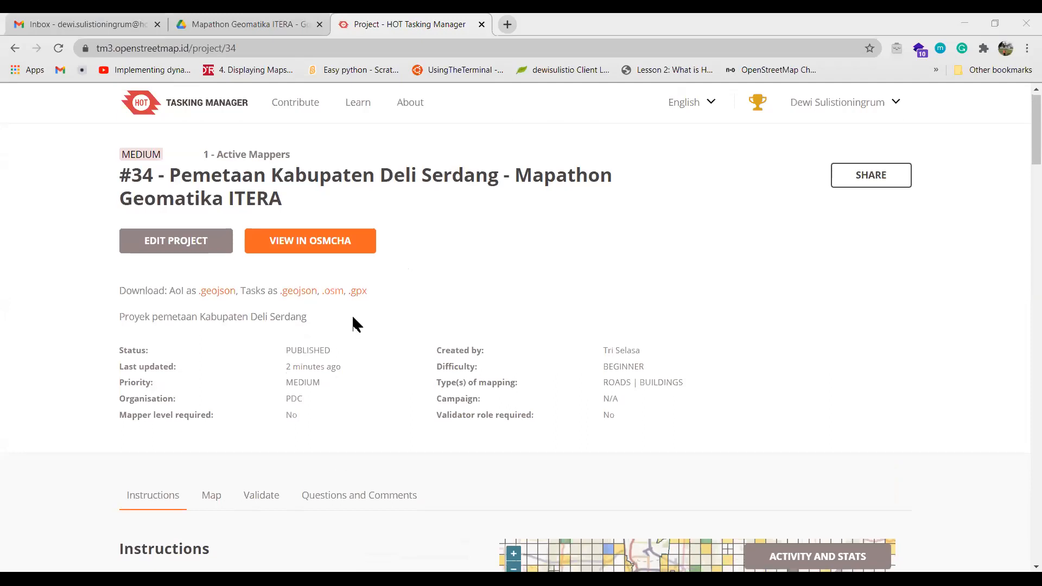
Review the Deli Serdang project's mapping instructions and the task grid around Medan
scroll(352, 314, down, 1)
scroll(645, 260, down, 3)
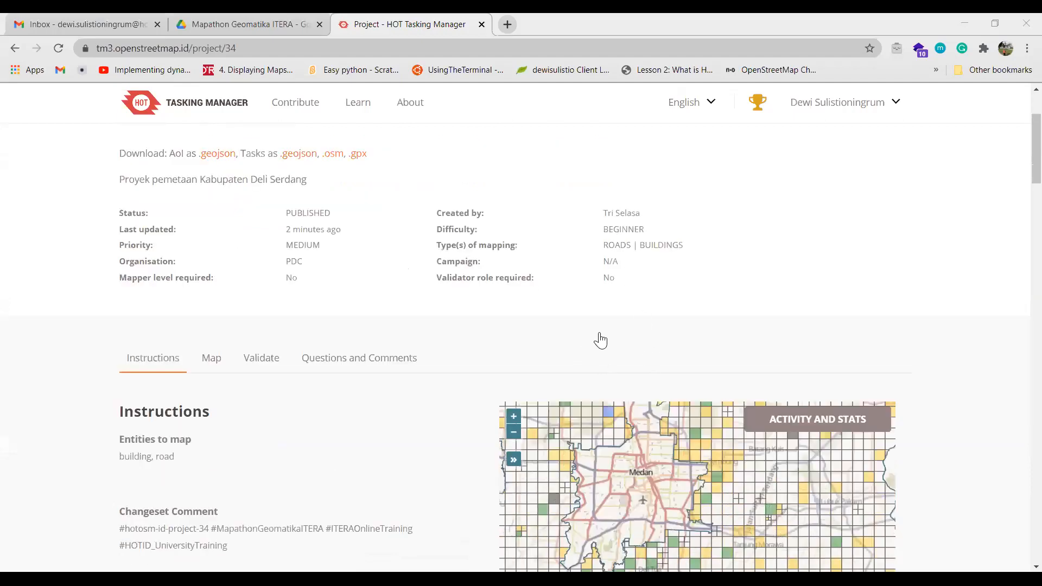
scroll(598, 340, down, 10)
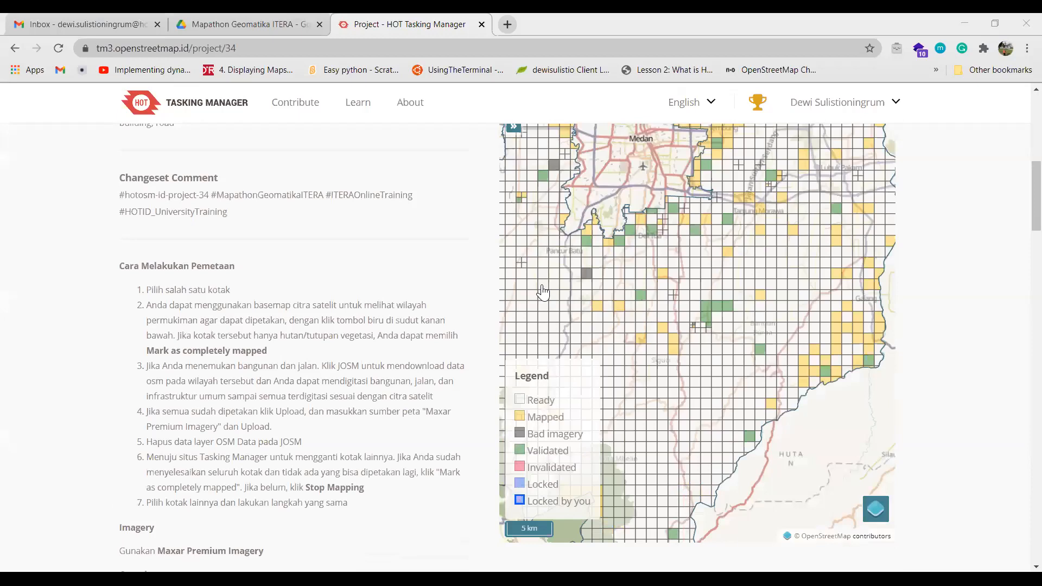
drag(595, 196, 633, 342)
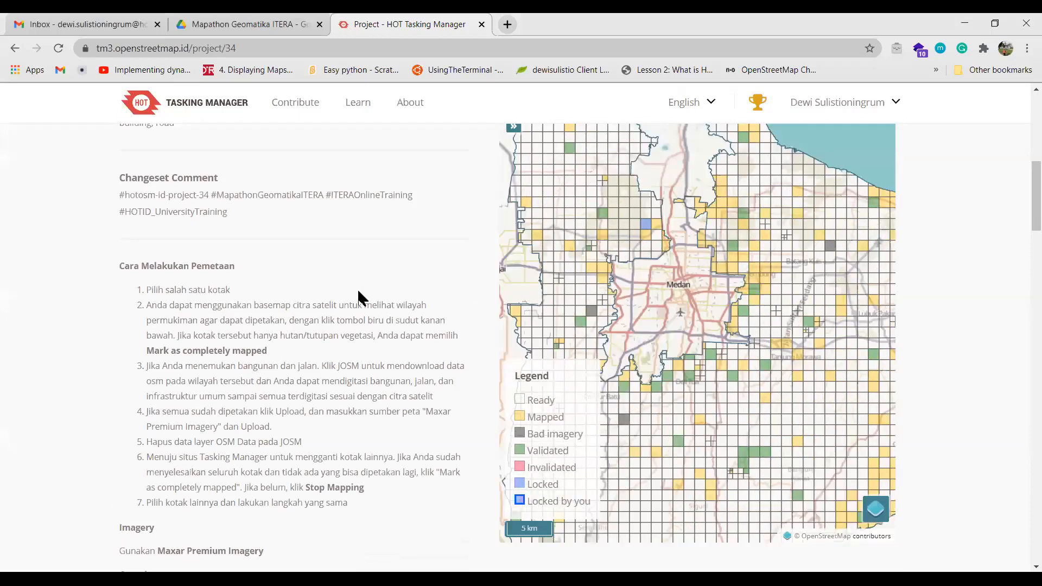
double_click(609, 297)
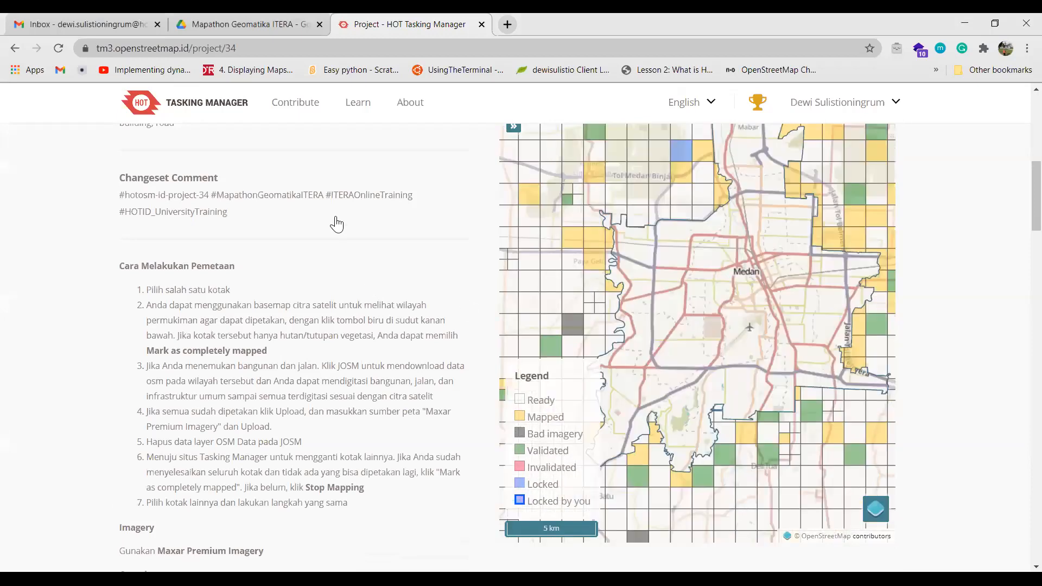
Open the project's Map section and look over the options and grid for choosing a mapping task
scroll(200, 241, up, 4)
click(211, 230)
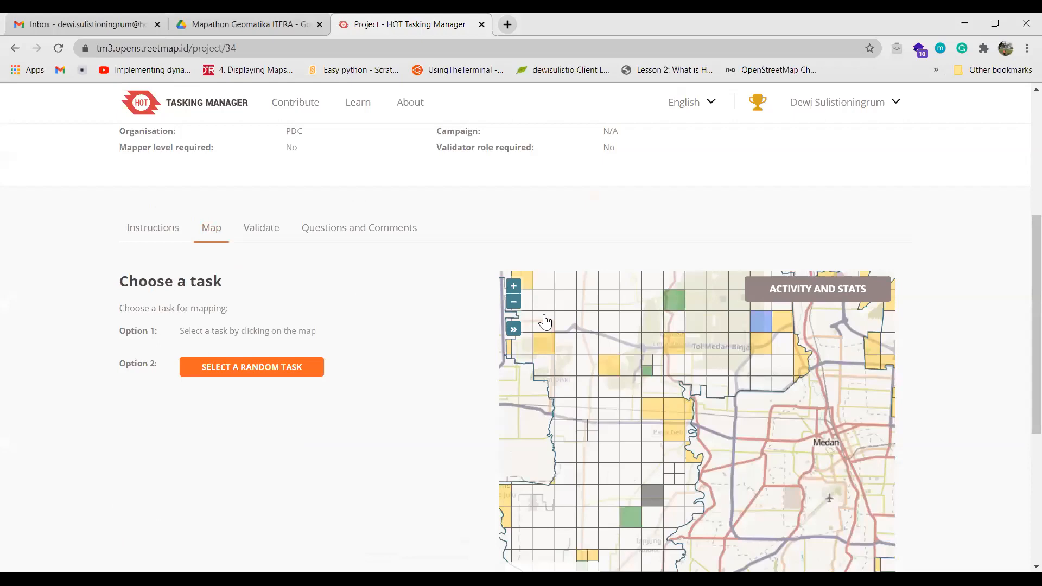
scroll(438, 423, down, 4)
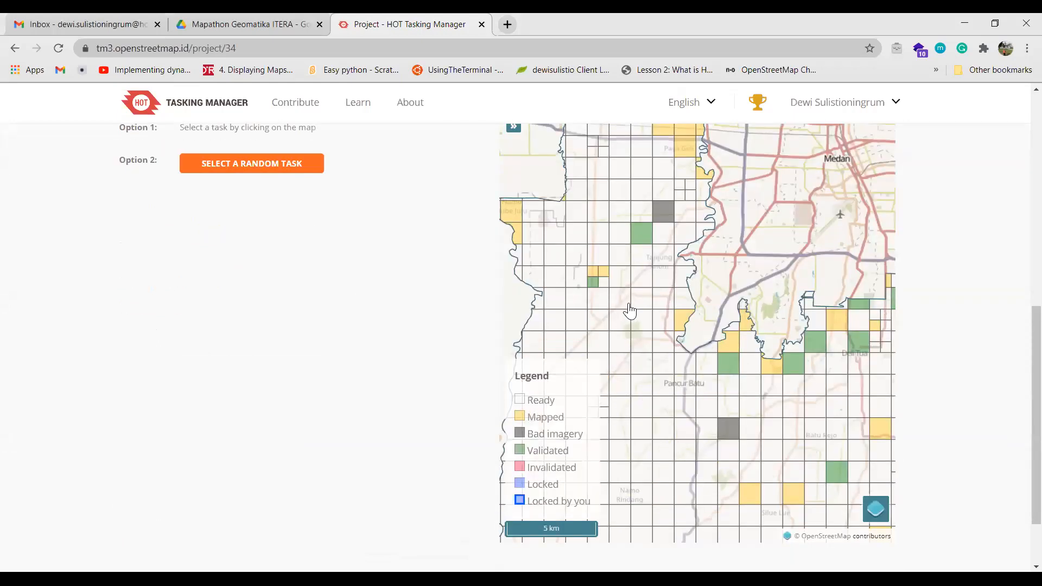
scroll(310, 270, up, 1)
scroll(267, 239, up, 2)
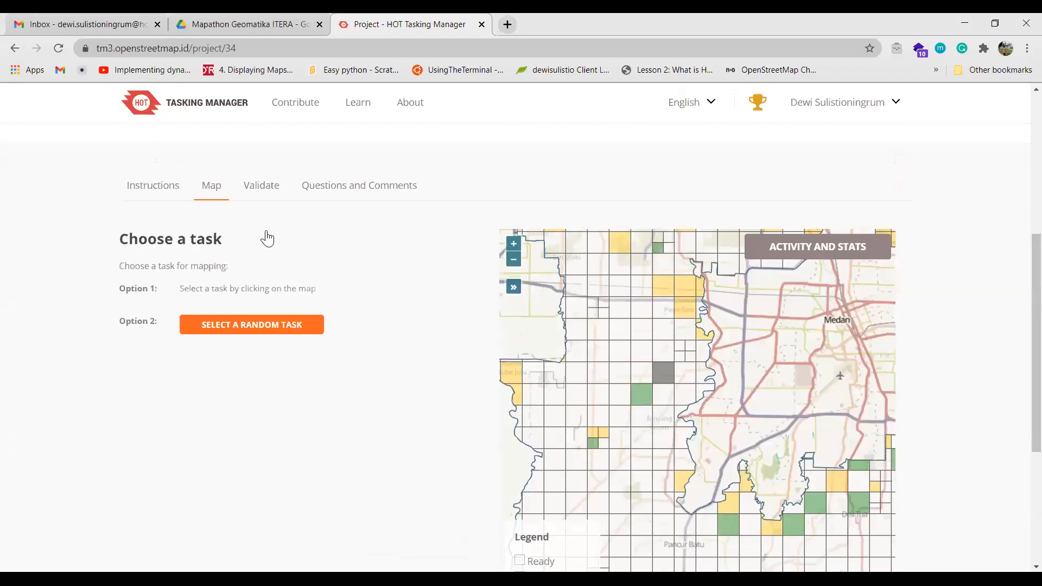
Open the Validate section and examine its validation options, the mapped squares south of Medan and the status legend
scroll(383, 309, up, 1)
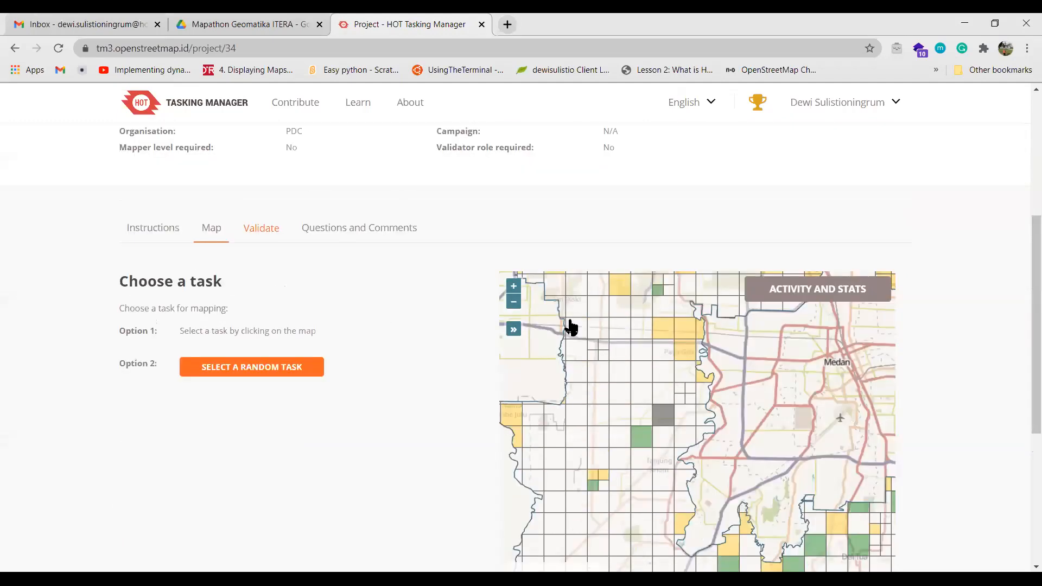
scroll(573, 311, down, 2)
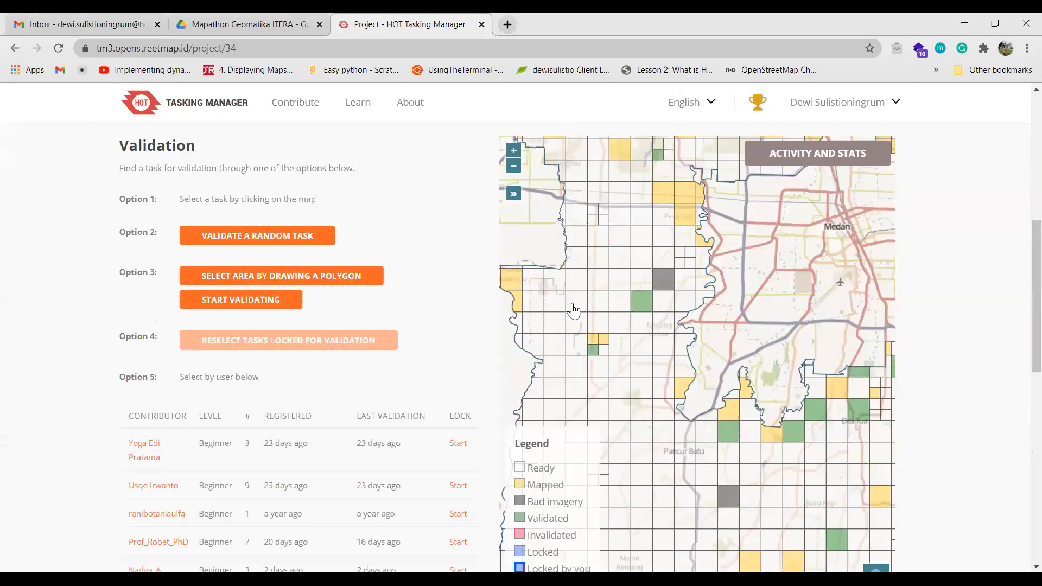
drag(573, 311, 552, 216)
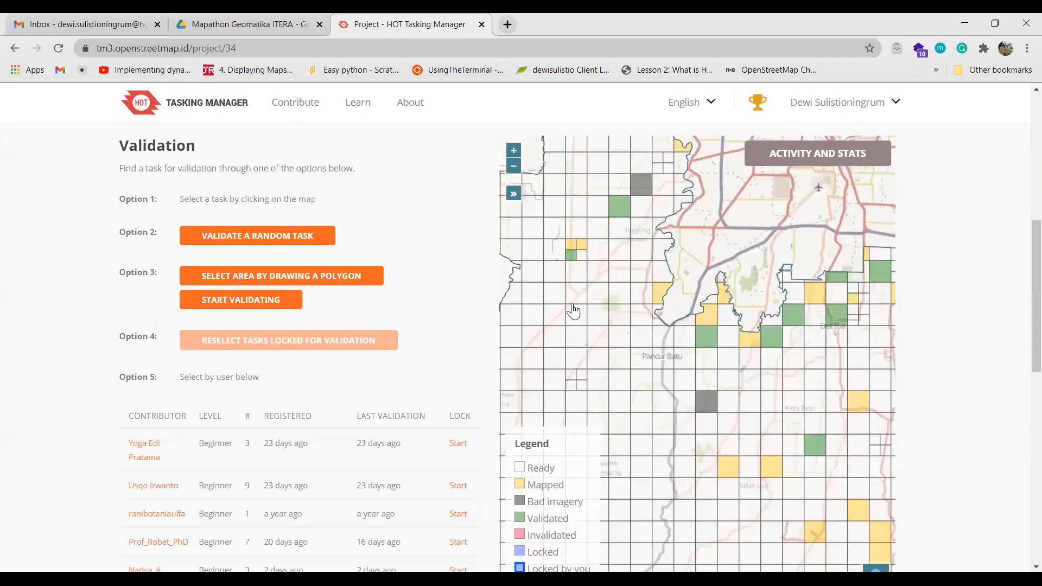
drag(573, 311, 531, 249)
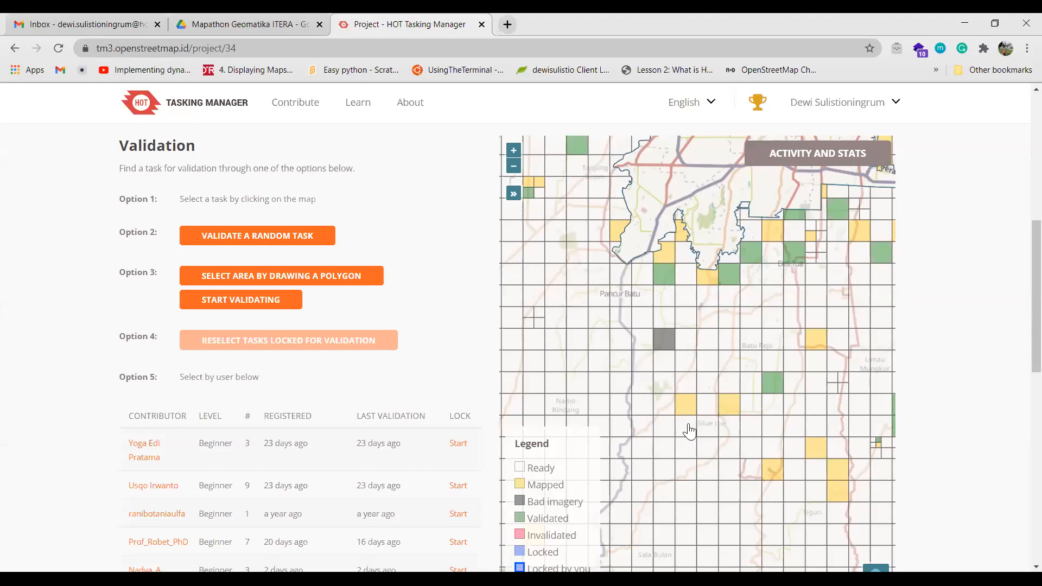
scroll(689, 432, up, 2)
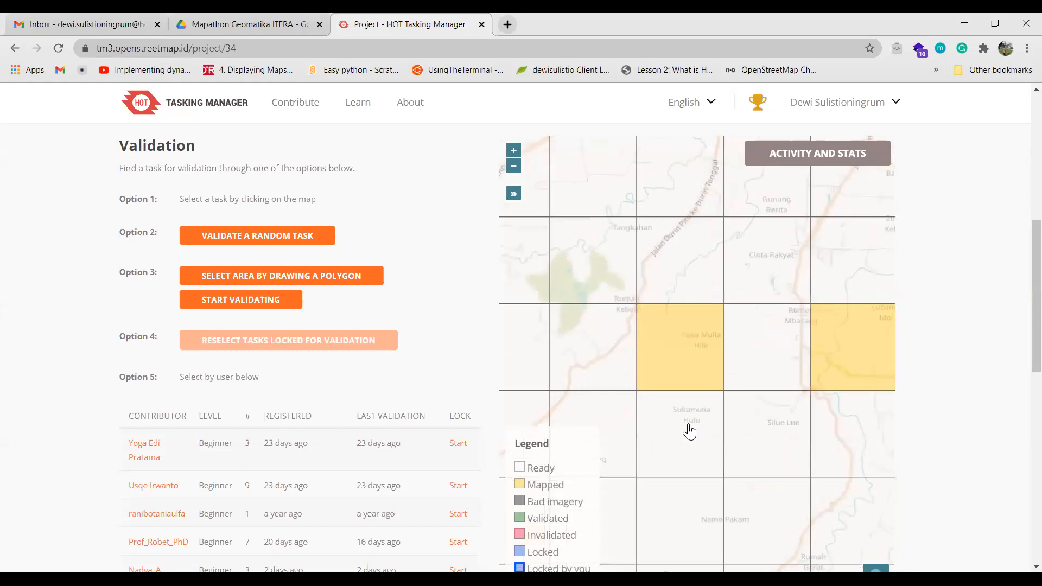
drag(681, 407, 682, 366)
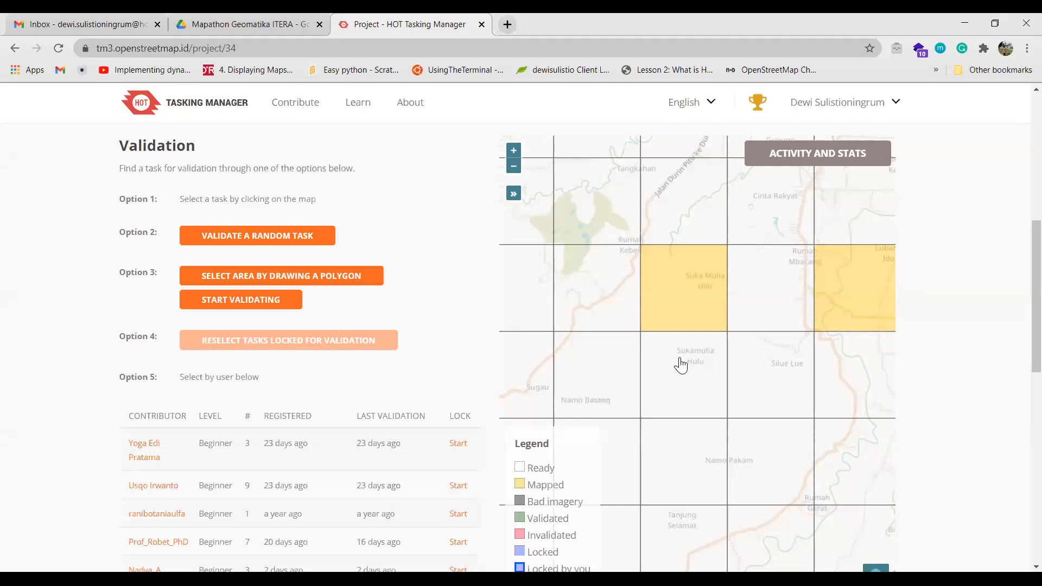
scroll(398, 256, up, 1)
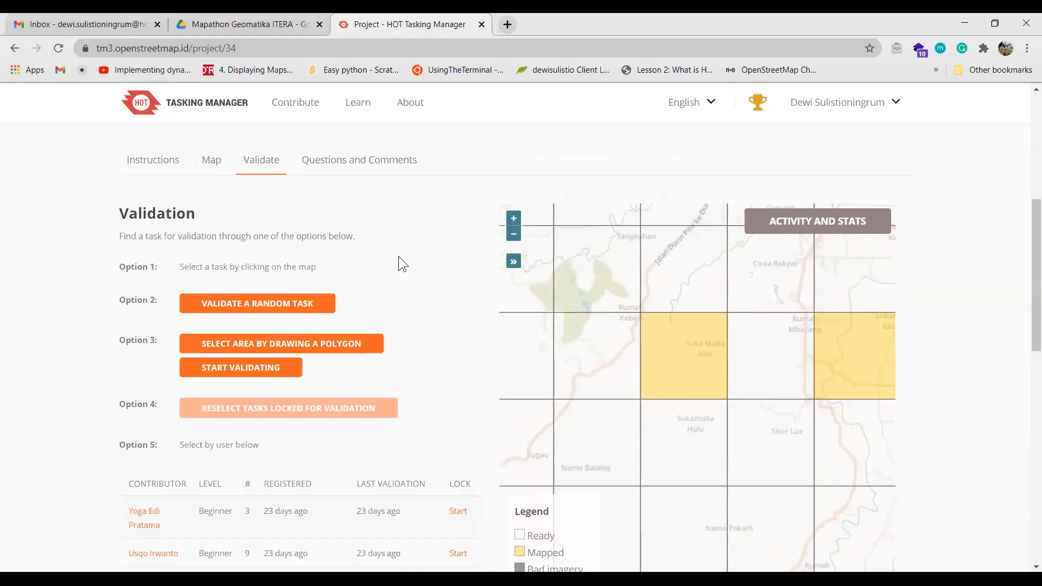
scroll(984, 346, down, 2)
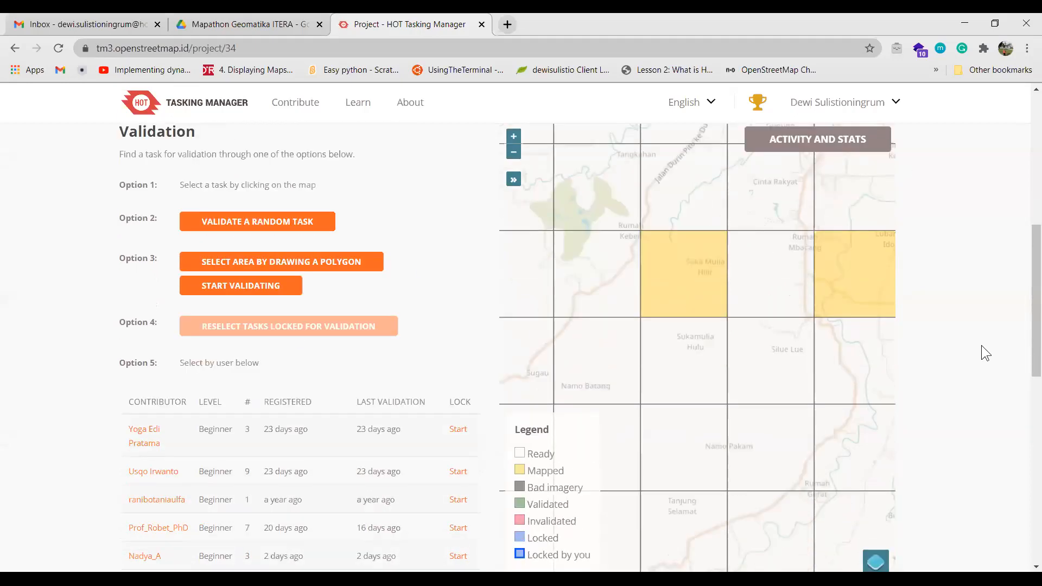
drag(627, 361, 652, 329)
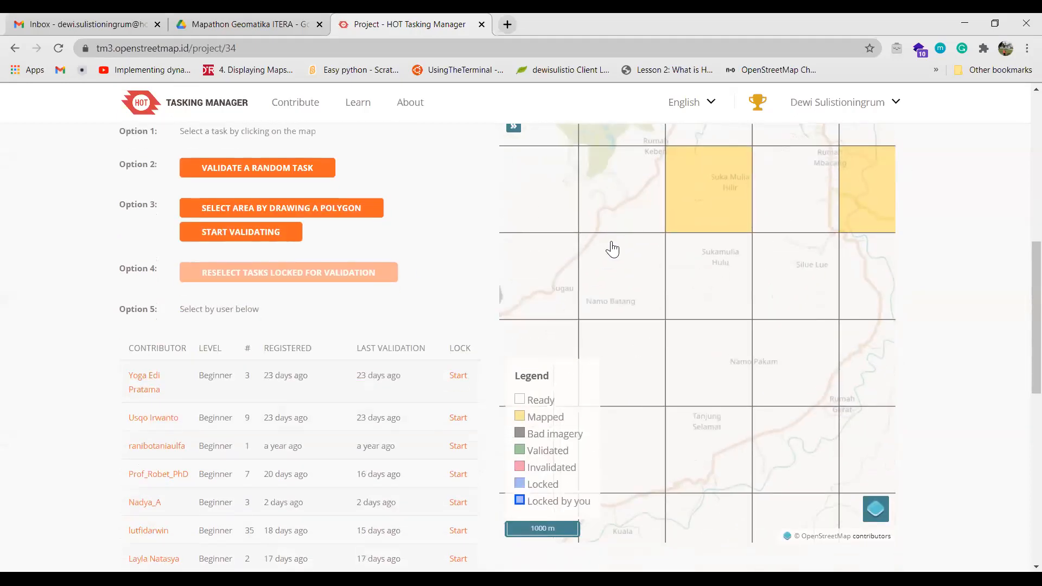
drag(611, 243, 574, 325)
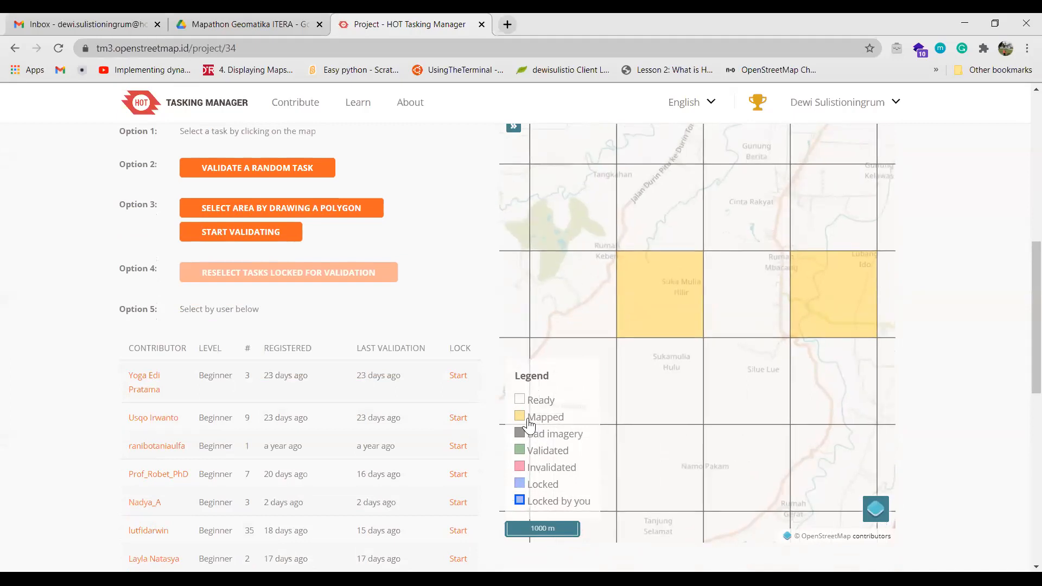
scroll(421, 268, up, 2)
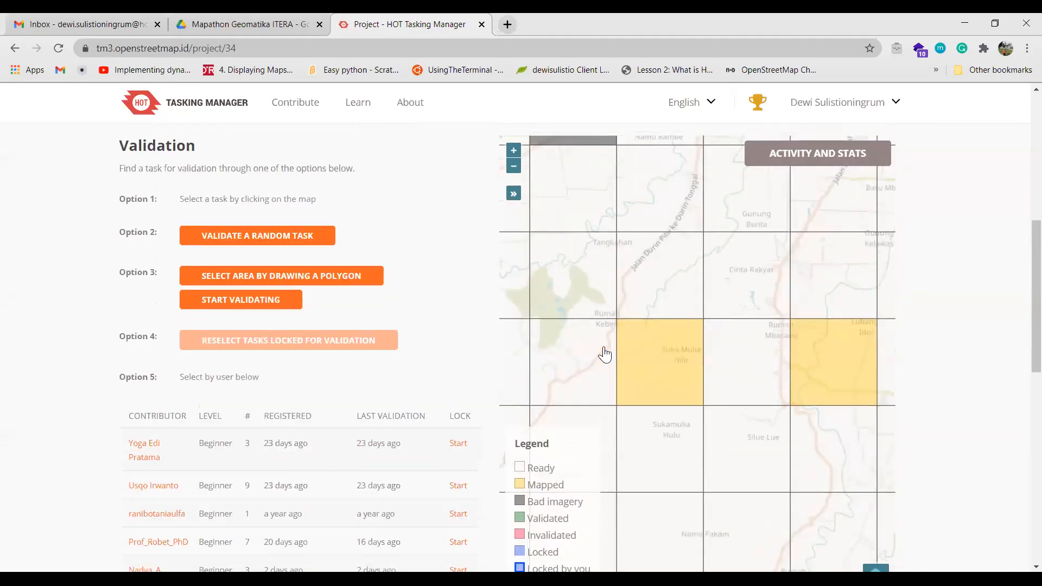
Compare the project's Map section with its Validate section, ending in the Validate section
scroll(423, 340, up, 2)
click(214, 228)
click(258, 229)
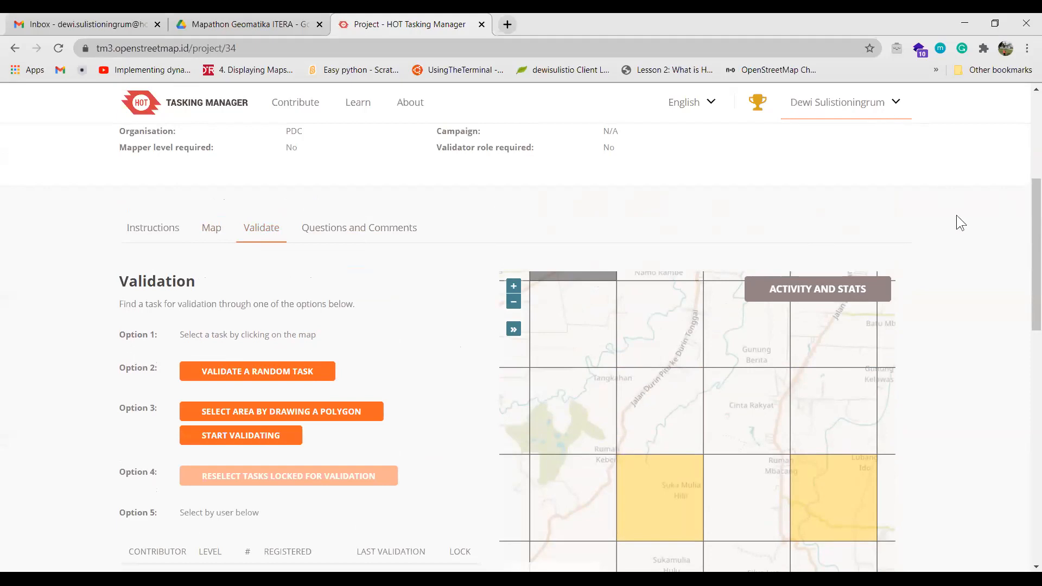
Select the mapped task square around Jalan Peraturan, northeast of Medan's boundary, and start validating it
scroll(937, 266, down, 3)
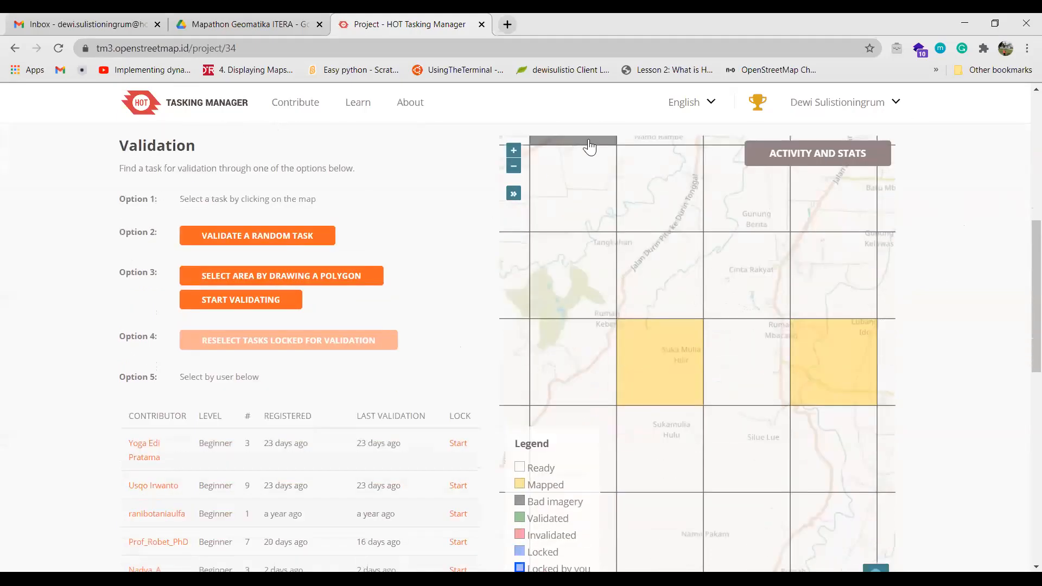
drag(636, 339, 553, 302)
scroll(707, 323, down, 1)
scroll(705, 320, down, 2)
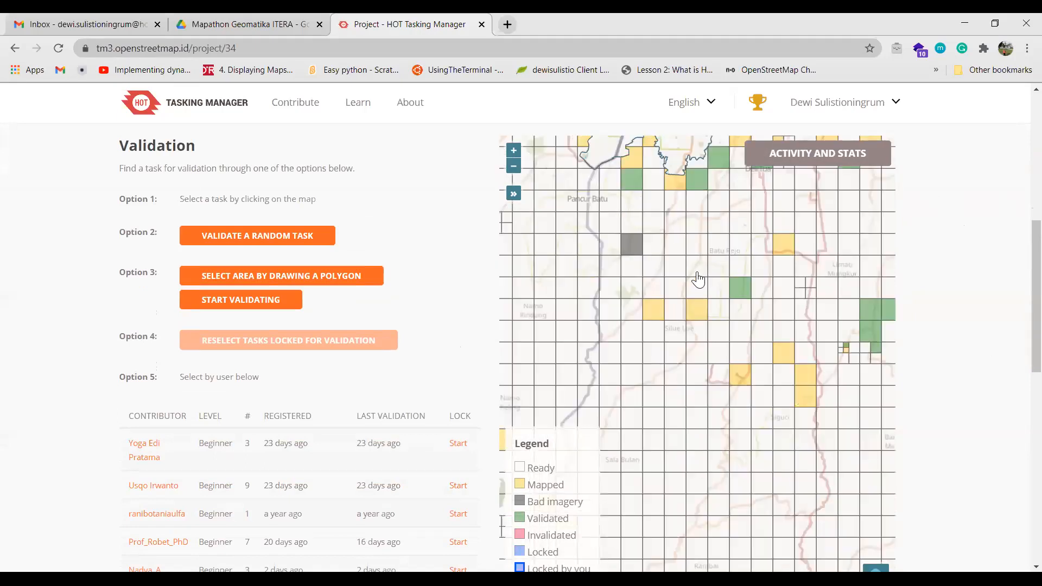
scroll(669, 326, down, 3)
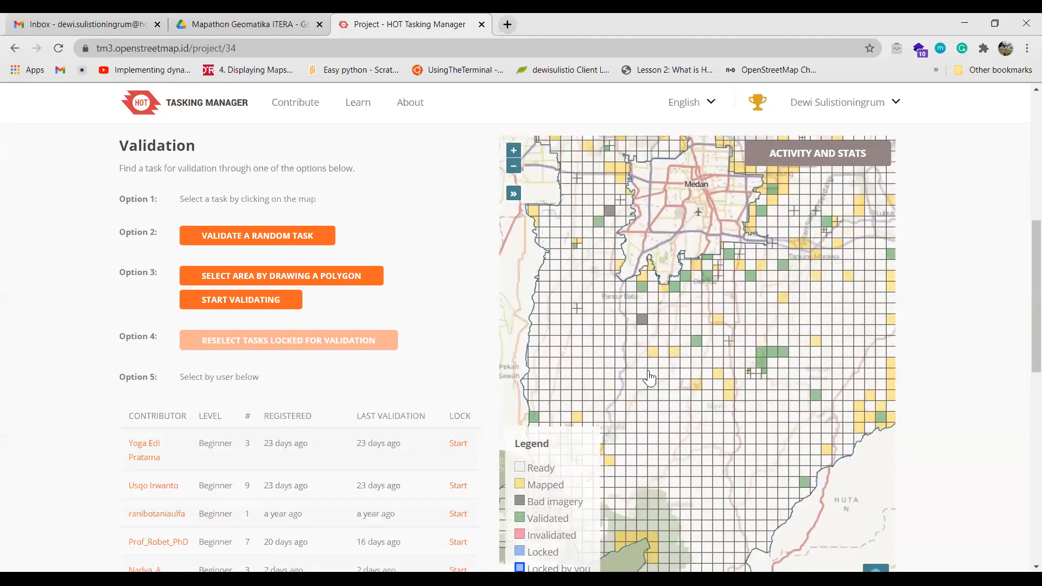
drag(740, 320, 650, 379)
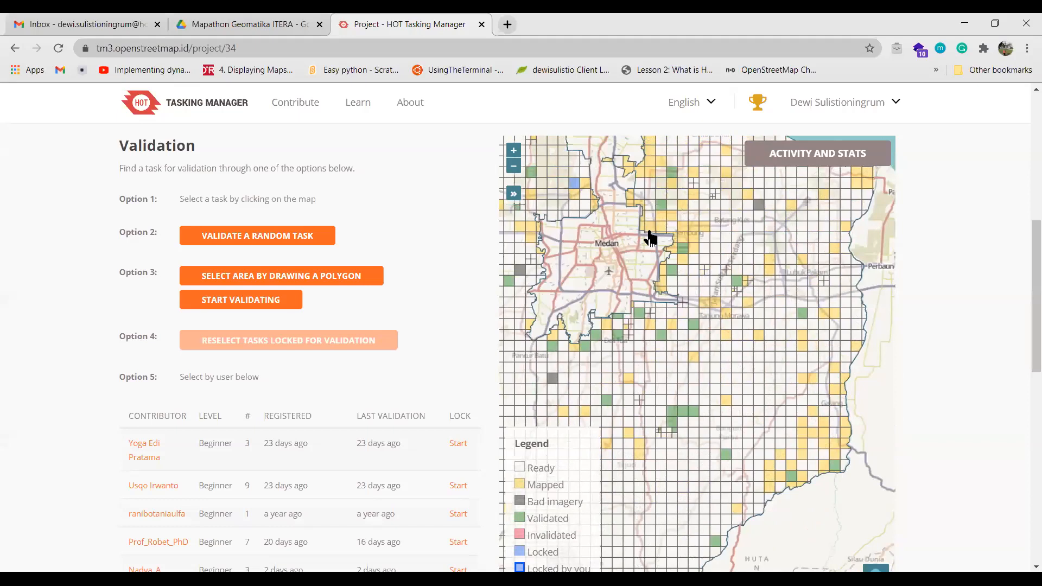
scroll(650, 237, up, 3)
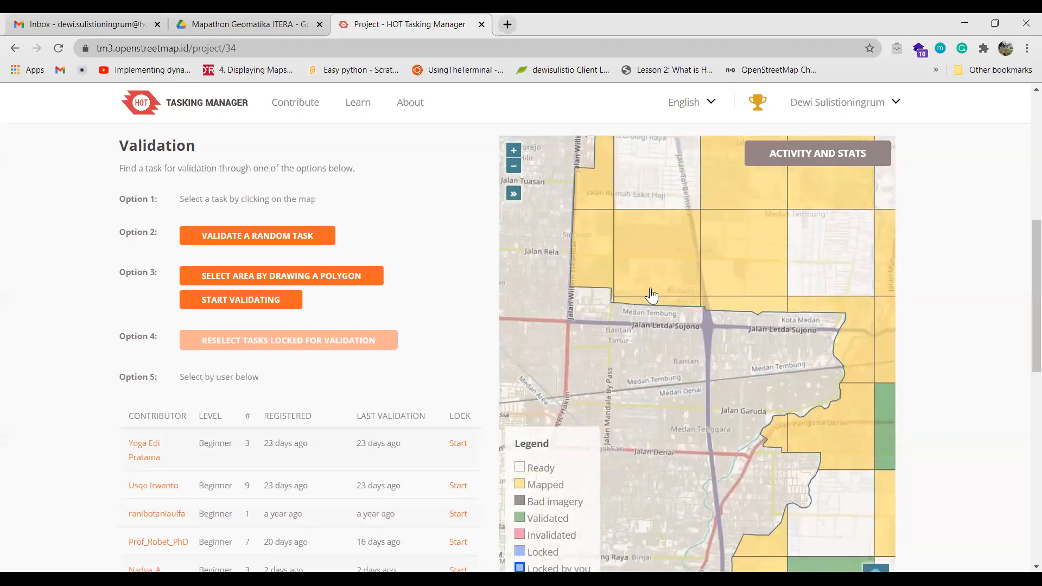
scroll(651, 282, up, 2)
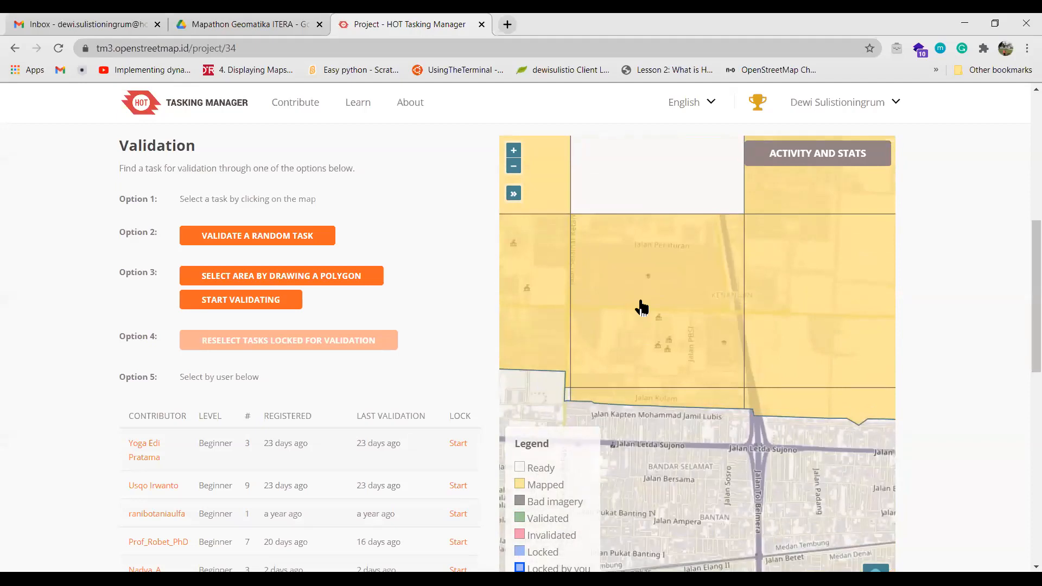
click(641, 308)
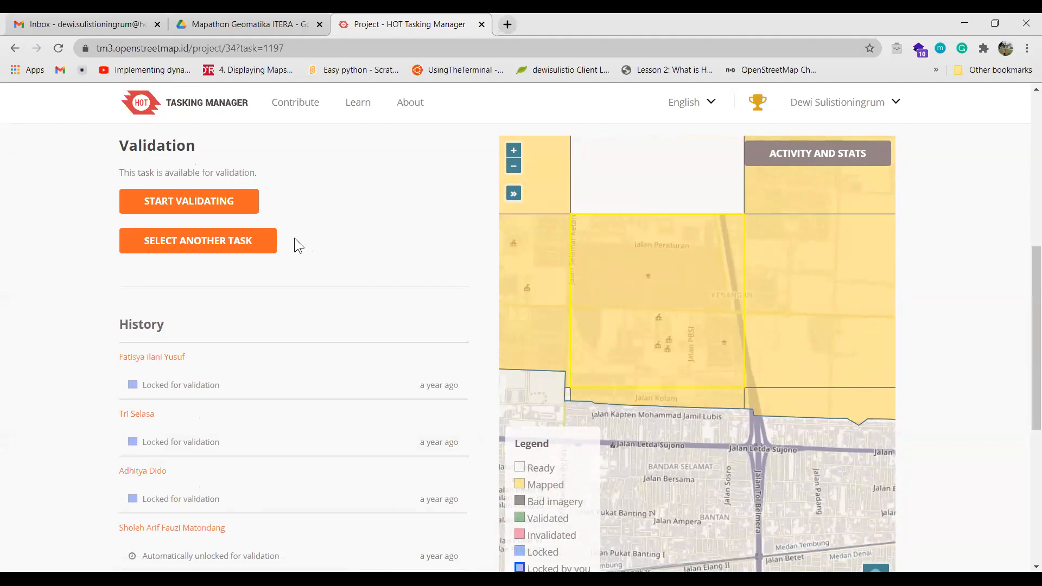
click(218, 215)
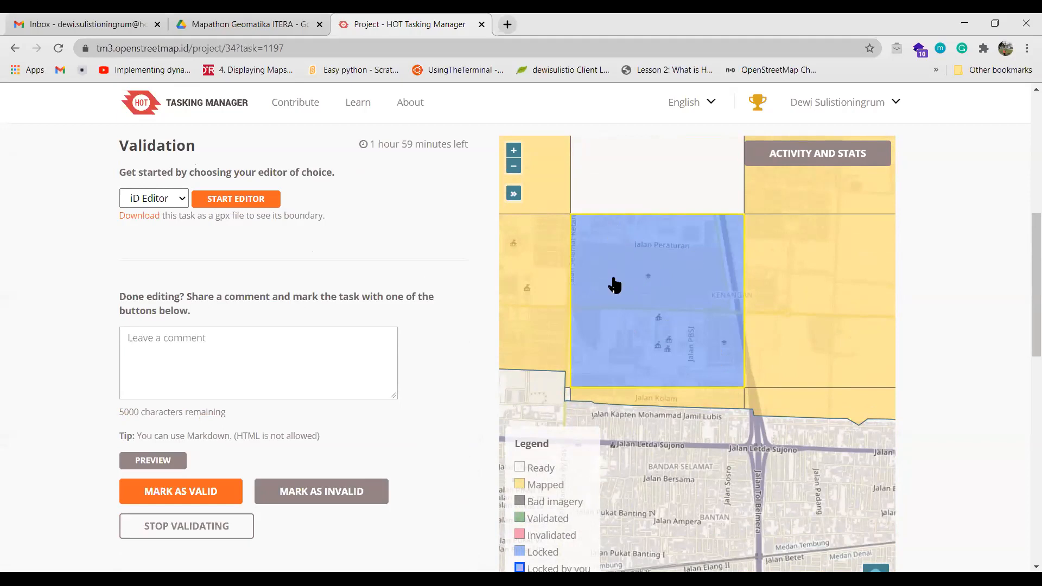
Choose JOSM as the editor for the locked task and start it to load the task's data
click(180, 199)
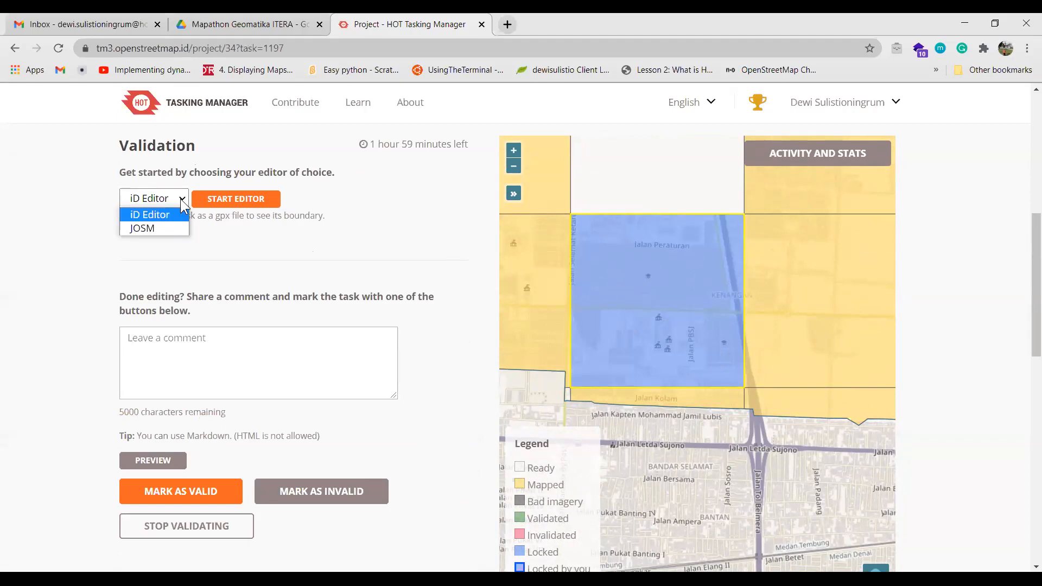
click(166, 228)
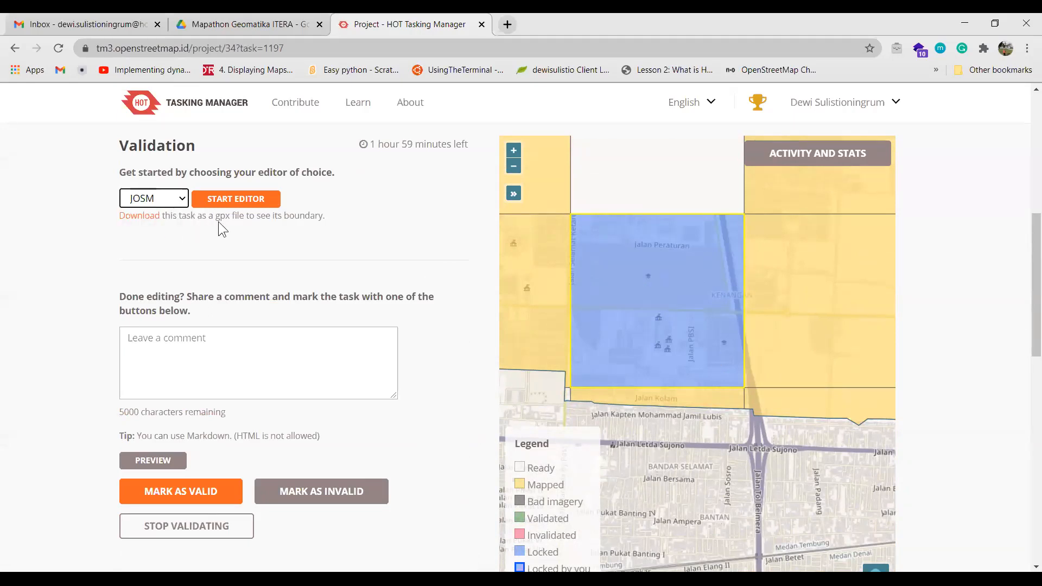
click(237, 204)
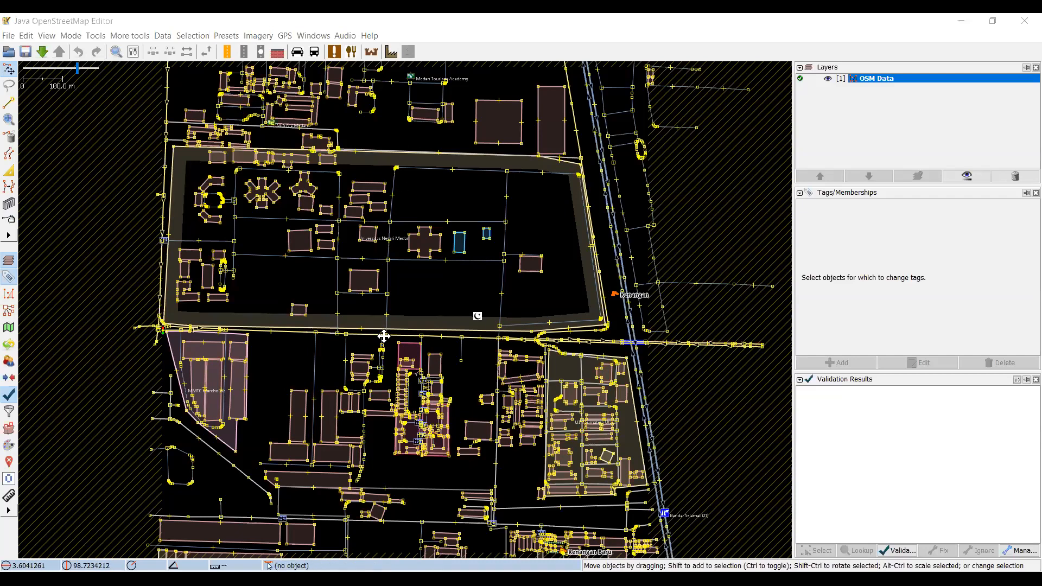
Look over the downloaded OSM data in JOSM and add the Maxar Premium Imagery (Beta) background layer
drag(389, 341, 414, 254)
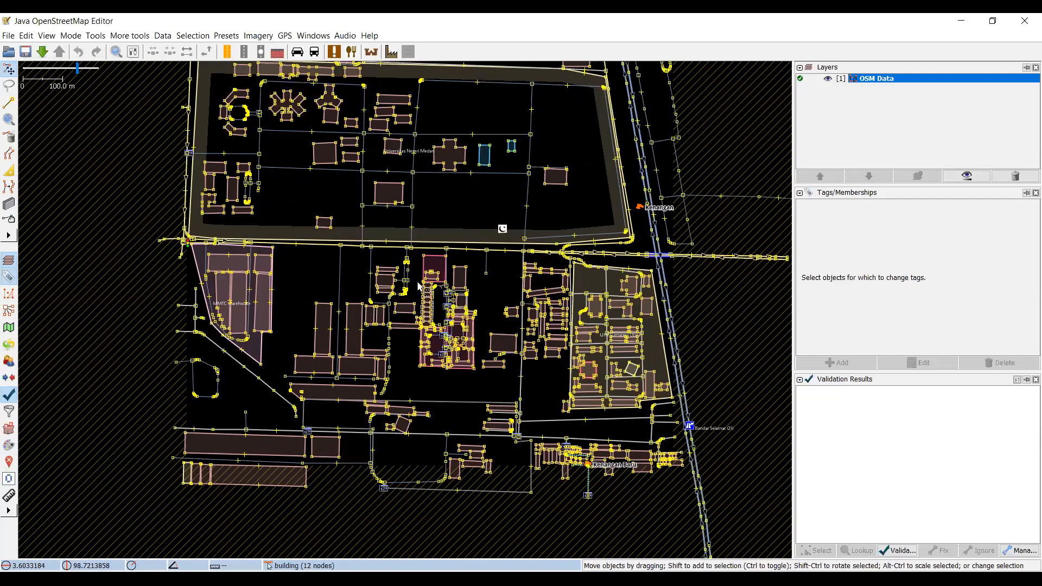
drag(504, 218, 401, 264)
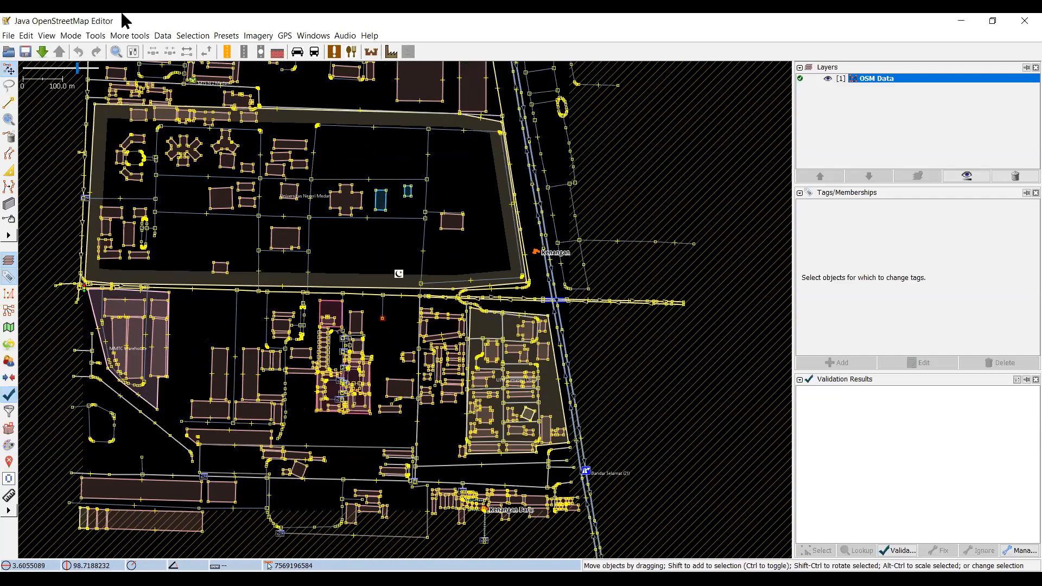
scroll(202, 176, up, 2)
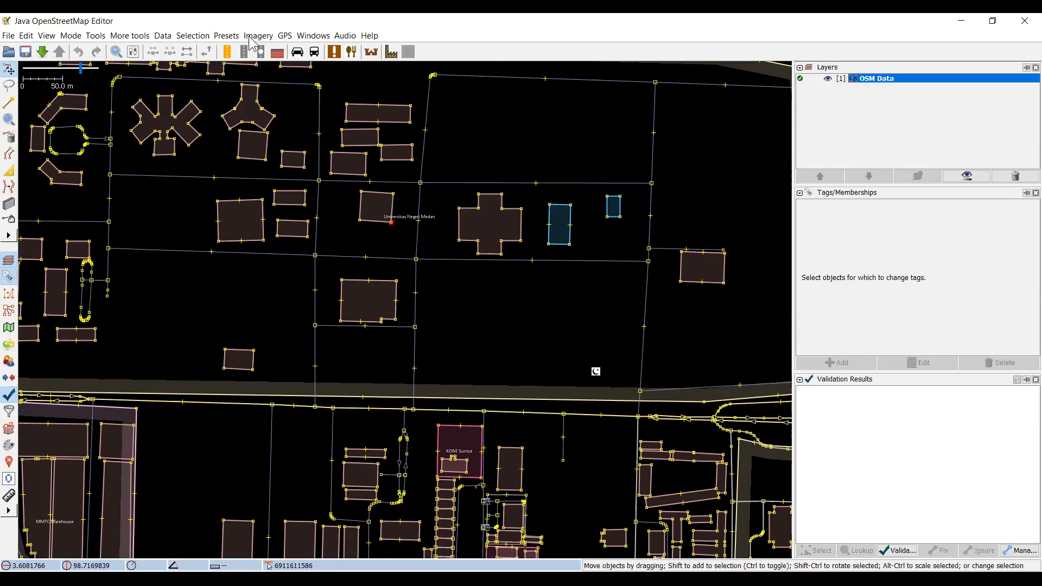
scroll(293, 176, down, 2)
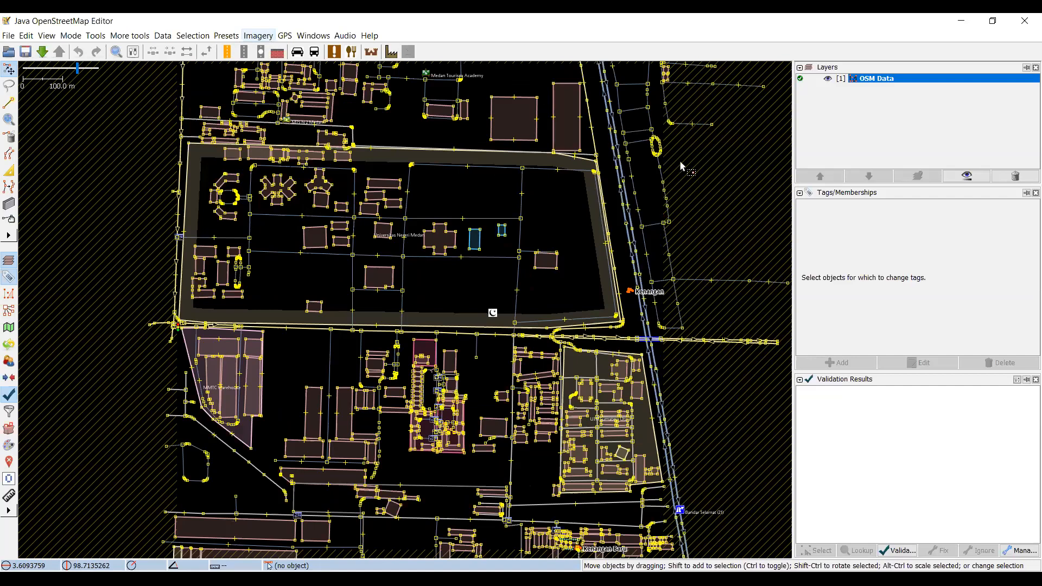
key(alt+i)
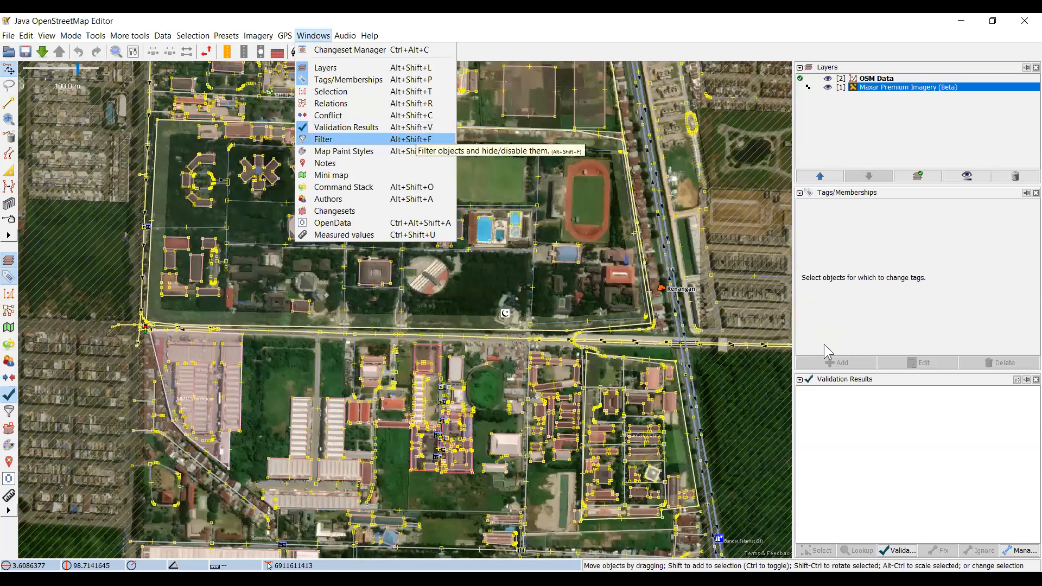
Enlarge the Validation Results panel to make more room for the list of warnings
click(844, 391)
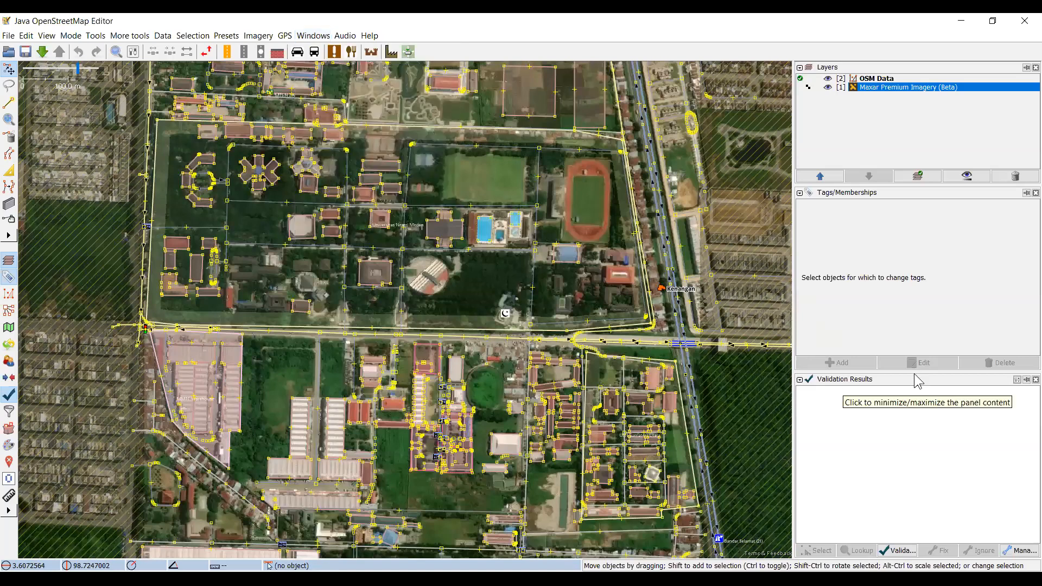
drag(914, 373, 914, 272)
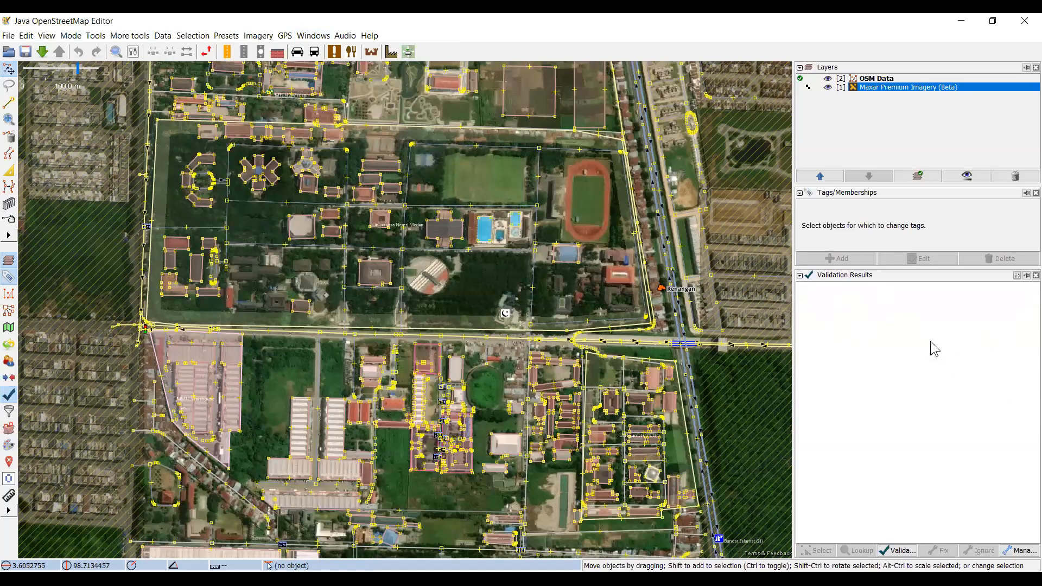
drag(724, 406, 722, 373)
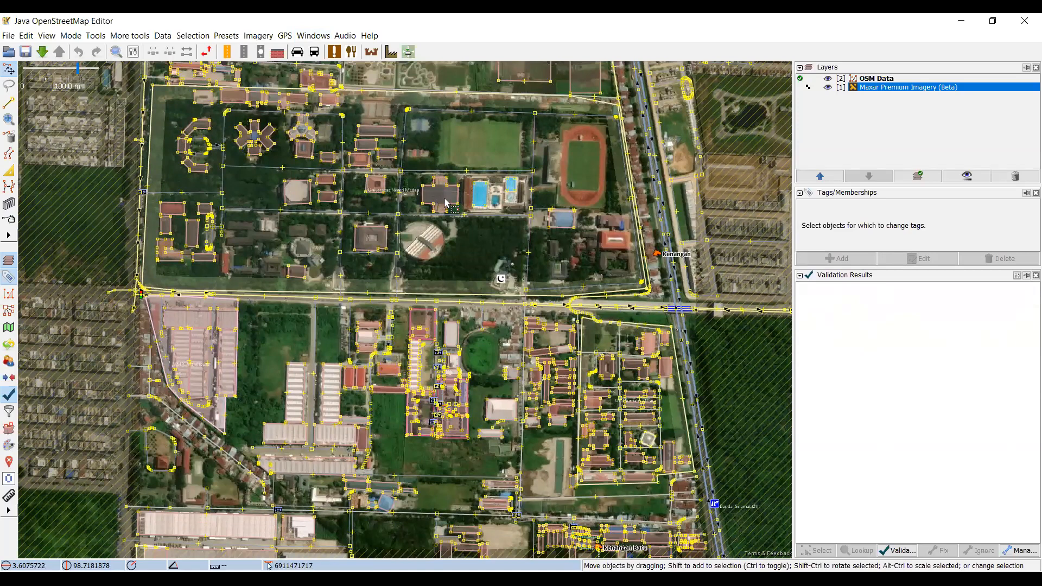
Select the cross-shaped building west of the swimming pools and examine its outline and tags against the imagery
scroll(468, 294, up, 2)
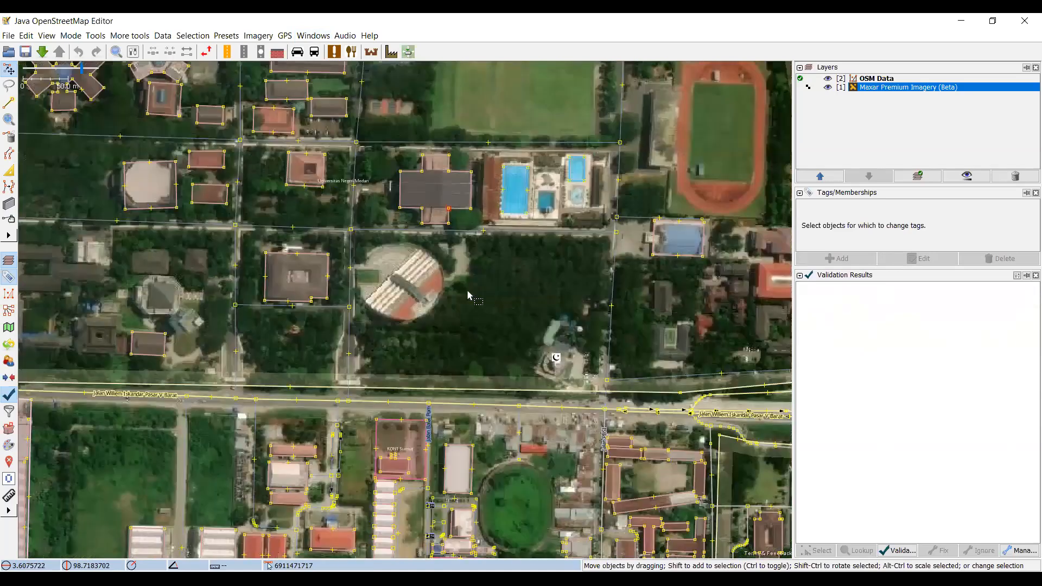
scroll(468, 295, up, 2)
click(452, 208)
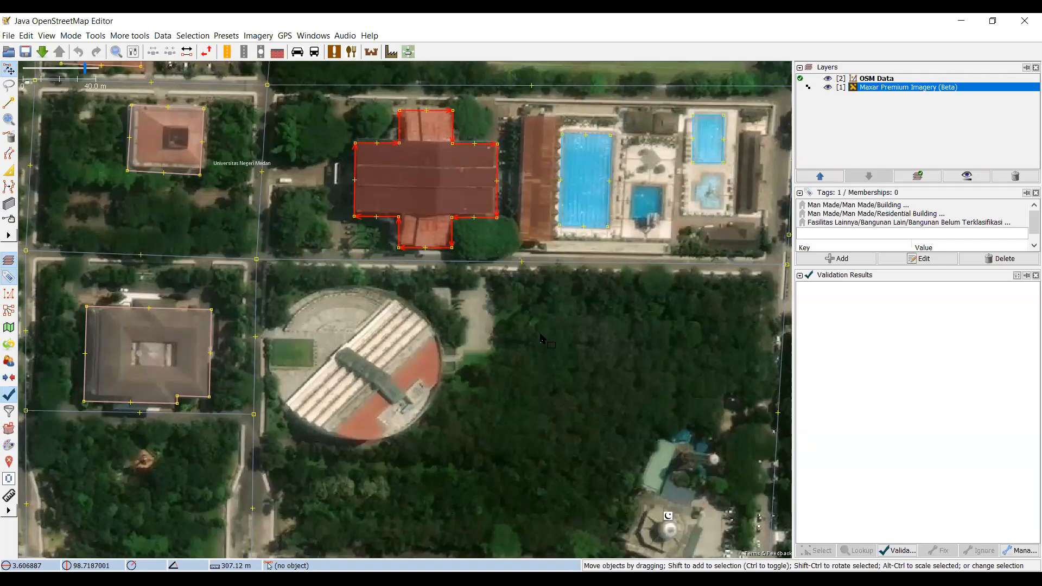
scroll(548, 338, down, 2)
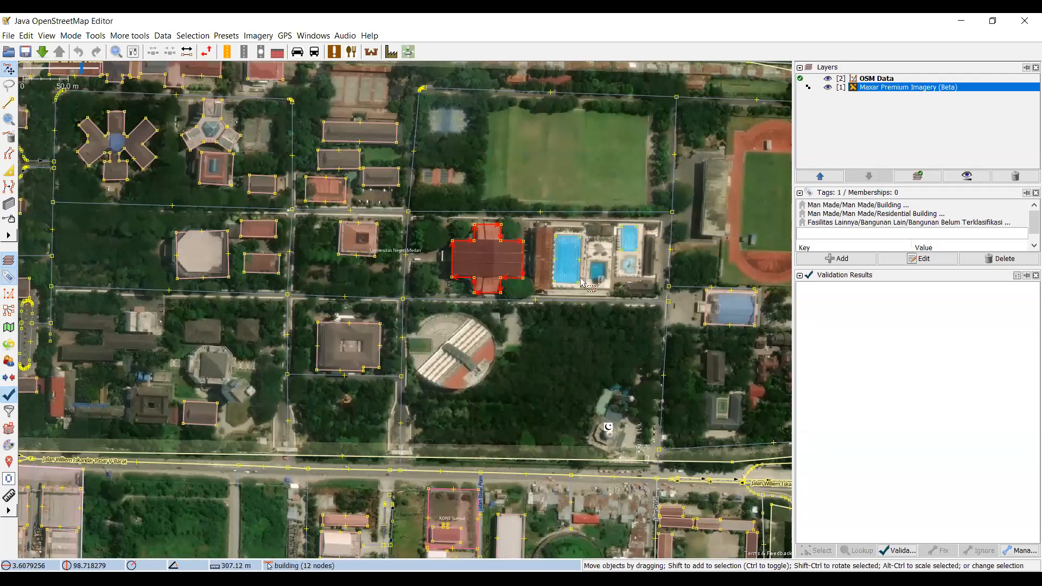
scroll(442, 182, down, 2)
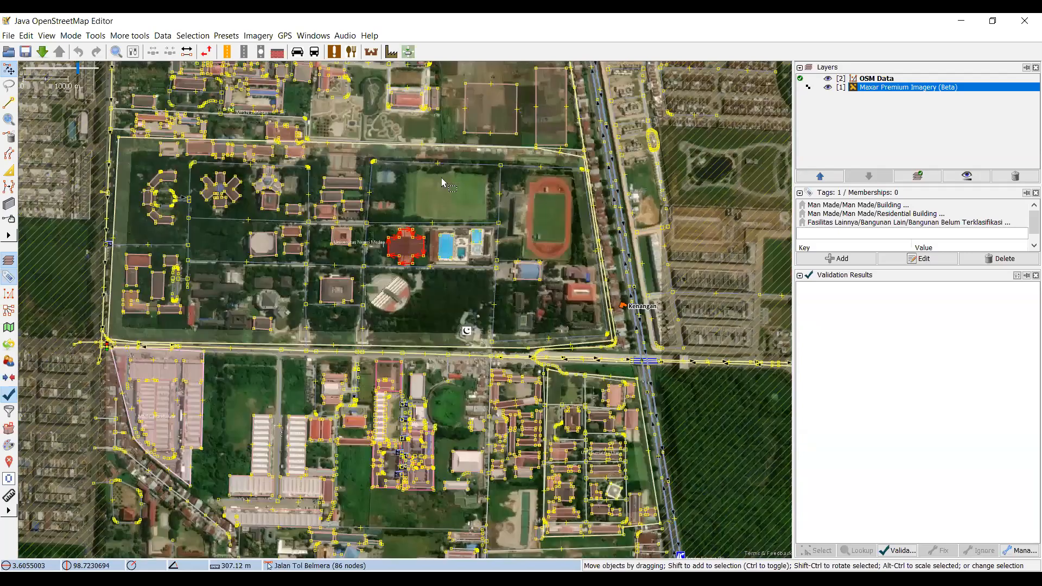
Clear the building selection and run the validator on the entire downloaded OSM dataset
click(472, 198)
click(673, 206)
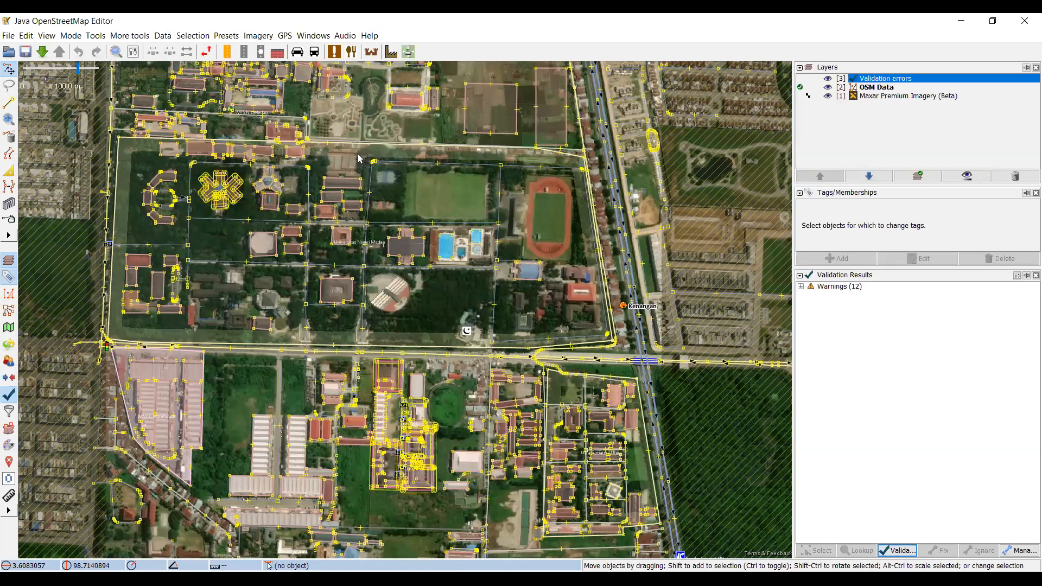
Examine the highlighted Fakultas Ilmu Sosial Universitas Negeri Medan building and its surroundings against the satellite imagery
scroll(360, 156, up, 3)
scroll(380, 168, up, 2)
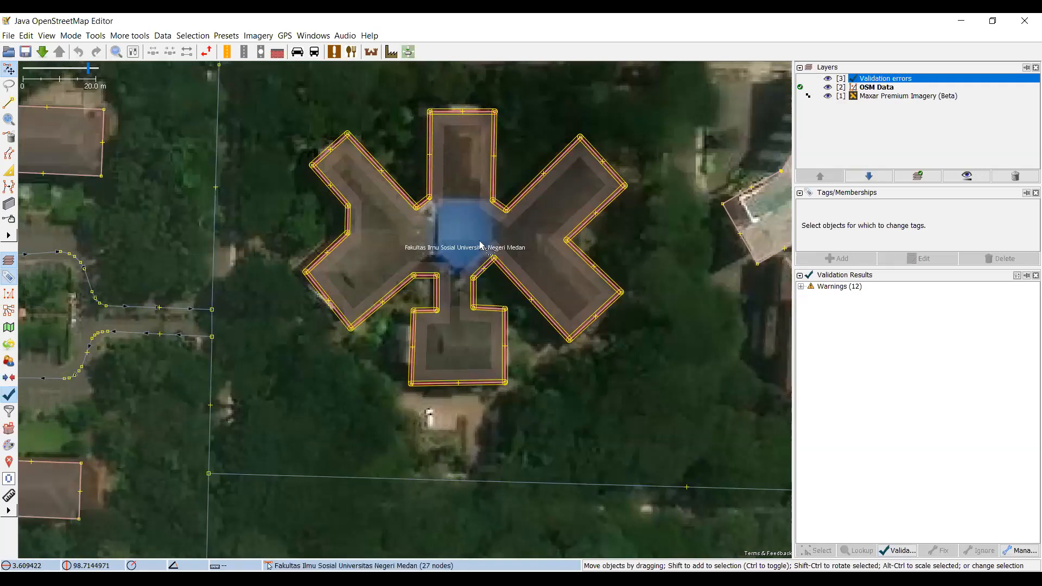
scroll(660, 294, down, 2)
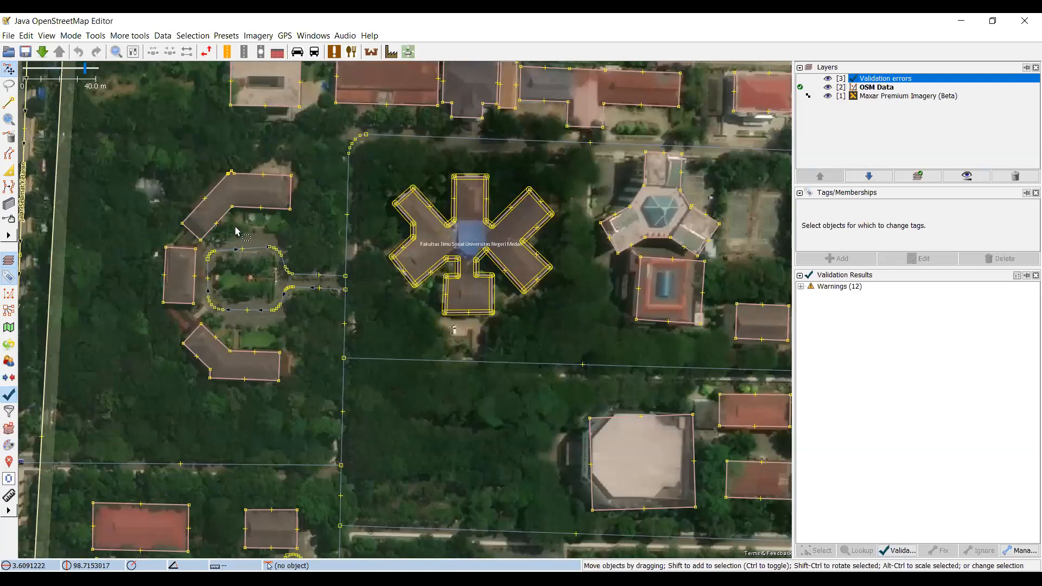
scroll(538, 264, up, 2)
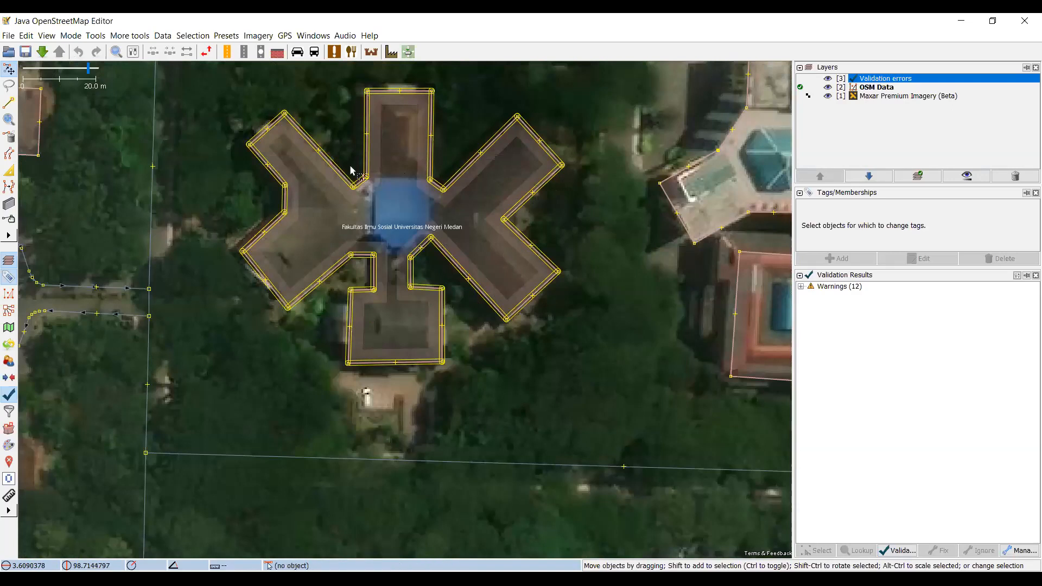
click(451, 274)
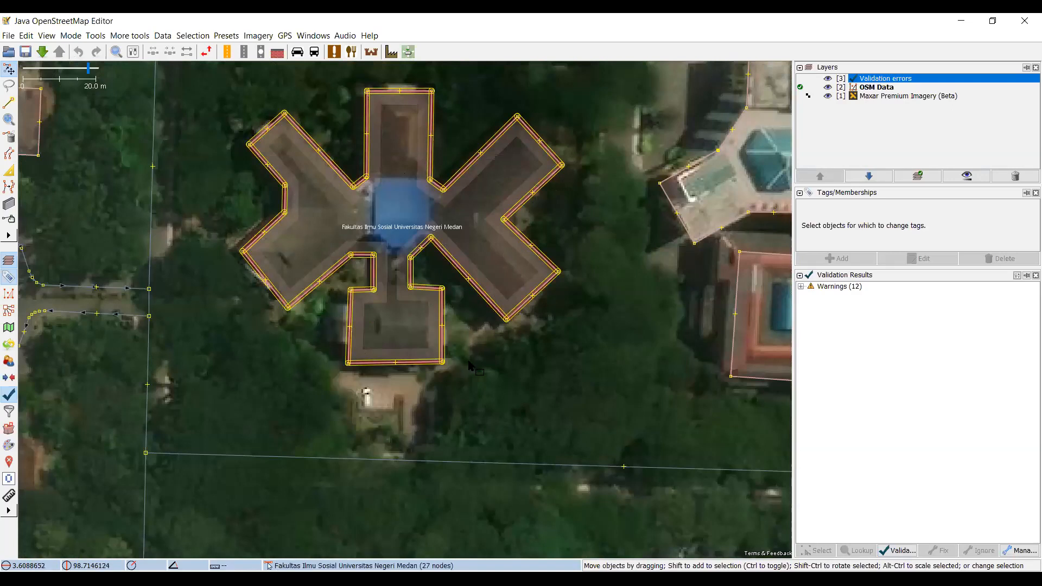
scroll(379, 310, down, 2)
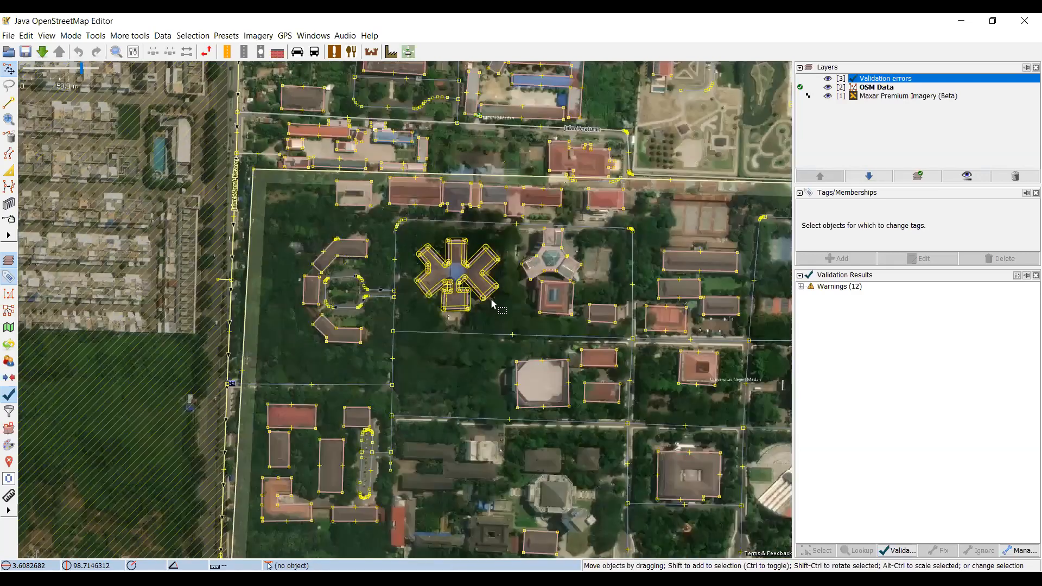
Examine the highlighted compounds, buildings and walls along Jalan Balai Pom, south of the main road
scroll(489, 299, down, 2)
drag(497, 459, 493, 333)
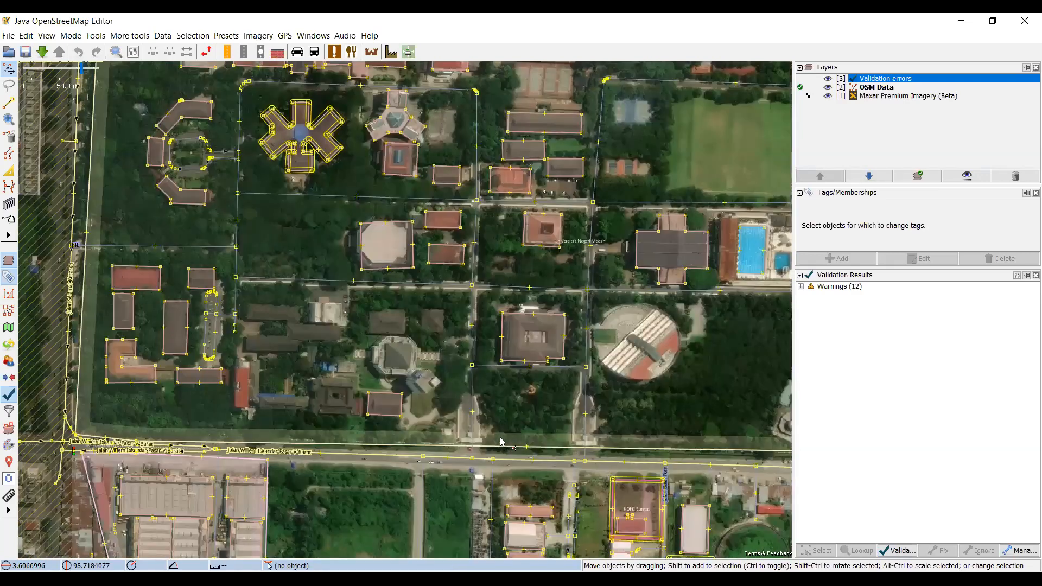
drag(495, 434, 290, 176)
scroll(614, 377, up, 3)
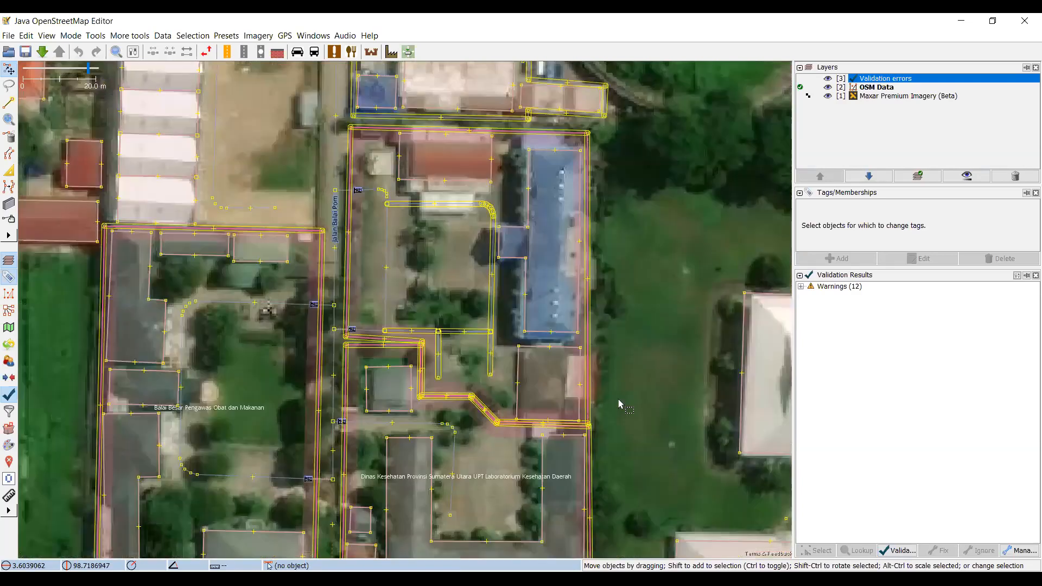
scroll(610, 353, down, 2)
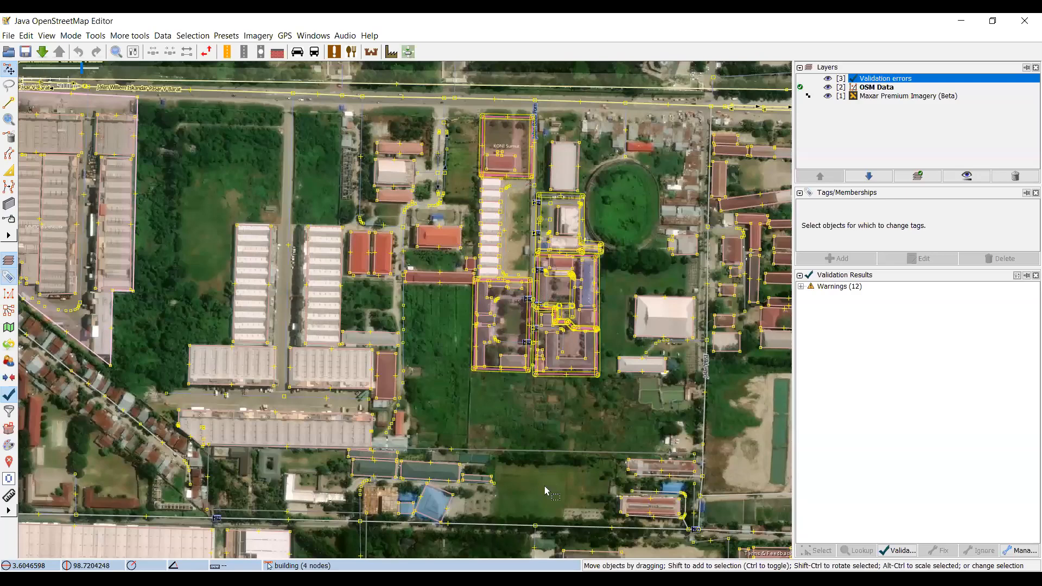
drag(379, 384, 366, 265)
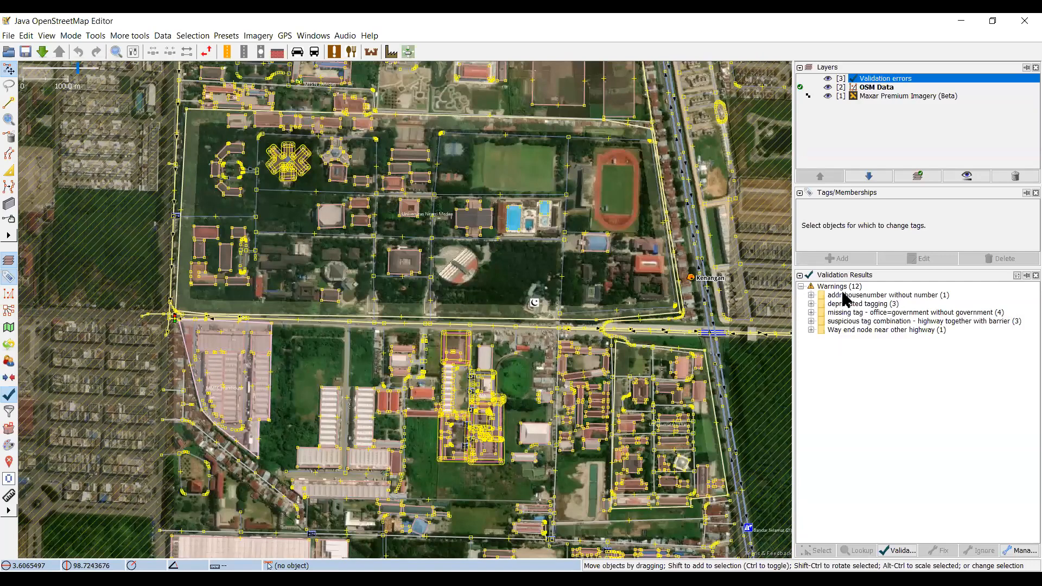
Review the warning groups in the validation results, checking the objects listed under "Way end node near other highway"
click(812, 330)
click(889, 343)
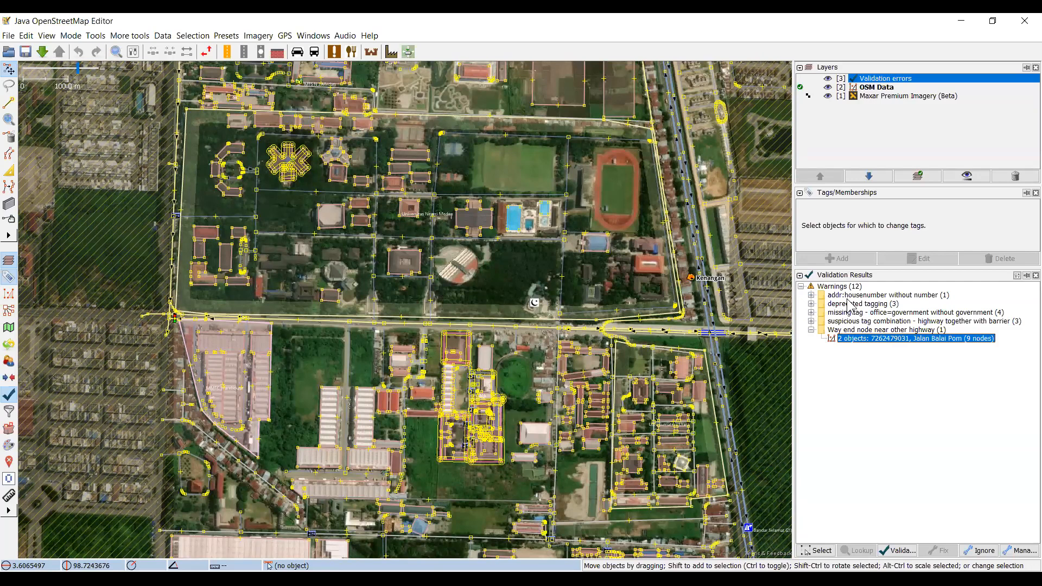
click(812, 330)
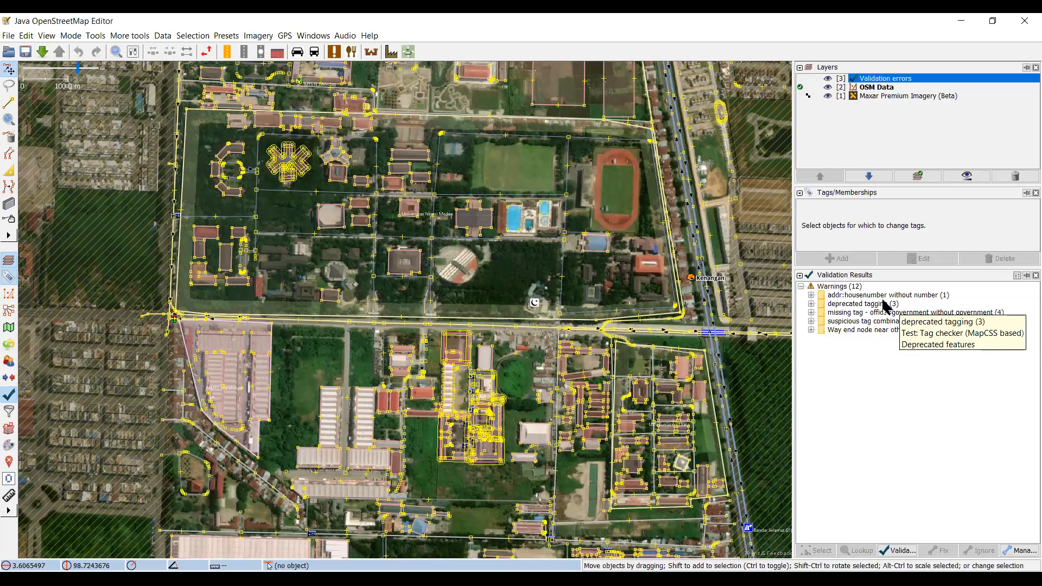
click(812, 329)
click(812, 329)
Zoom the map to the Jalan Balai Pom problem listed under "Way end node near other highway"
click(812, 330)
click(854, 342)
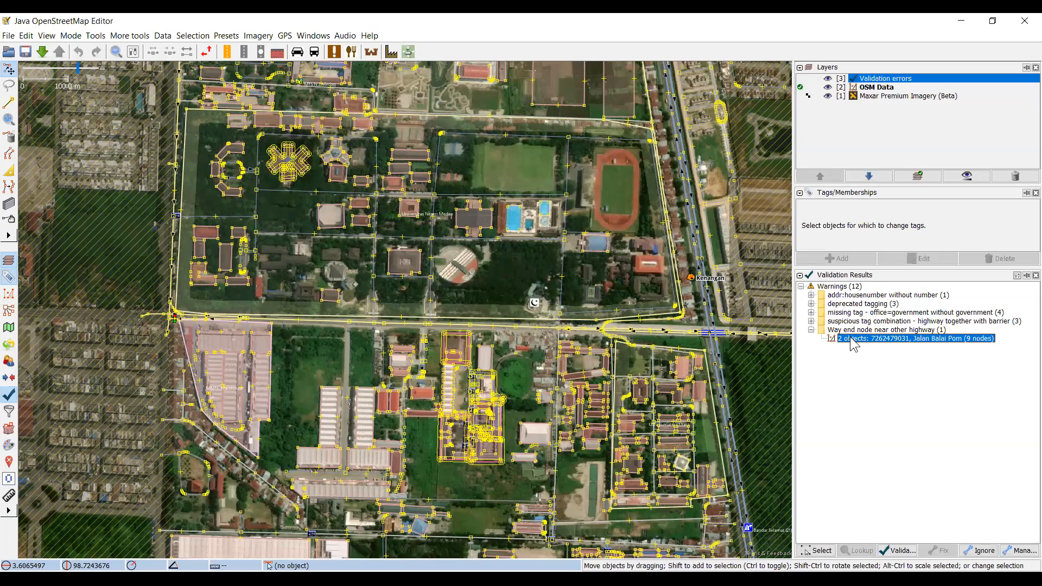
right_click(880, 340)
click(893, 346)
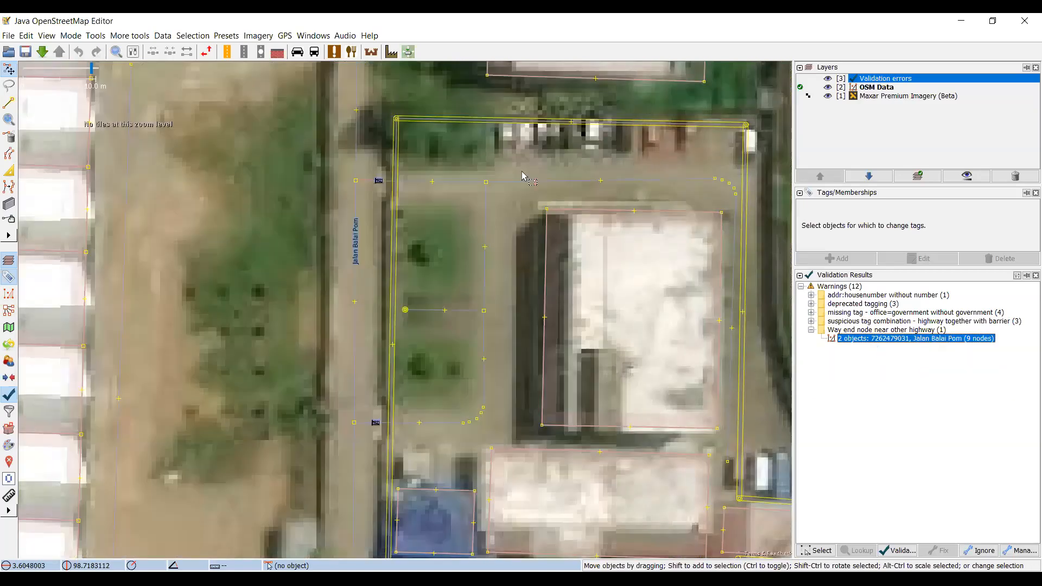
Examine the flagged way end node beside Jalan Balai Pom and compare it with the imagery
drag(501, 286, 486, 280)
scroll(385, 300, up, 2)
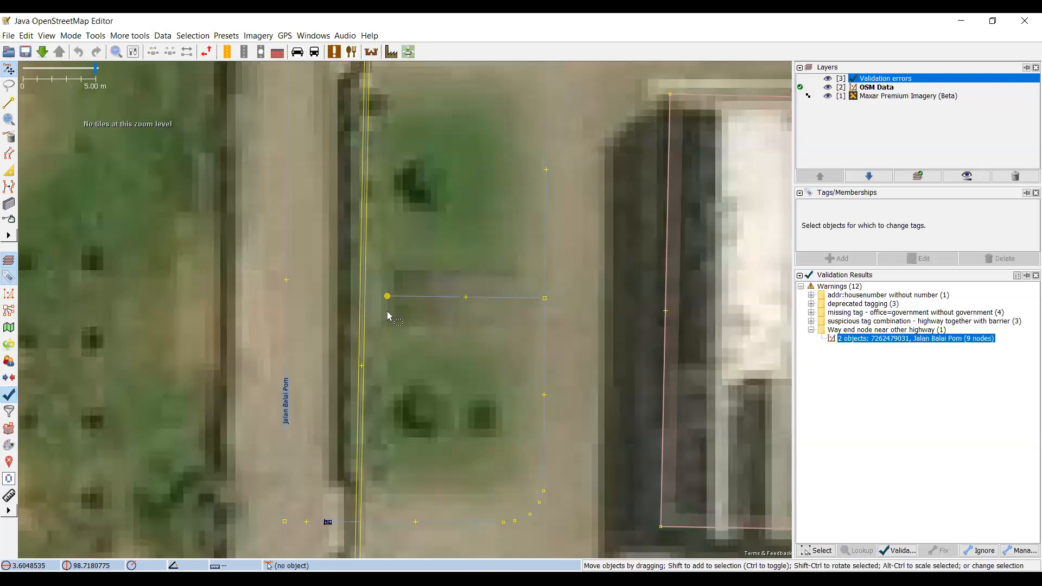
scroll(388, 314, down, 2)
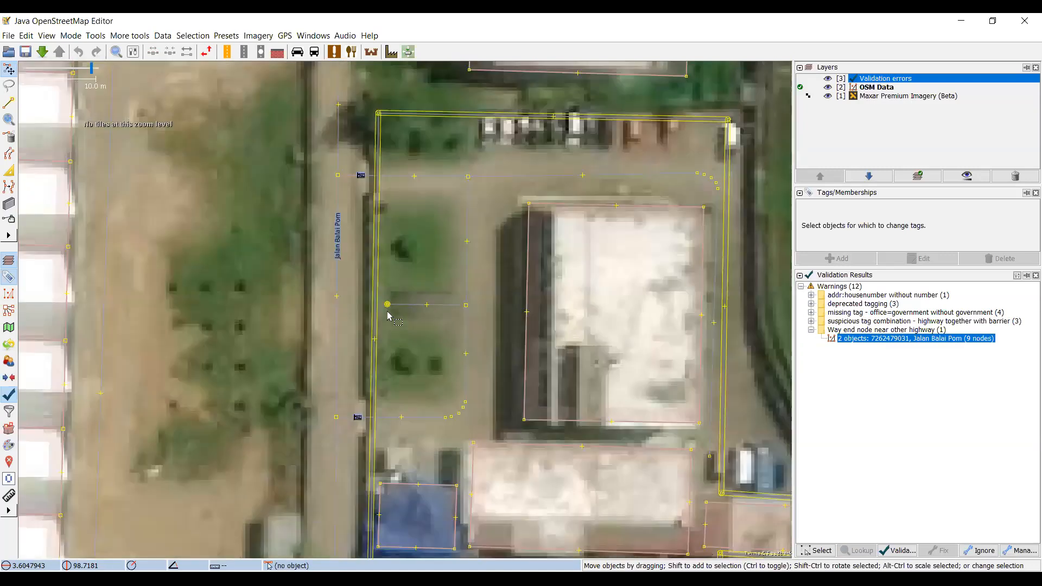
scroll(388, 315, up, 2)
click(388, 311)
click(389, 312)
scroll(388, 312, down, 2)
Inspect the tags of the compound boundary and of Jalan Balai Pom, enlarging the Tags/Memberships panel
click(378, 298)
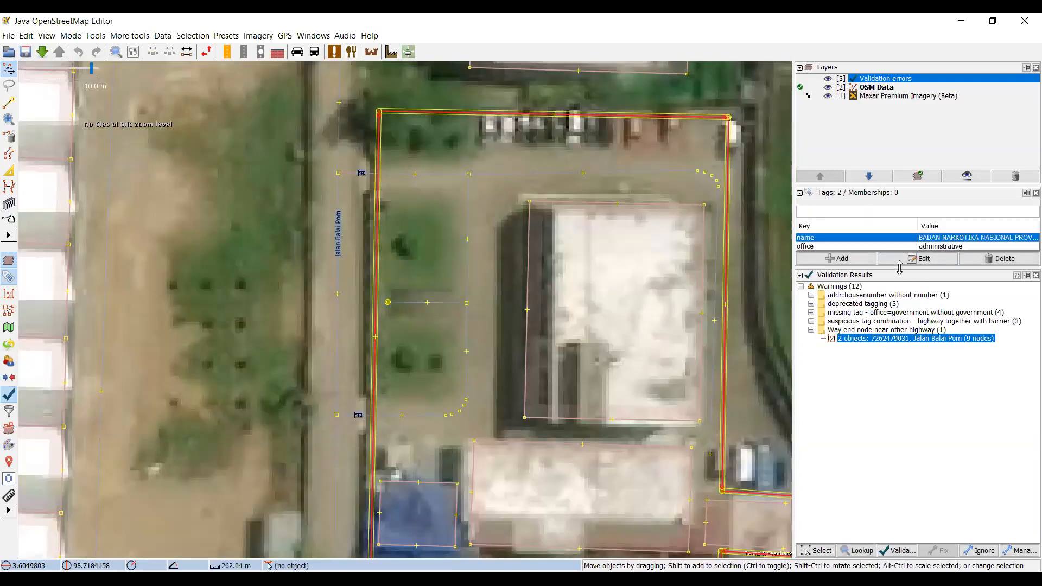
drag(899, 268, 899, 302)
click(350, 287)
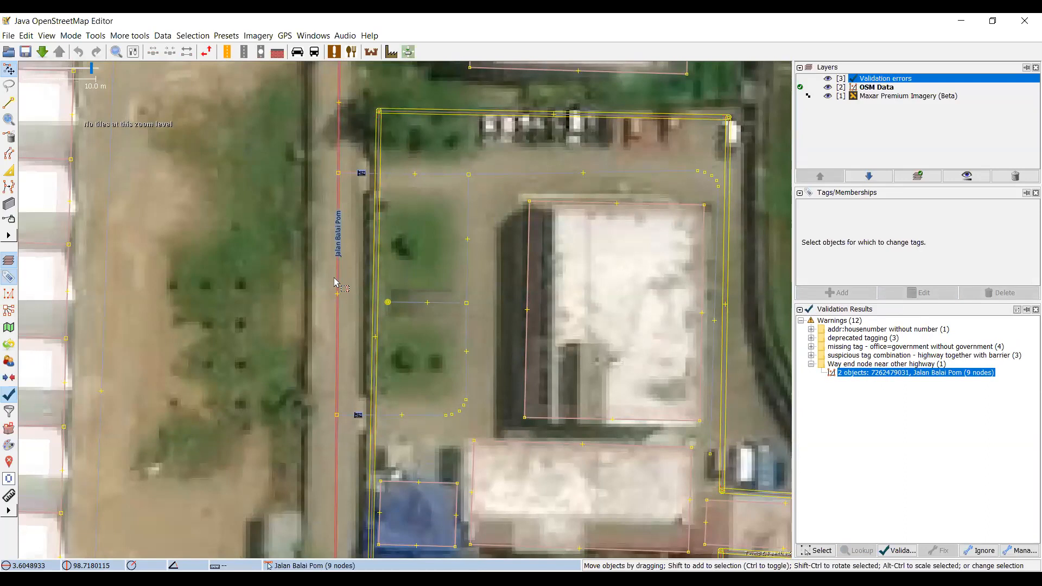
click(336, 282)
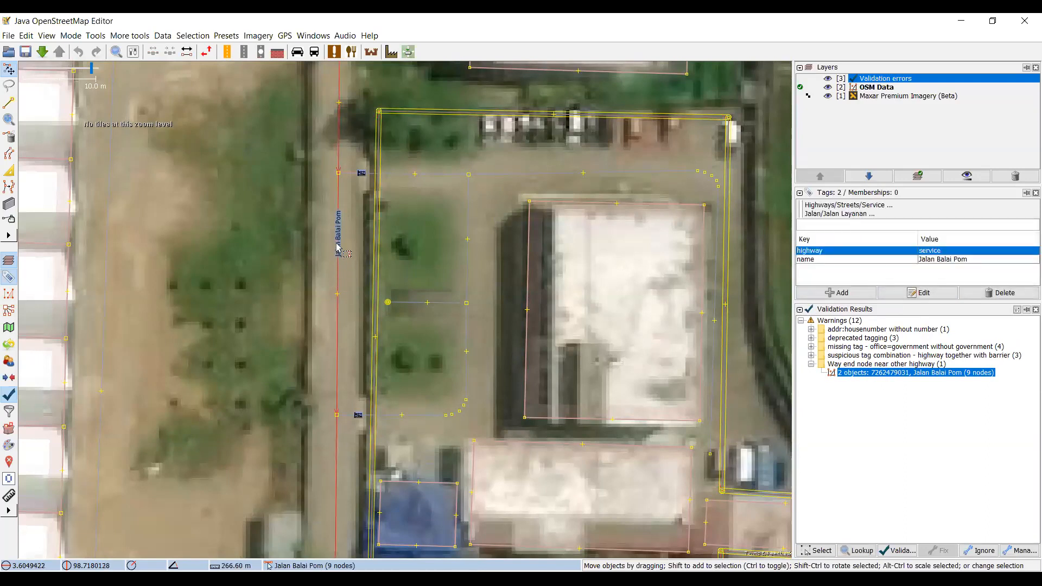
drag(350, 281, 354, 291)
Check the area around Jalan Balai Pom and review the road's highway and name tags beside the flagged node
scroll(354, 292, down, 2)
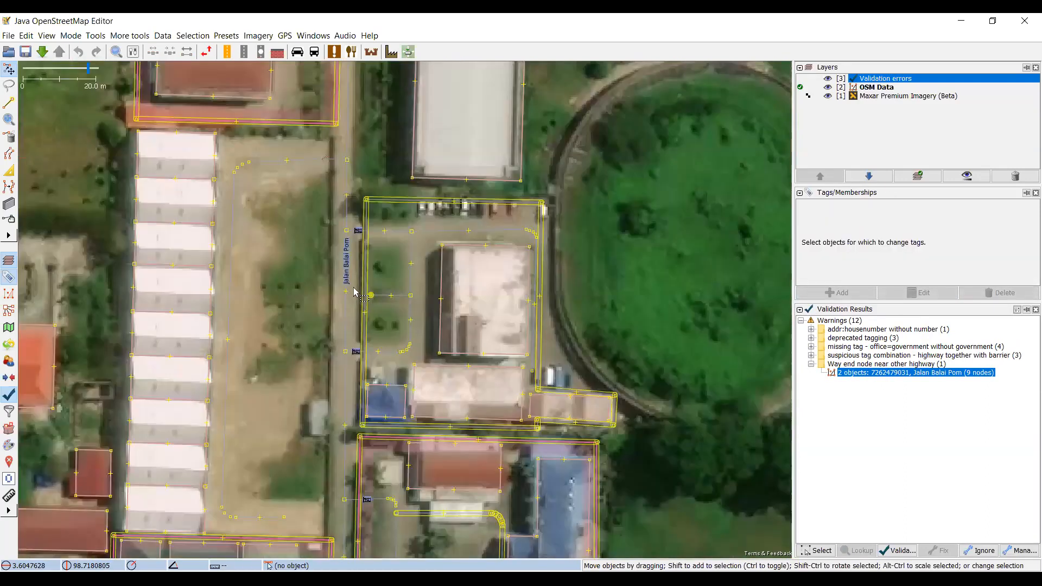
scroll(354, 291, down, 1)
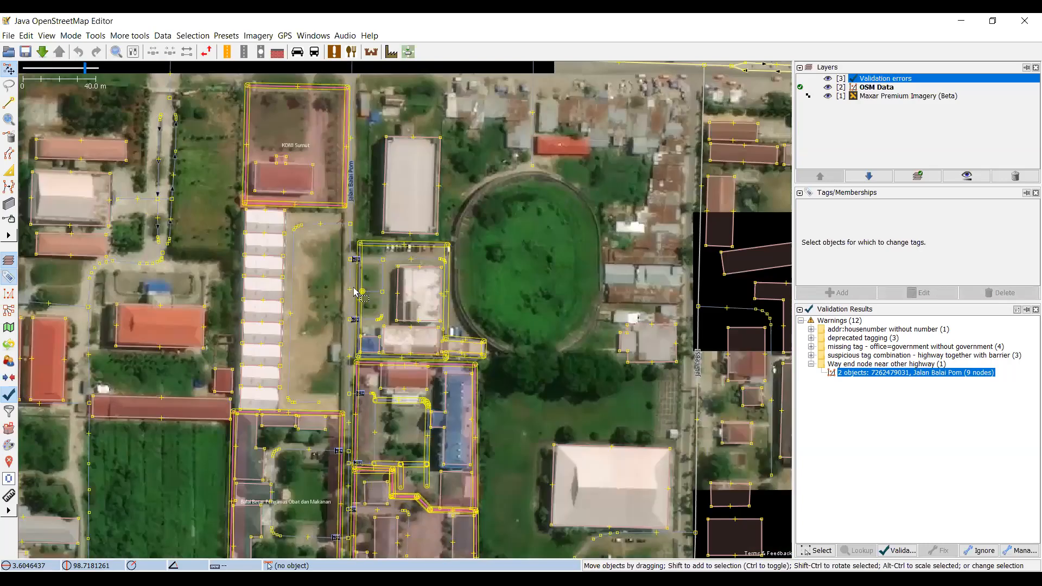
scroll(350, 266, down, 2)
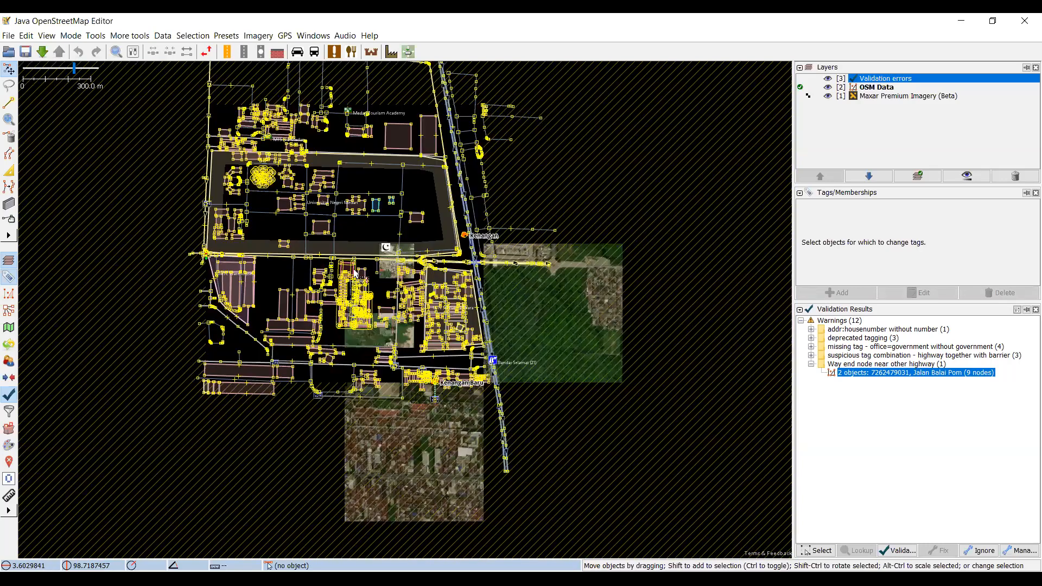
scroll(349, 271, up, 3)
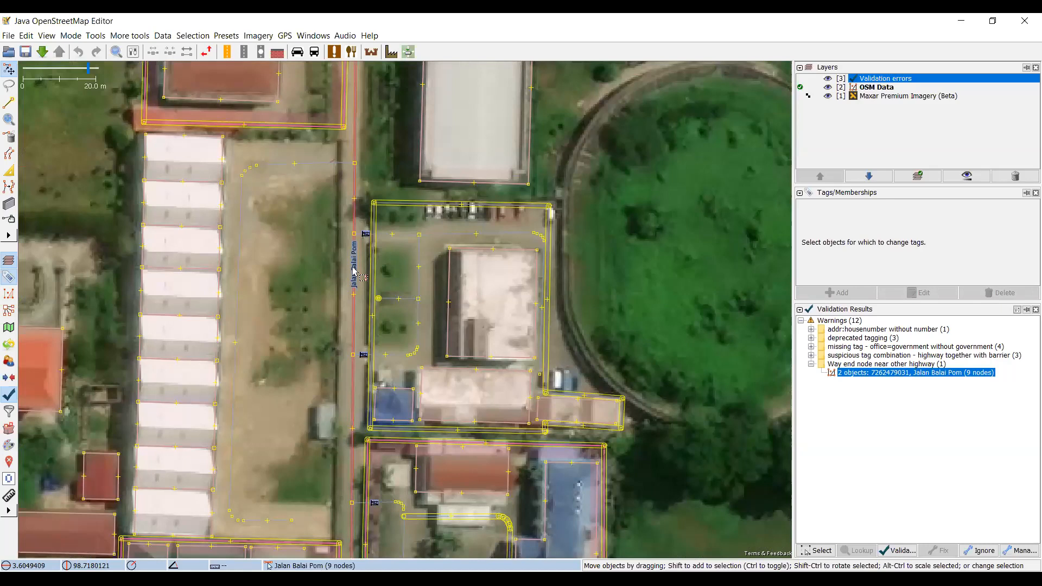
click(349, 274)
key(Escape)
click(358, 276)
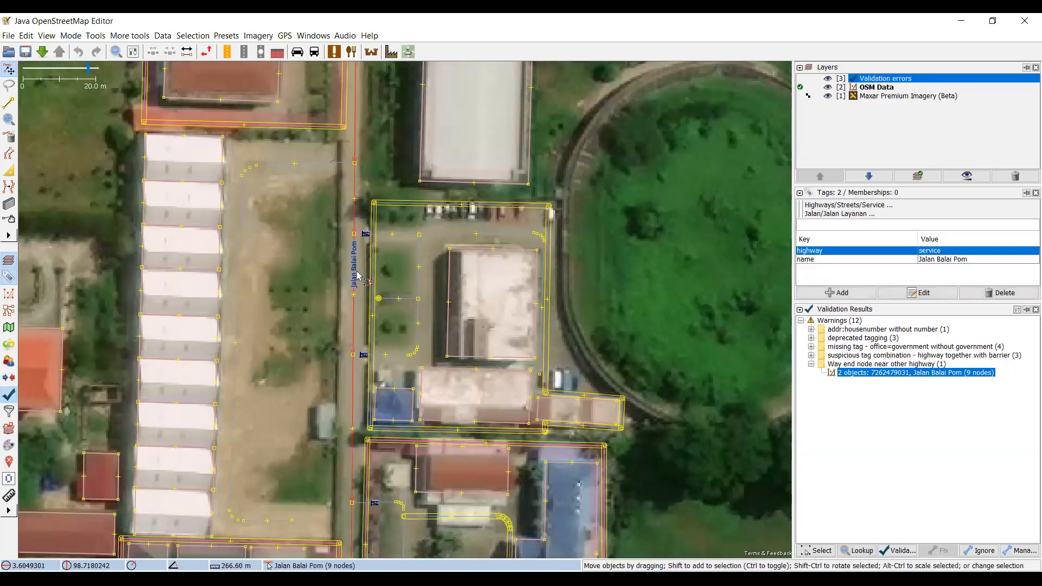
key(Escape)
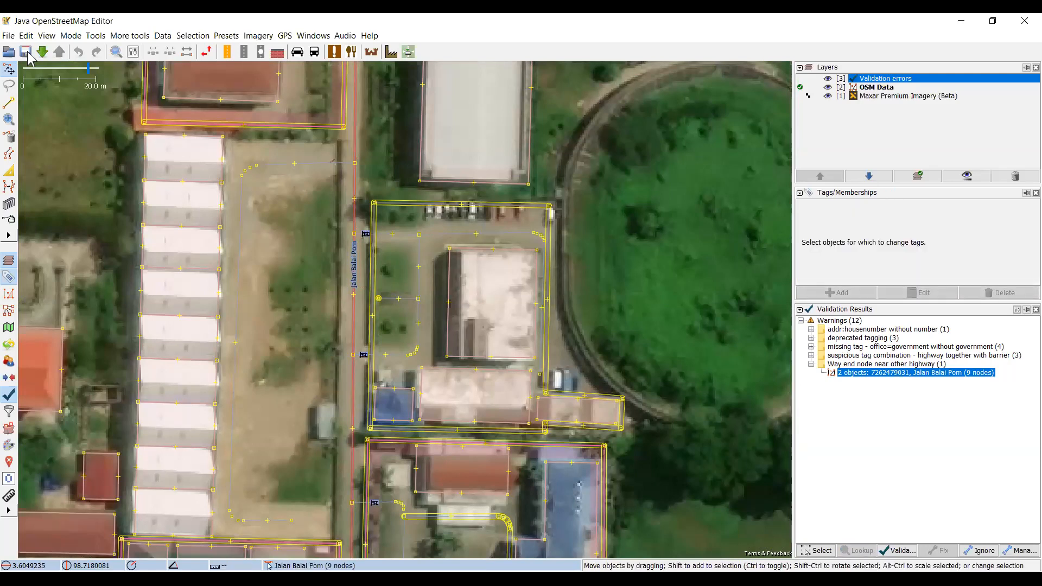
click(356, 209)
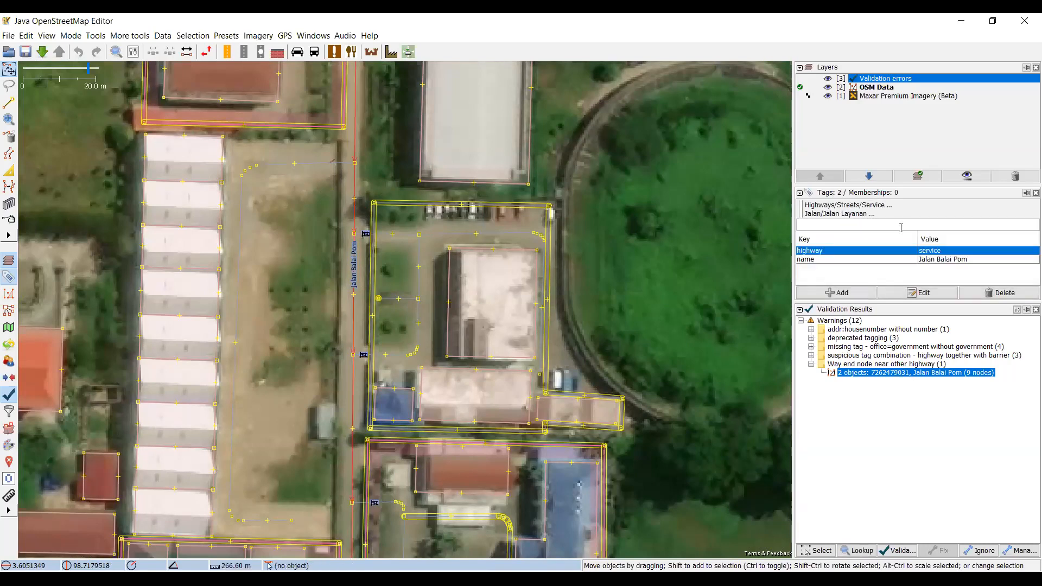
key(Escape)
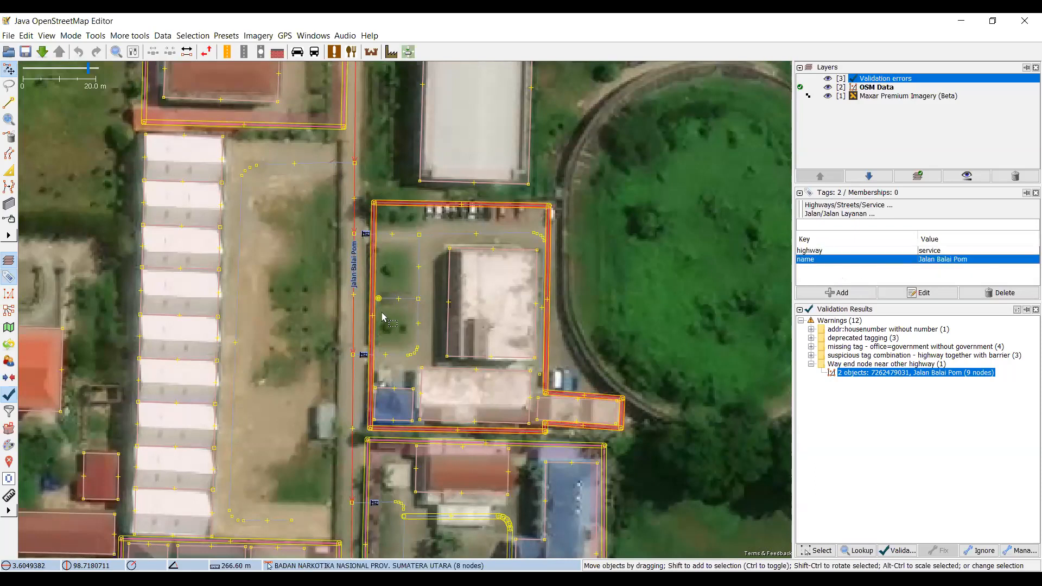
scroll(382, 314, up, 2)
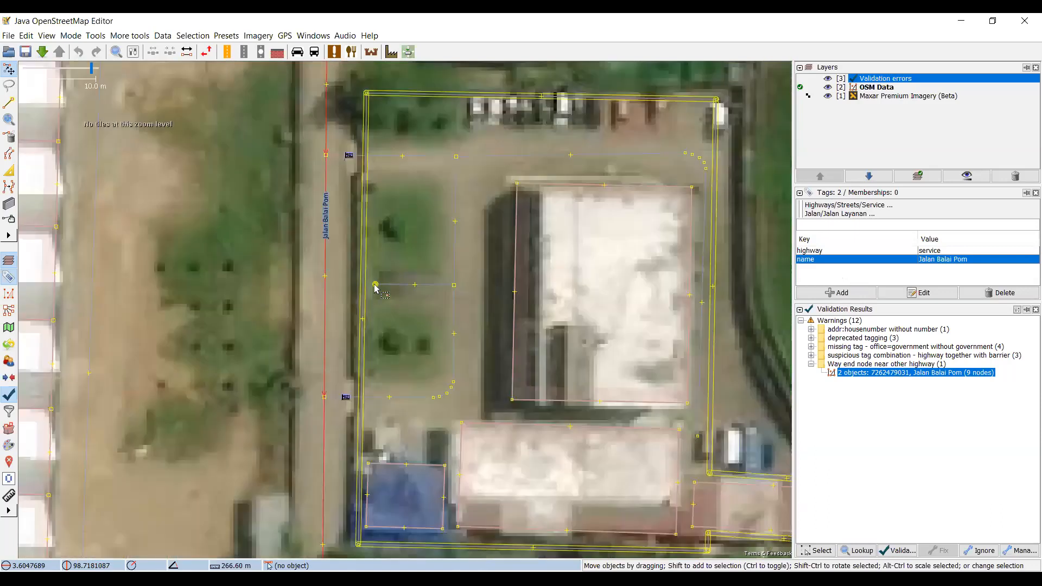
Hide the Validation errors layer and compare the short way ending near Jalan Balai Pom with the imagery
click(641, 163)
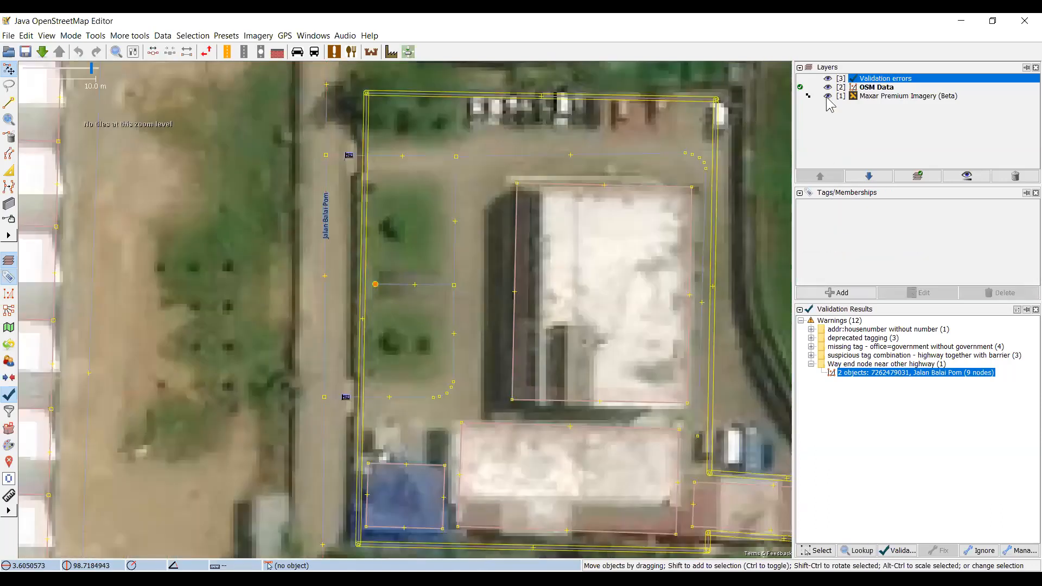
click(829, 99)
click(828, 95)
click(828, 96)
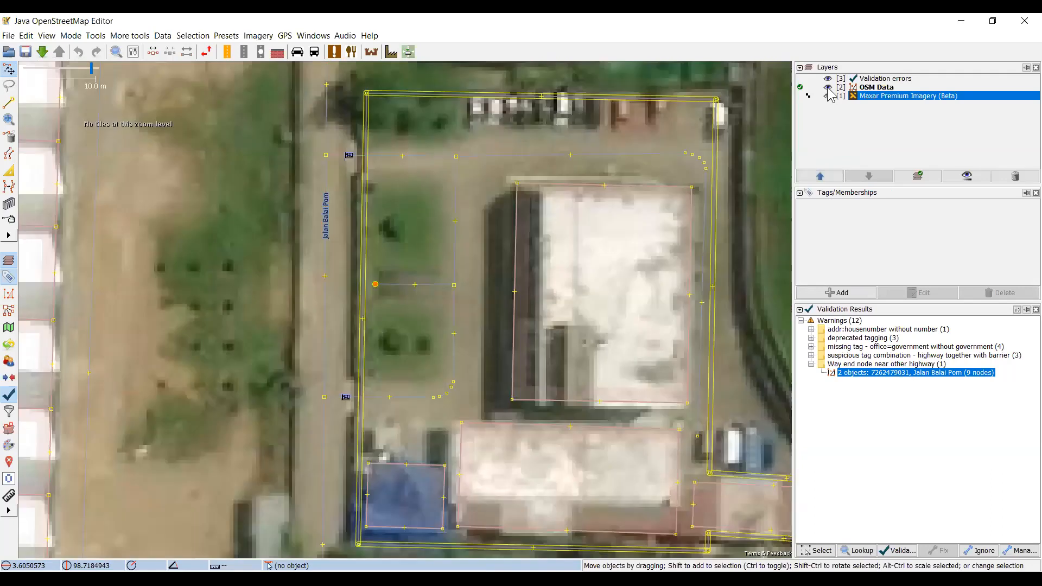
click(828, 79)
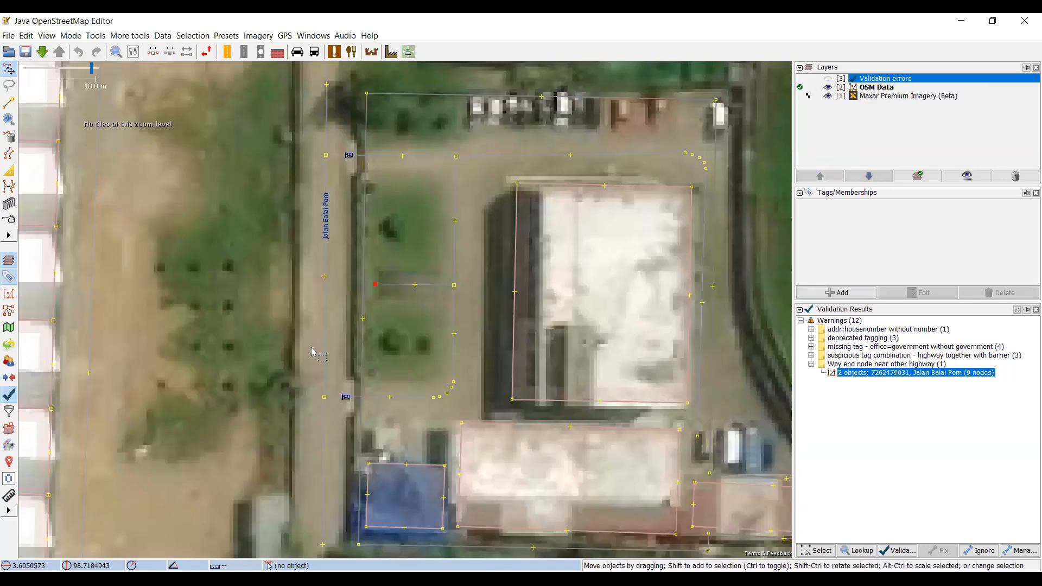
click(378, 300)
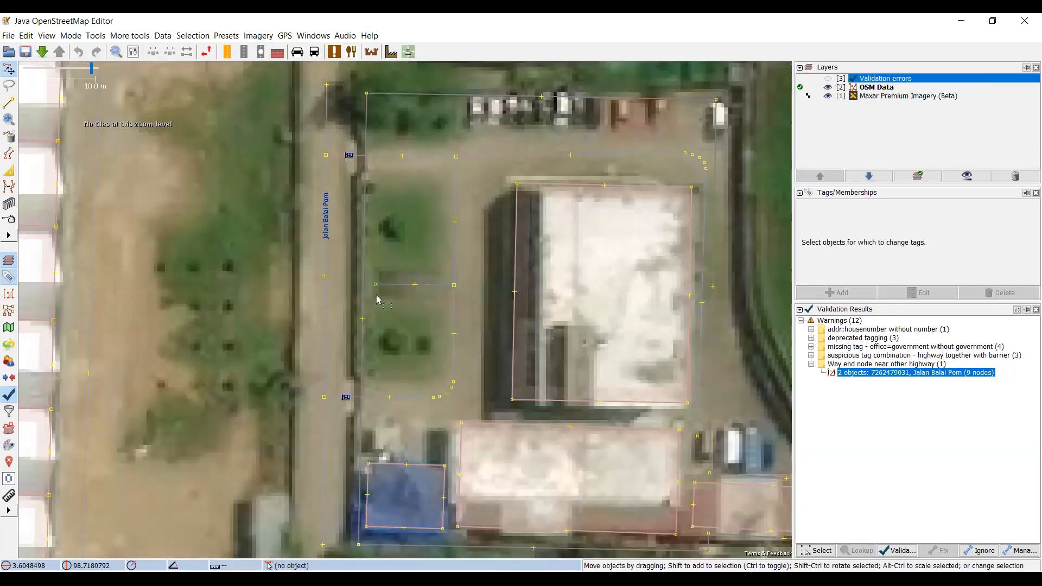
scroll(377, 296, down, 2)
scroll(377, 296, up, 2)
Ignore the "Way end node near other highway" warning and show the Validation errors layer again
click(372, 286)
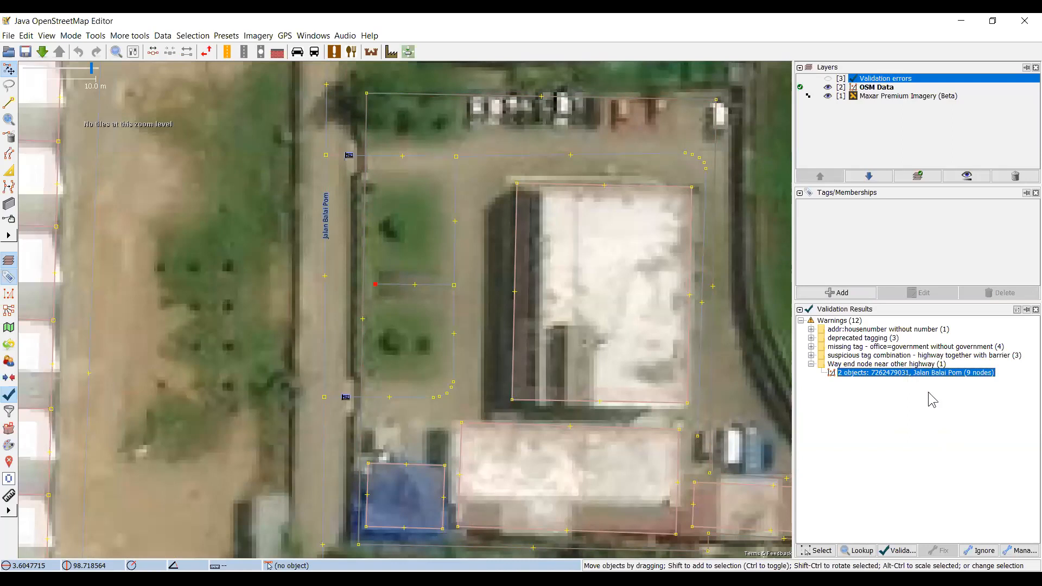
click(976, 552)
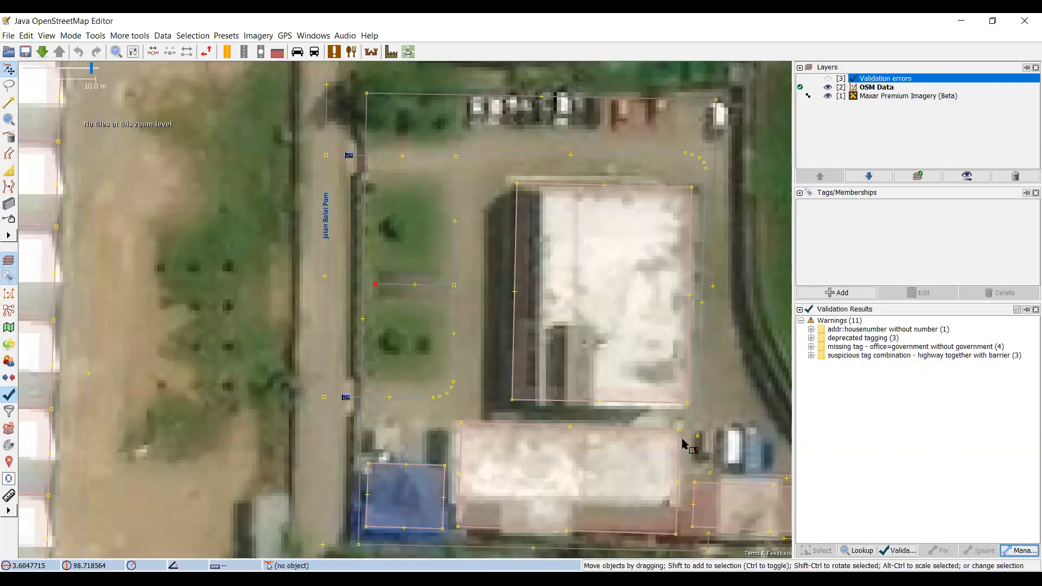
drag(448, 325, 465, 328)
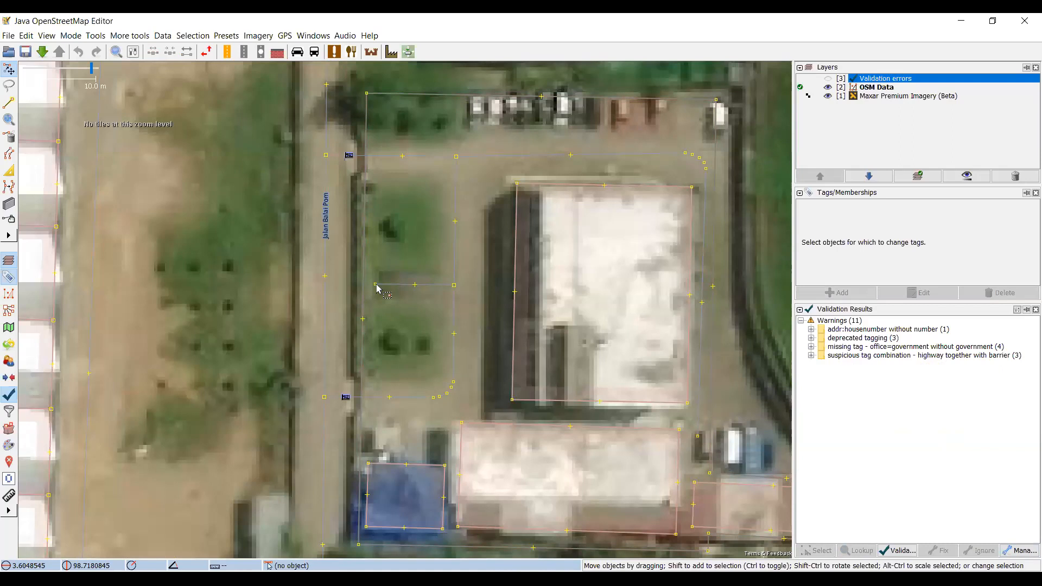
click(828, 79)
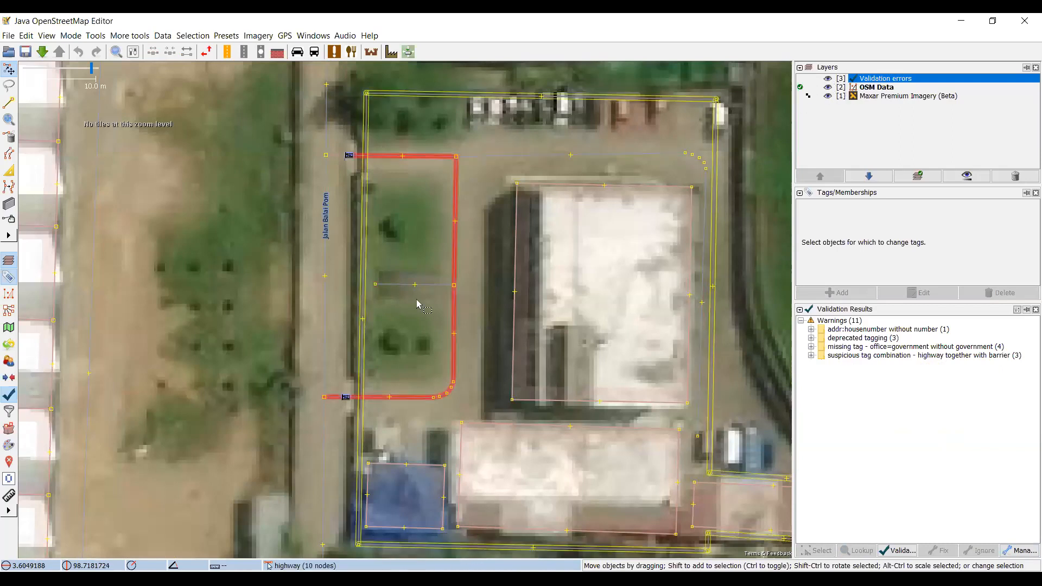
Move the short way's end node onto Jalan Balai Pom and try Join overlapping Areas on it
click(375, 285)
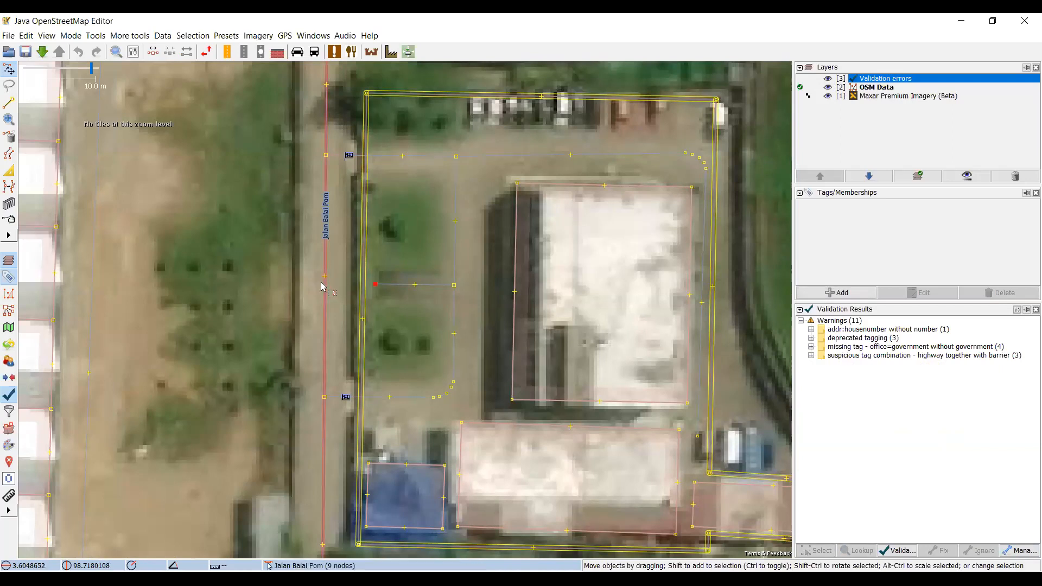
drag(375, 285, 324, 285)
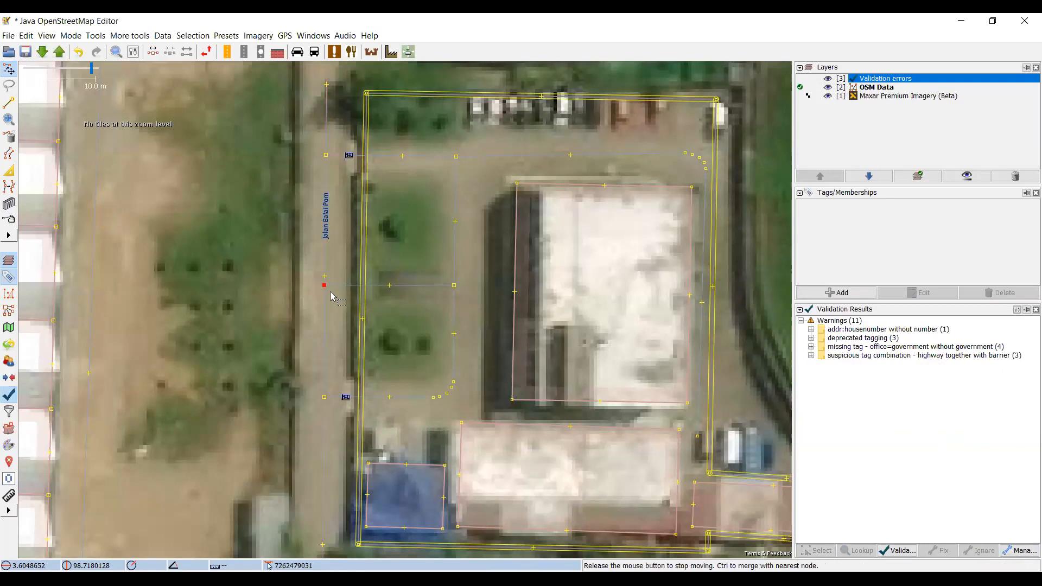
click(95, 35)
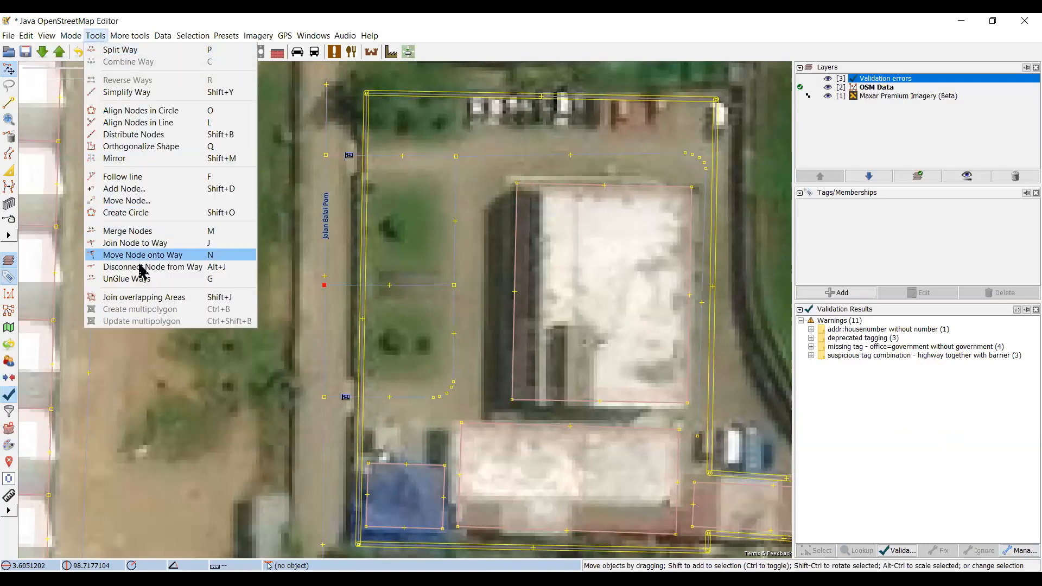
click(151, 298)
drag(247, 304, 325, 294)
click(325, 285)
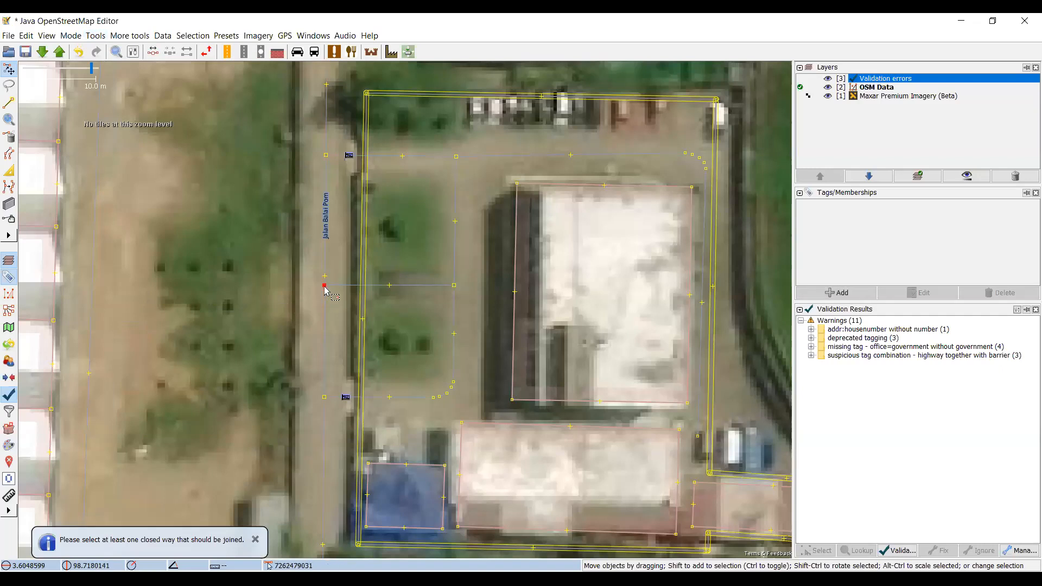
Merge the short way's end node with a node on Jalan Balai Pom and realign the junction with the road
click(95, 36)
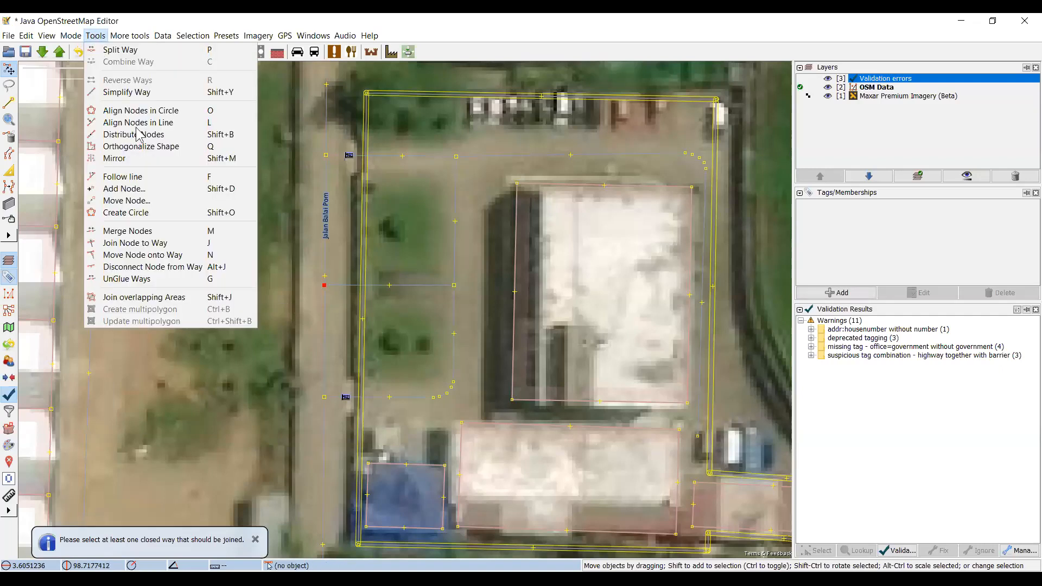
click(320, 265)
drag(325, 279, 332, 292)
click(306, 288)
click(310, 279)
scroll(325, 289, up, 4)
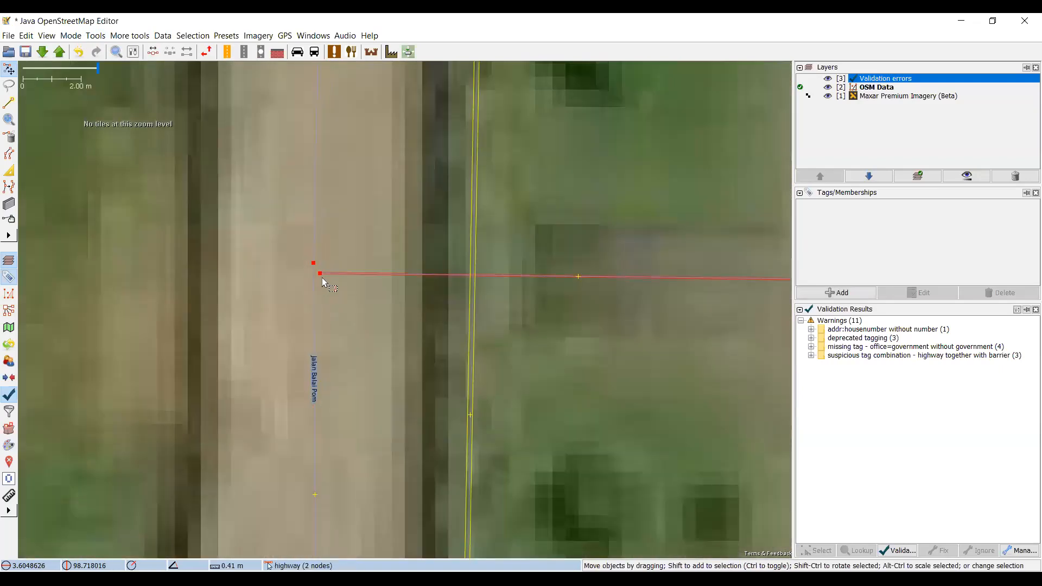
key(m)
click(341, 292)
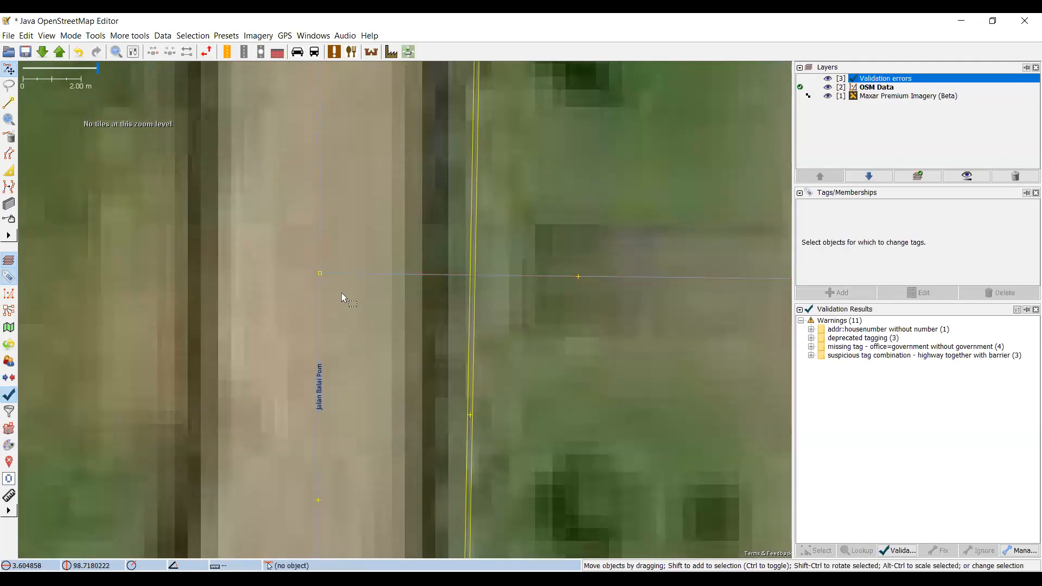
scroll(341, 292, down, 4)
click(341, 291)
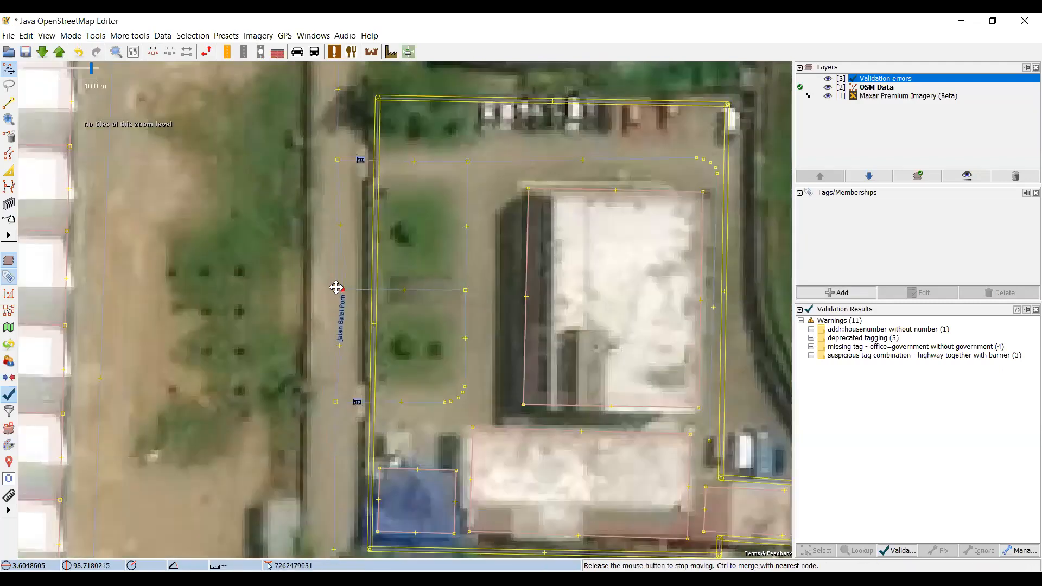
key(Escape)
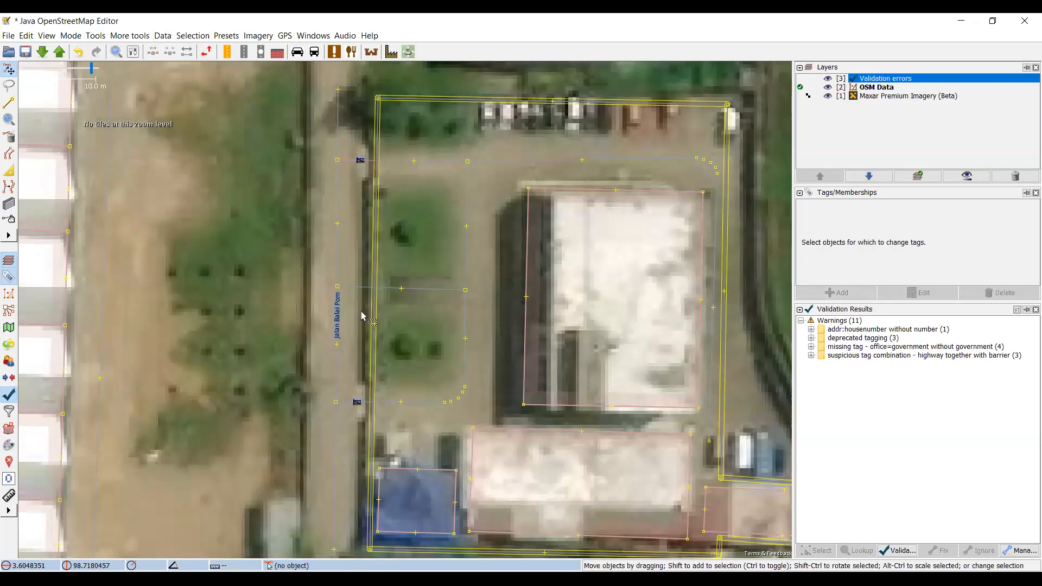
Detach the short way from Jalan Balai Pom and move its end node back inside the compound boundary
scroll(362, 316, up, 2)
click(315, 262)
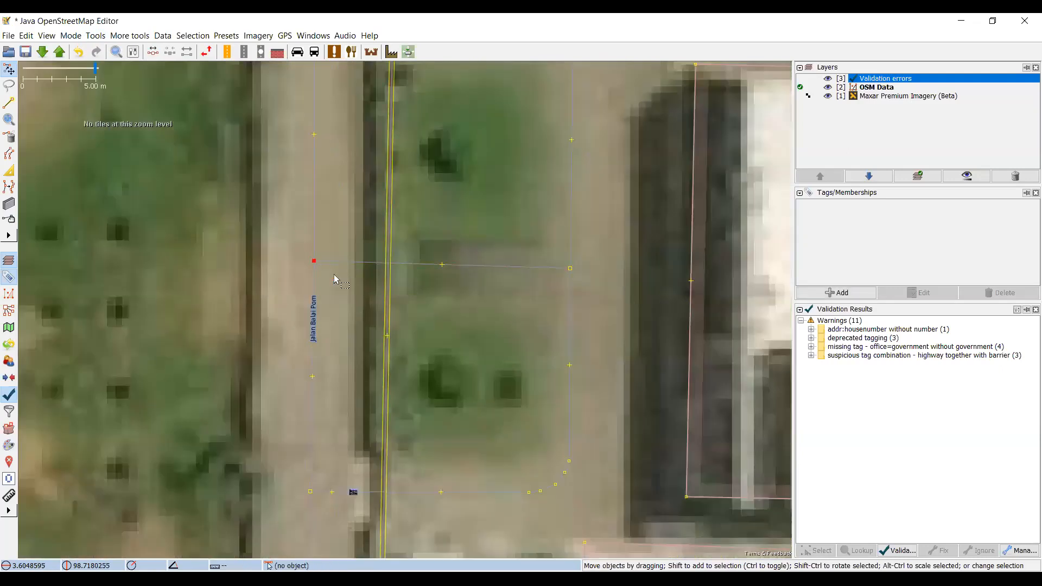
drag(316, 263, 429, 267)
click(414, 308)
scroll(408, 281, down, 2)
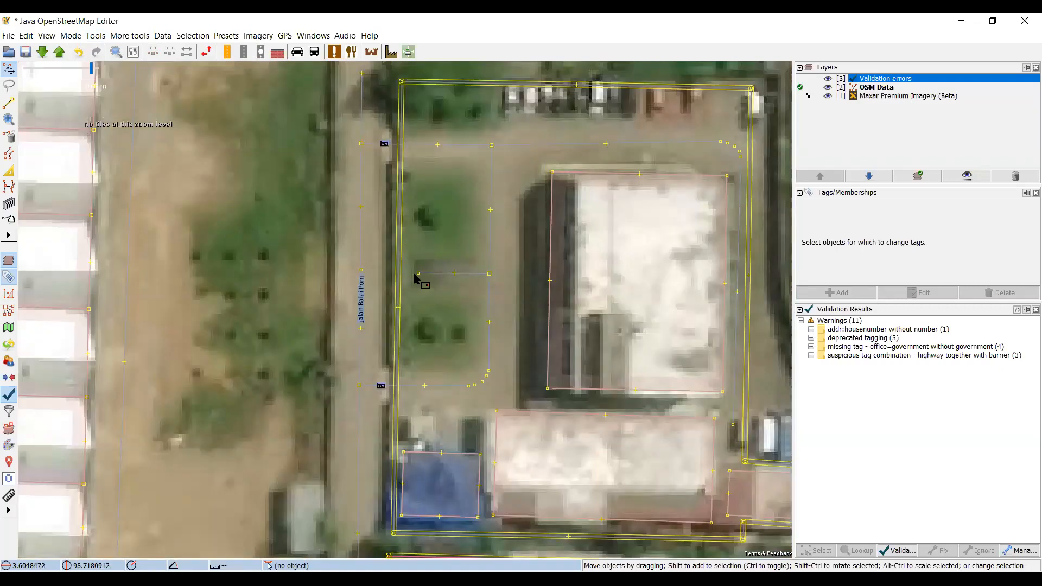
click(418, 274)
click(436, 301)
Zoom the map to the KONI Sumut problem listed under "missing tag - office=government without government" and view its surroundings
click(811, 346)
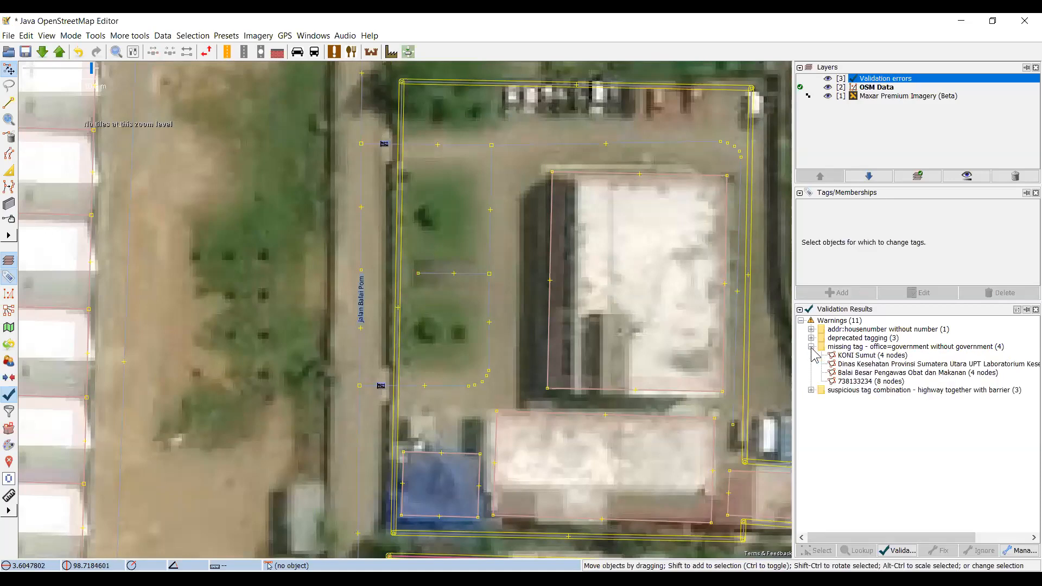
click(854, 365)
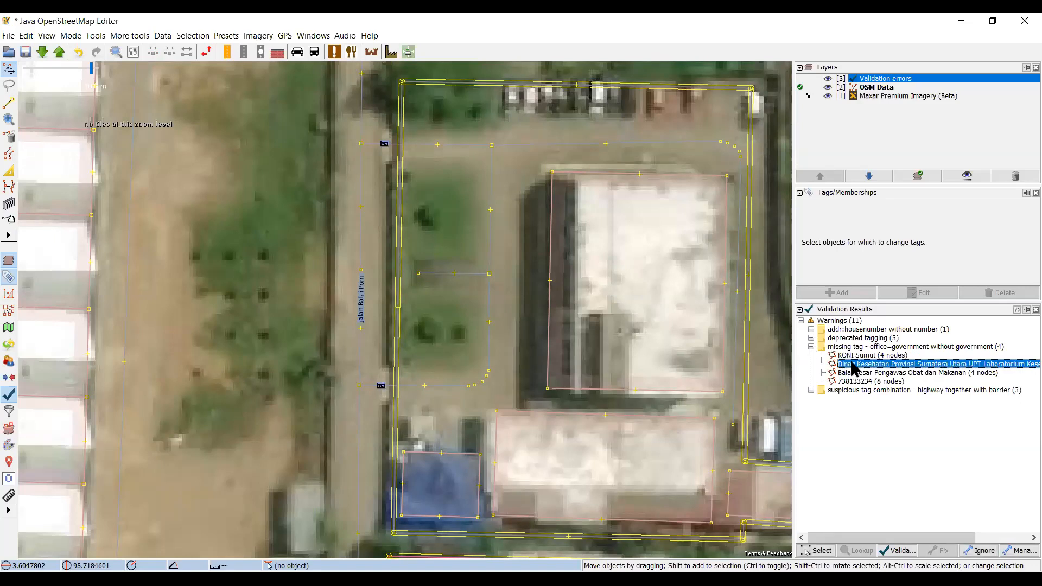
click(857, 356)
right_click(855, 357)
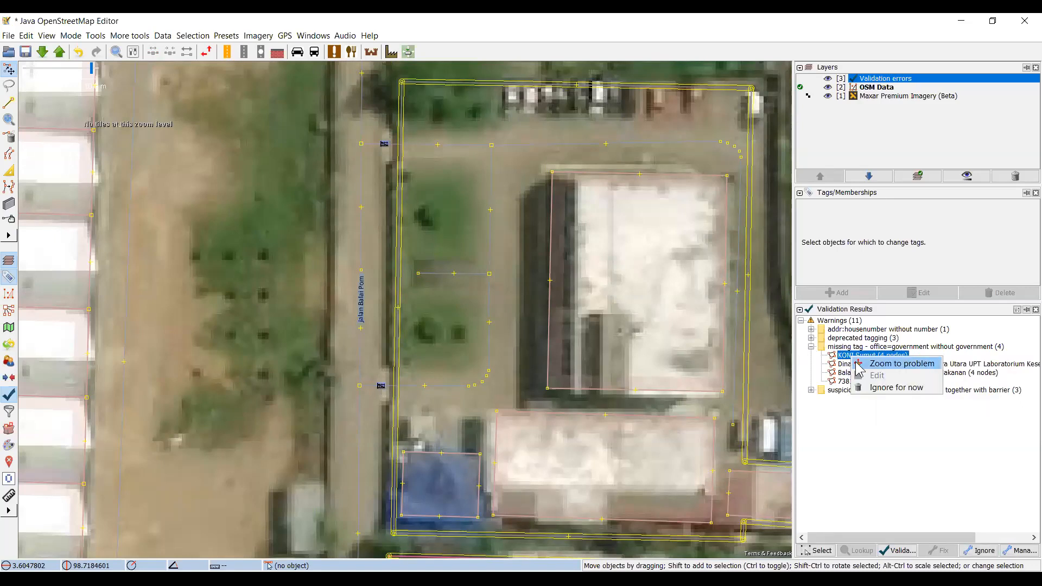
click(868, 364)
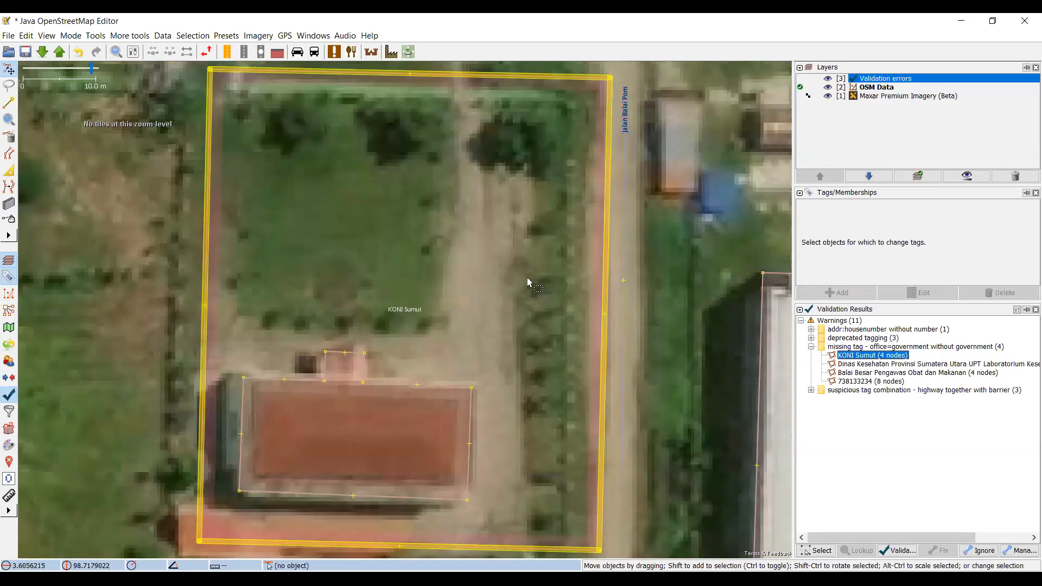
scroll(528, 282, down, 2)
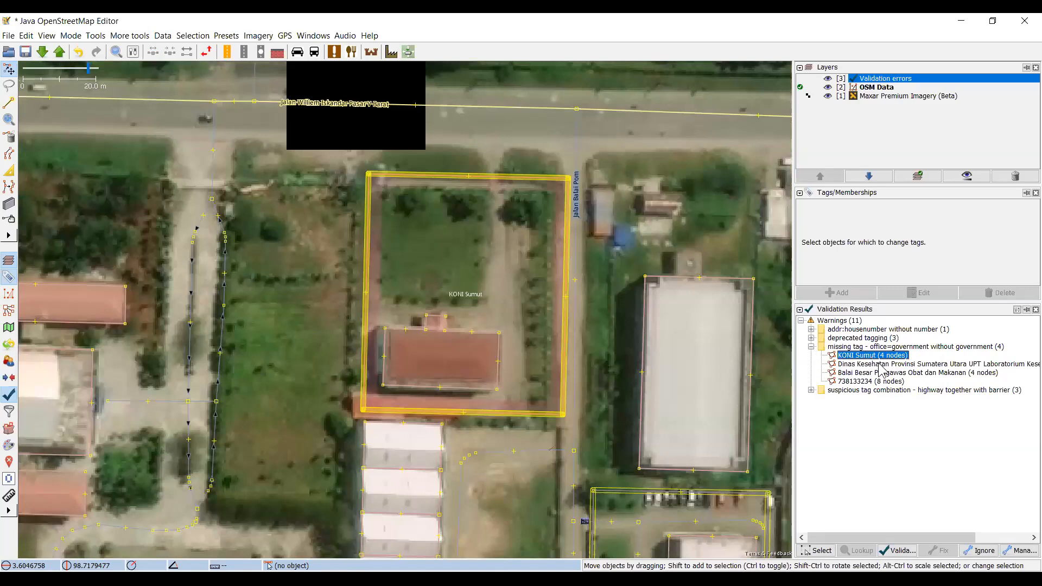
scroll(365, 246, down, 8)
scroll(357, 236, up, 8)
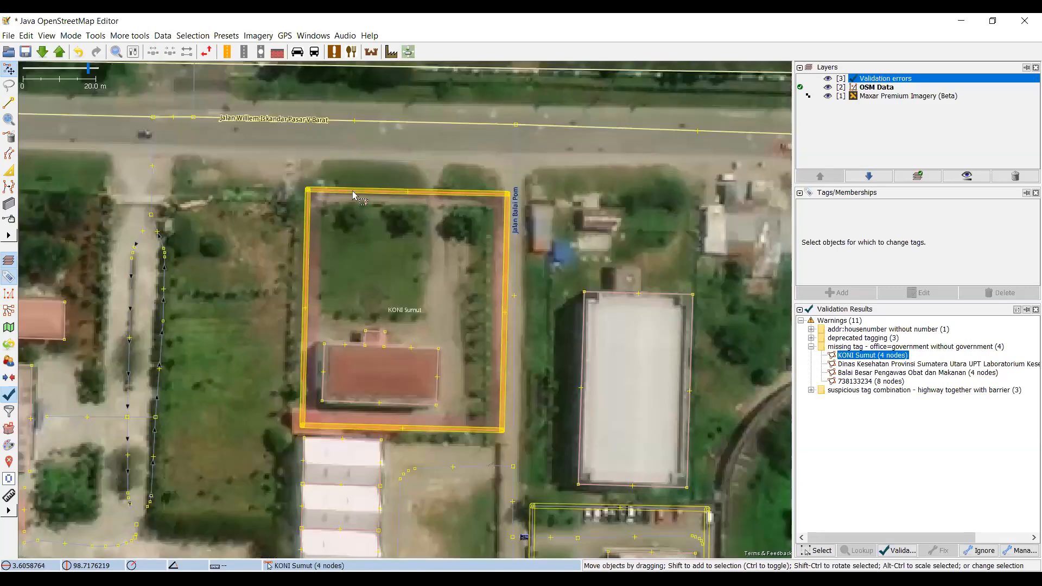
Review the name and office tags of the KONI Sumut area outline
click(352, 195)
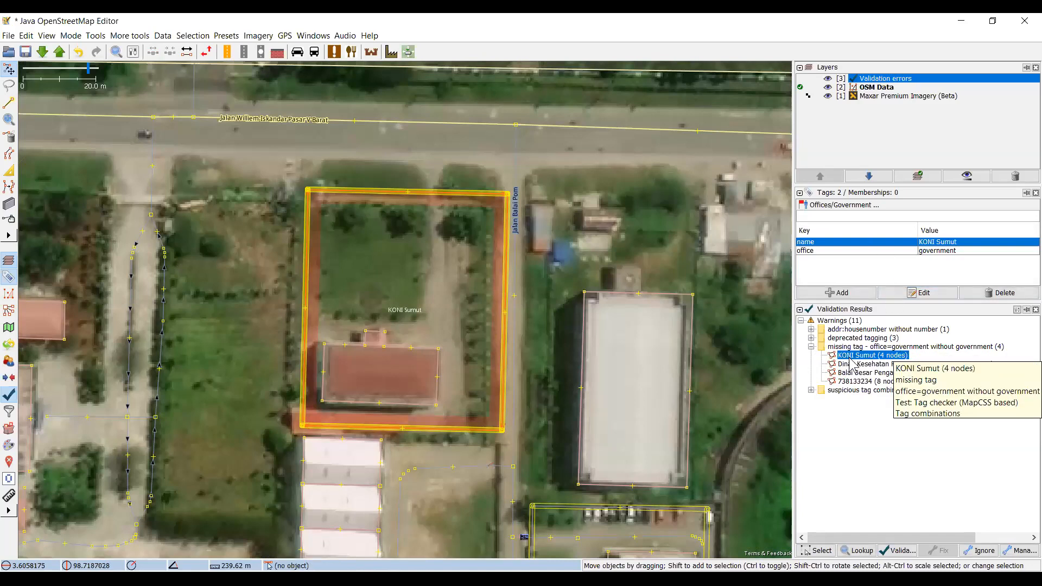
click(902, 250)
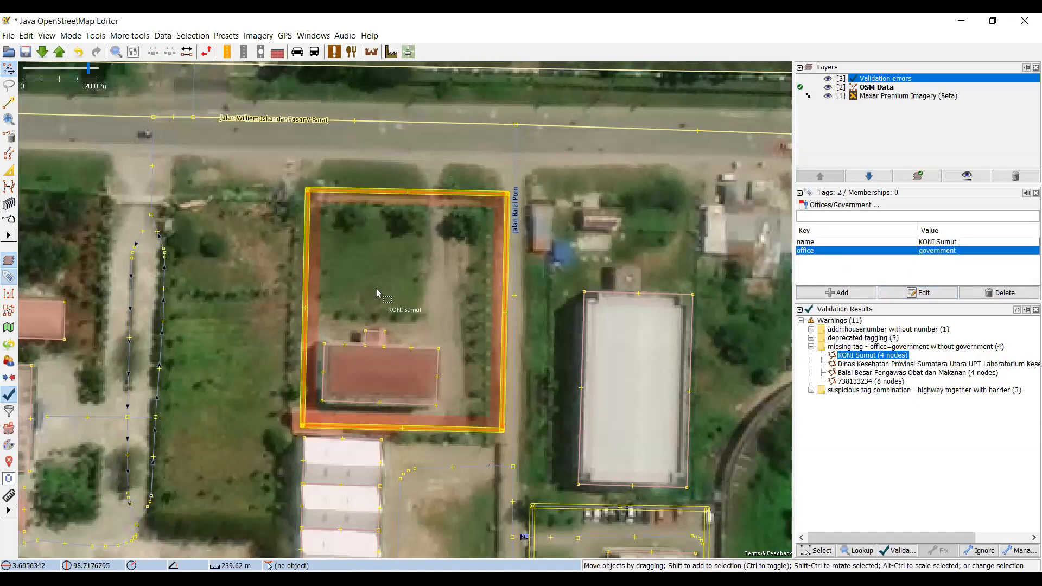
click(377, 289)
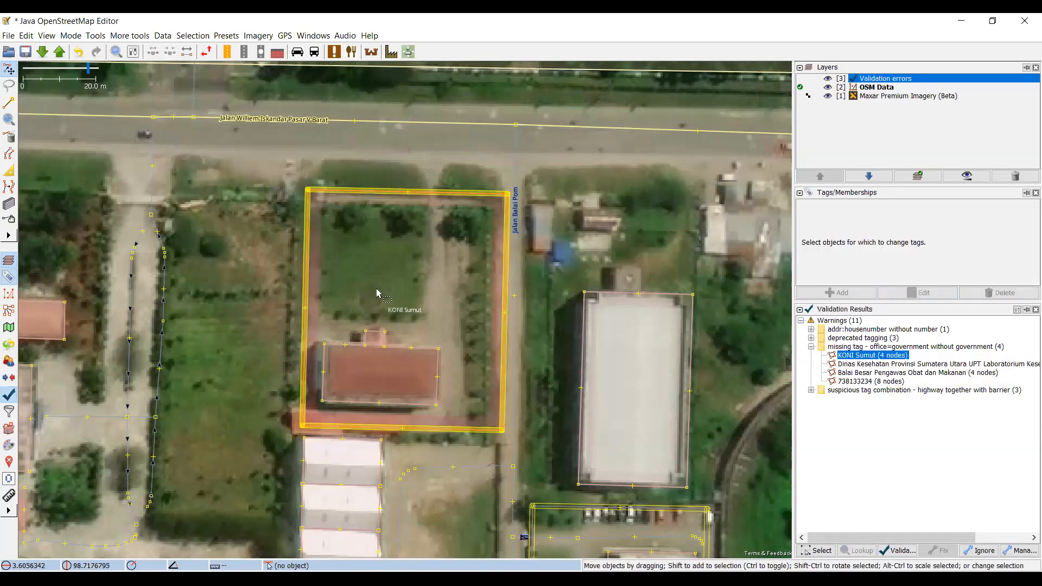
click(352, 192)
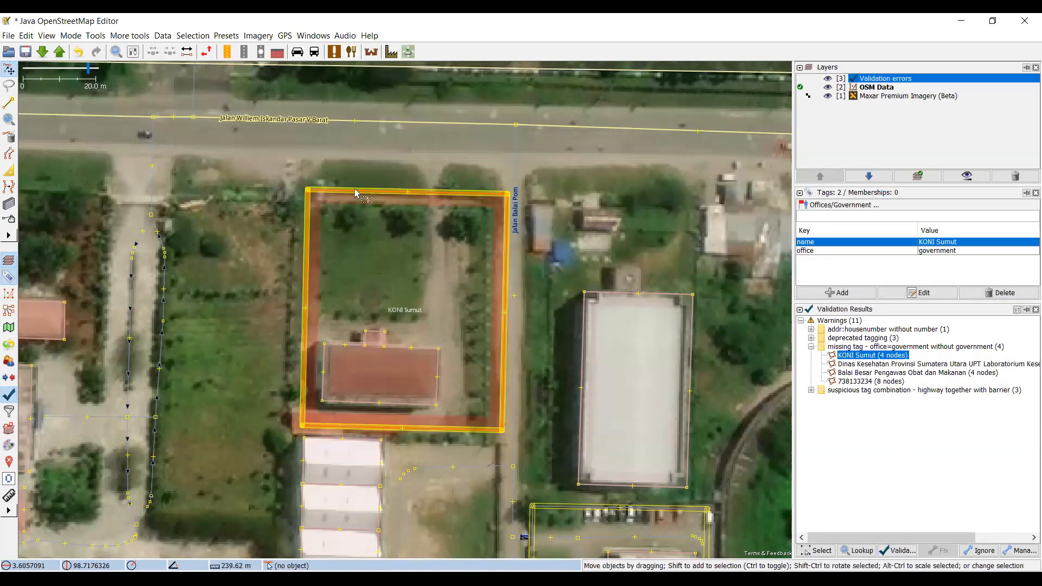
click(348, 220)
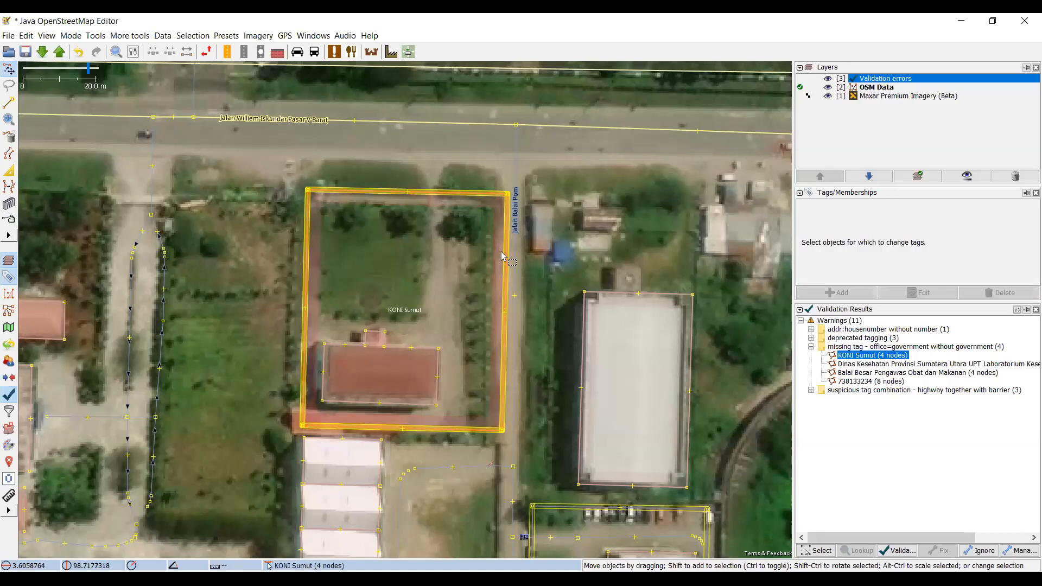
click(382, 195)
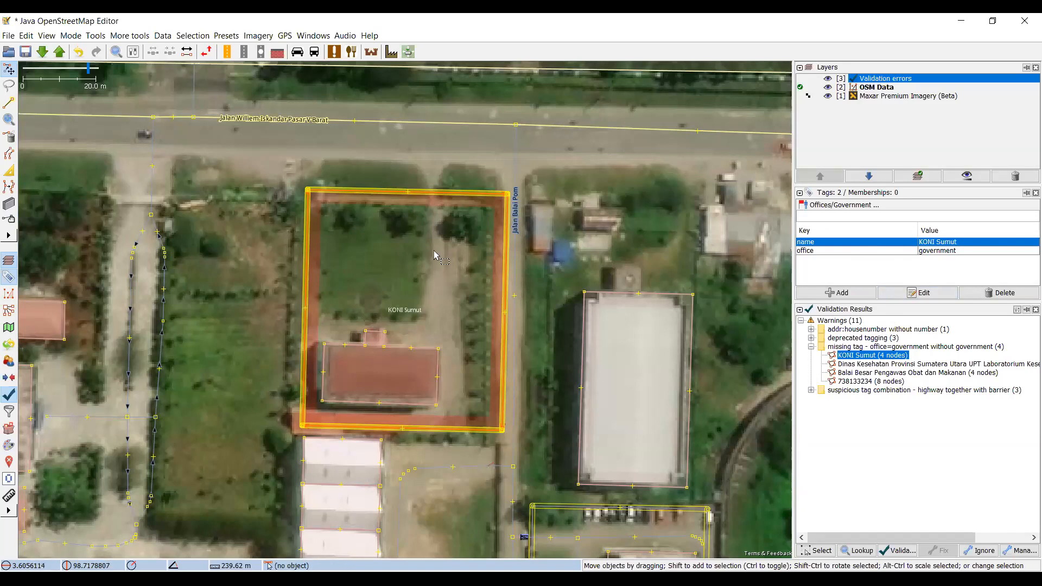
Check the building inside the KONI Sumut area and ignore the area's missing government tag warning
click(407, 343)
click(406, 346)
click(410, 273)
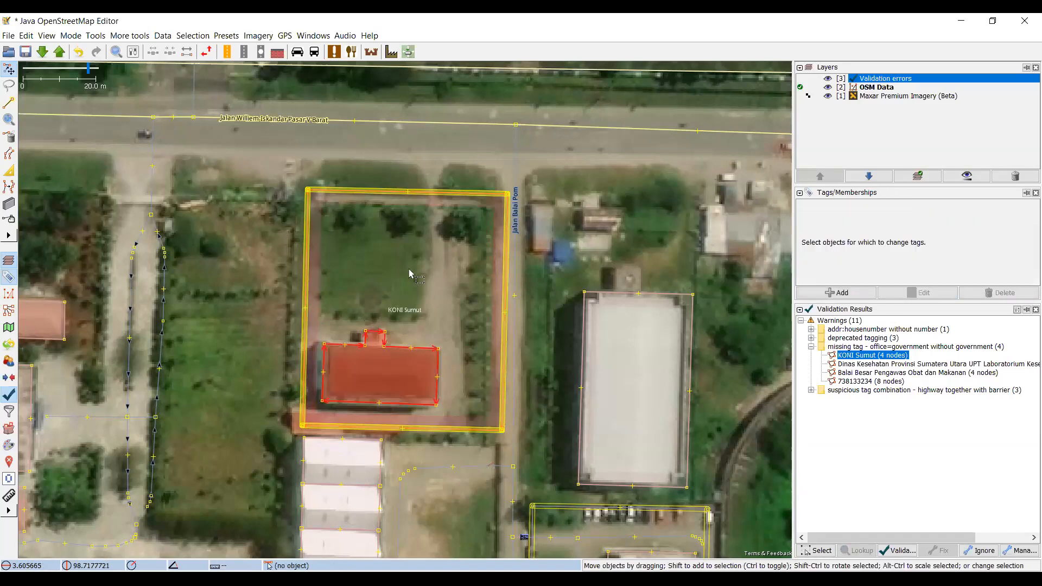
click(981, 551)
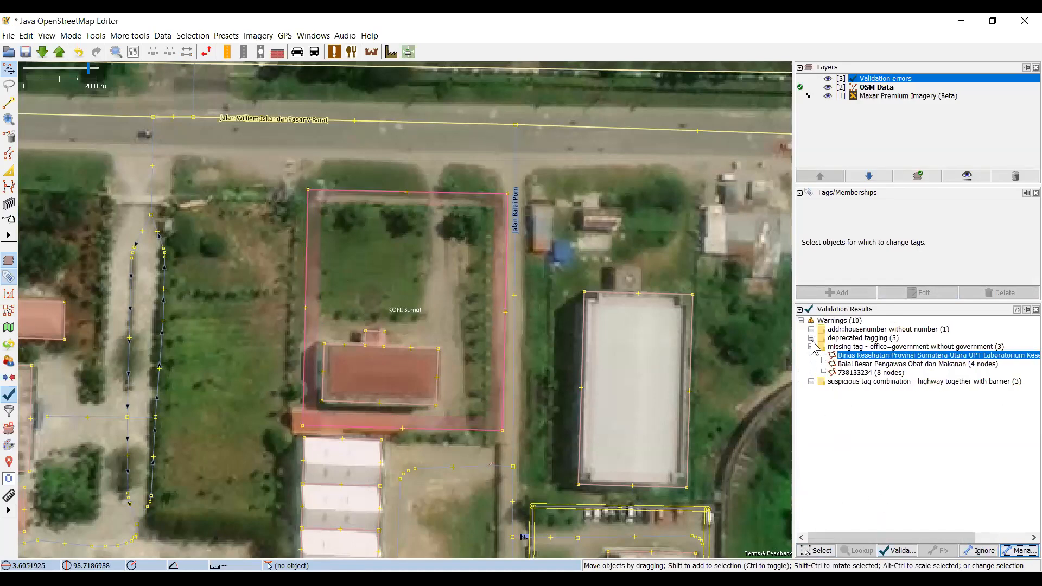
Zoom to the Fakultas Ilmu Sosial building listed under "addr:housenumber without number" and review its address tags, especially the house number
click(812, 338)
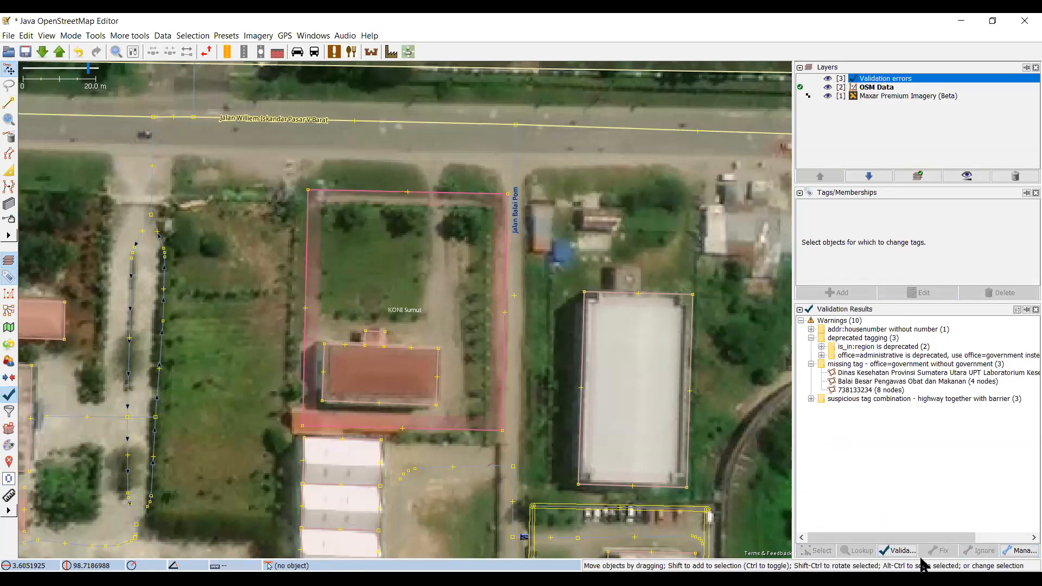
click(811, 329)
click(840, 338)
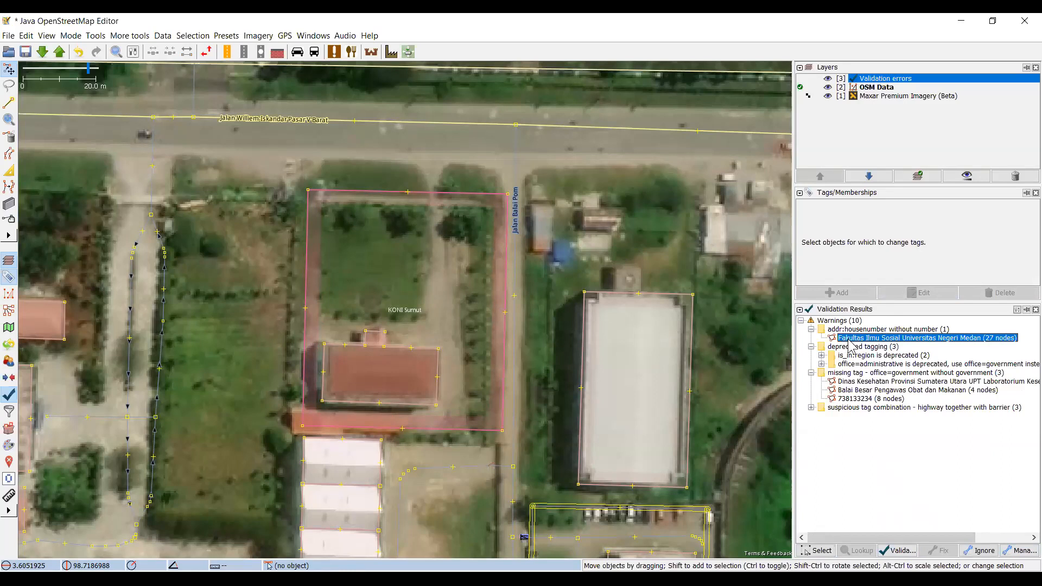
right_click(851, 346)
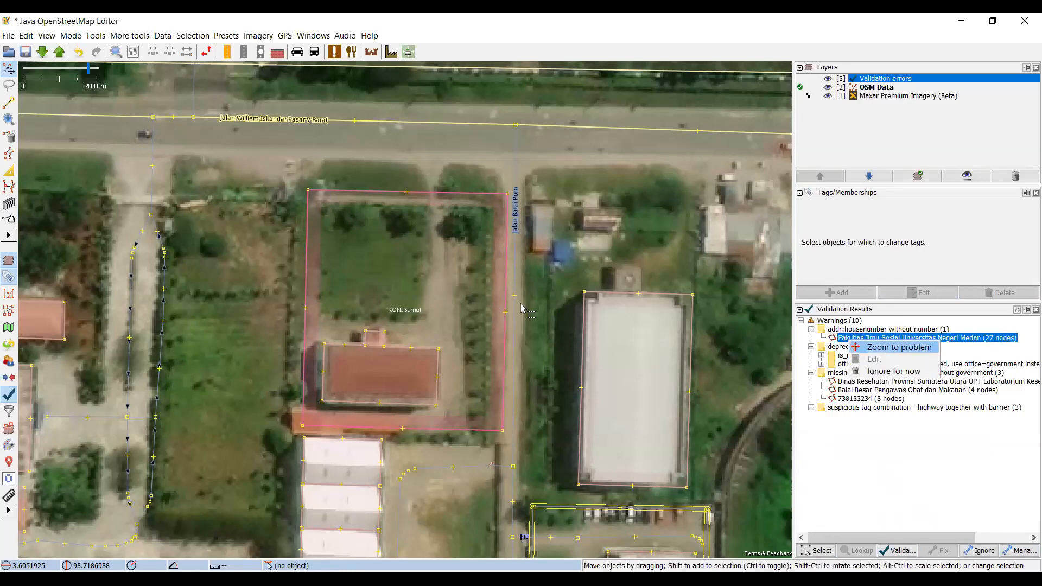
click(867, 346)
click(434, 246)
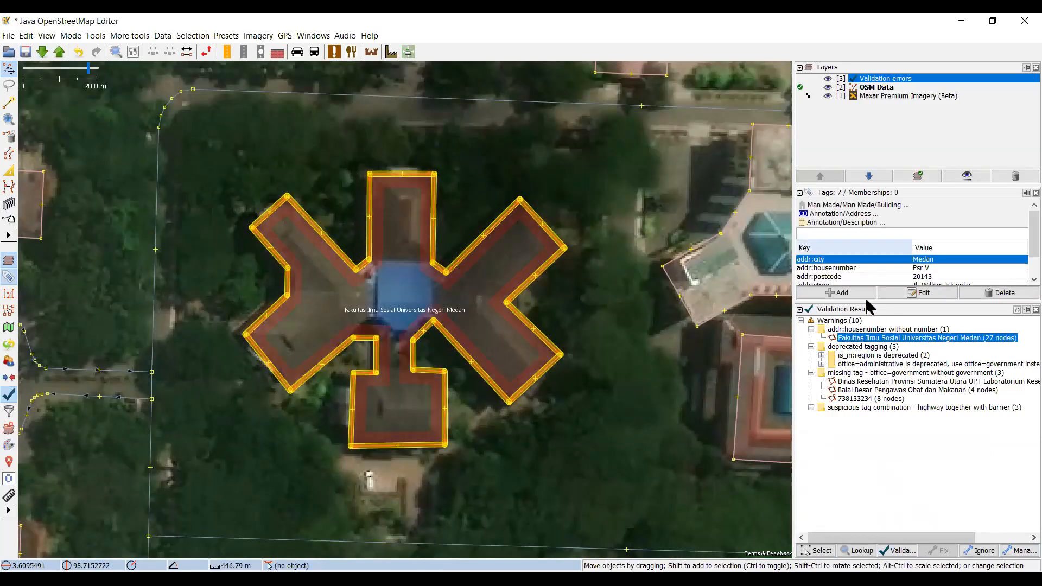
drag(868, 303, 872, 331)
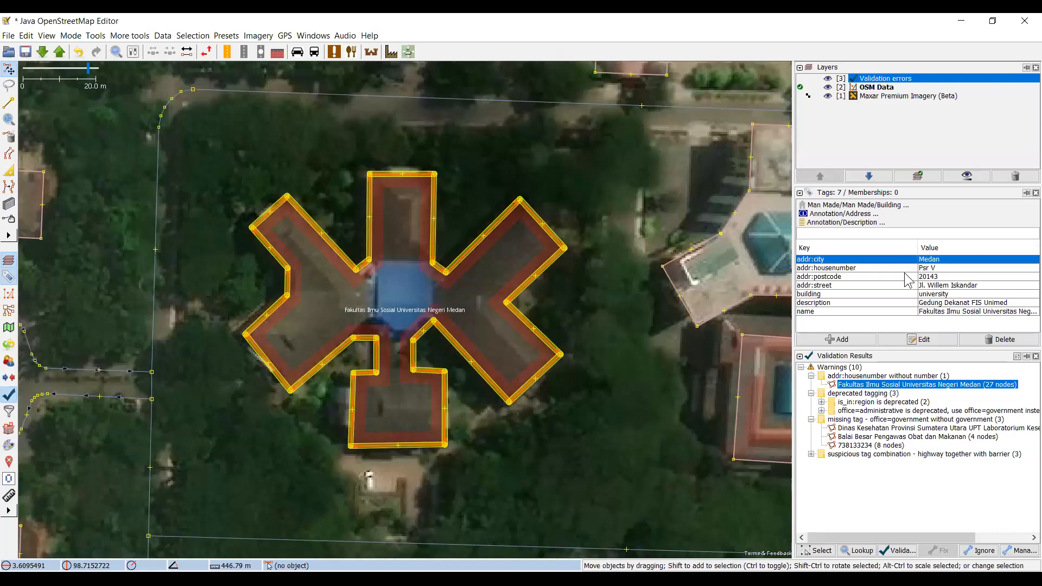
click(833, 269)
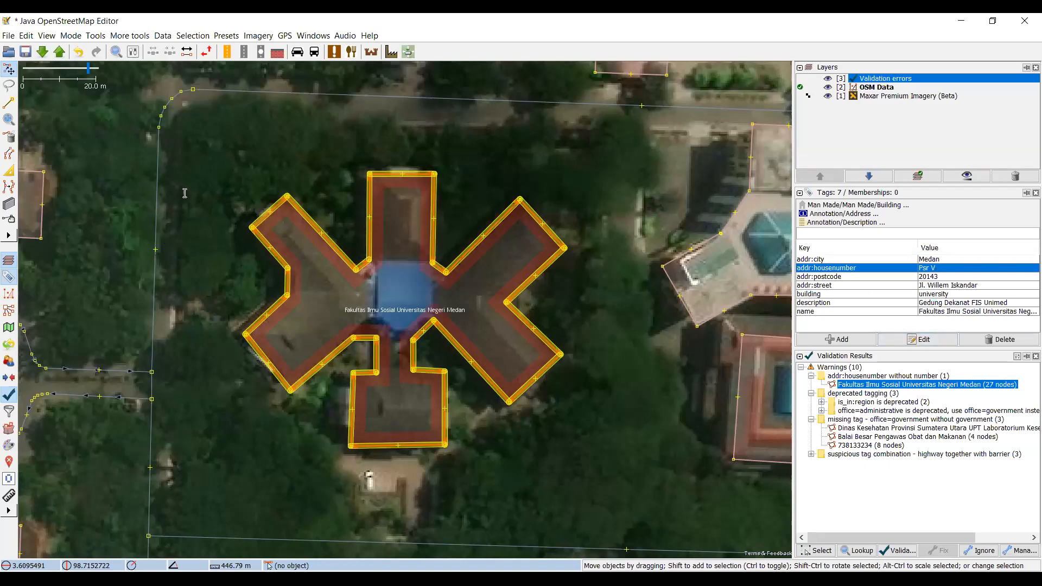
key(Return)
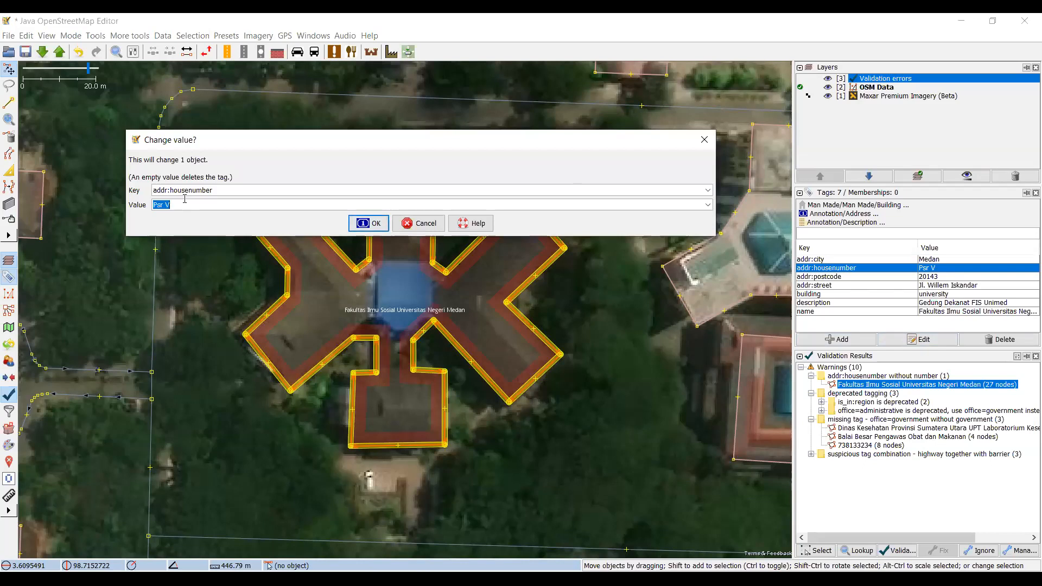
text(45)
click(418, 225)
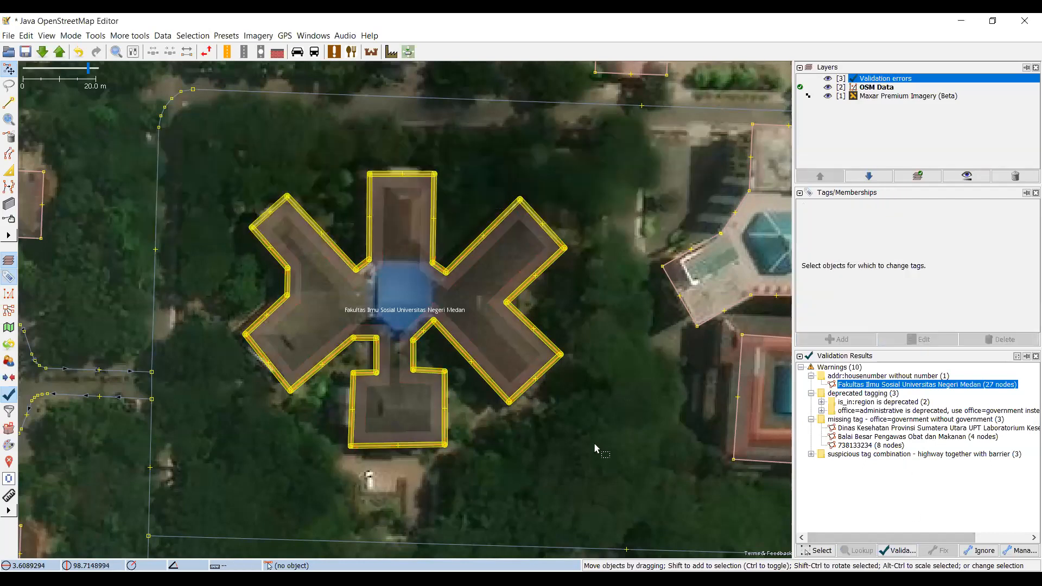
Check the mapped features across the task area, including the diagonal residential road beside the warehouses southwest of the campus
scroll(565, 448, down, 2)
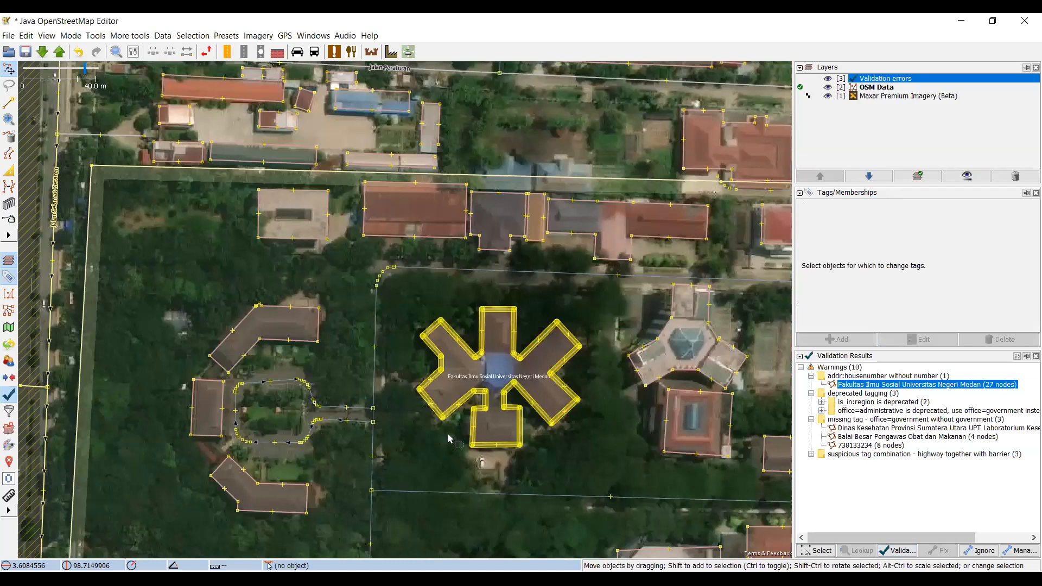
scroll(597, 448, down, 2)
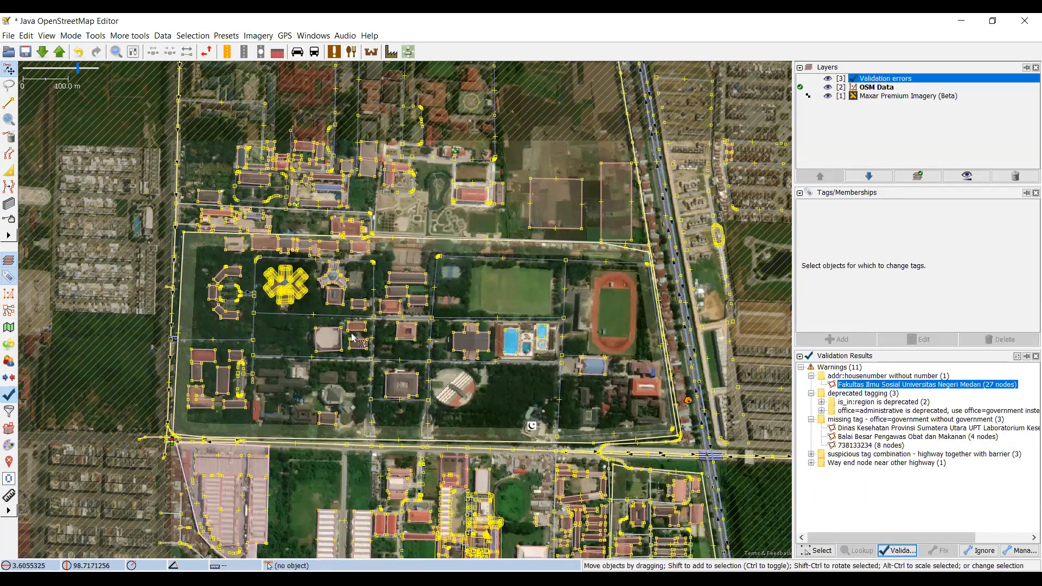
drag(324, 392, 414, 209)
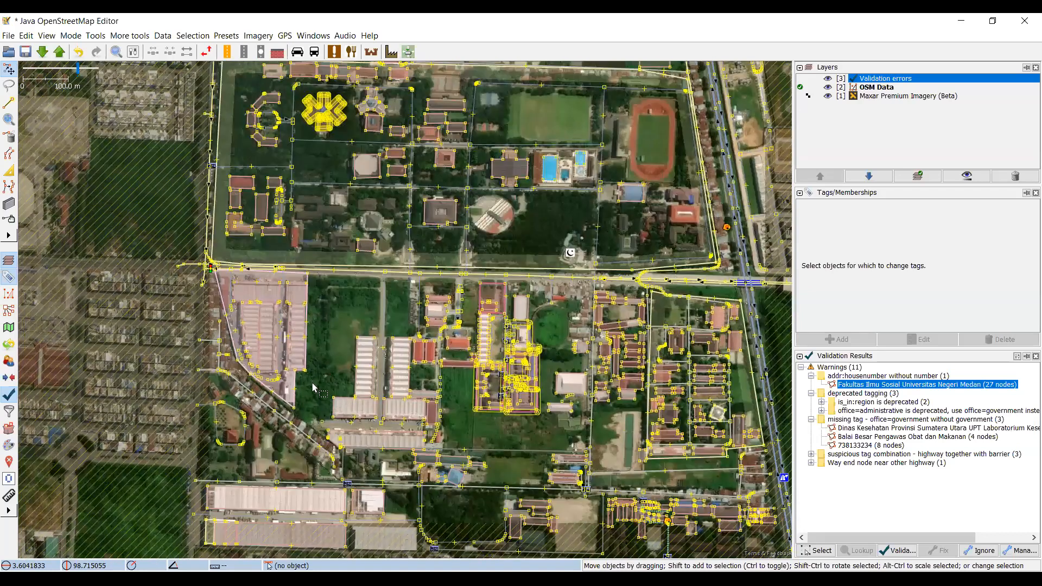
scroll(330, 326, up, 5)
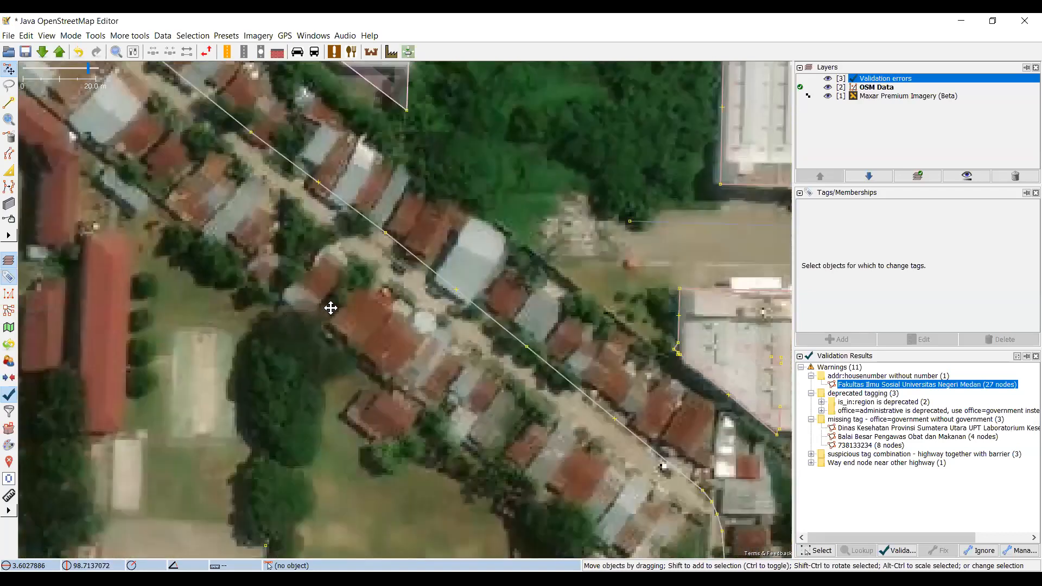
scroll(331, 308, down, 1)
scroll(361, 379, down, 1)
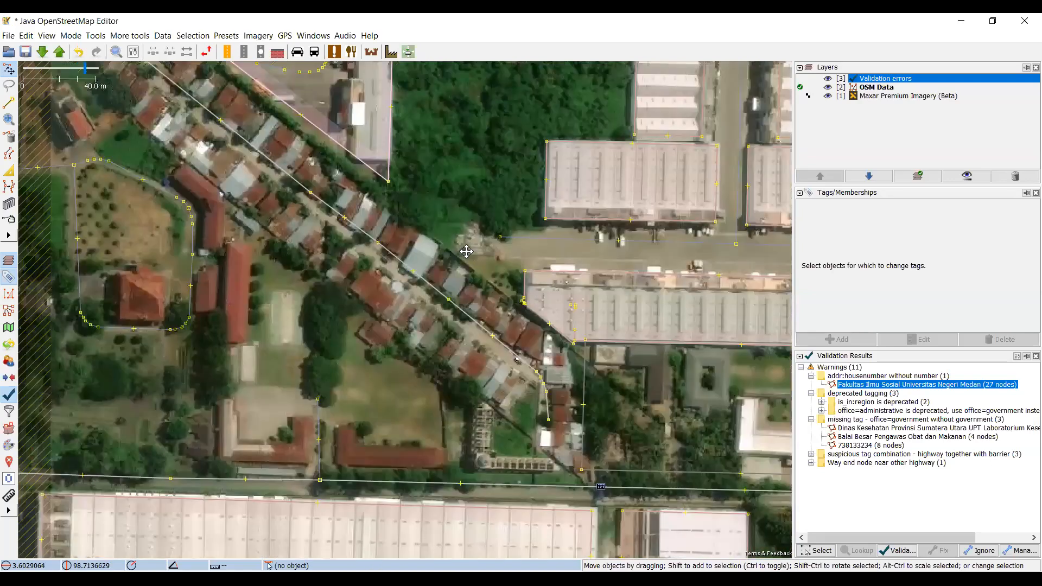
scroll(449, 329, down, 2)
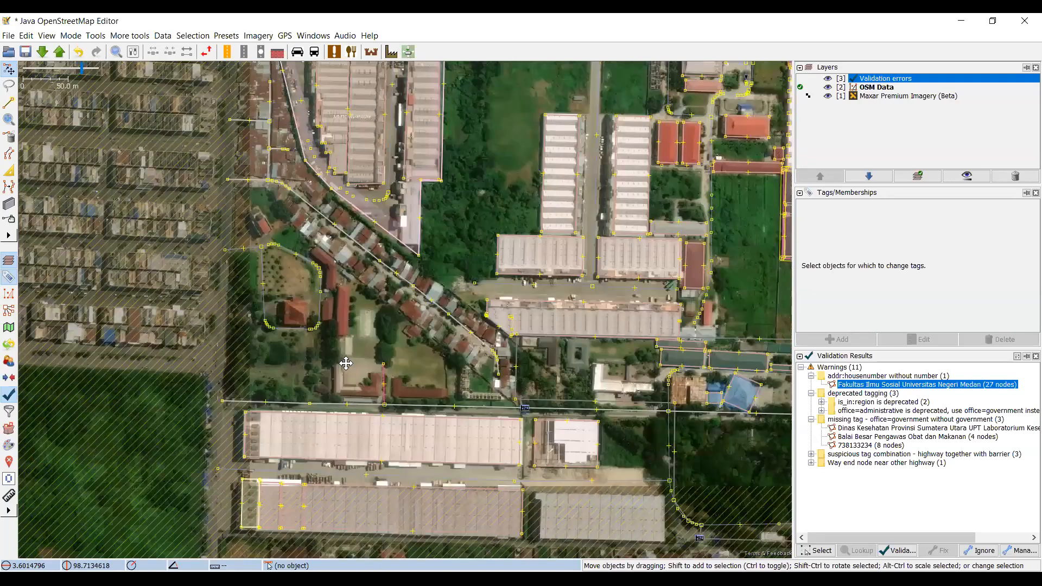
Survey the university campus, the government office blocks and the southern edge of the task area against the imagery
drag(298, 82, 270, 335)
drag(344, 77, 329, 250)
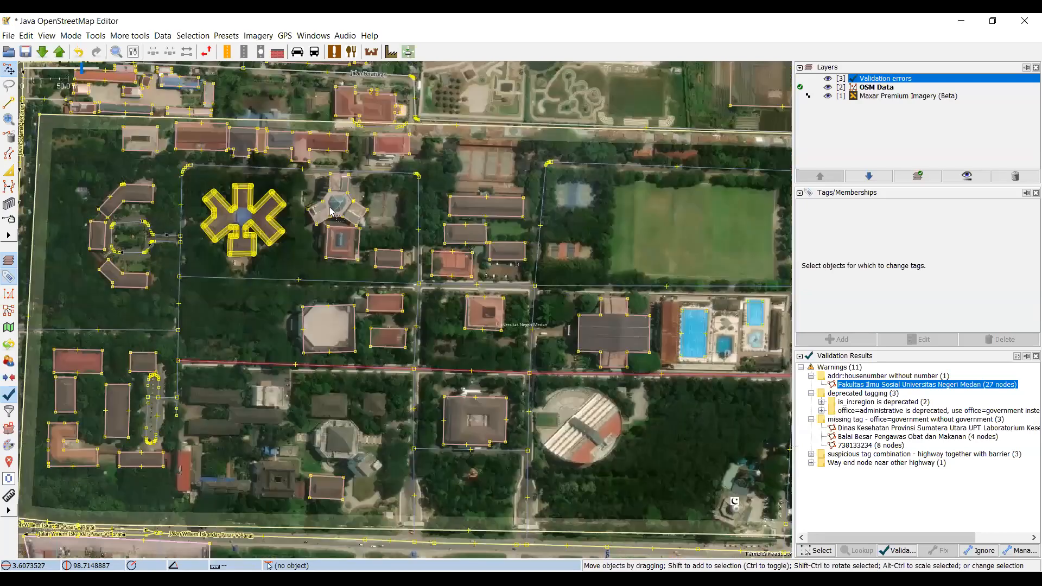
drag(359, 346, 278, 201)
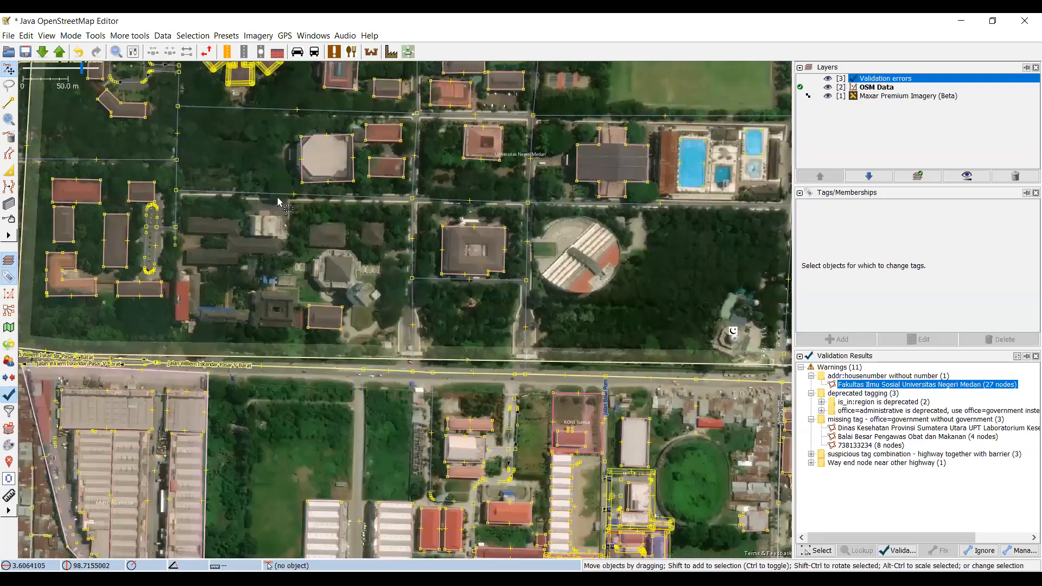
drag(432, 354, 407, 227)
drag(459, 381, 448, 255)
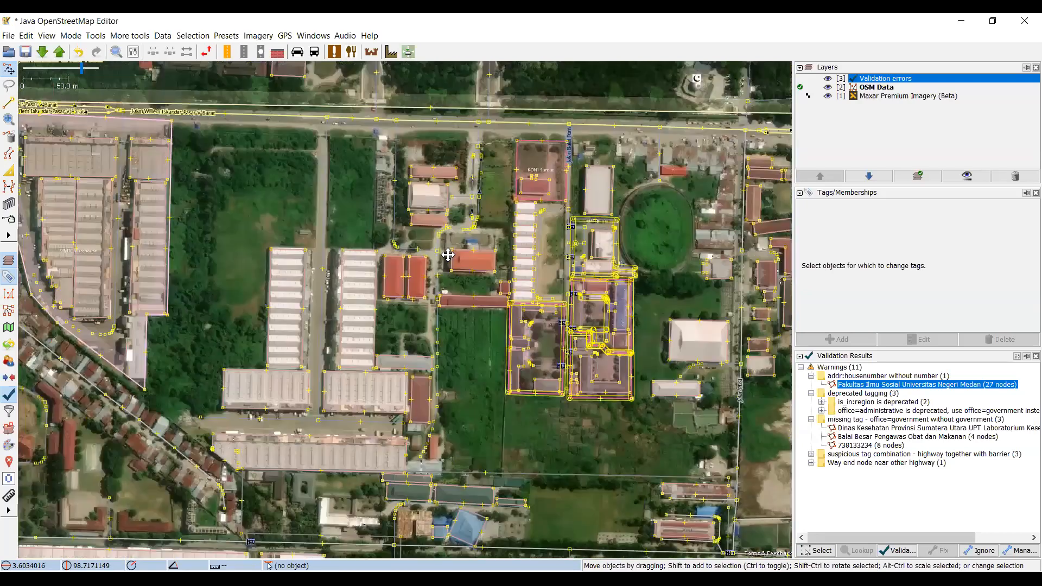
drag(595, 326, 526, 161)
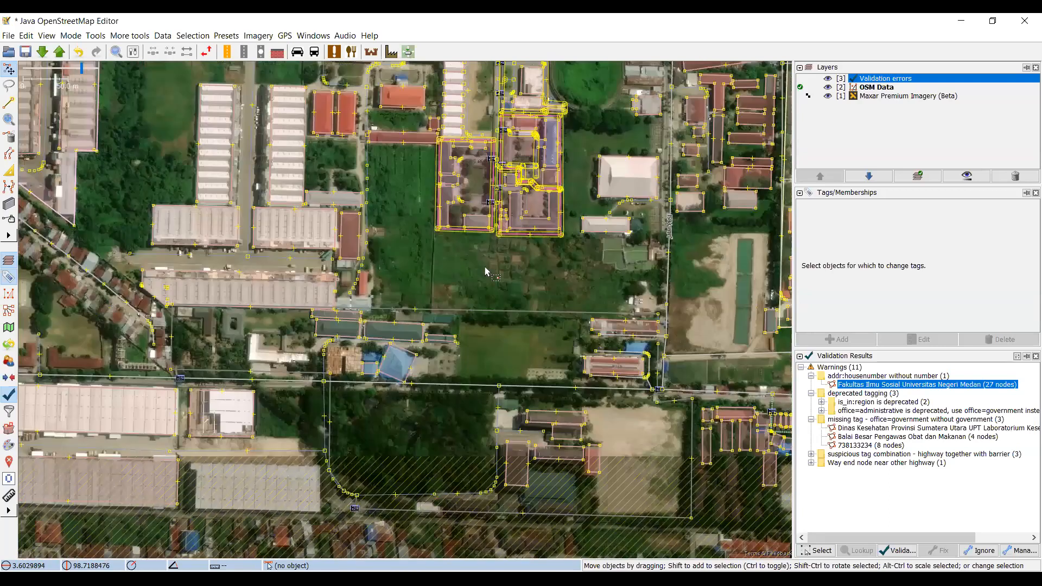
drag(486, 272, 302, 251)
drag(331, 375, 314, 246)
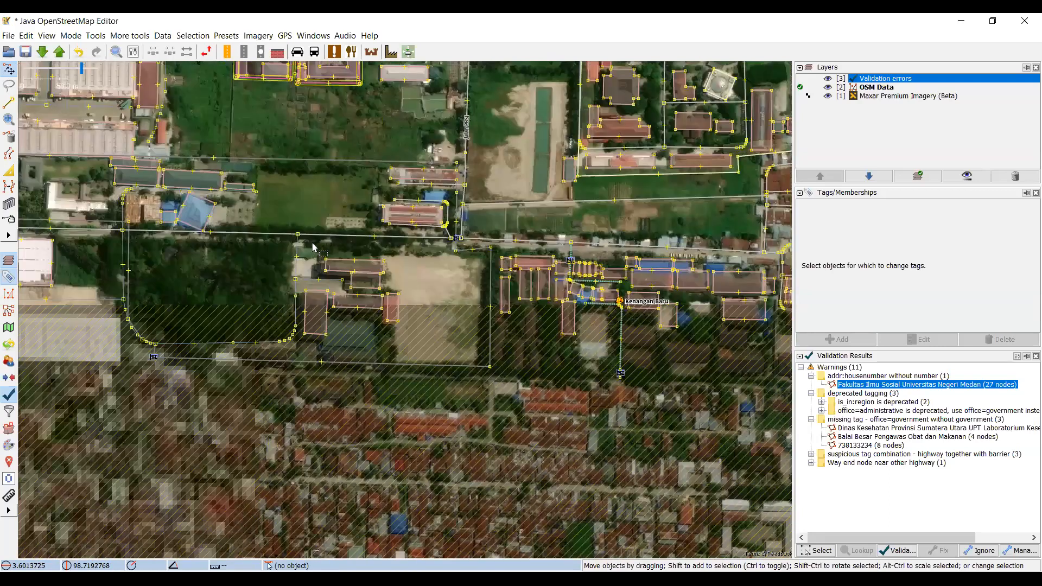
drag(79, 182, 370, 242)
Examine the diagonal residential street, the western warehouse compound and the Jalan Willem Iskandar intersection, then view the whole task area
scroll(278, 221, up, 4)
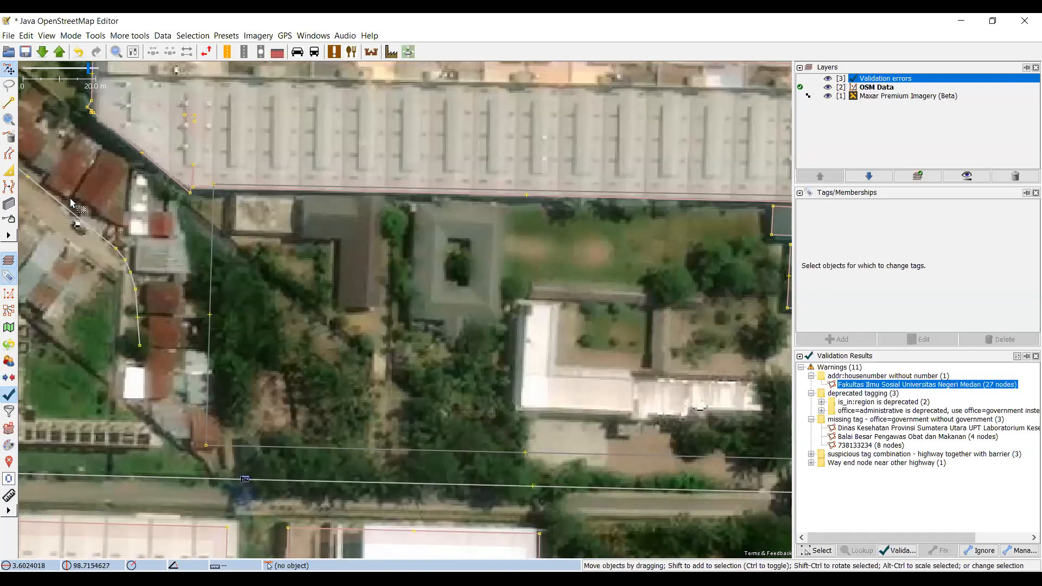
drag(162, 301, 420, 304)
drag(172, 202, 390, 331)
drag(157, 182, 329, 295)
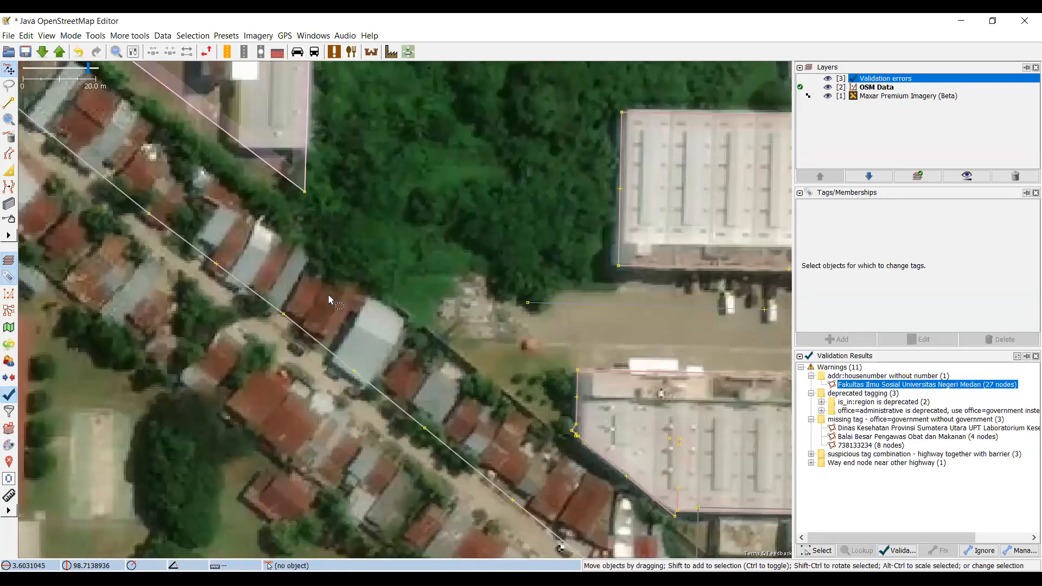
scroll(328, 295, down, 2)
drag(236, 311, 385, 320)
drag(238, 222, 349, 307)
drag(261, 256, 270, 275)
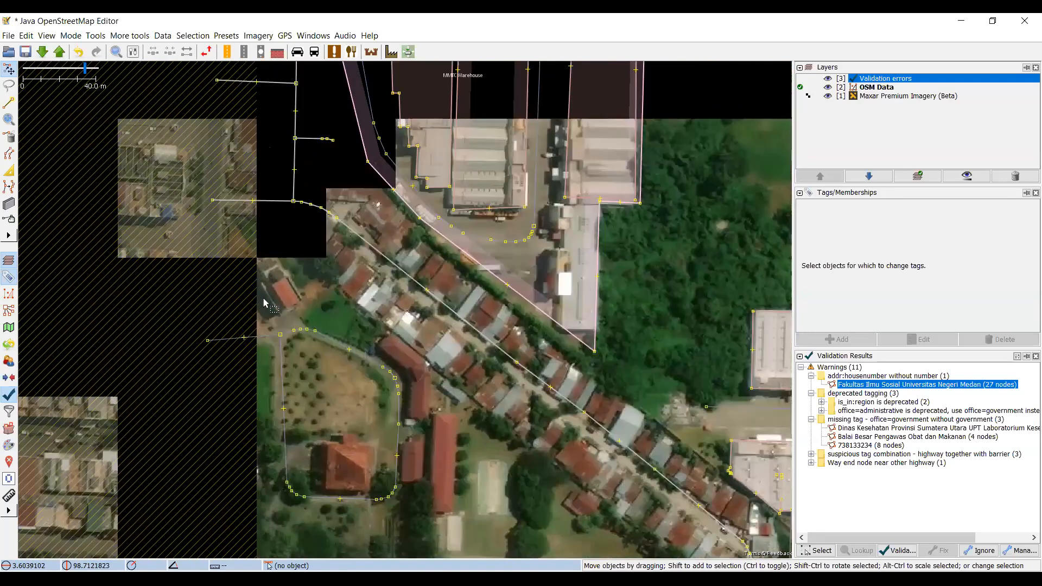
drag(344, 183, 329, 315)
drag(320, 162, 308, 356)
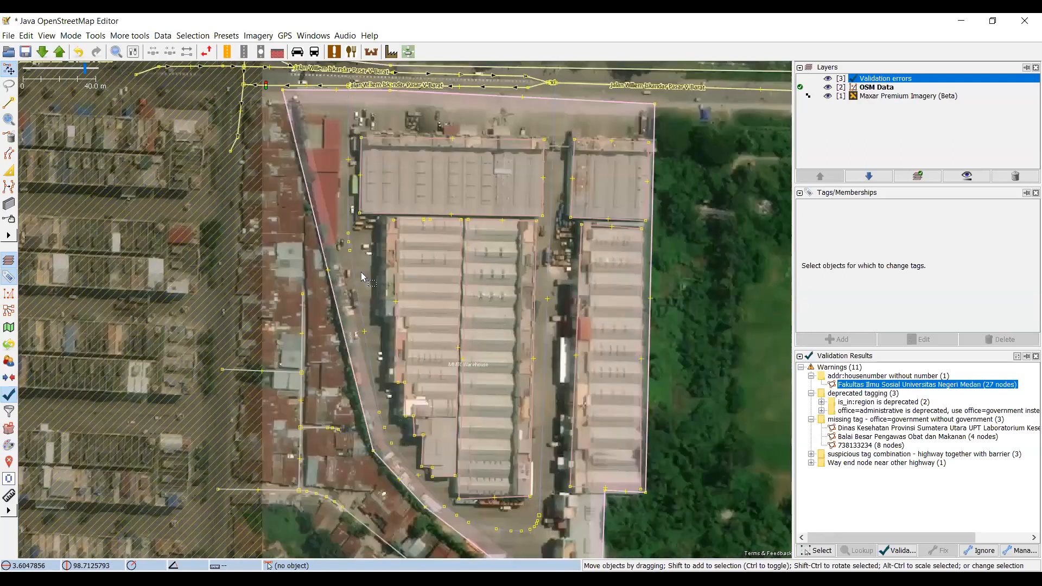
drag(479, 124, 461, 293)
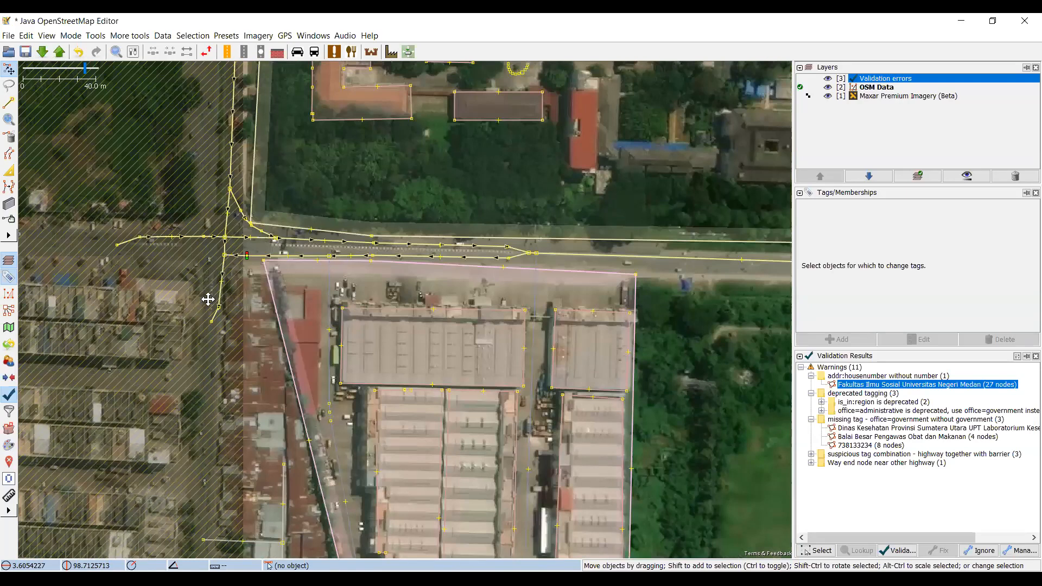
scroll(362, 274, down, 2)
drag(574, 291, 273, 298)
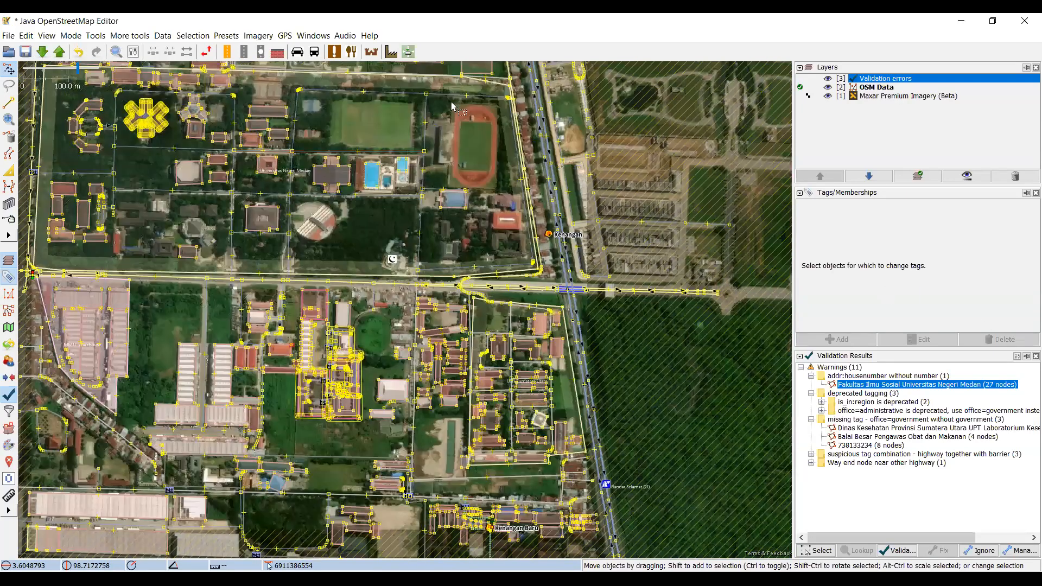
drag(168, 248, 275, 259)
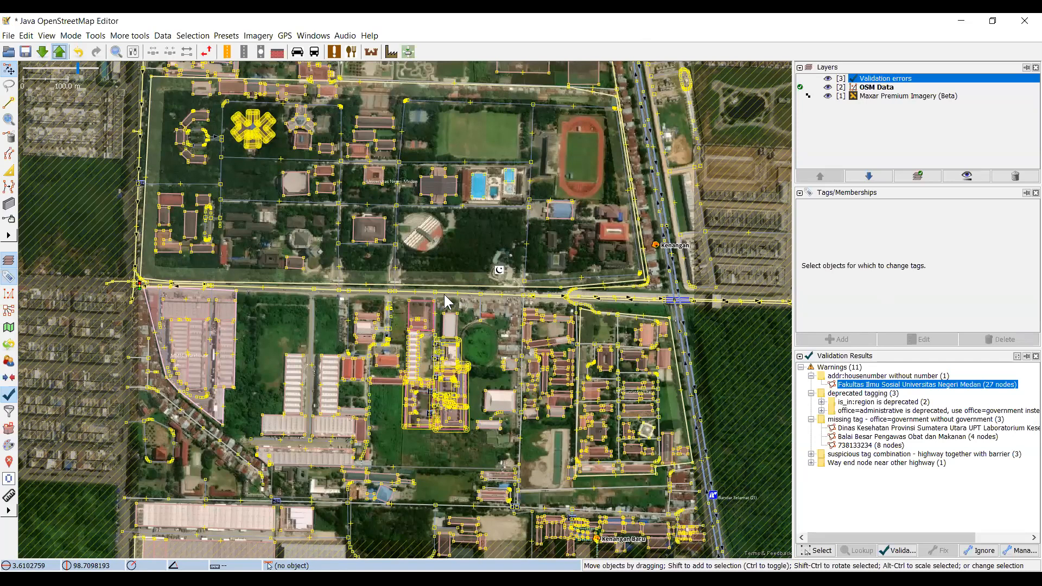
Upload the edits to OpenStreetMap with the project hashtags as comment and Maxar Premium Imagery (Beta) as source
key(ctrl+shift+Up)
click(451, 406)
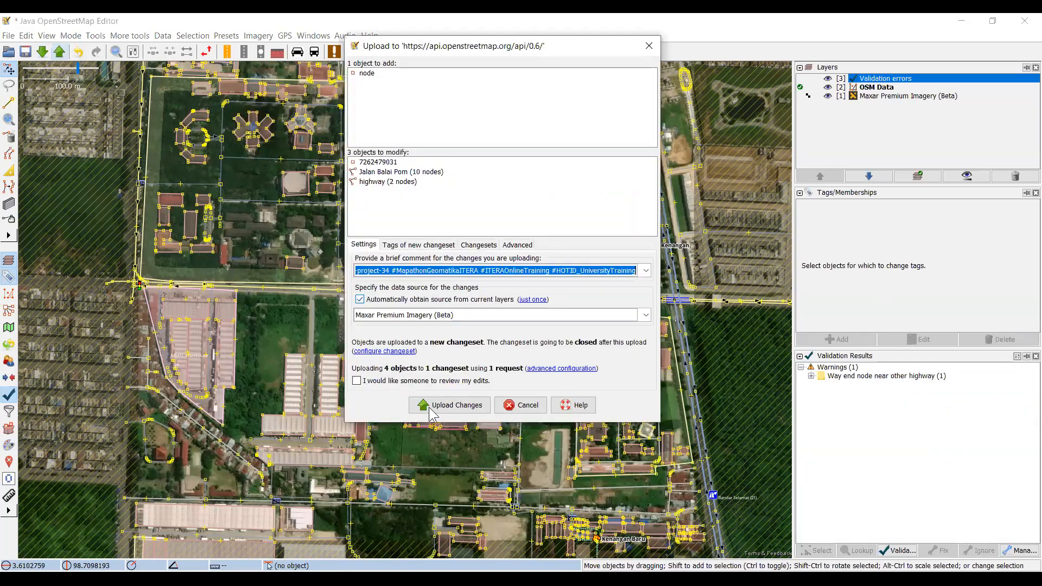
click(465, 413)
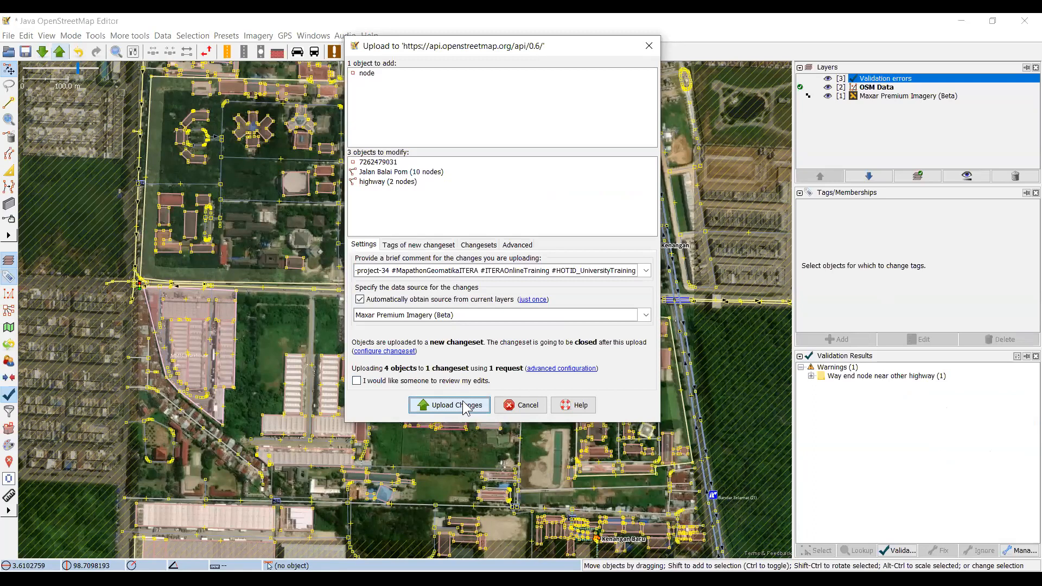
click(464, 406)
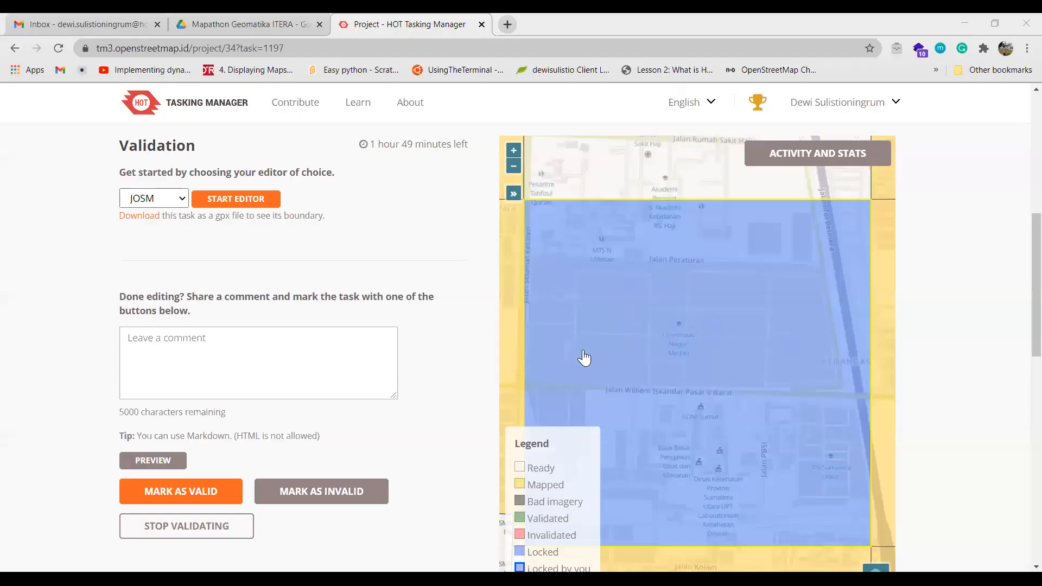
Examine the task validation options and the status of the surrounding tasks on the HOT Tasking Manager project map
scroll(584, 358, down, 1)
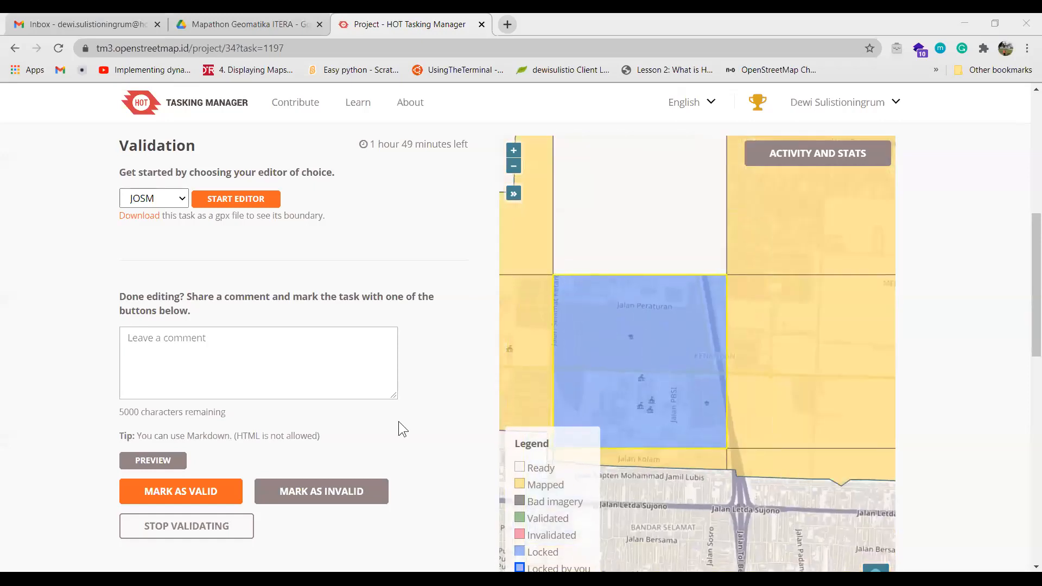
scroll(399, 424, down, 1)
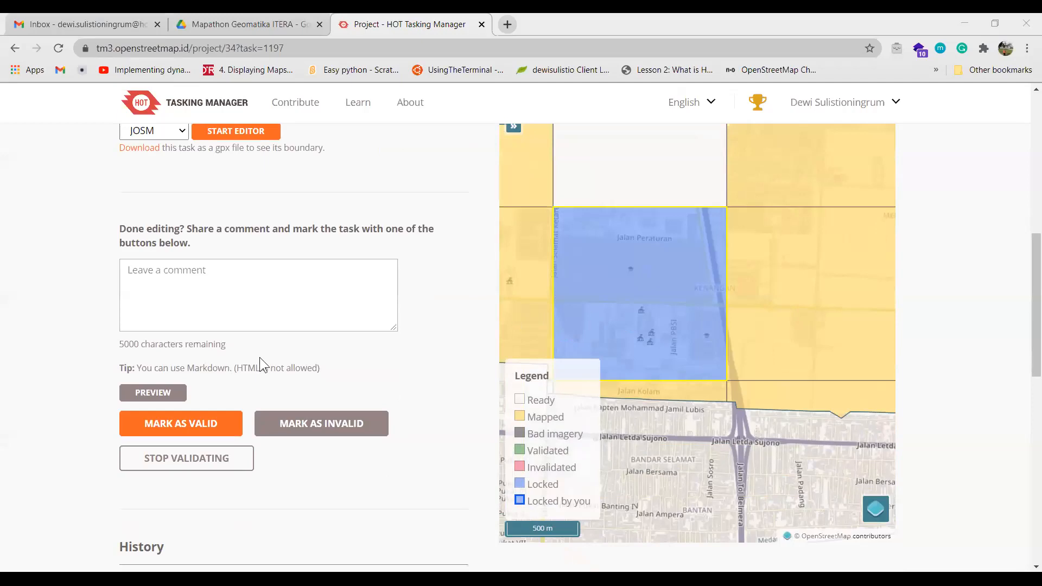
drag(522, 315, 619, 311)
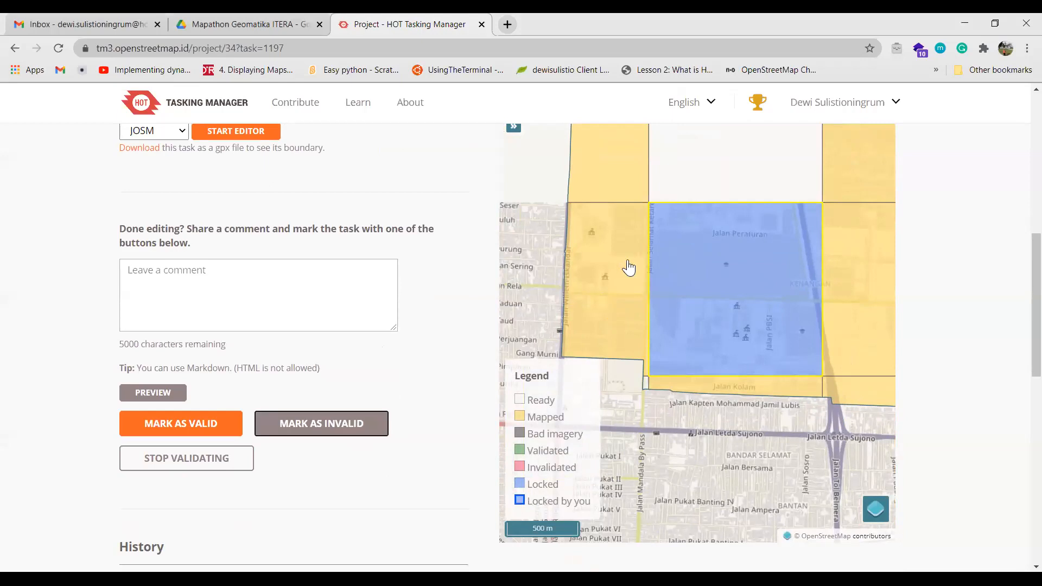
drag(622, 260, 733, 261)
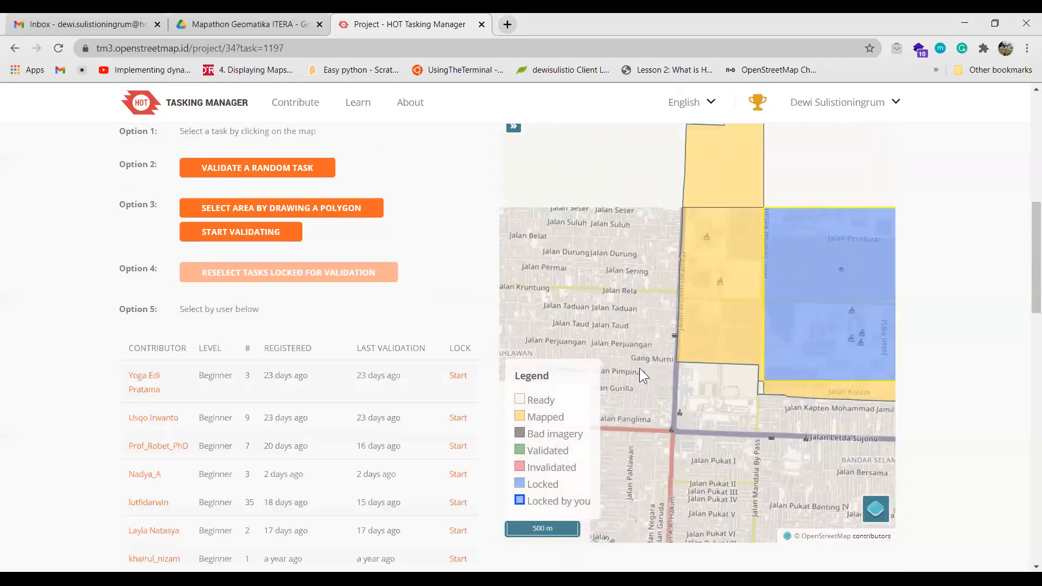
scroll(639, 261, down, 4)
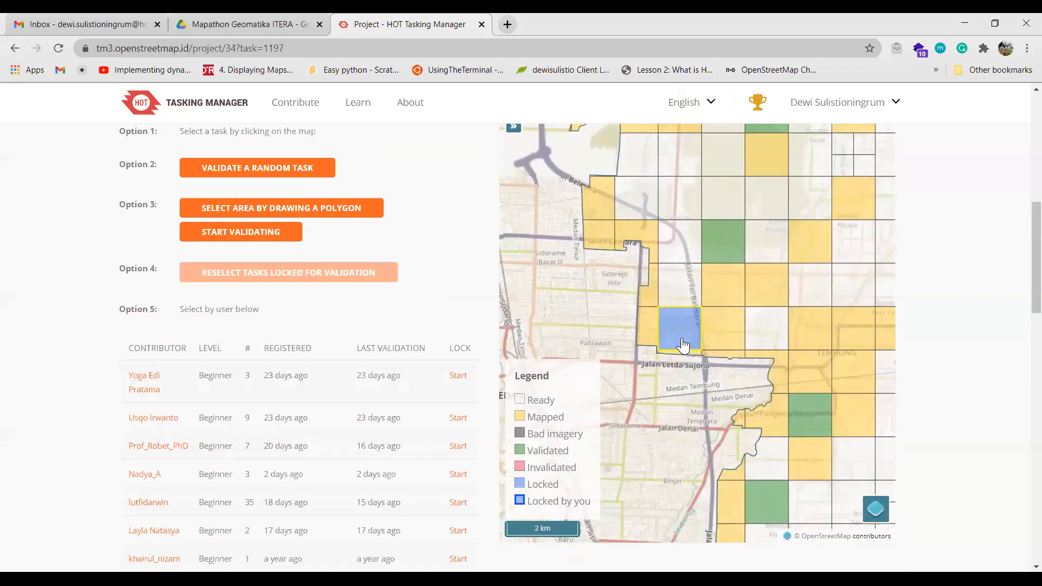
scroll(683, 343, down, 2)
scroll(636, 291, up, 3)
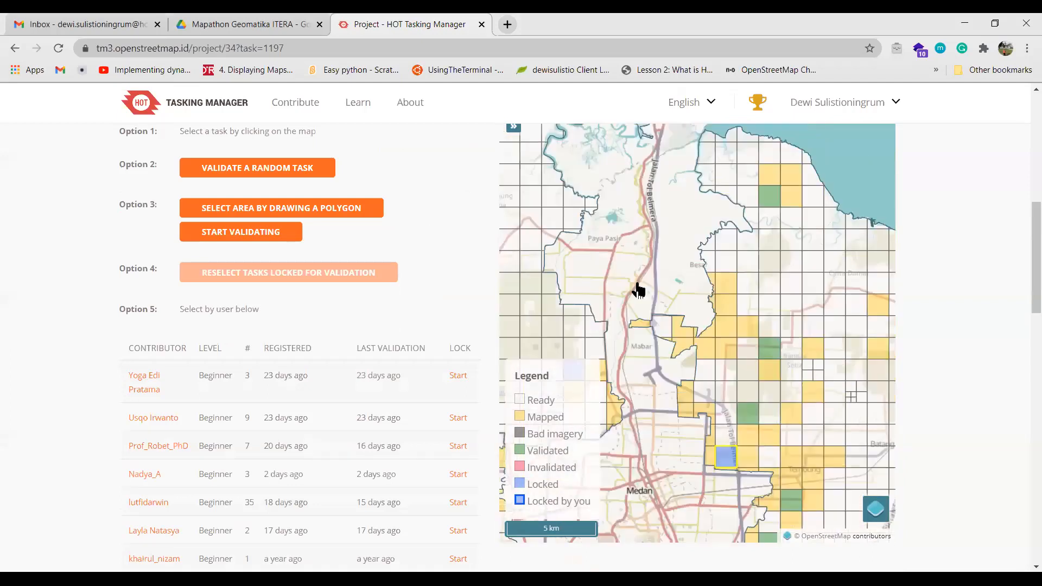
Examine the statuses of the tasks along the Medan boundary, around the invalidated task and eastward to Tembung on the project map
drag(808, 313, 647, 272)
drag(654, 232, 643, 396)
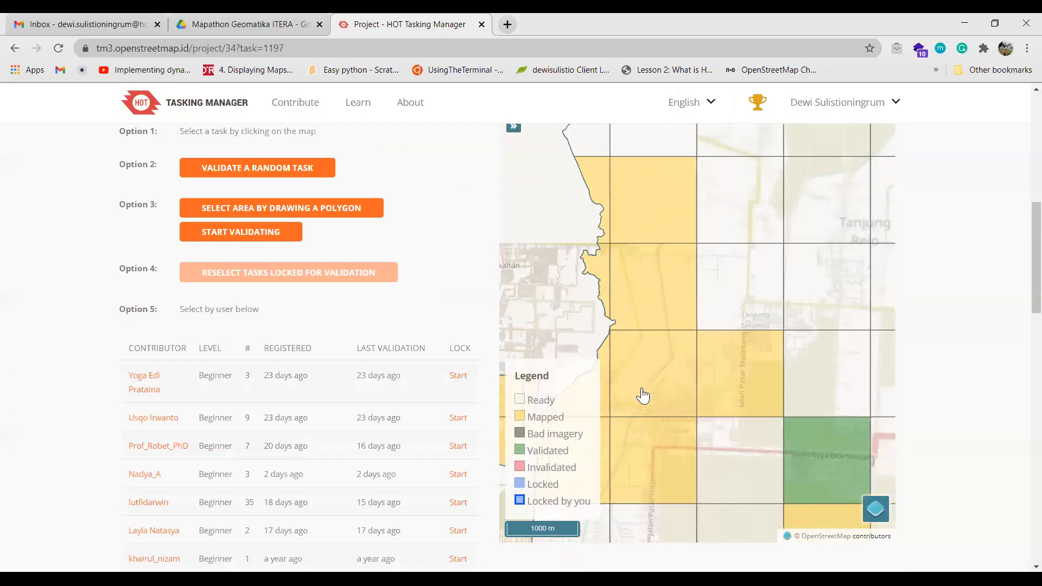
drag(652, 181, 650, 241)
drag(649, 327, 646, 238)
drag(660, 393, 737, 286)
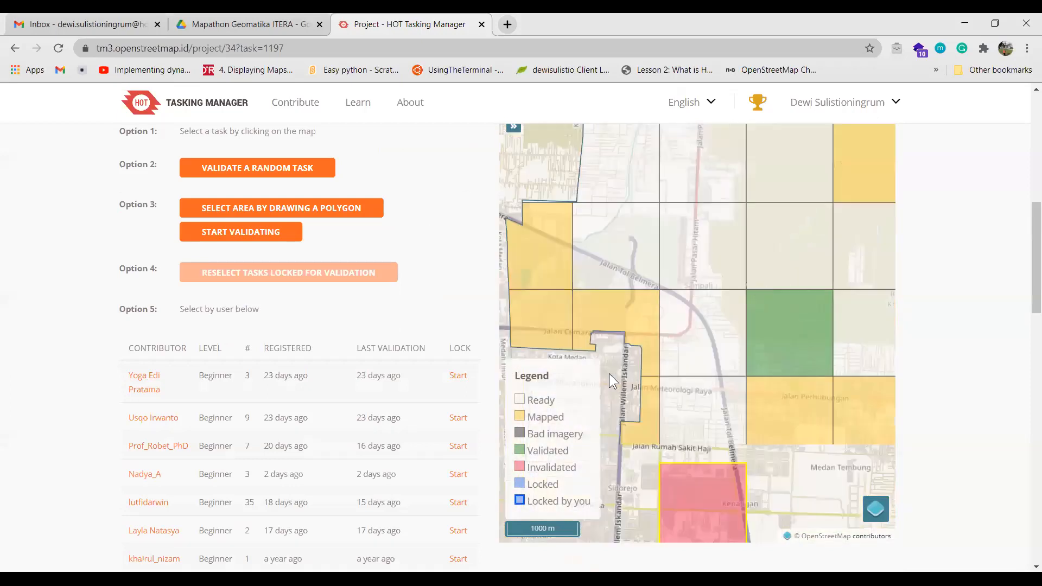
drag(670, 513, 722, 293)
drag(736, 389, 623, 323)
drag(863, 131, 683, 206)
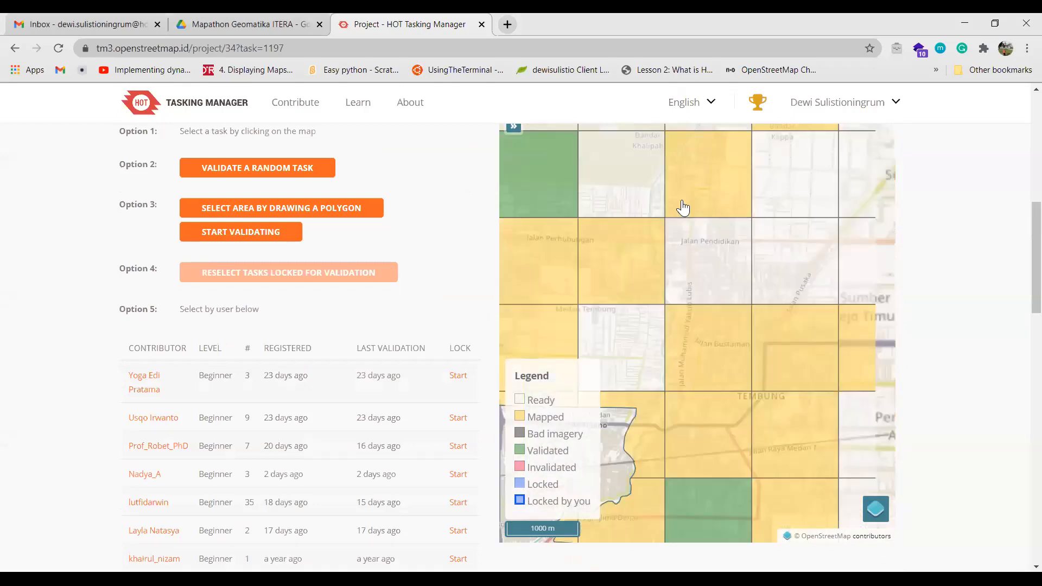
drag(821, 407, 654, 291)
drag(603, 387, 658, 245)
drag(669, 426, 678, 337)
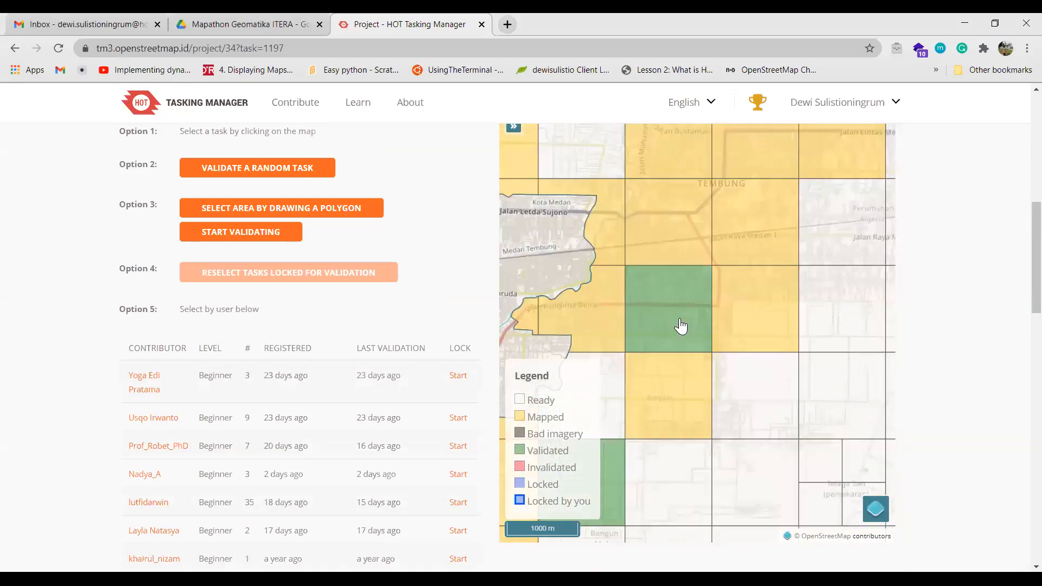
Examine the mapped and unmapped tasks around Tembung and along Jalan Lintas Medan-Batang Kuis more closely
scroll(698, 333, down, 2)
scroll(696, 327, up, 2)
drag(441, 330, 39, 331)
scroll(651, 278, up, 2)
drag(630, 287, 717, 389)
drag(583, 478, 543, 348)
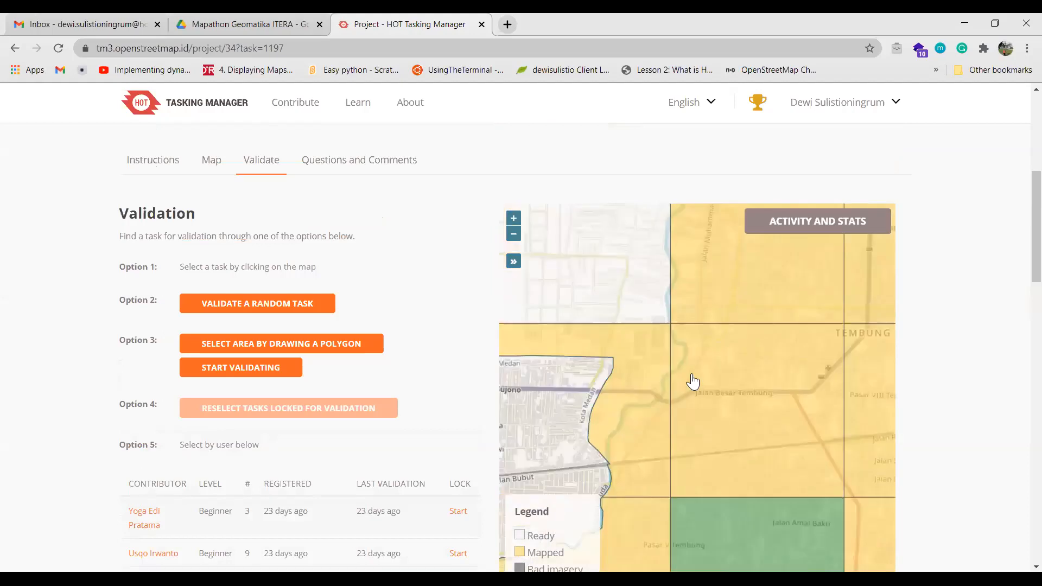
drag(698, 381, 543, 393)
drag(681, 414, 580, 422)
drag(621, 332, 645, 451)
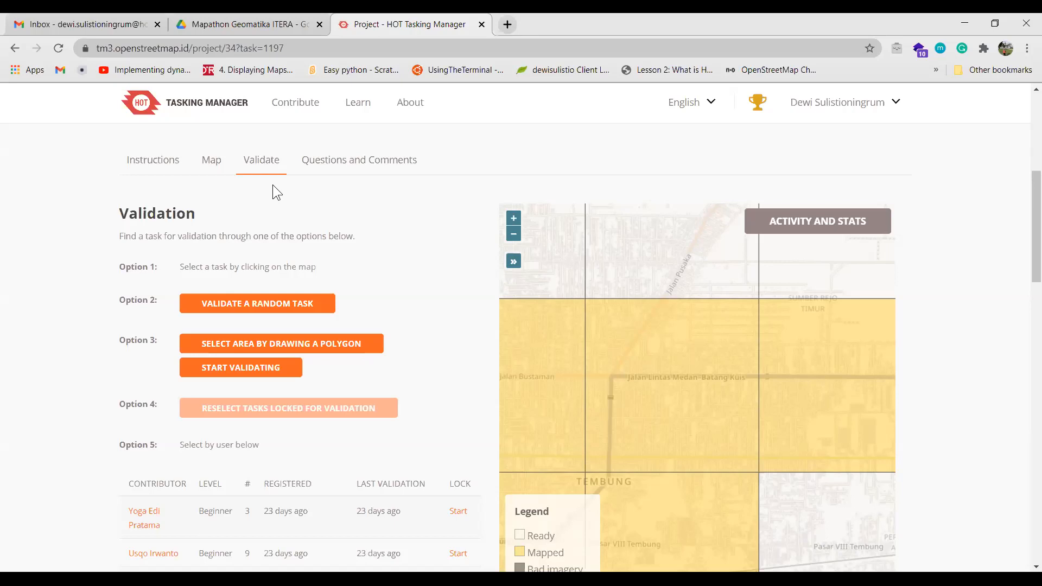
Review the project's validation options and the list of contributors whose tasks can be locked for validation
scroll(59, 302, up, 4)
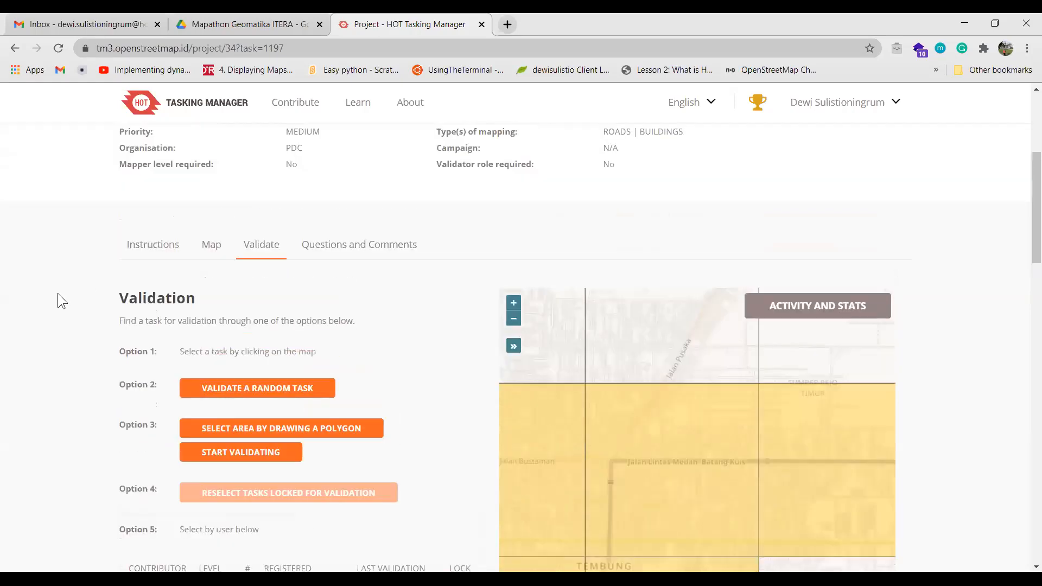
scroll(58, 294, down, 3)
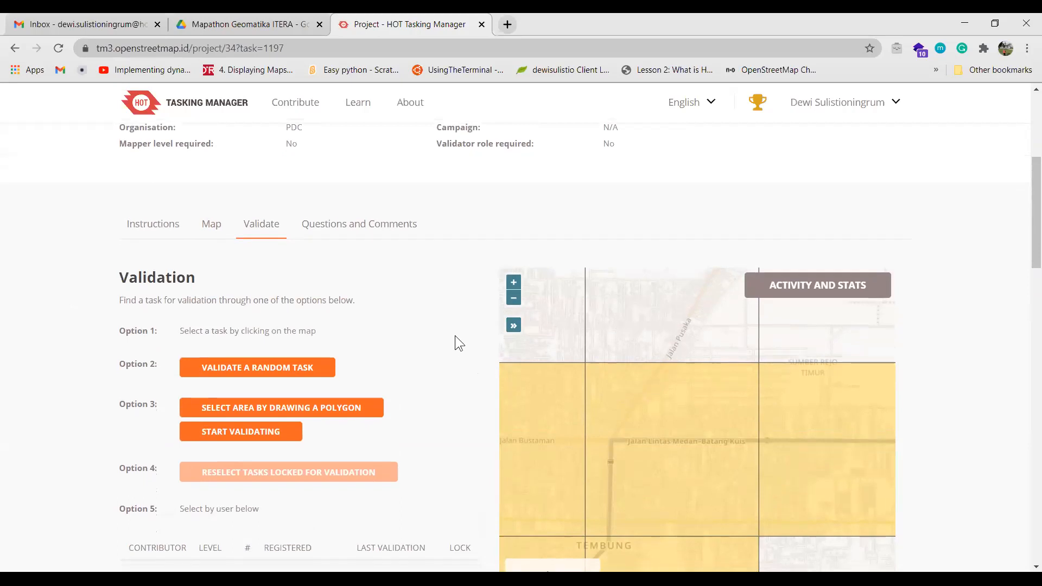
scroll(455, 336, down, 4)
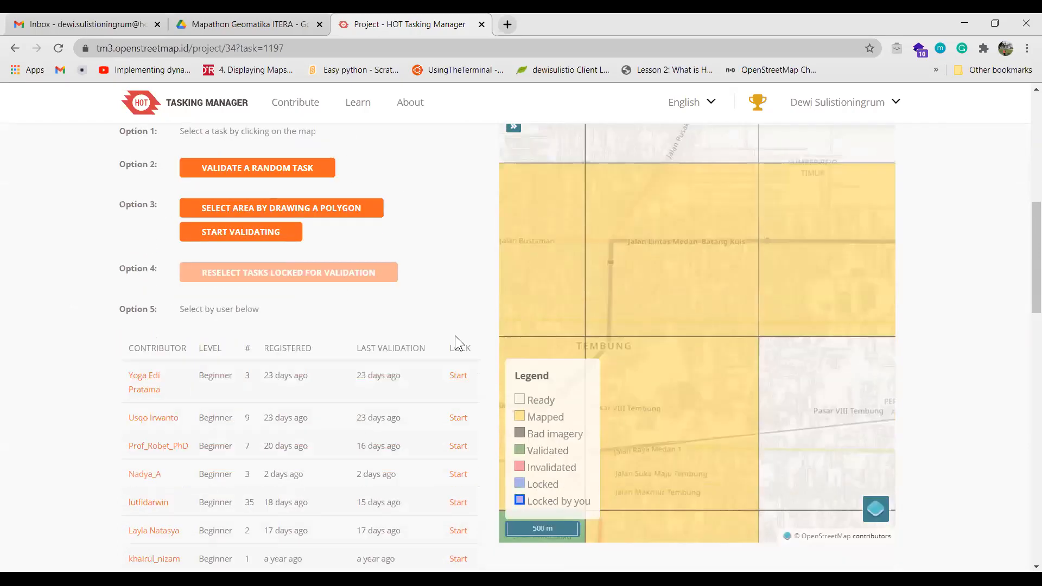
scroll(455, 335, up, 3)
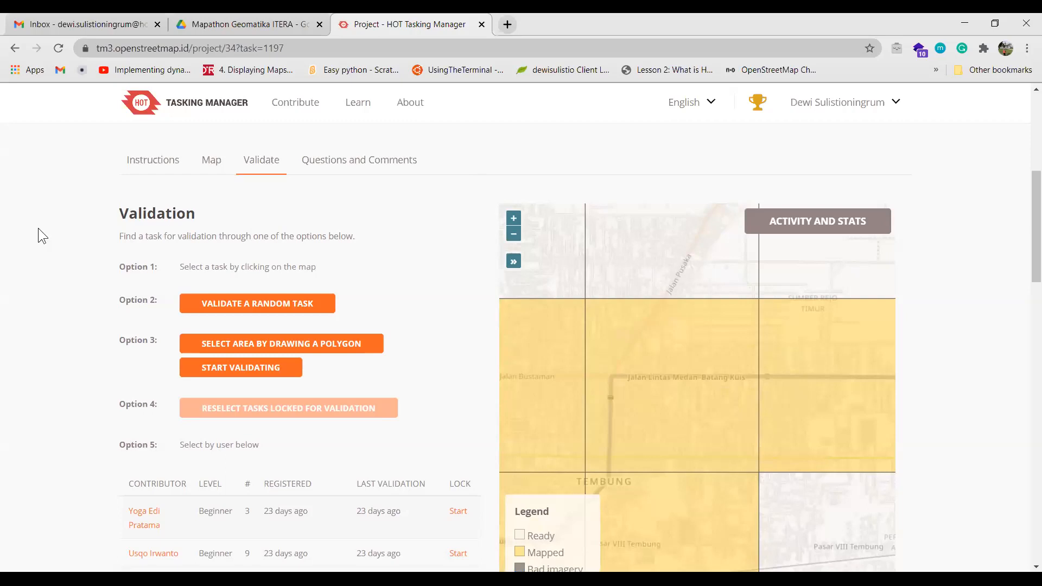
scroll(38, 228, up, 4)
scroll(38, 228, up, 1)
scroll(38, 228, down, 6)
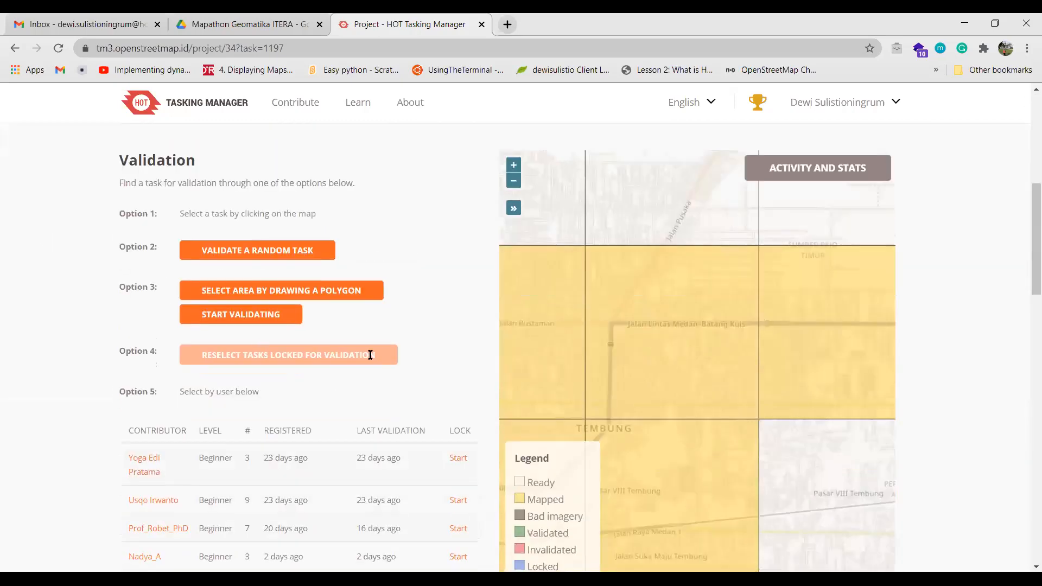
scroll(371, 355, down, 3)
scroll(370, 349, up, 2)
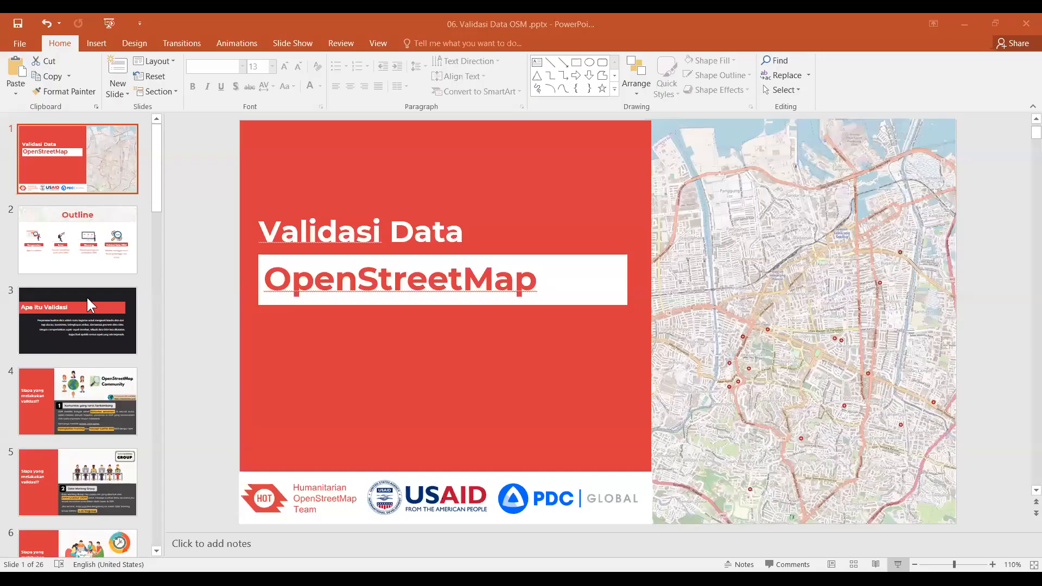
Switch to PowerPoint and review the Tasking Manager v3 validation slides through the JOSM validation instructions of step 13
scroll(88, 298, down, 10)
scroll(86, 298, down, 3)
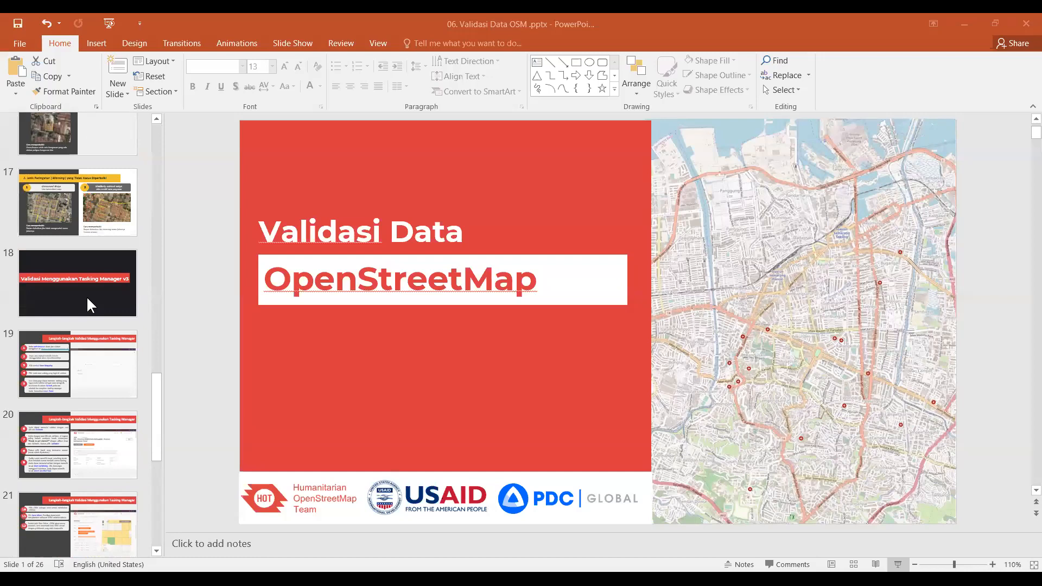
click(87, 298)
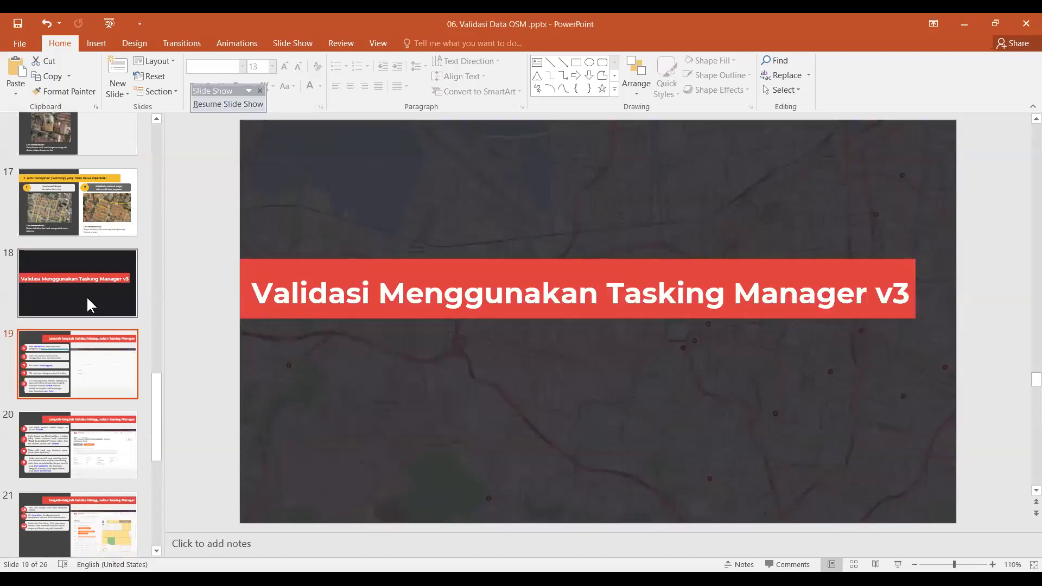
key(Down)
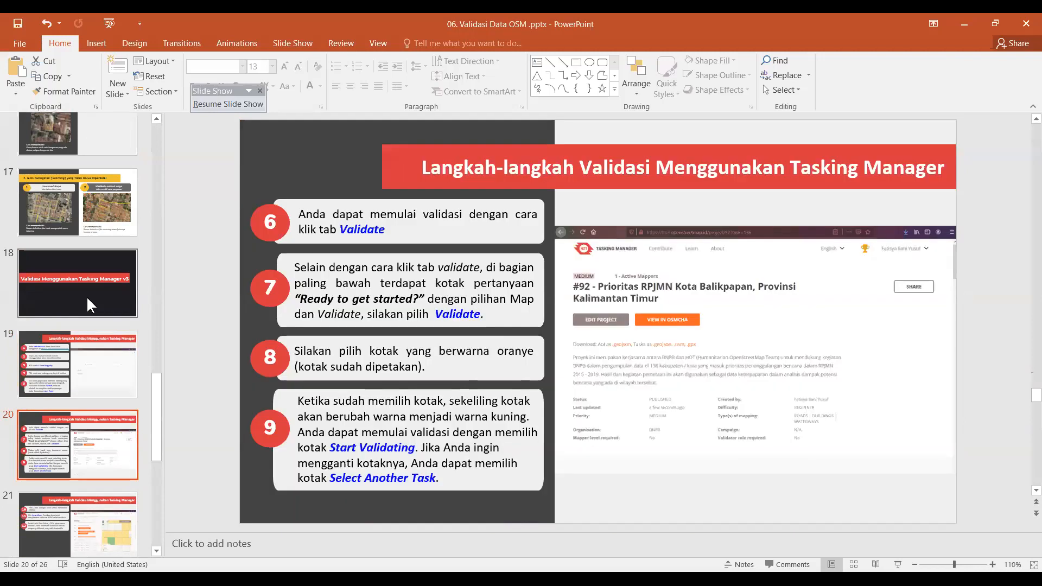
key(Up)
key(Down)
key(Down)
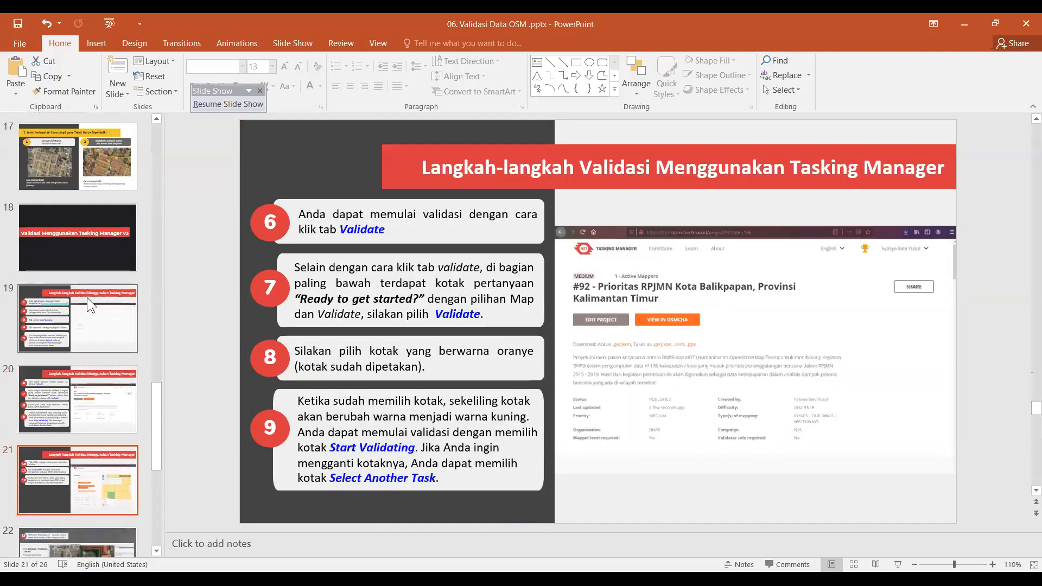
key(Up)
key(Up)
key(Down)
key(Down)
key(Down)
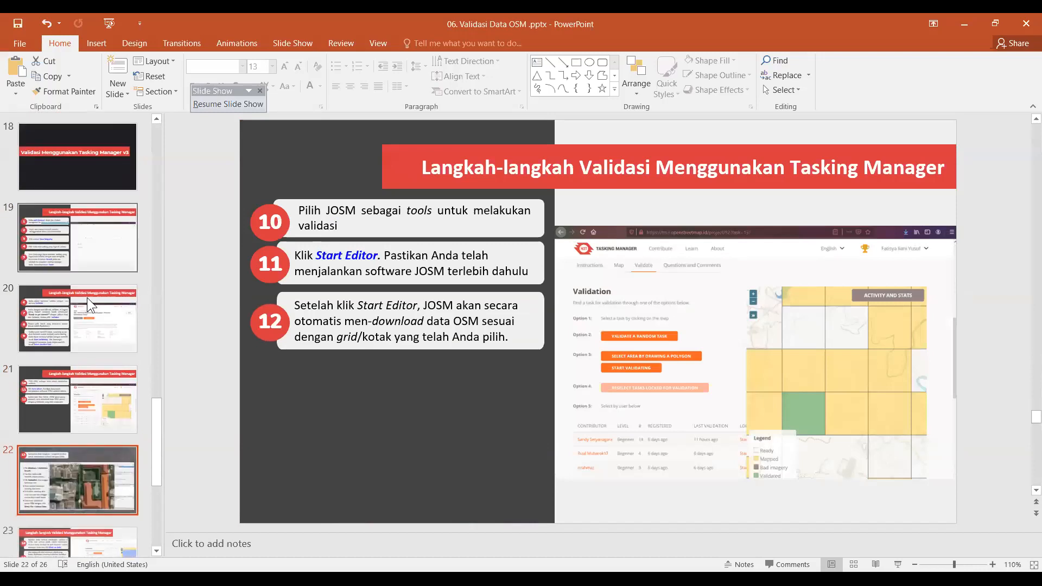
key(Down)
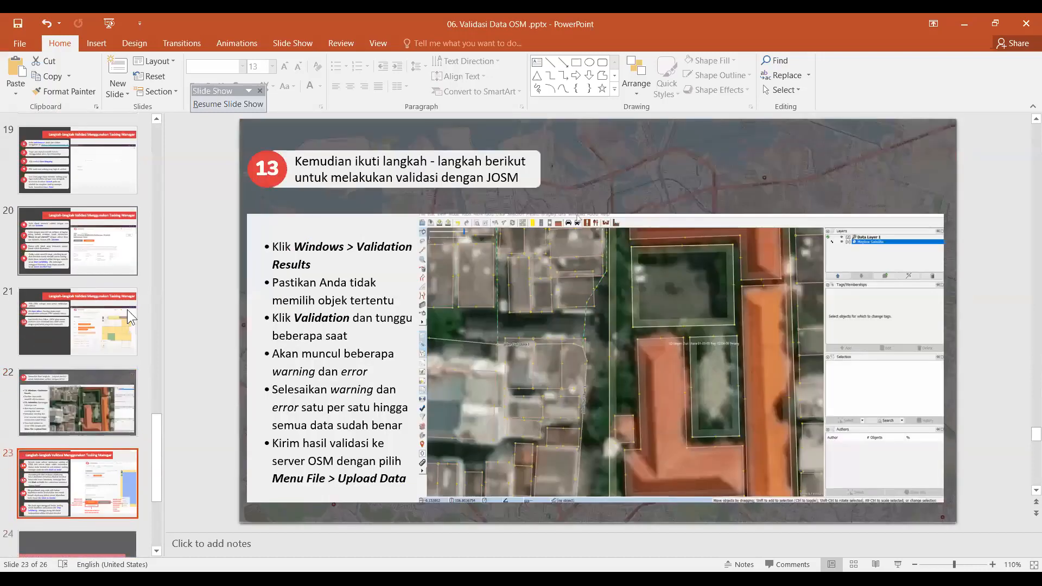
key(Up)
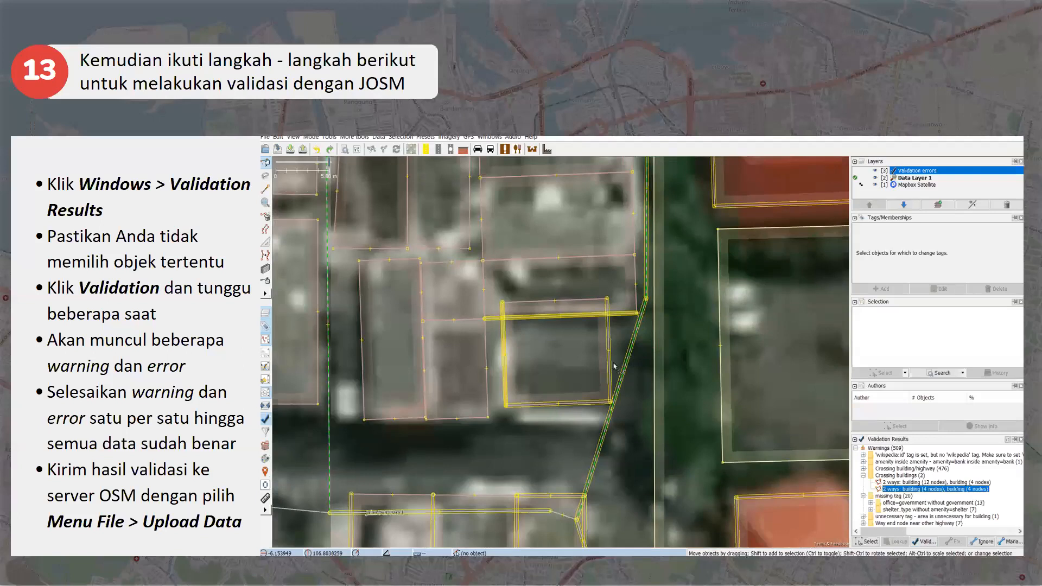
click(614, 443)
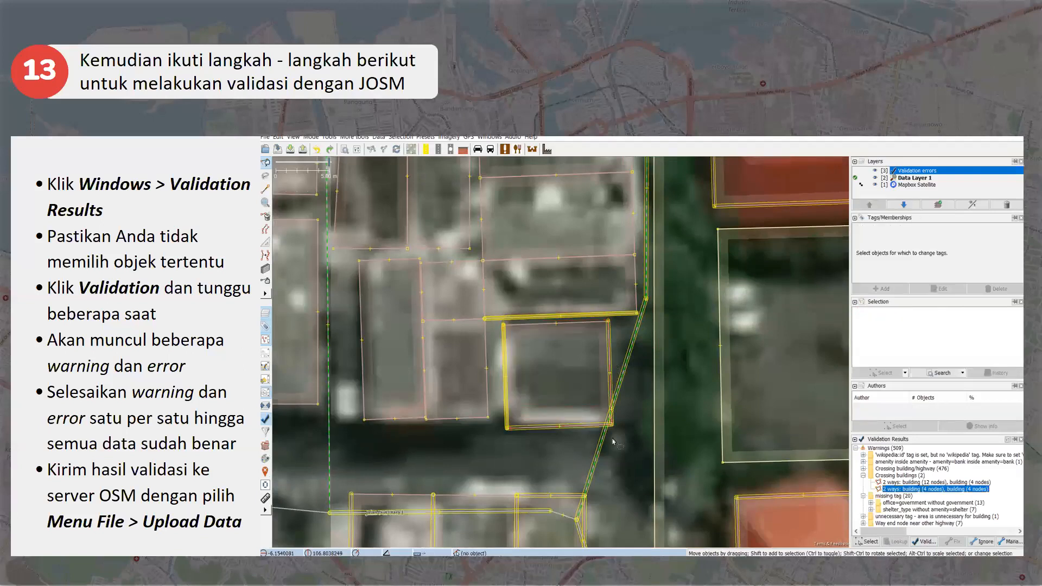
drag(614, 415, 628, 429)
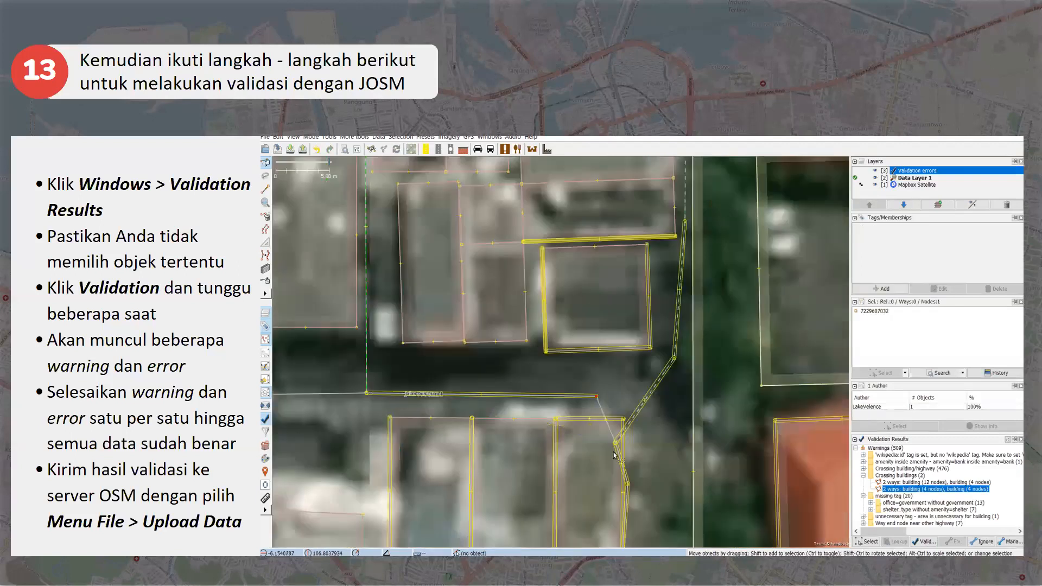
drag(616, 442, 662, 402)
drag(628, 483, 661, 490)
click(924, 542)
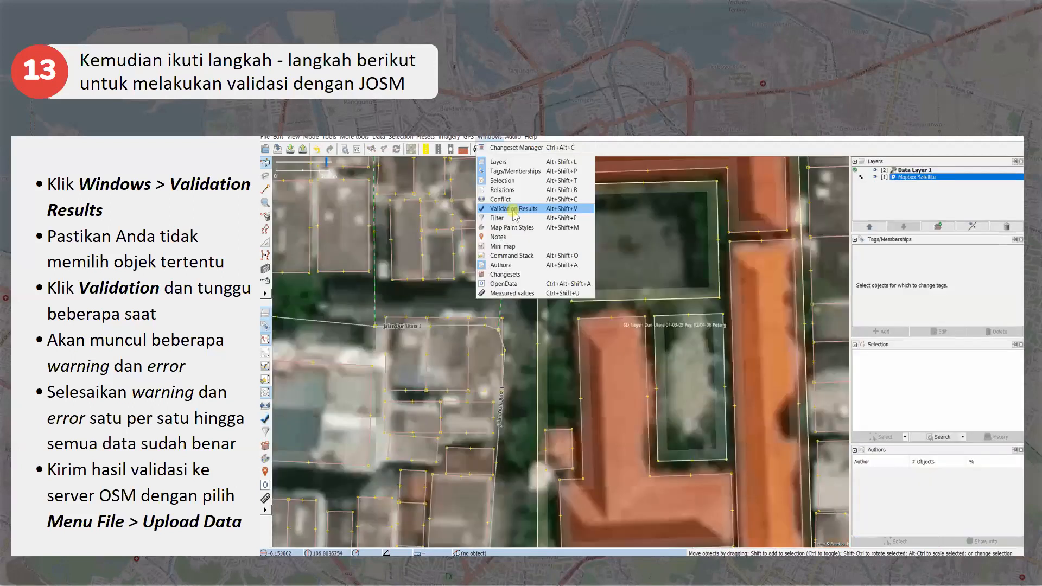
click(513, 209)
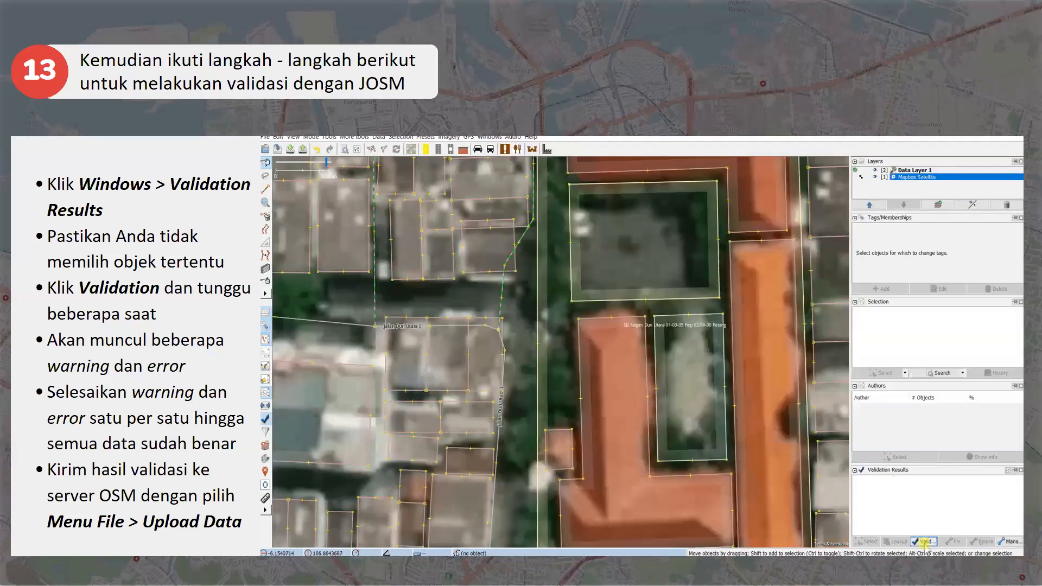
click(925, 543)
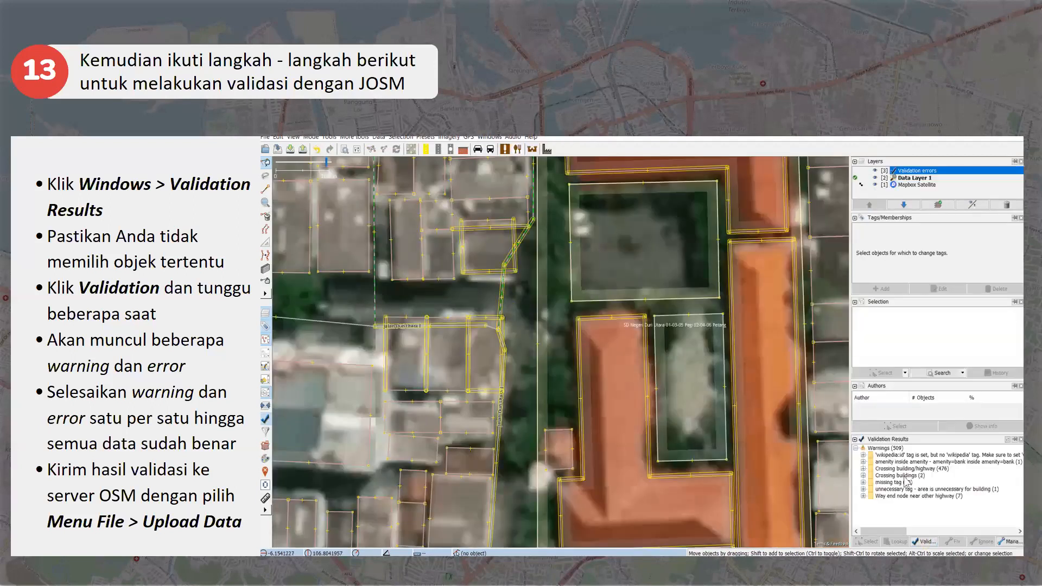
scroll(506, 277, up, 3)
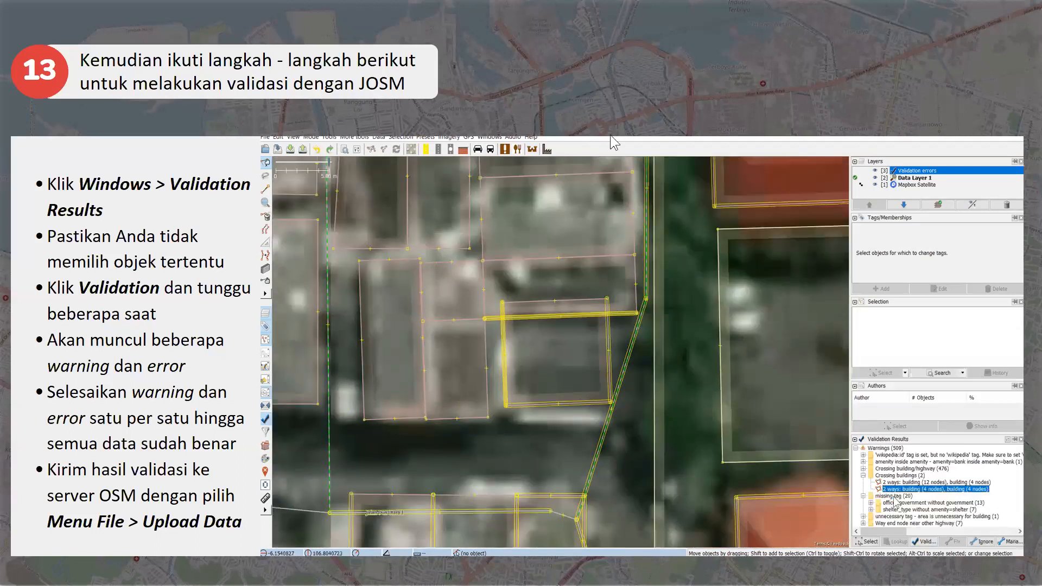
click(612, 383)
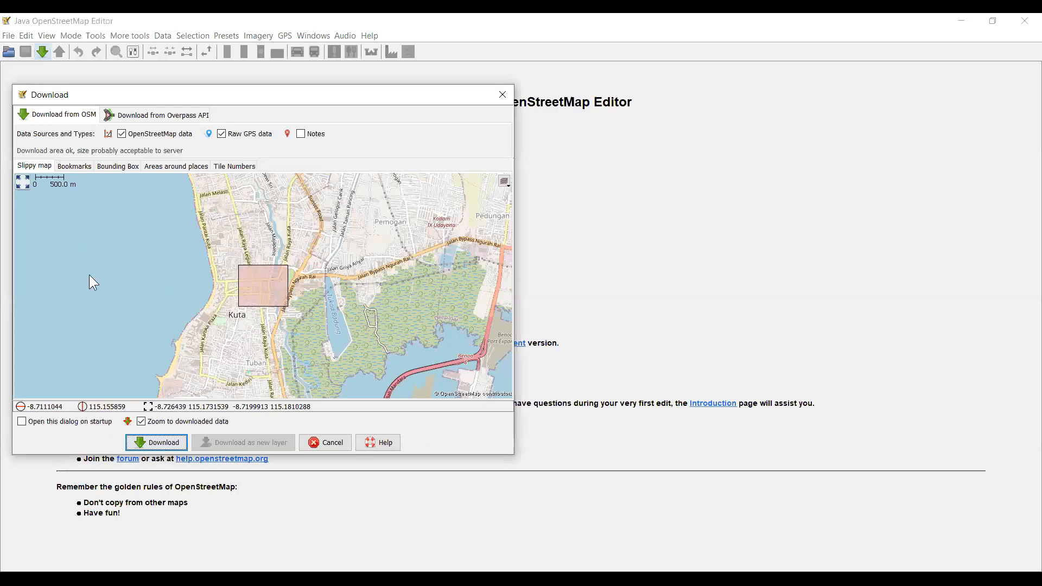
Move the JOSM download map from Kuta to Semarang and try to download OpenStreetMap and raw GPS data for an area there
scroll(89, 275, up, 2)
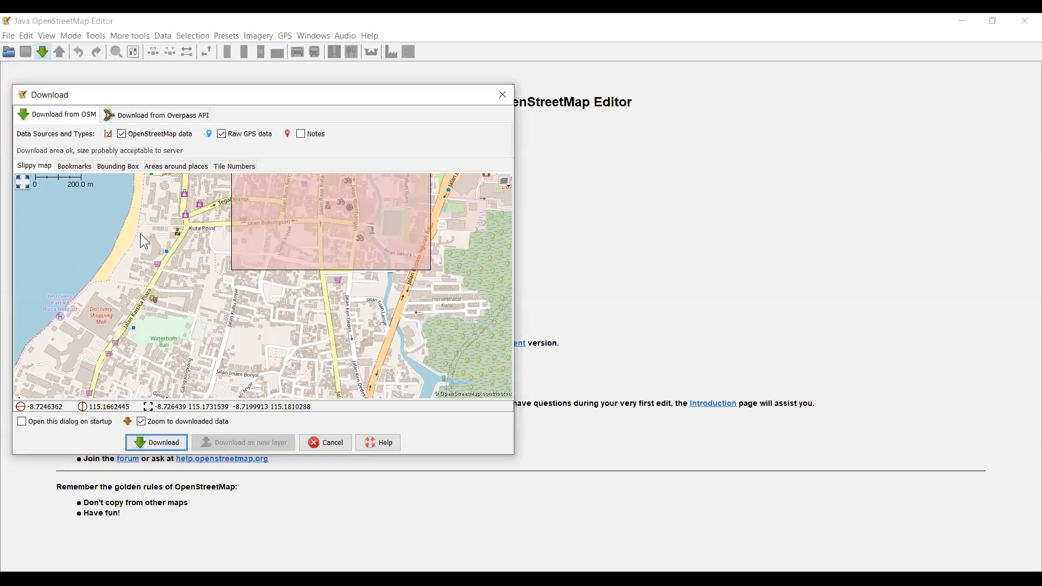
scroll(140, 233, down, 7)
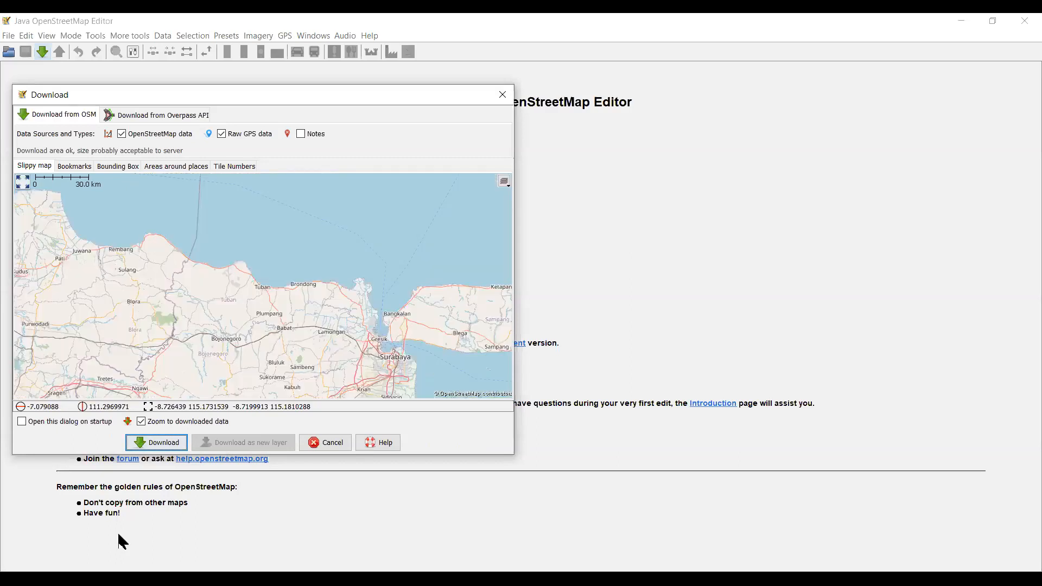
scroll(129, 240, up, 1)
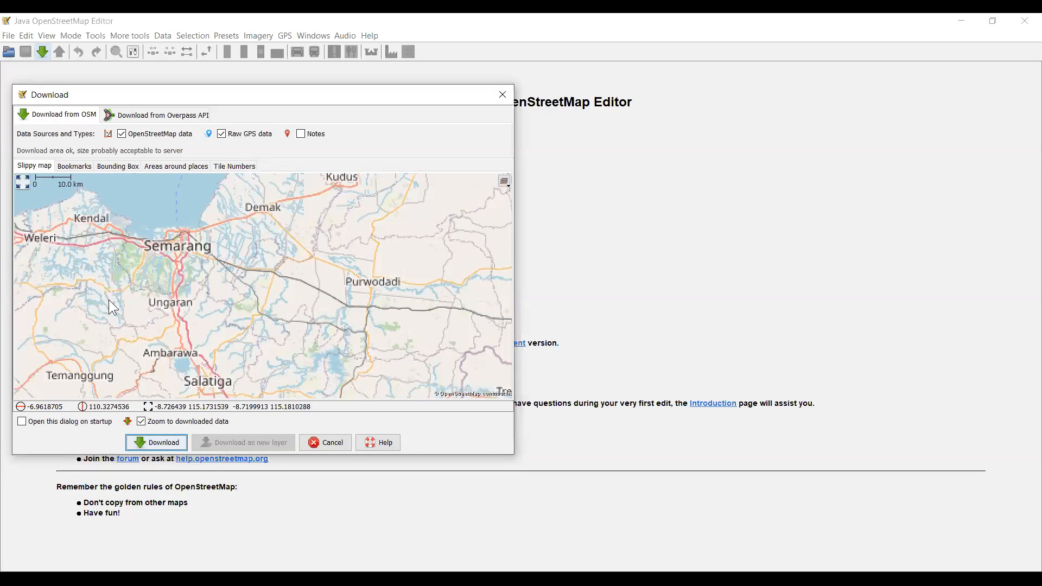
scroll(205, 243, up, 1)
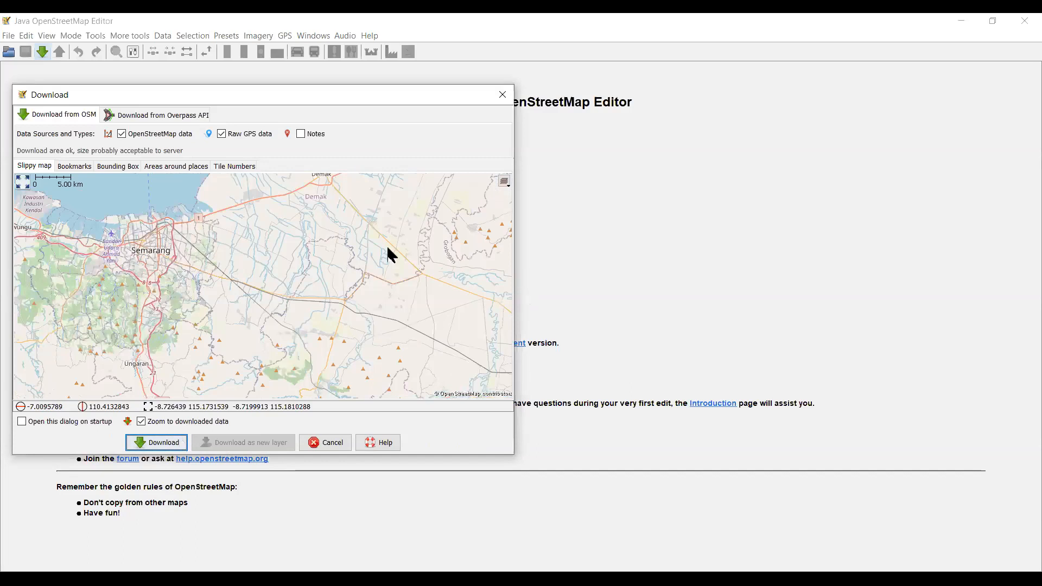
scroll(387, 252, up, 3)
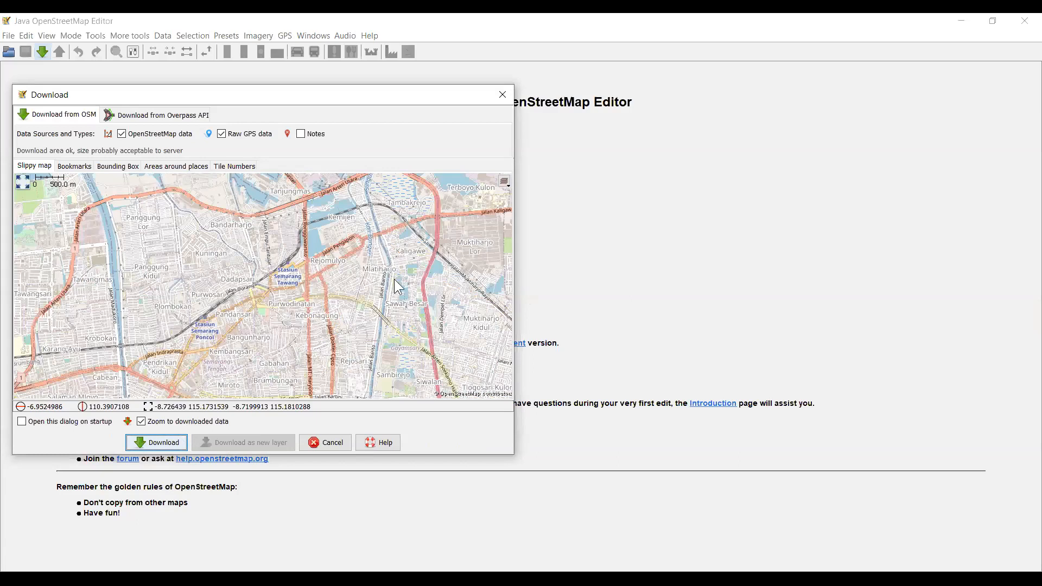
key(Return)
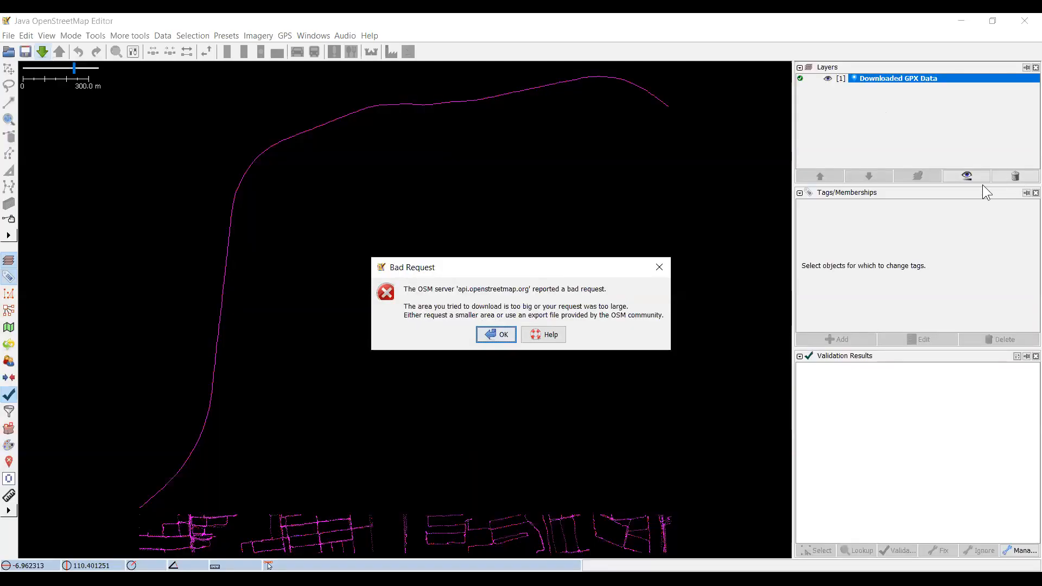
key(Return)
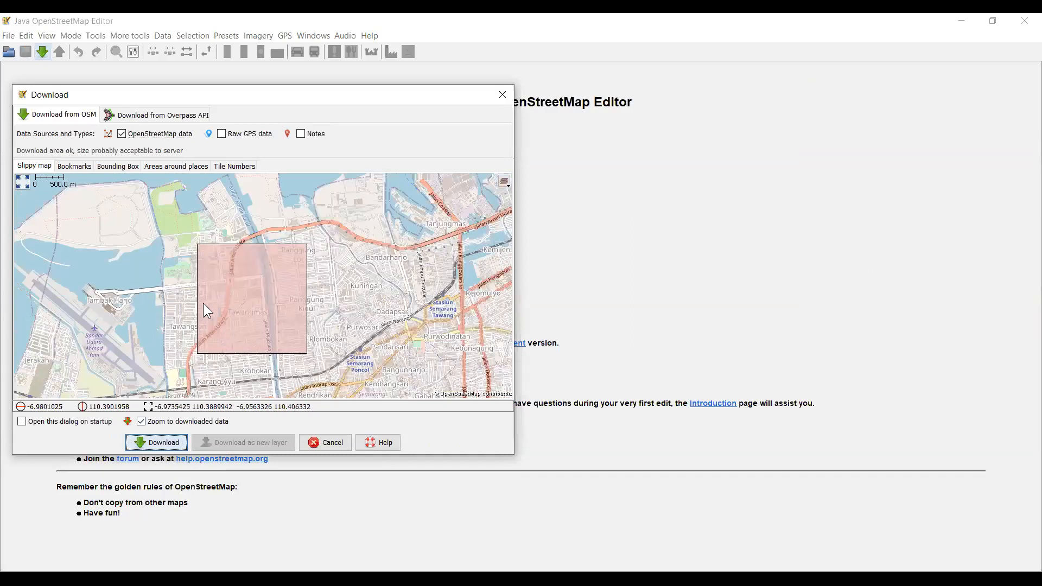
Download the OpenStreetMap data without raw GPS data for a smaller area around Tawangmas in Semarang
key(Return)
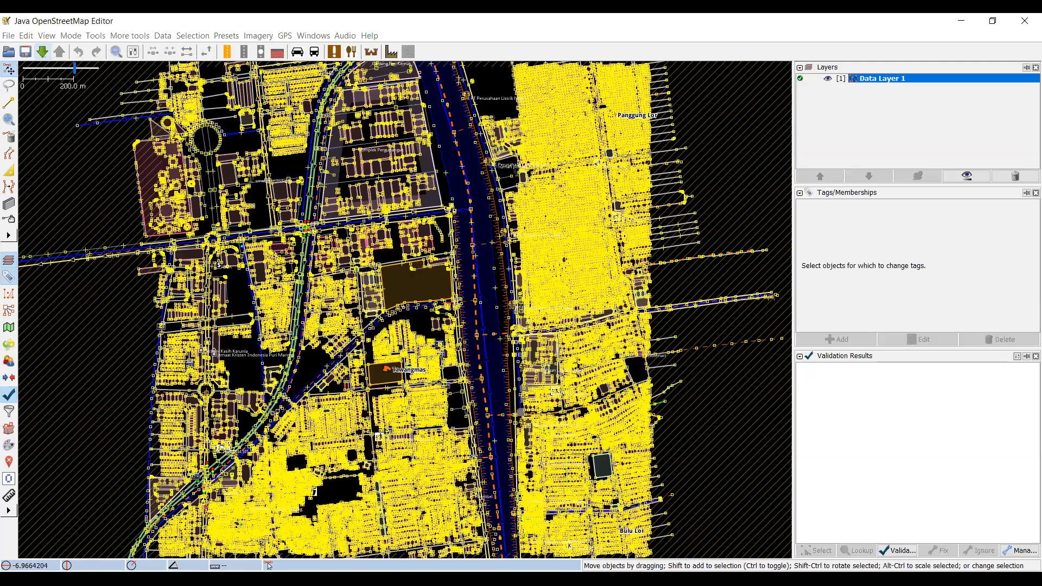
key(plus)
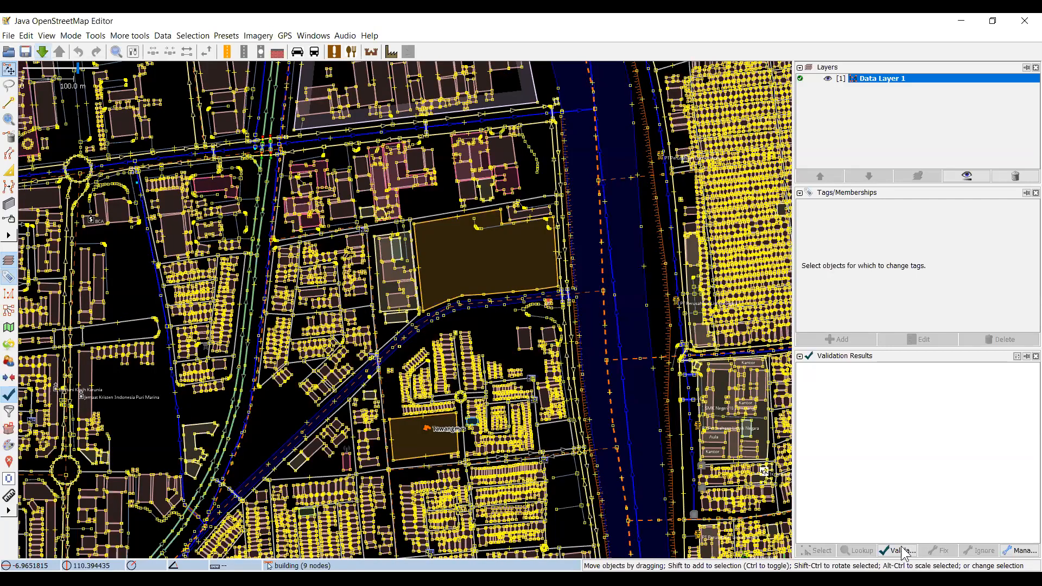
Run the validator on the downloaded Tawangmas data and expand the missing tag warnings
key(plus)
click(898, 550)
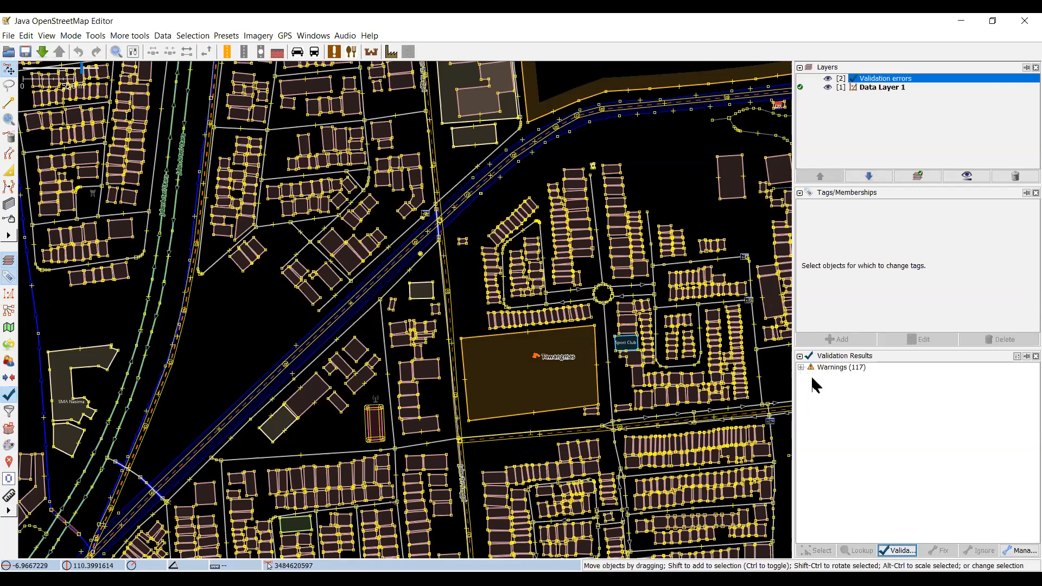
click(801, 368)
click(811, 376)
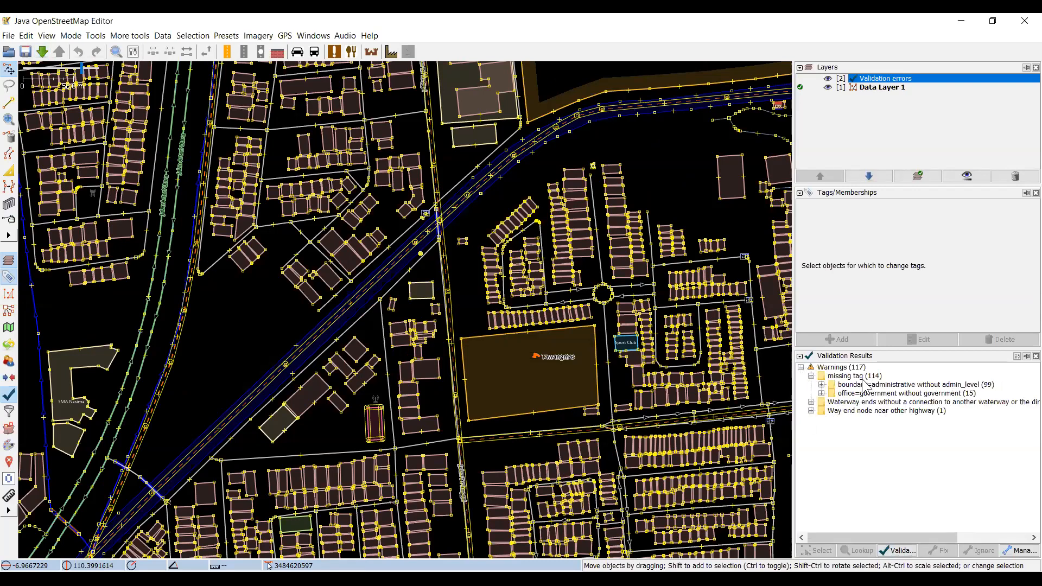
Check the objects flagged as boundary=administrative without admin_level and ignore that whole warning group
click(821, 384)
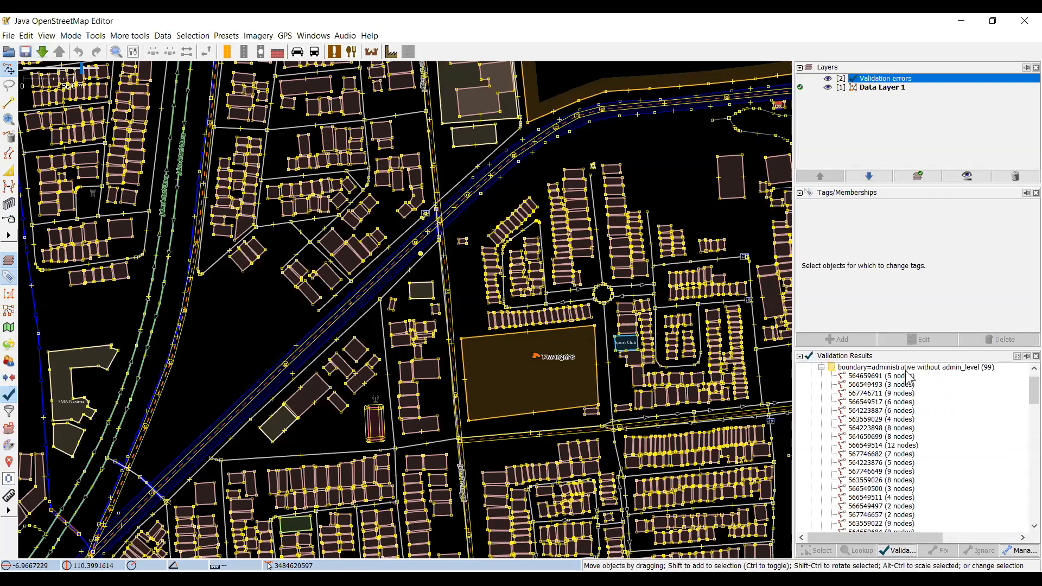
click(821, 368)
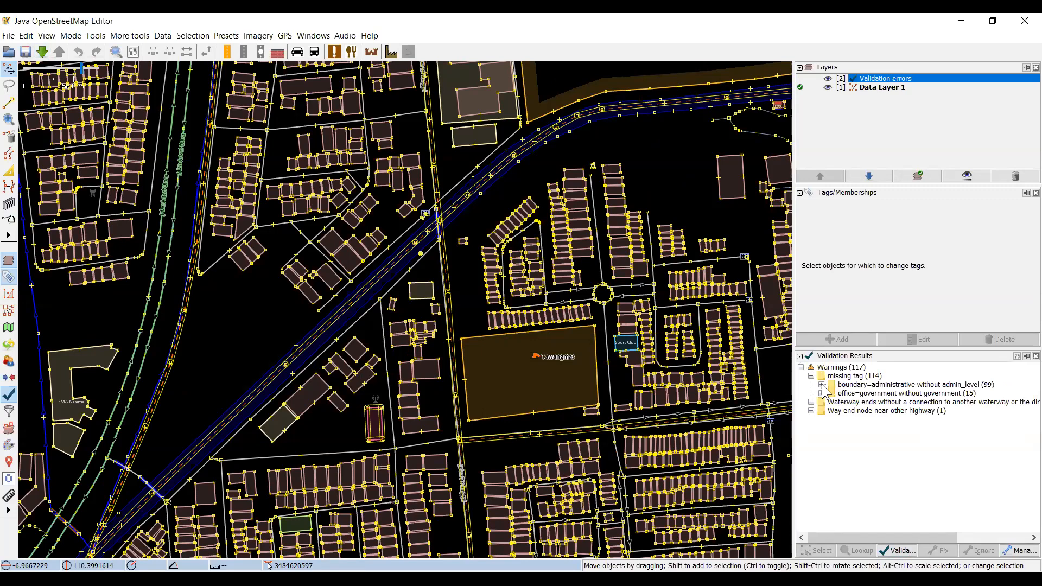
click(882, 386)
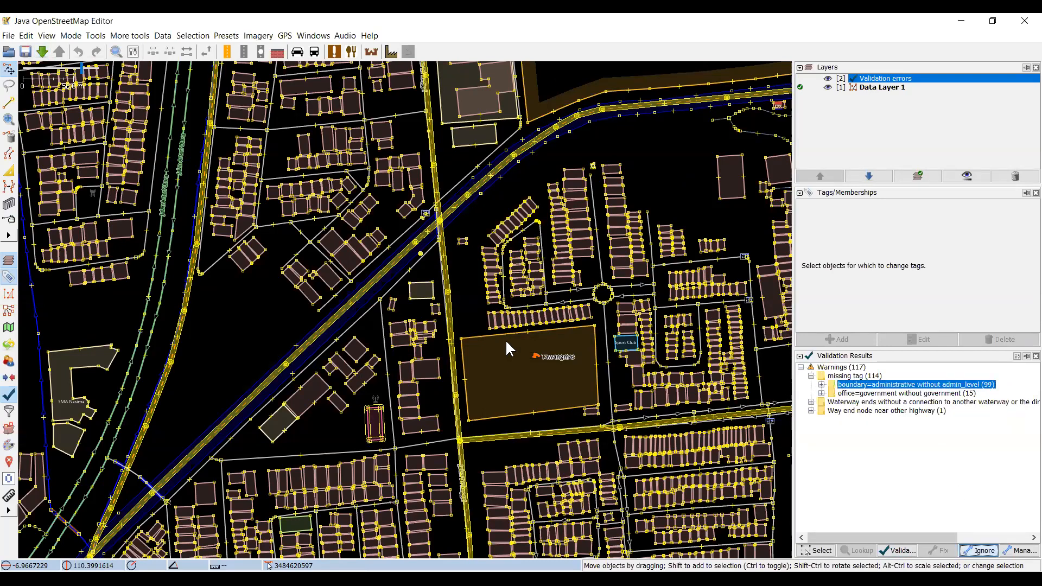
click(464, 319)
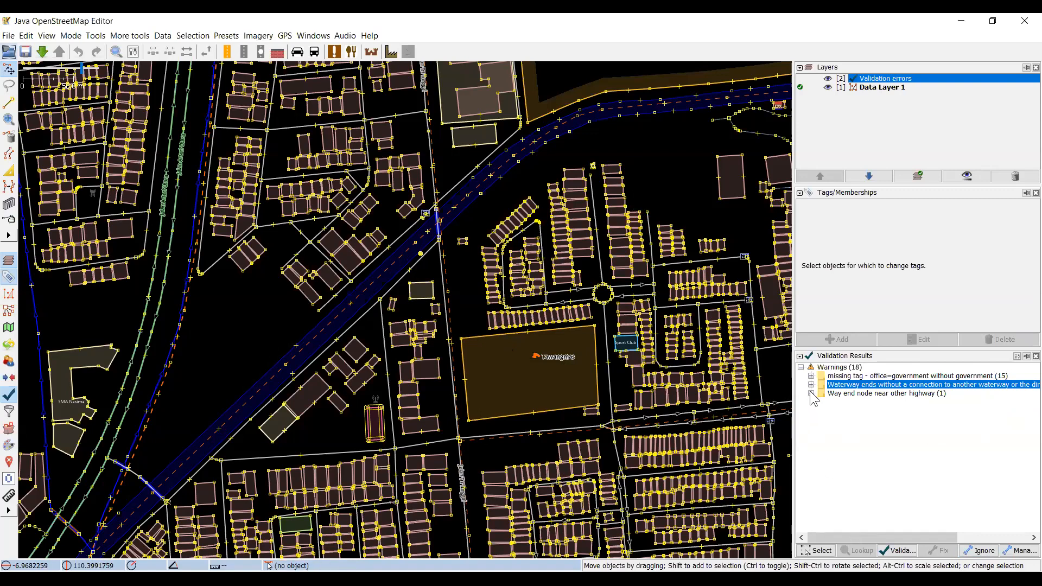
Zoom the map to the object flagged under the "Way end node near other highway" warning
double_click(860, 396)
click(859, 403)
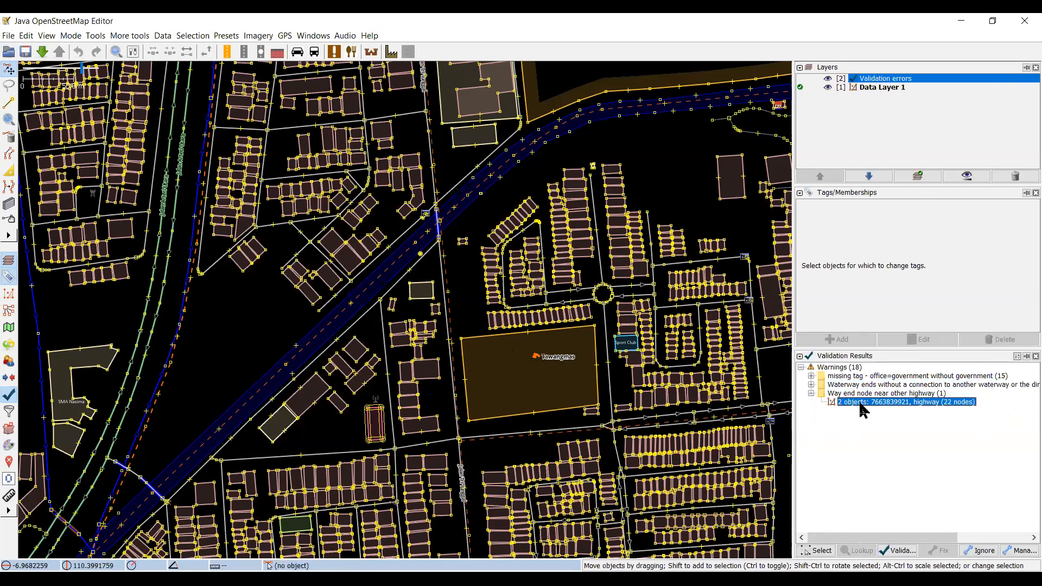
double_click(859, 403)
scroll(396, 371, down, 2)
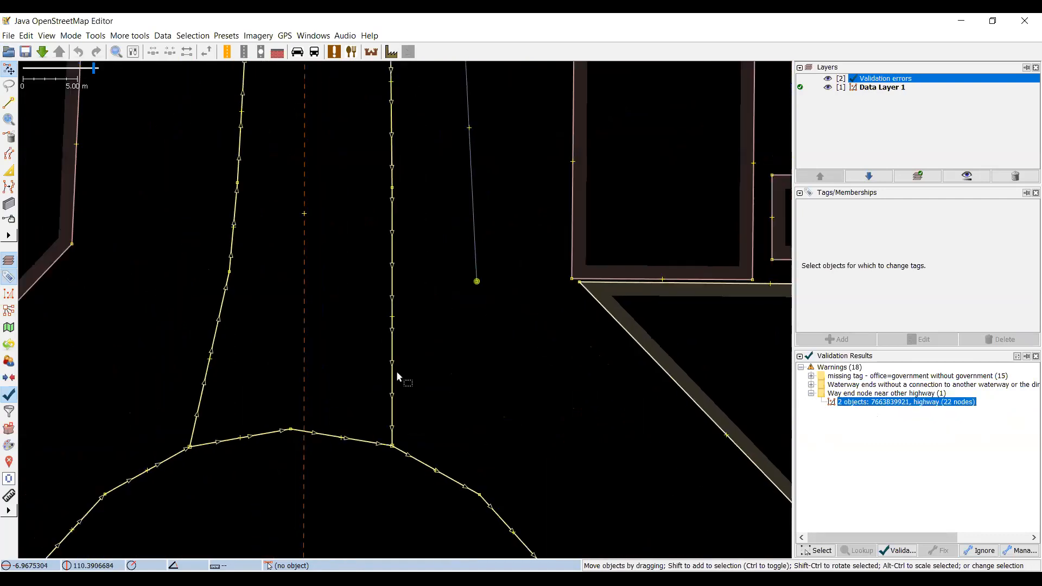
scroll(476, 369, down, 3)
scroll(443, 255, down, 1)
scroll(442, 255, up, 1)
Add Maxar Premium Imagery (Beta) as background and inspect the flagged way end beside the roundabout
click(258, 35)
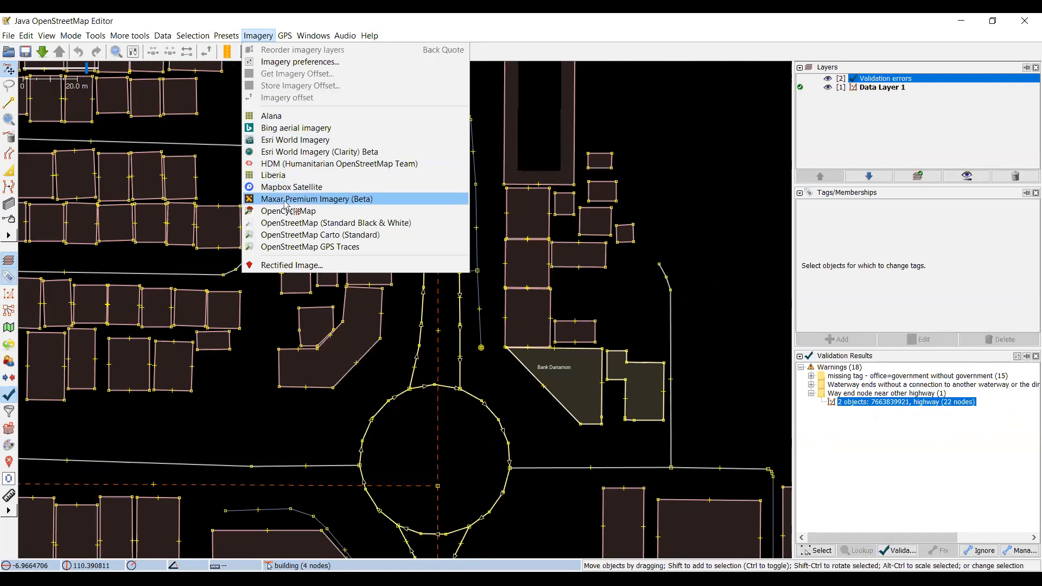
click(316, 199)
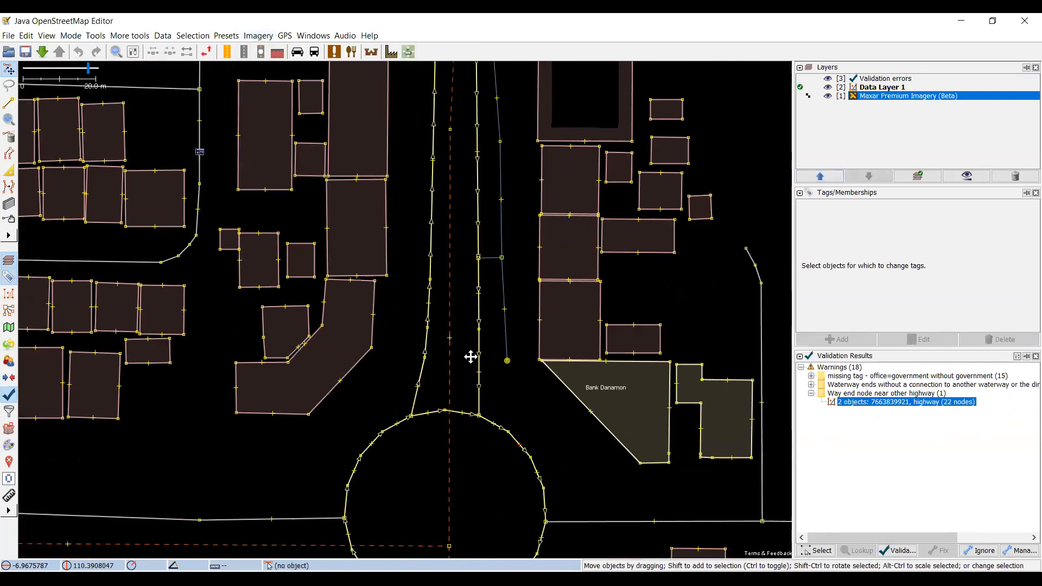
scroll(471, 361, up, 4)
scroll(471, 361, down, 6)
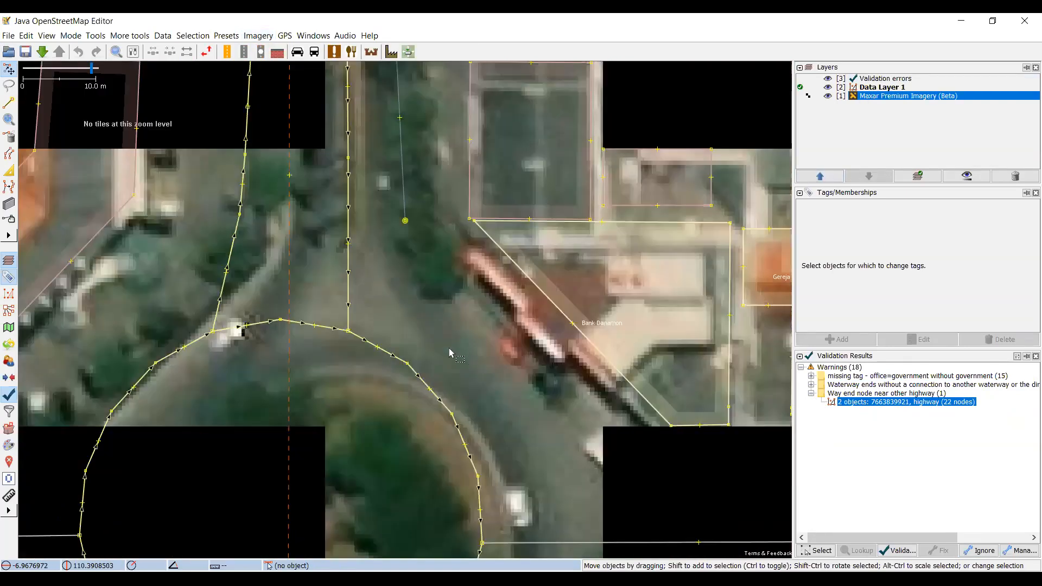
scroll(441, 343, up, 4)
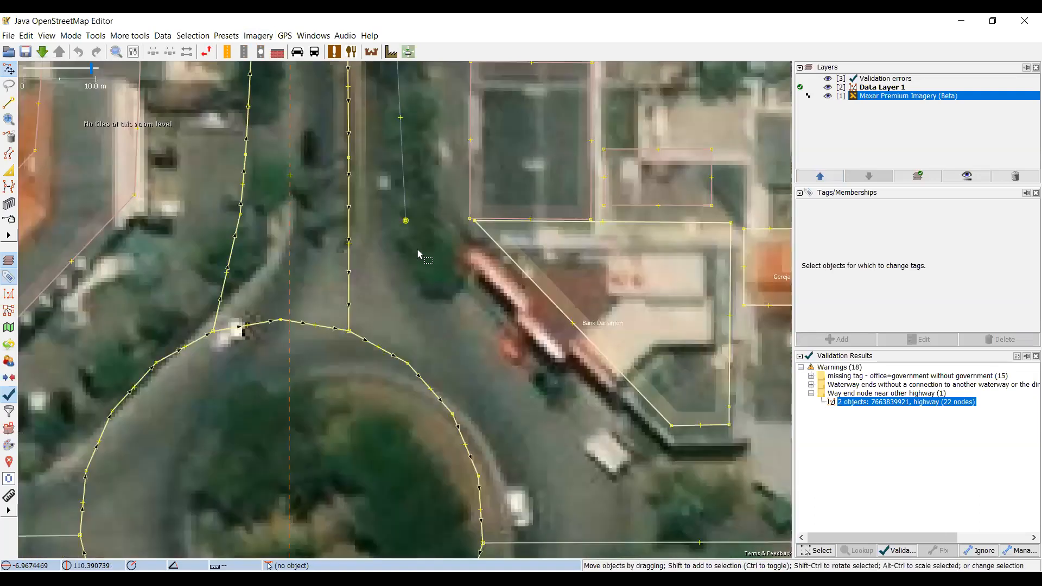
scroll(418, 269, down, 2)
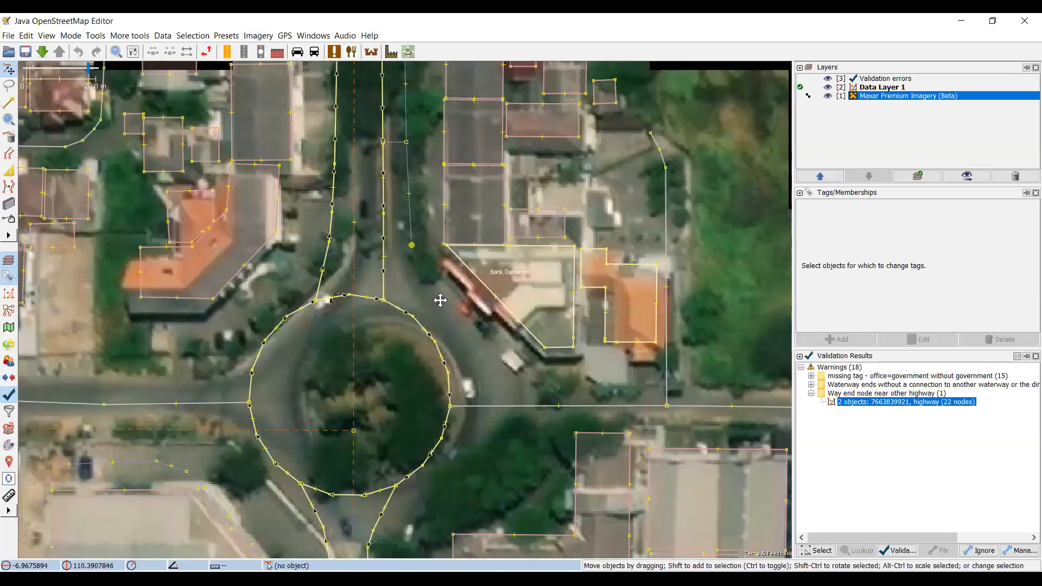
Connect the flagged highway's loose end node to the roundabout and upload the change to OpenStreetMap
drag(434, 277, 447, 326)
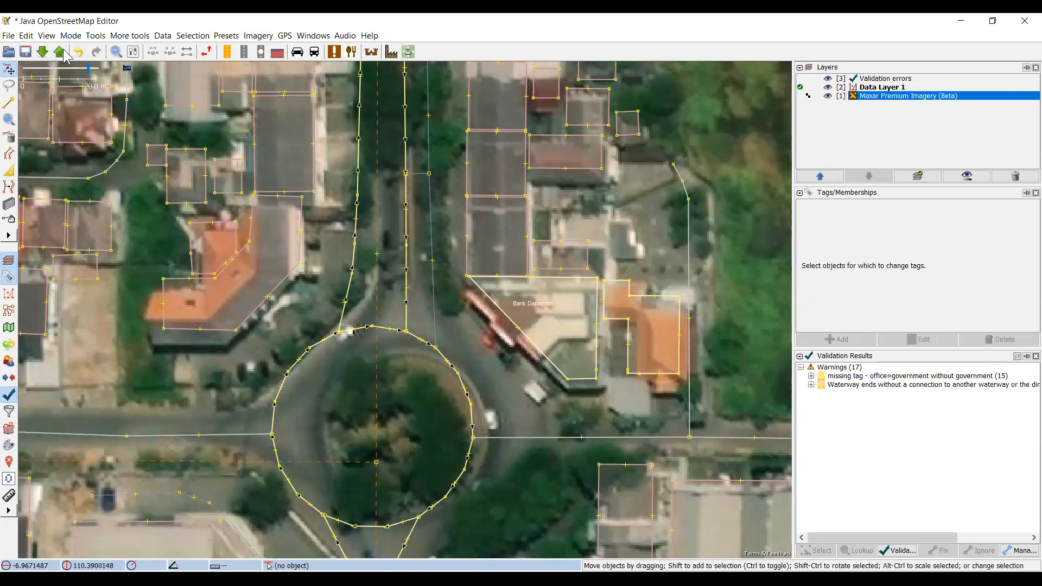
key(ctrl+shift+u)
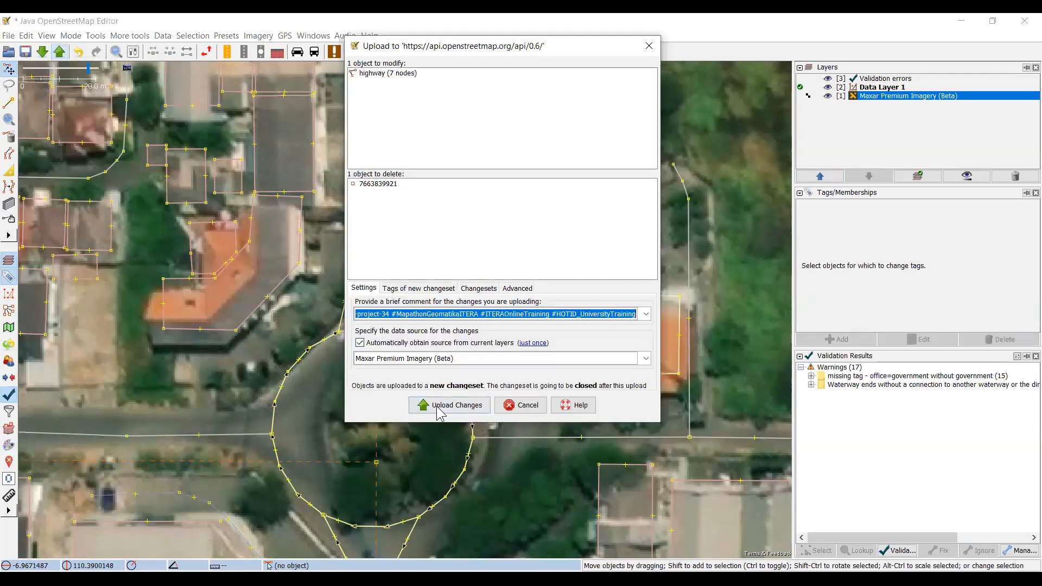
click(437, 408)
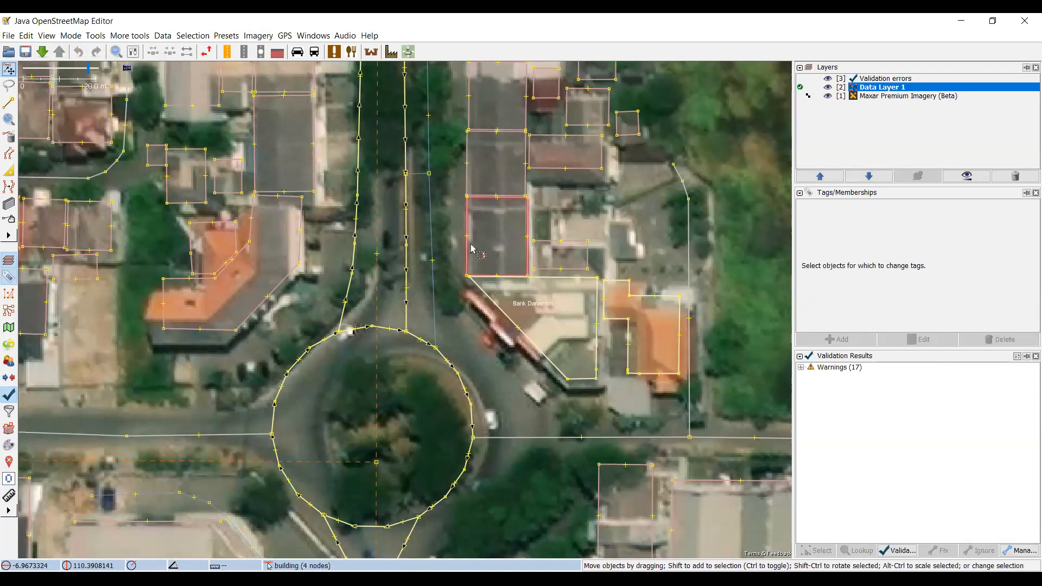
drag(318, 348, 343, 342)
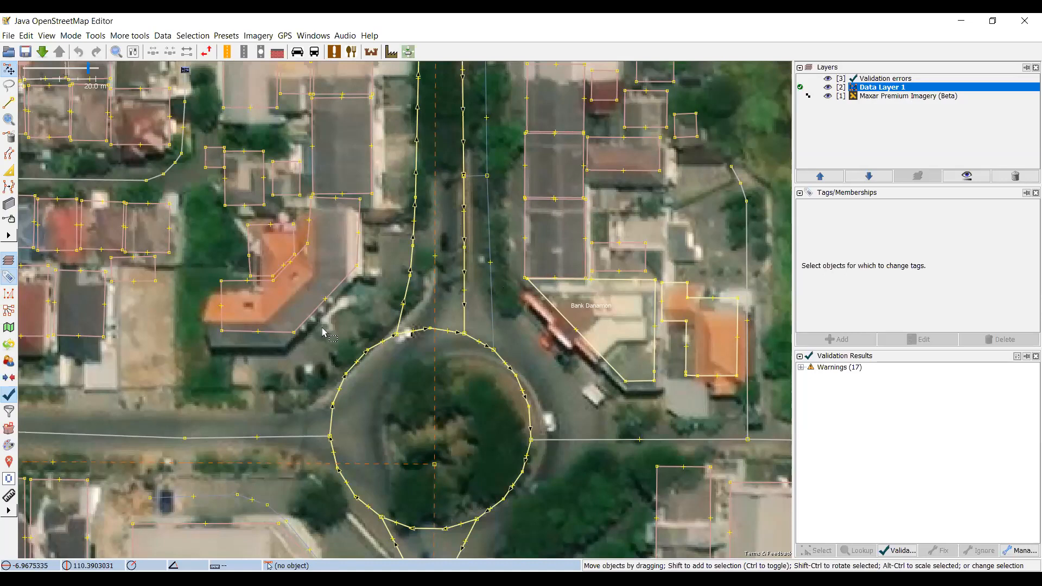
drag(252, 448, 372, 437)
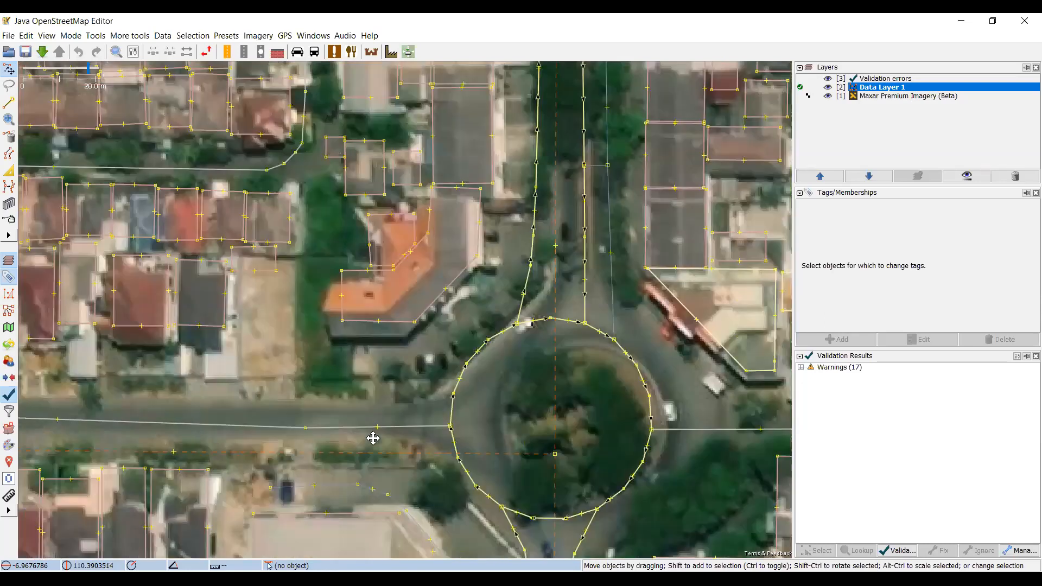
drag(279, 396, 379, 454)
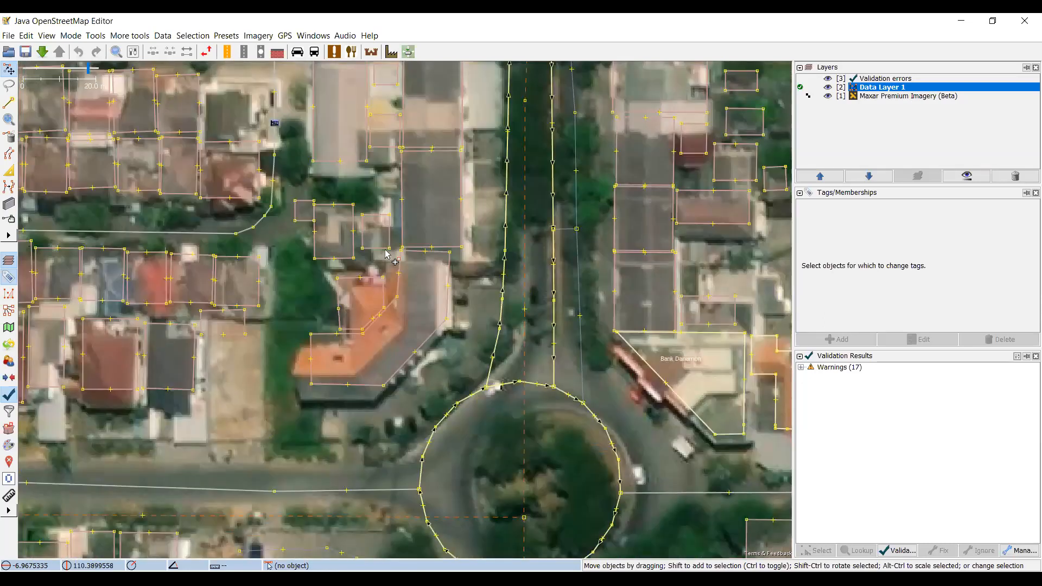
drag(392, 254, 397, 302)
drag(385, 72, 394, 191)
drag(363, 446, 336, 258)
drag(348, 438, 305, 334)
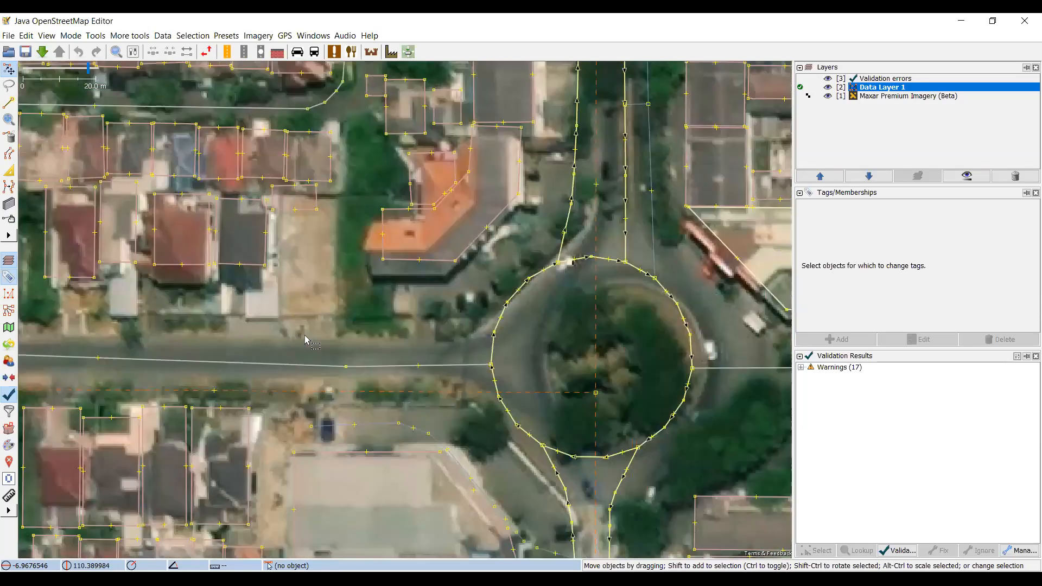
drag(425, 315, 323, 319)
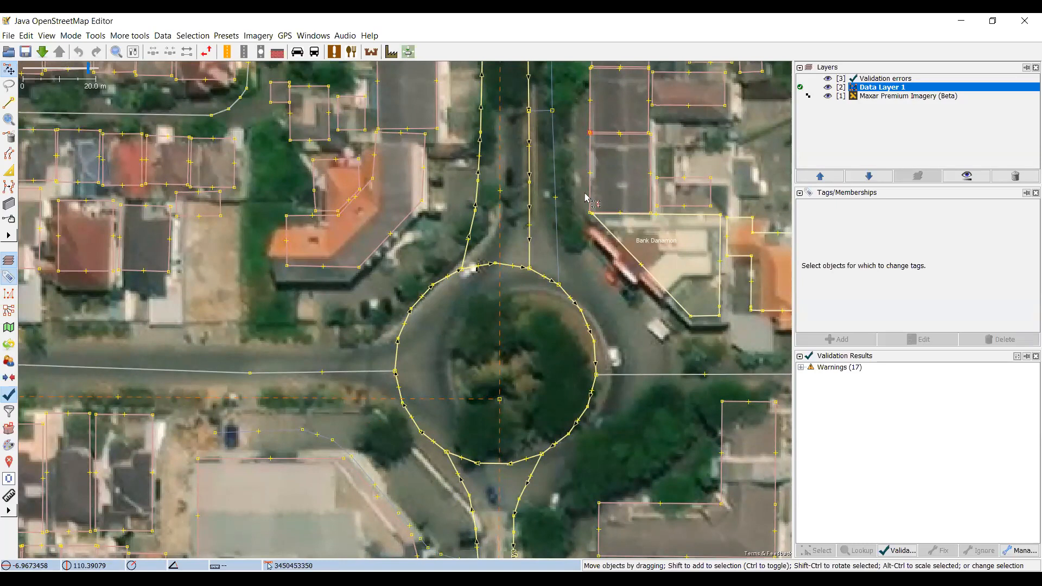
drag(376, 455, 437, 453)
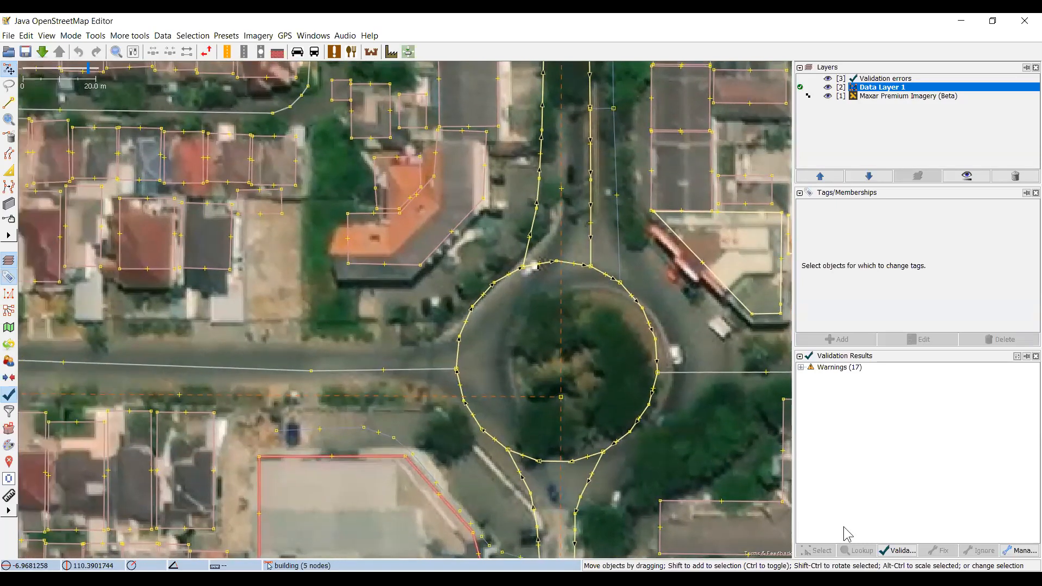
Expand the remaining warnings and view the data validator's test preferences without changing them
click(801, 368)
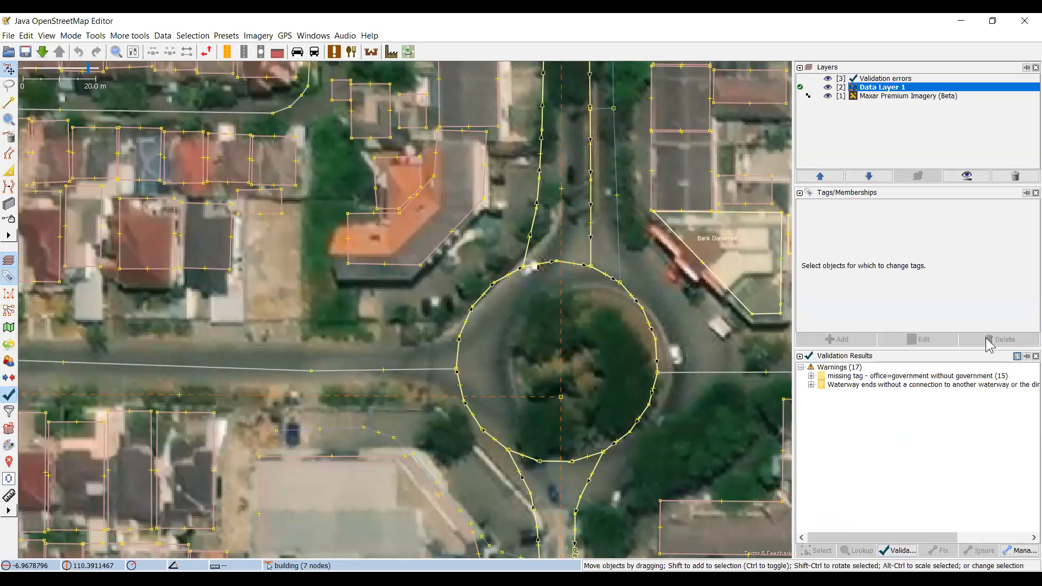
click(1019, 357)
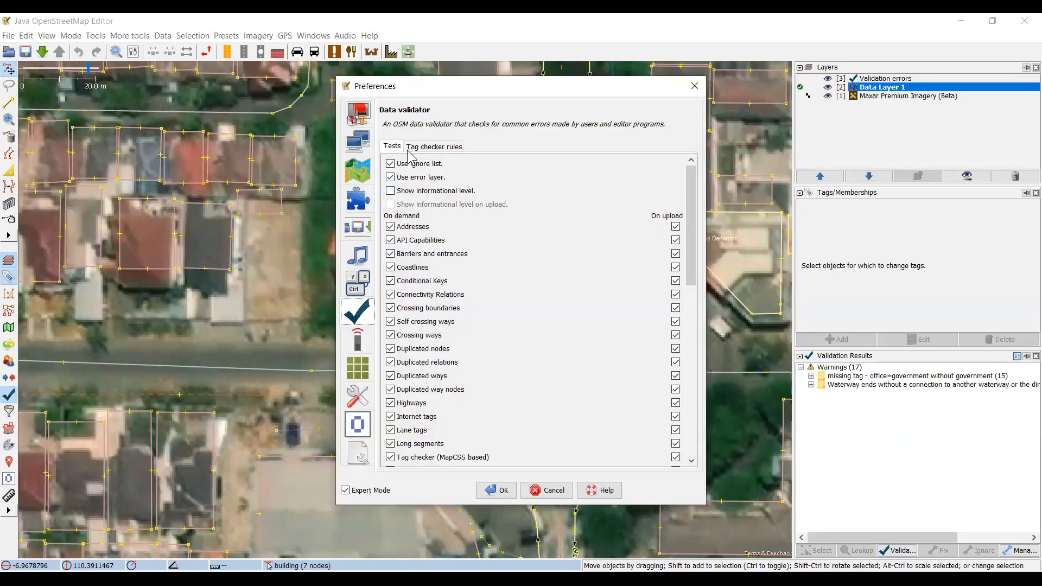
click(695, 86)
Examine the objects listed under the office=government without government and unconnected waterway end warnings
click(811, 376)
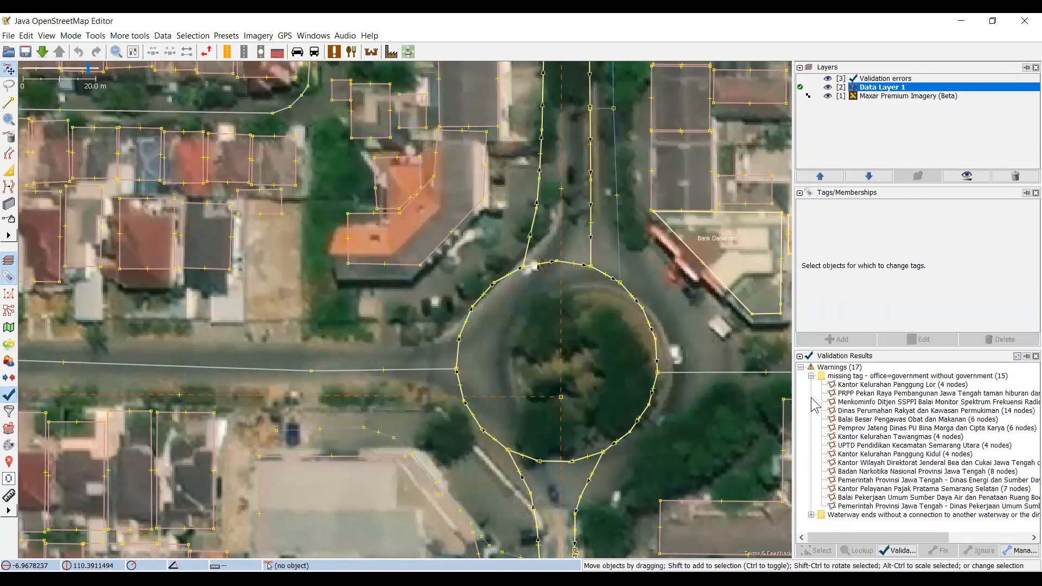
click(812, 511)
scroll(810, 503, up, 1)
scroll(811, 502, down, 1)
scroll(810, 502, up, 1)
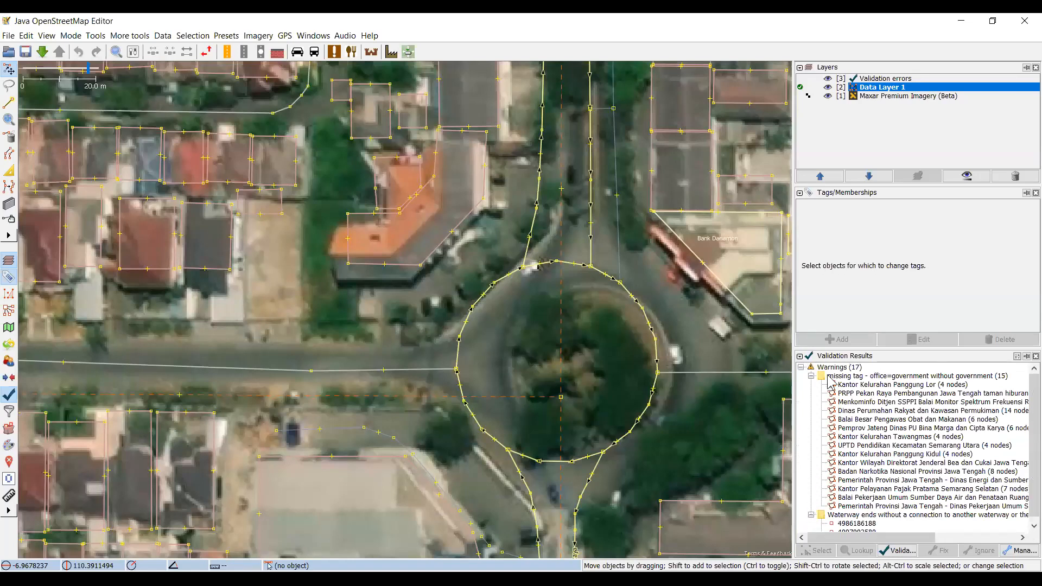
click(811, 376)
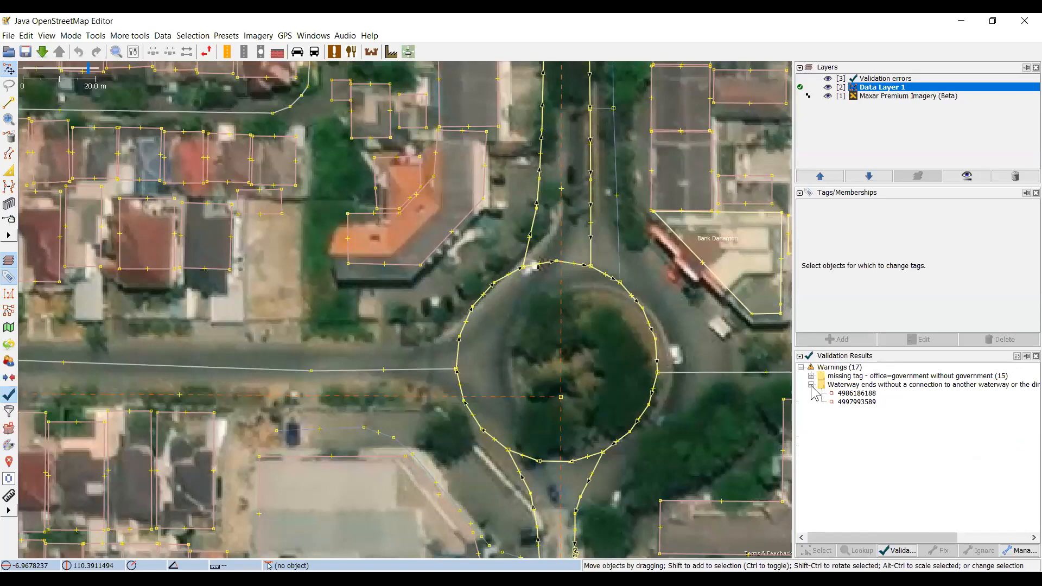
click(812, 387)
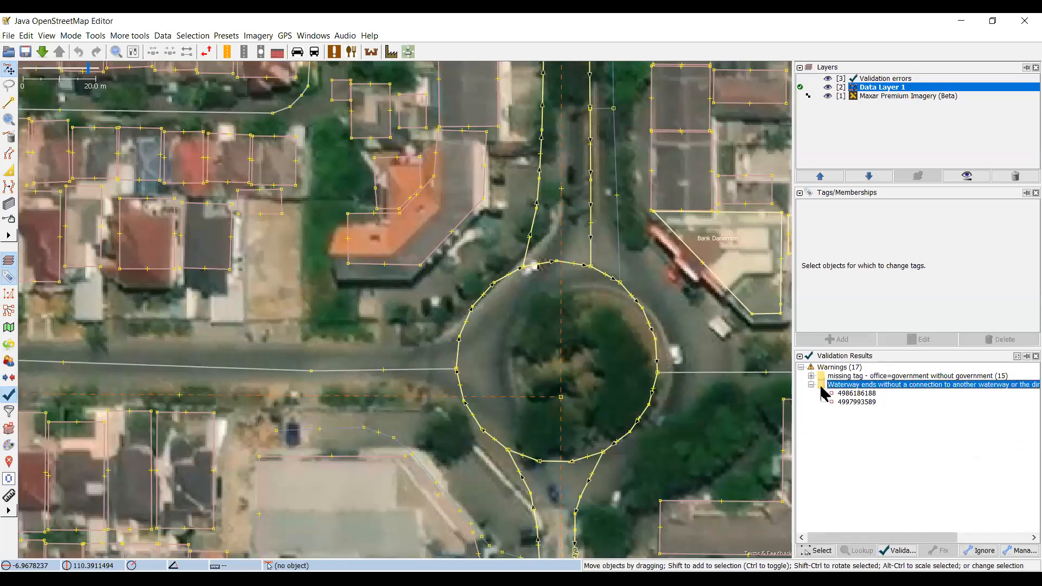
click(810, 386)
click(810, 386)
click(811, 377)
click(811, 376)
click(812, 384)
click(811, 385)
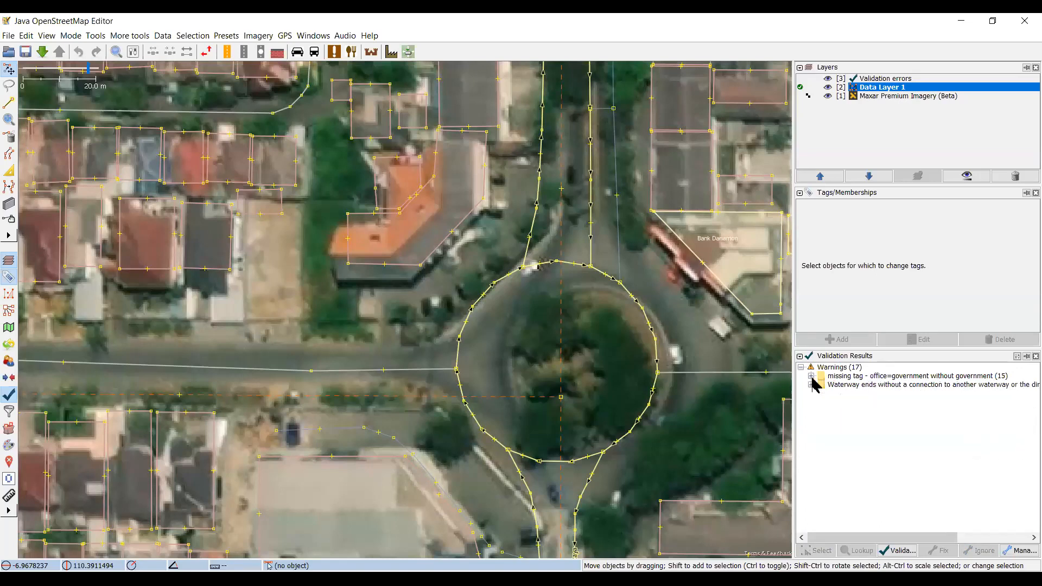
click(811, 385)
click(811, 385)
click(811, 377)
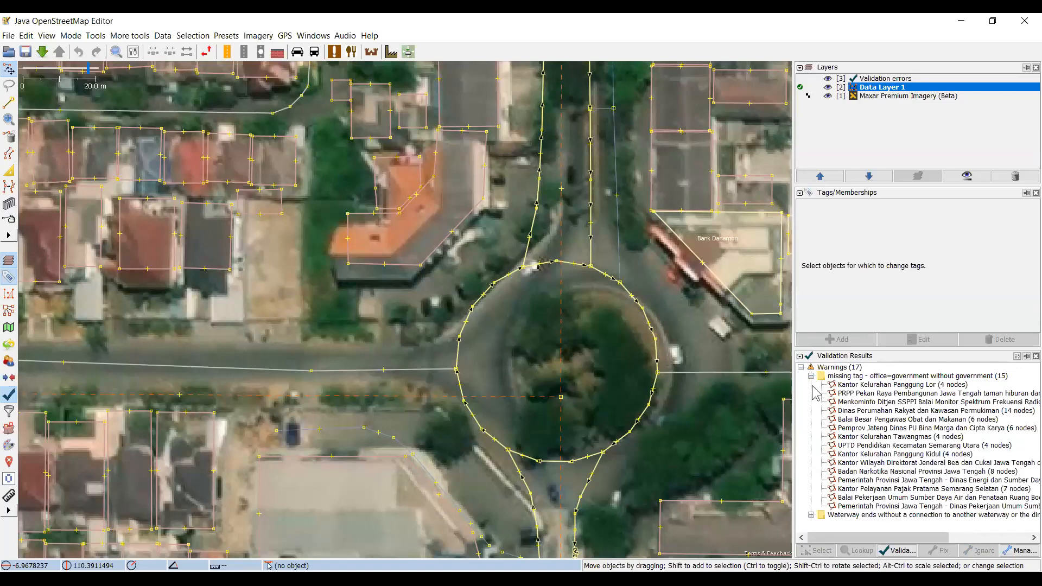
click(811, 377)
click(811, 385)
click(824, 385)
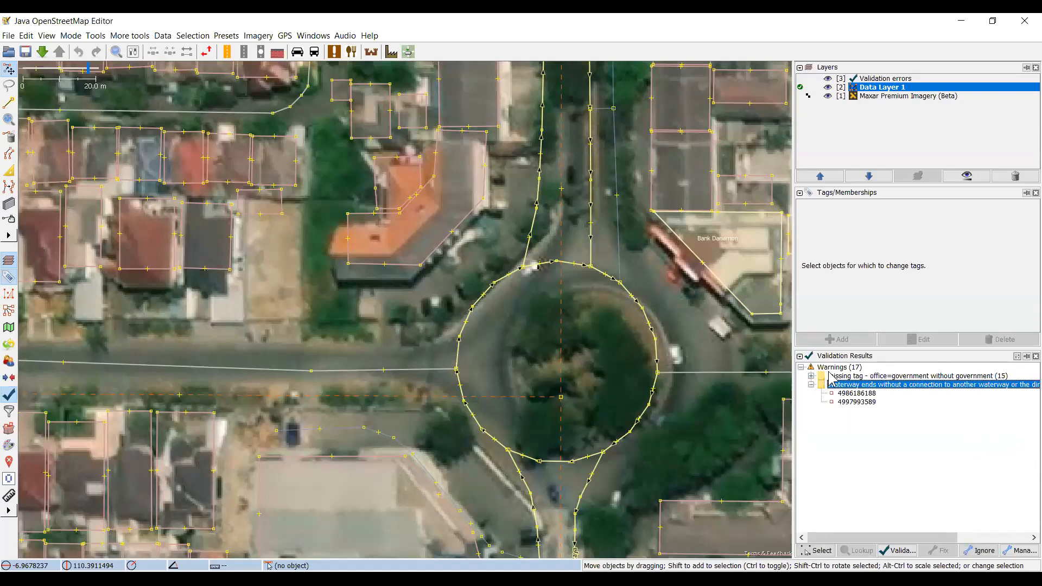
click(812, 377)
click(811, 376)
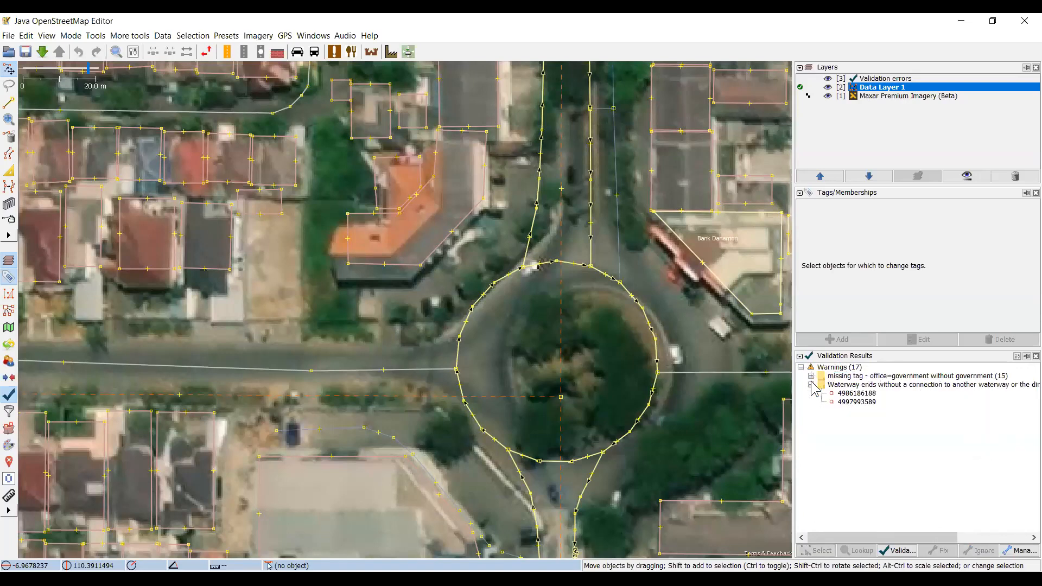
click(811, 386)
click(811, 386)
click(811, 385)
click(812, 377)
click(811, 376)
click(812, 376)
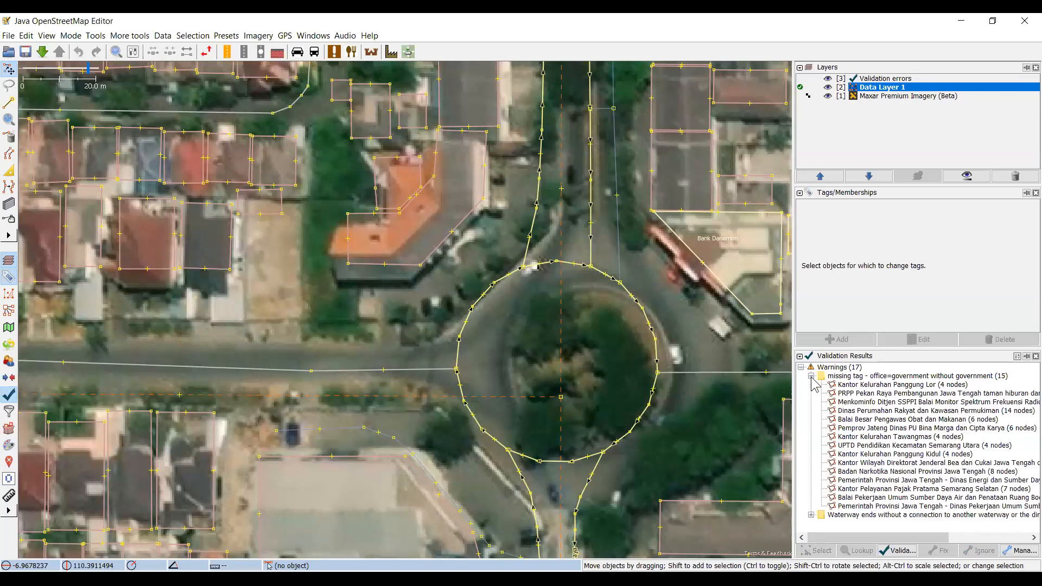
click(811, 376)
click(811, 385)
click(811, 386)
click(811, 377)
click(811, 377)
click(811, 385)
click(811, 385)
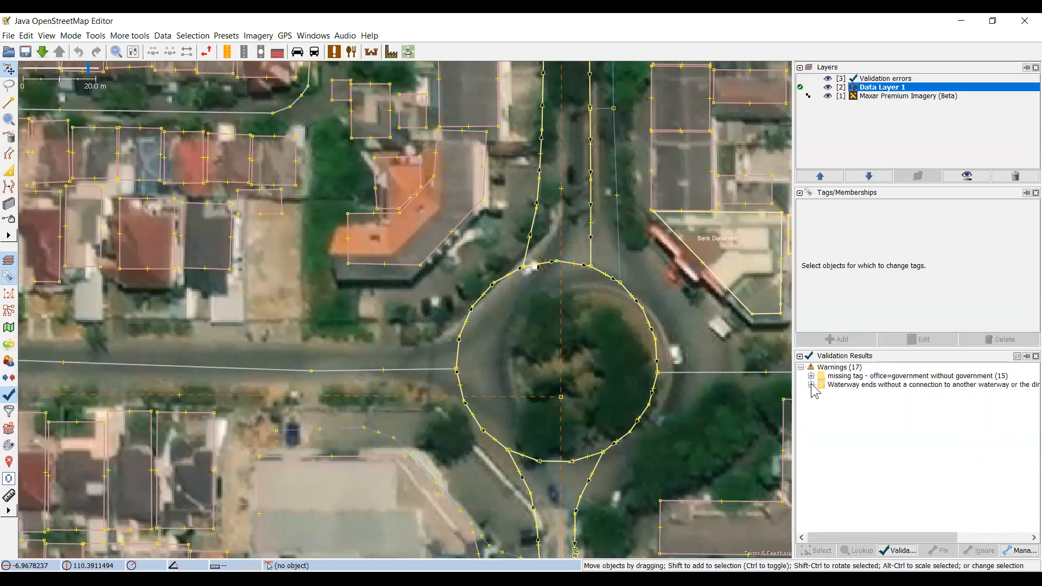
click(811, 377)
click(812, 377)
drag(523, 337, 496, 342)
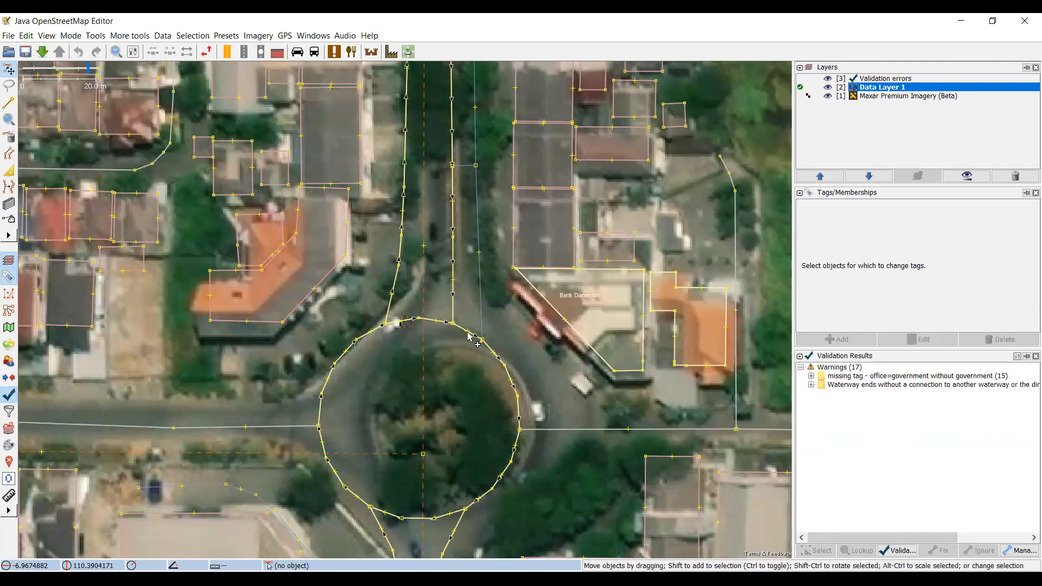
Select the whole Warnings group in the validation results
click(830, 368)
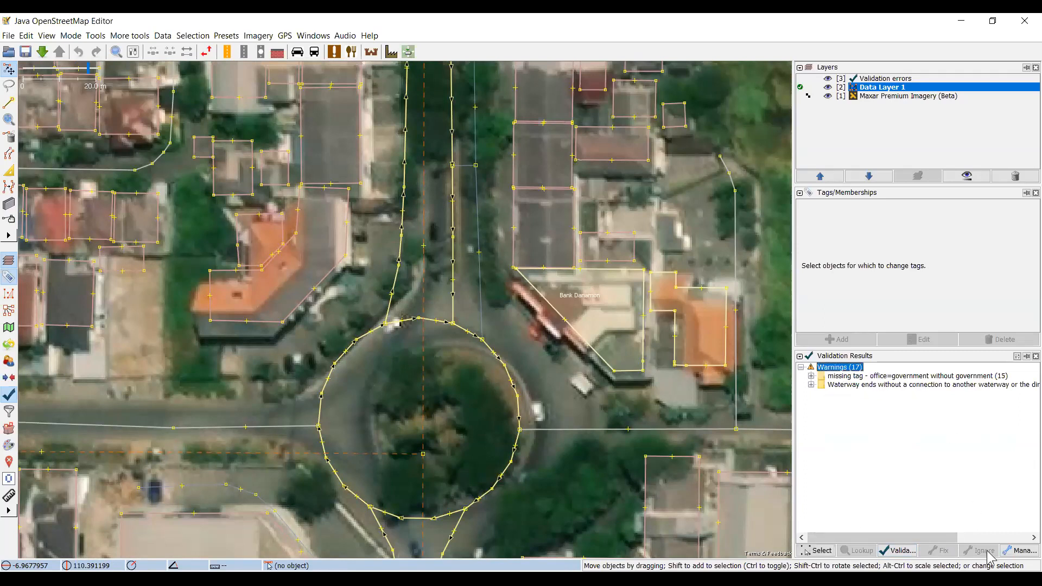
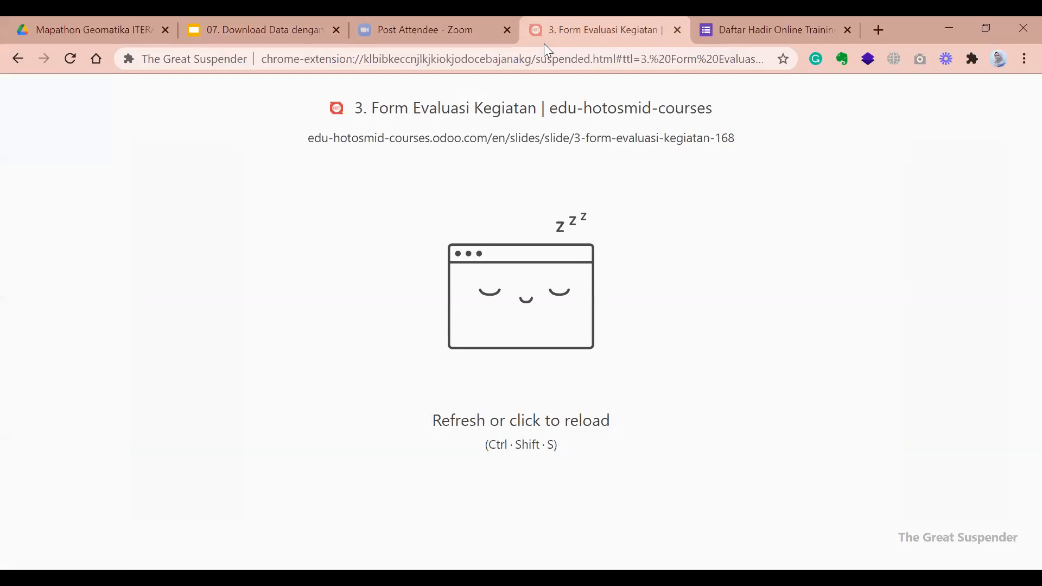
Switch to the browser and open the HOT Export Tool at export.hotosm.org in a new tab
key(ctrl+t)
text(e)
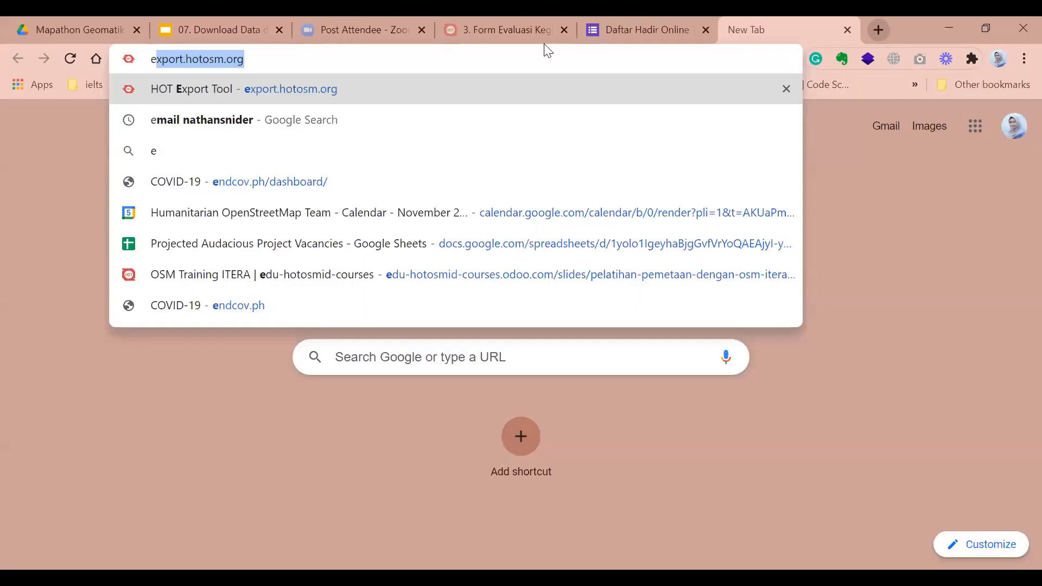
text(xport)
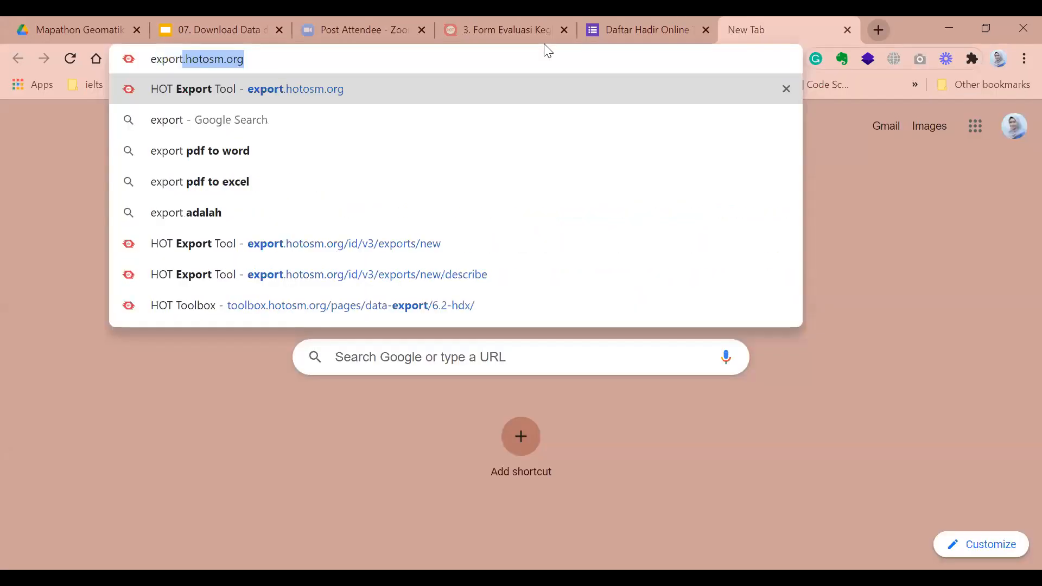
key(Return)
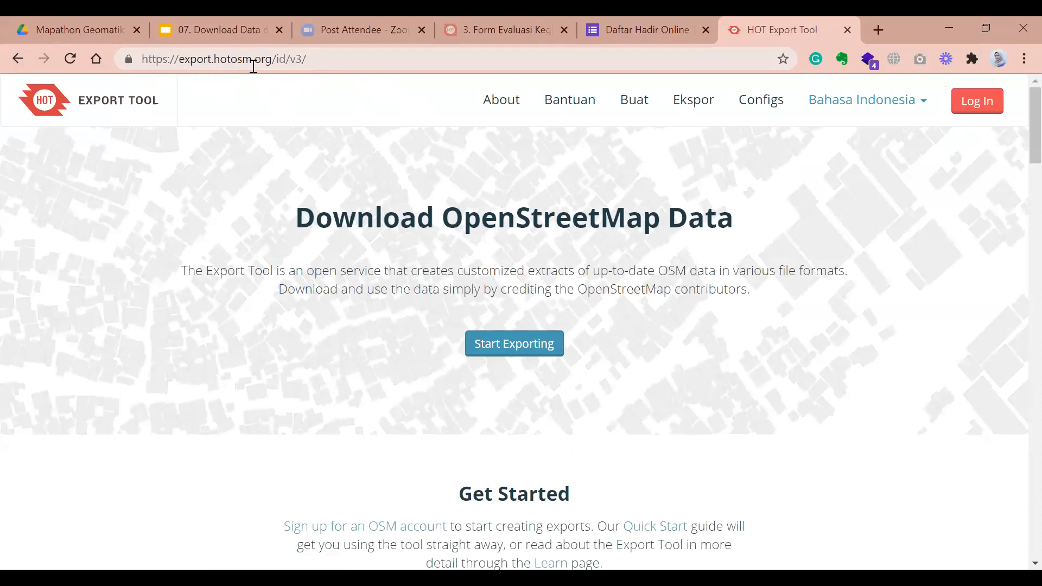
double_click(271, 68)
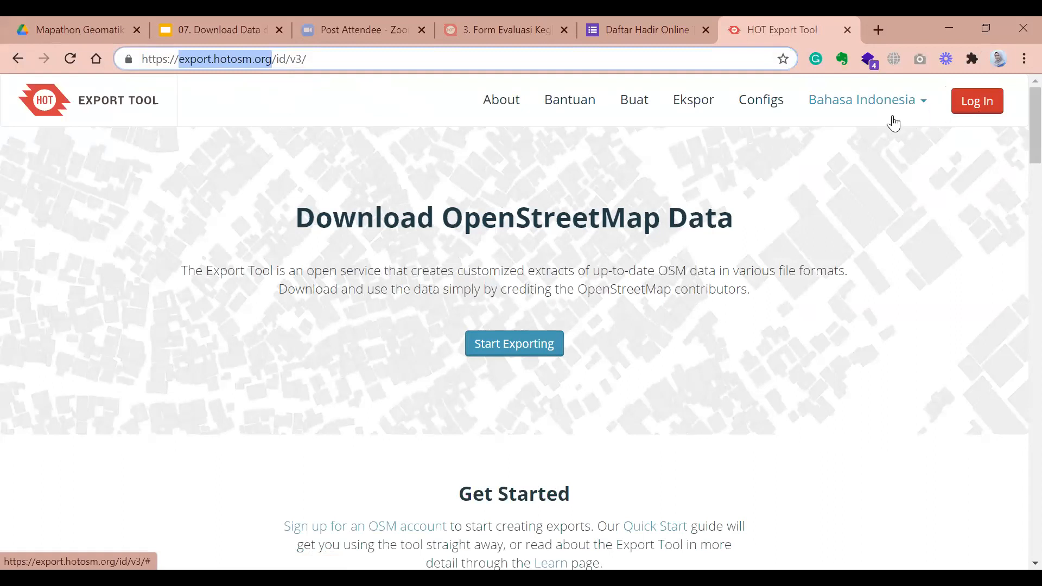
Log in to the Export Tool with the site language set to English and start a new export
click(906, 102)
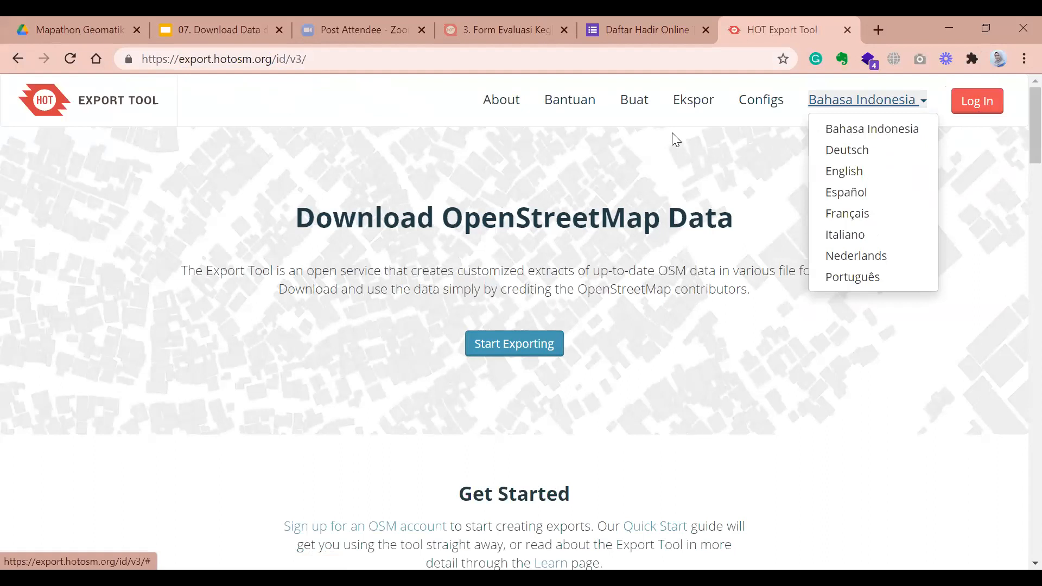
click(960, 111)
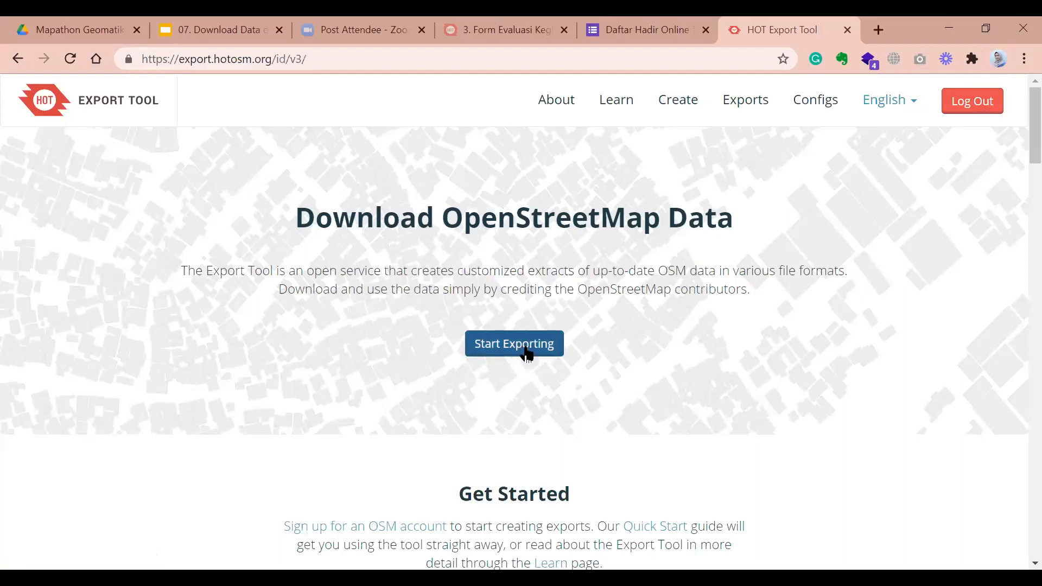
click(526, 354)
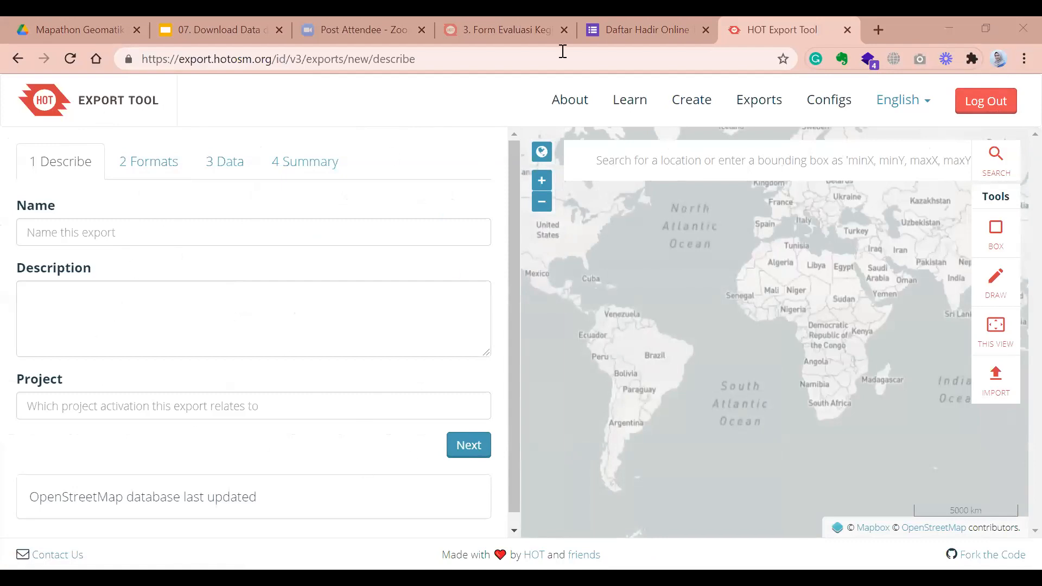
Name the export "Bangunan Andir"
click(313, 237)
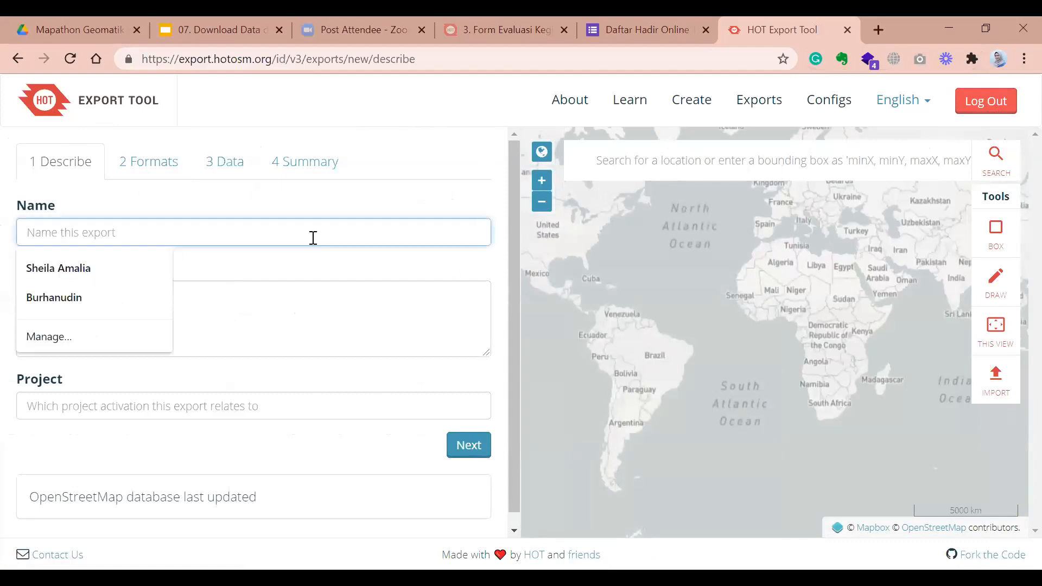
click(425, 158)
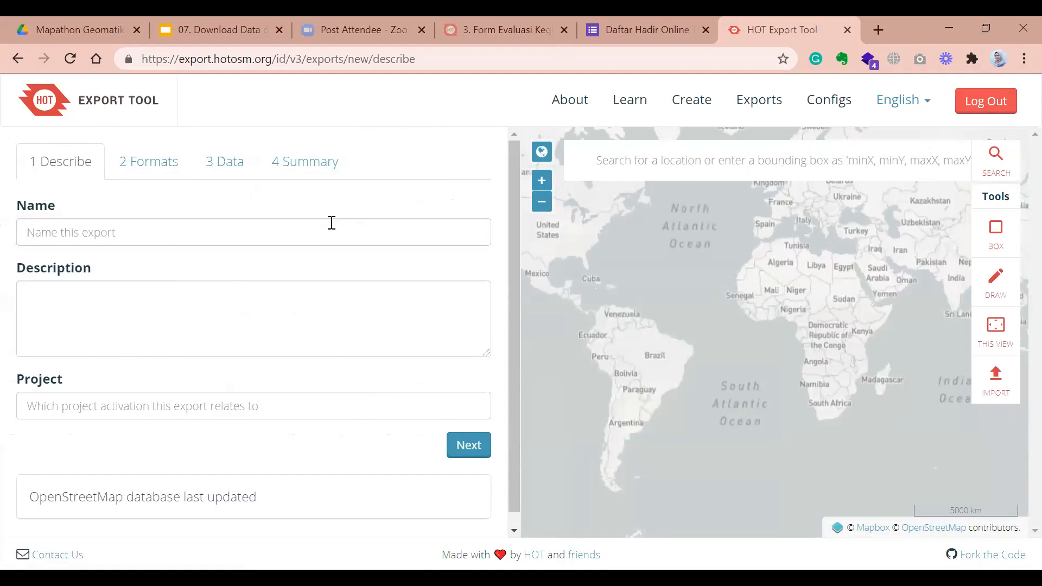
click(332, 222)
text(B)
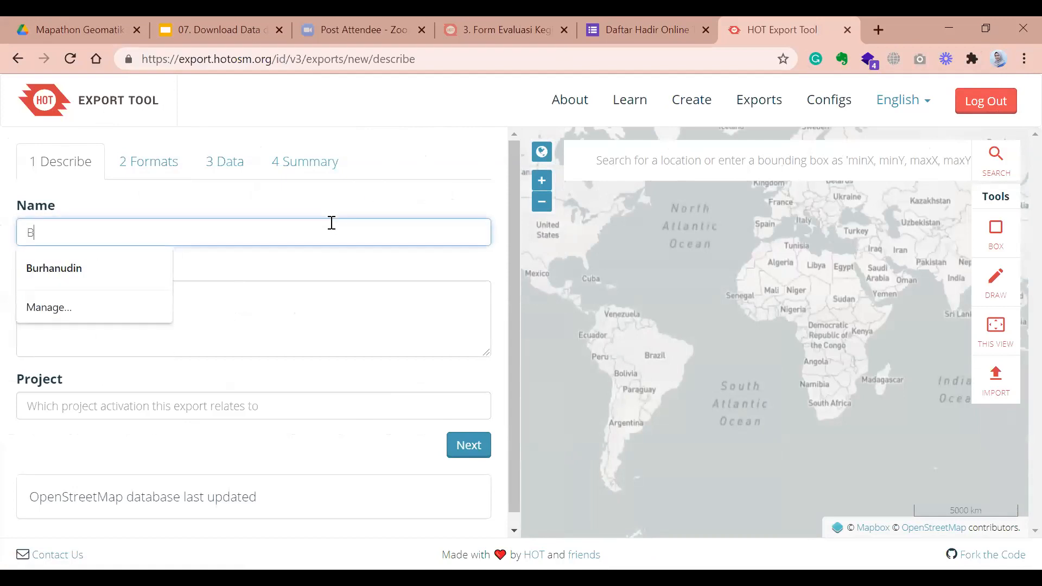
text(angunan)
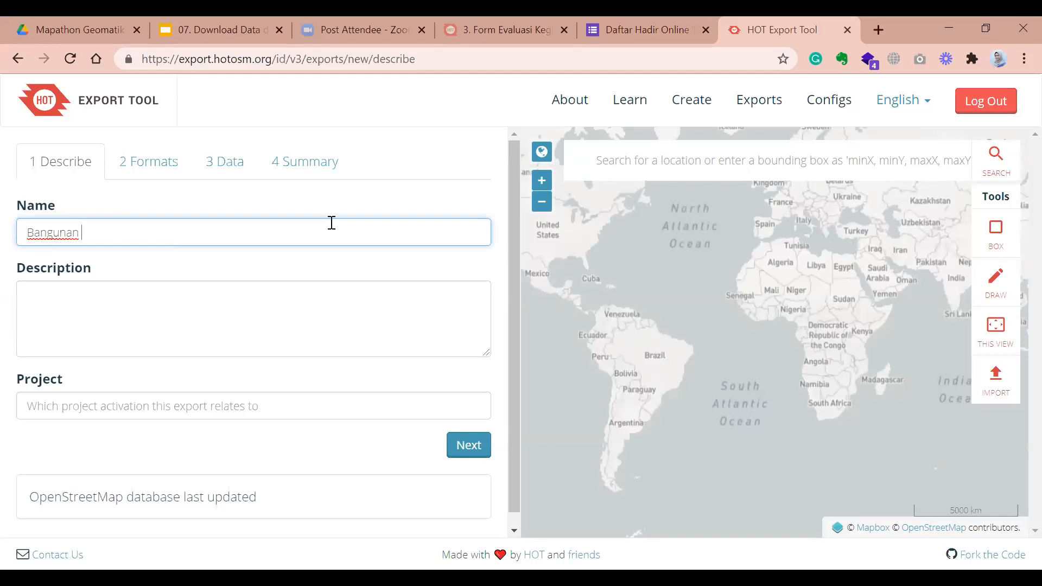
text( Andir)
Describe the export as "data ini akan digunakan untuk analisis dampak banjir" and set its project to "HOT project"
scroll(263, 291, down, 1)
click(256, 296)
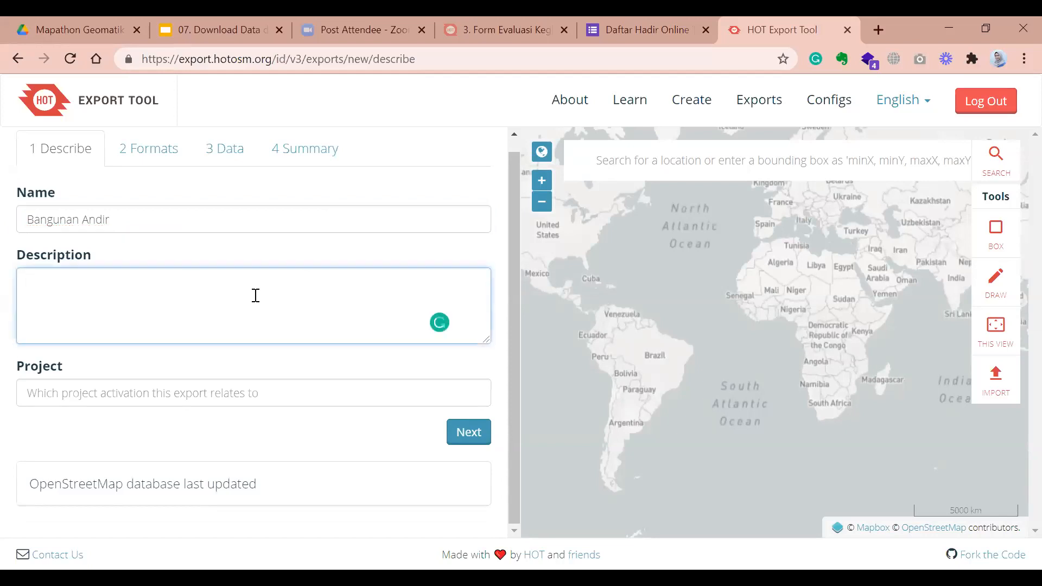
text(data ini akan )
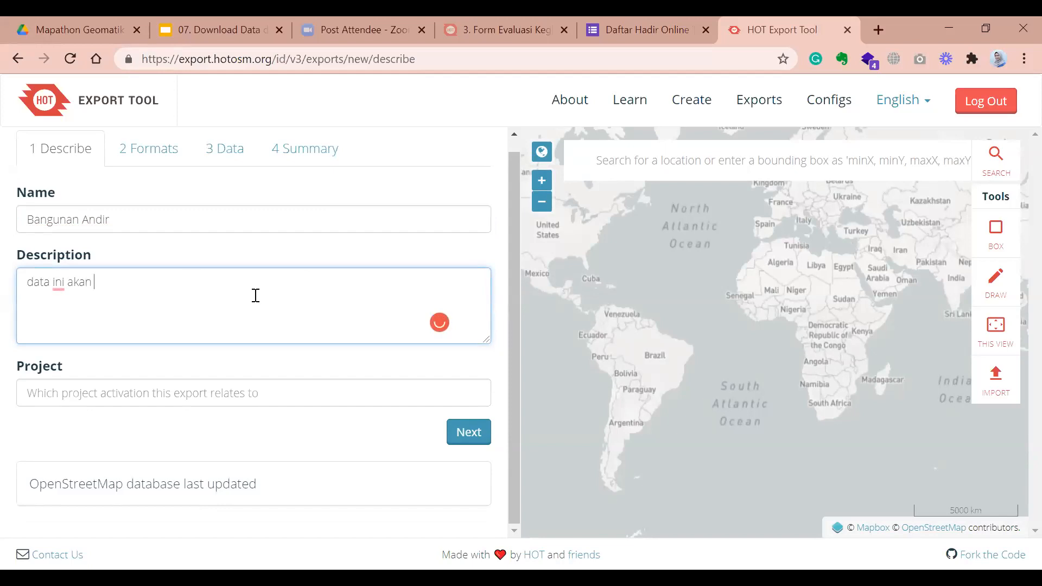
text(digunakan untuk a)
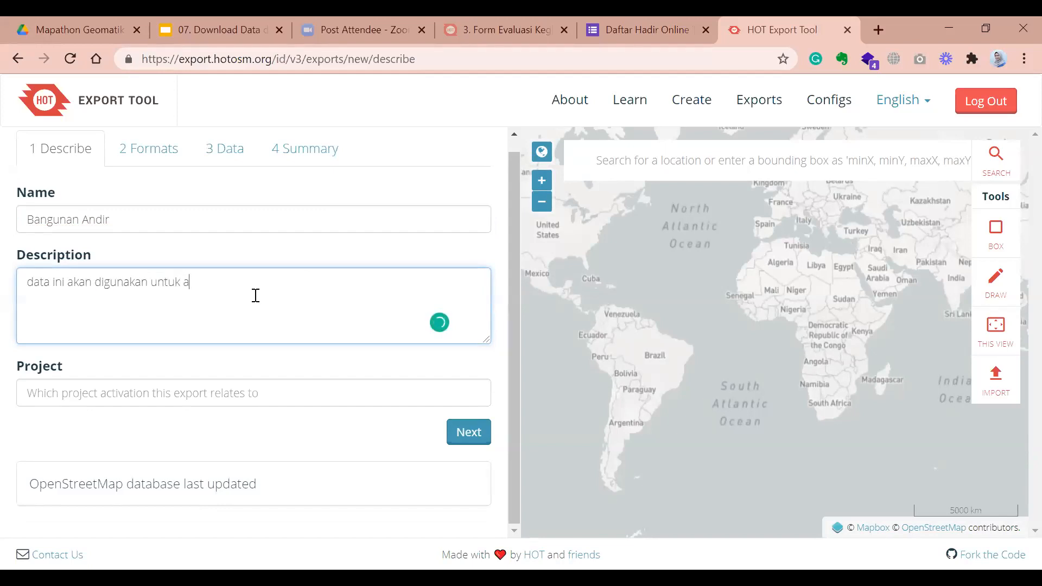
text(nalisis dampak banjir)
click(222, 395)
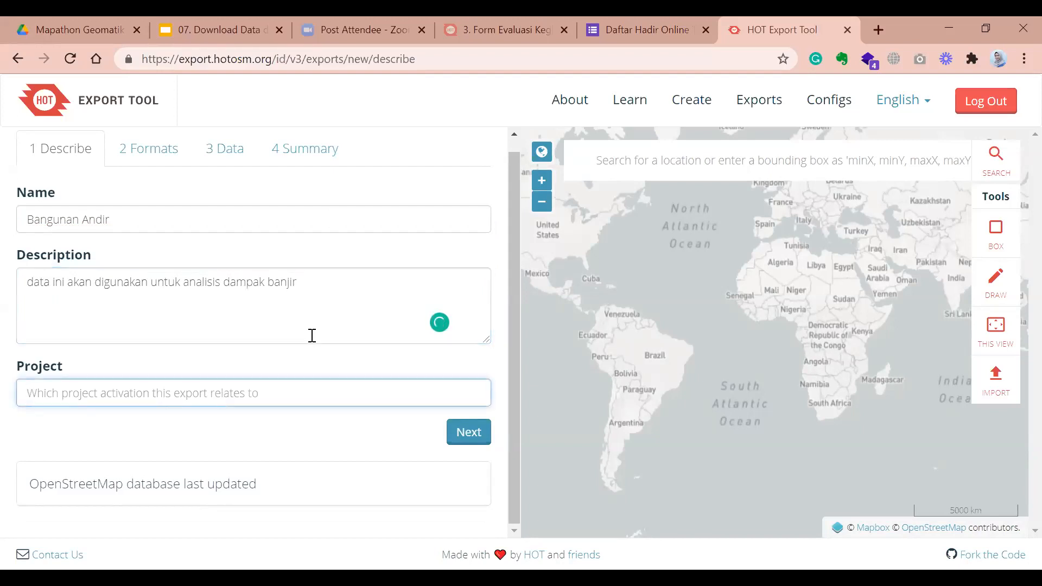
text(HOT)
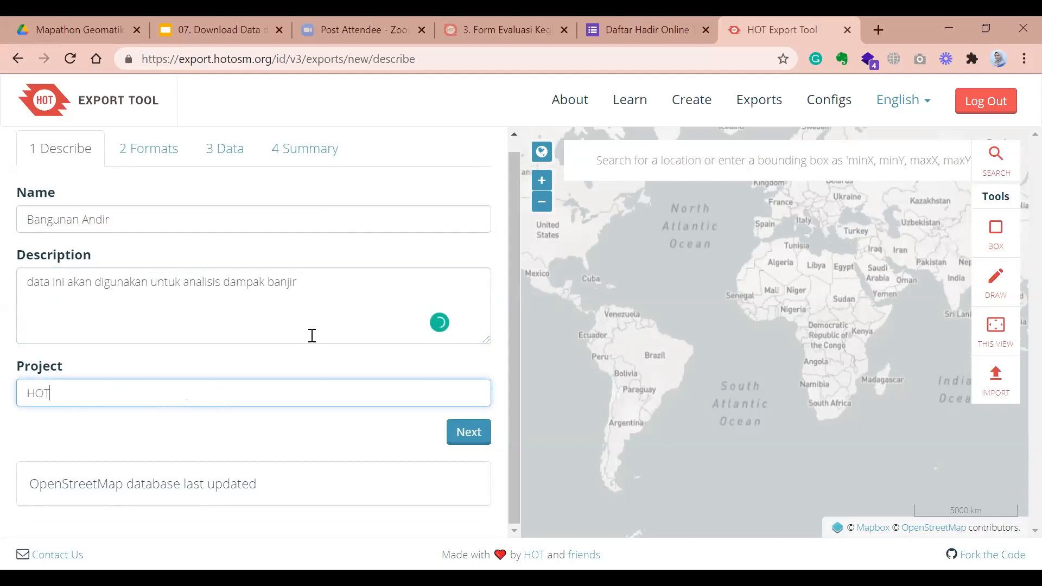
text( project)
Search for "andir", try Andir Tengah in West Java as the area of interest, and clear that selection
click(759, 166)
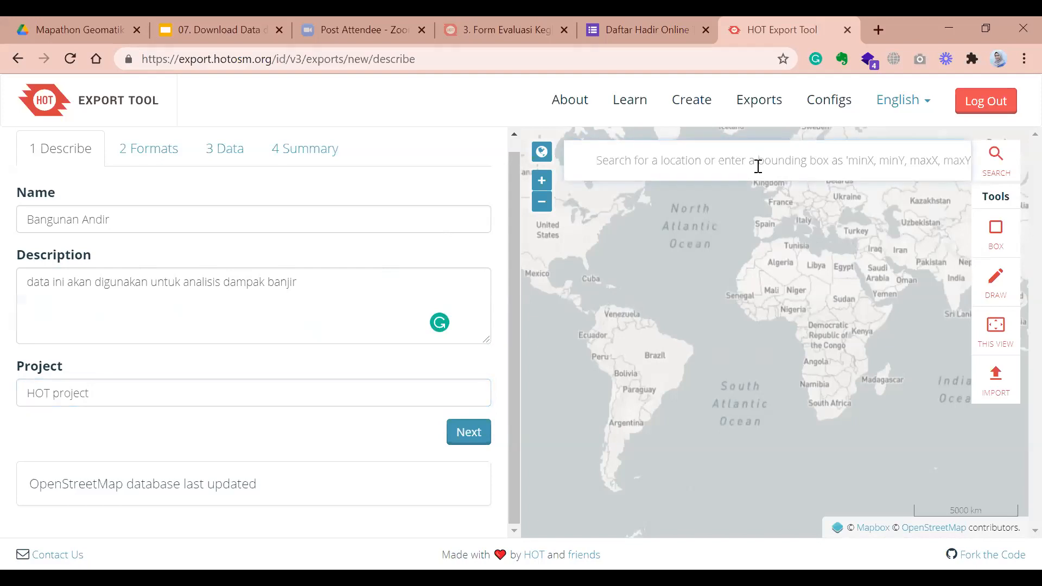
text(andir)
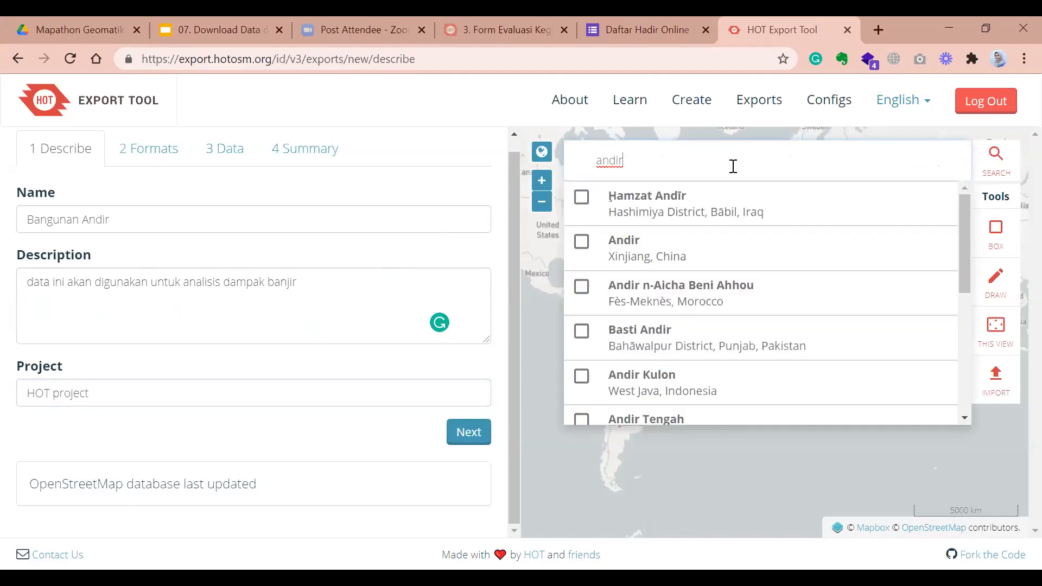
scroll(751, 283, down, 4)
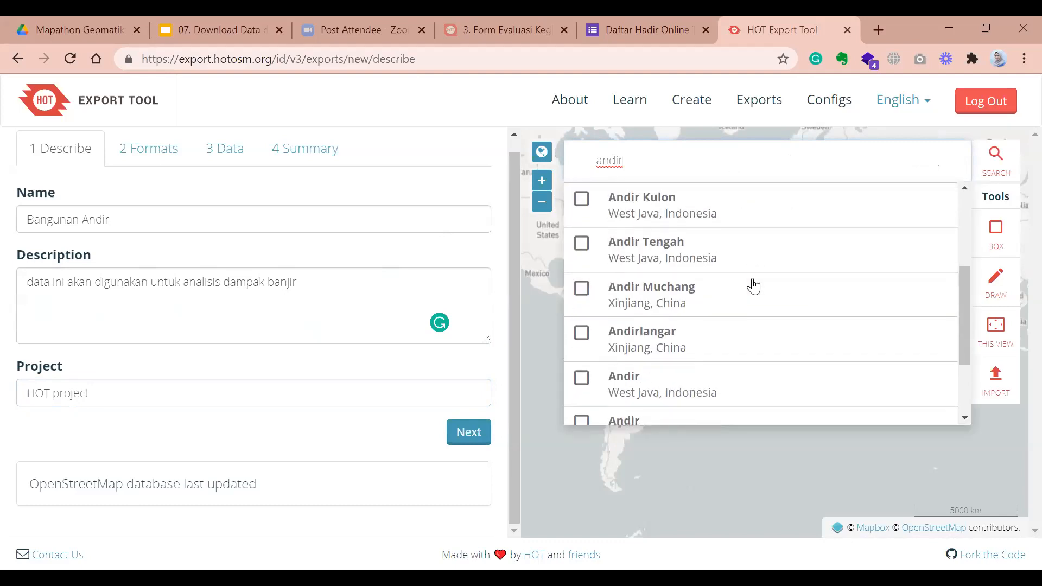
click(707, 233)
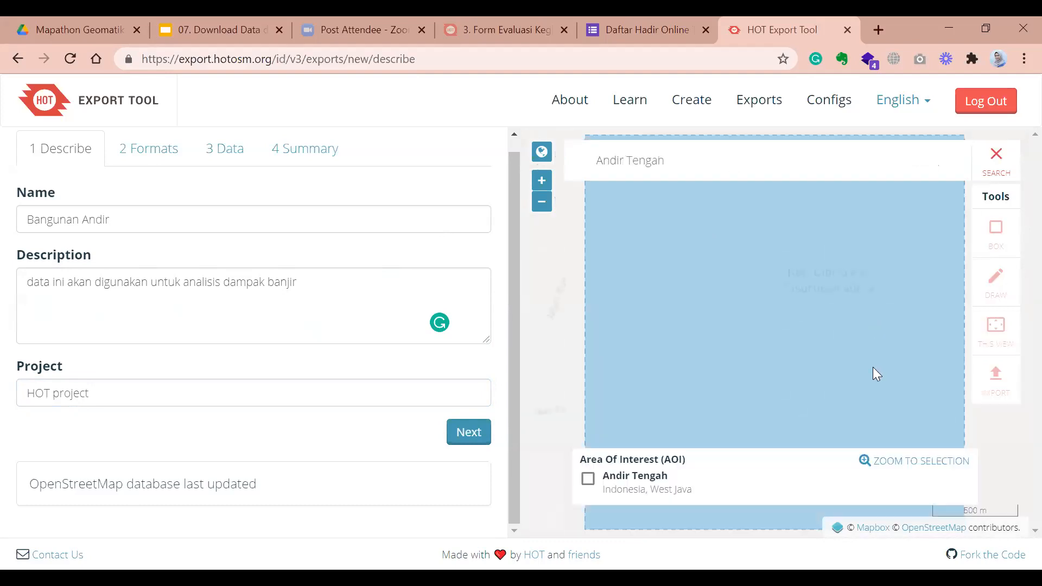
drag(801, 282, 781, 282)
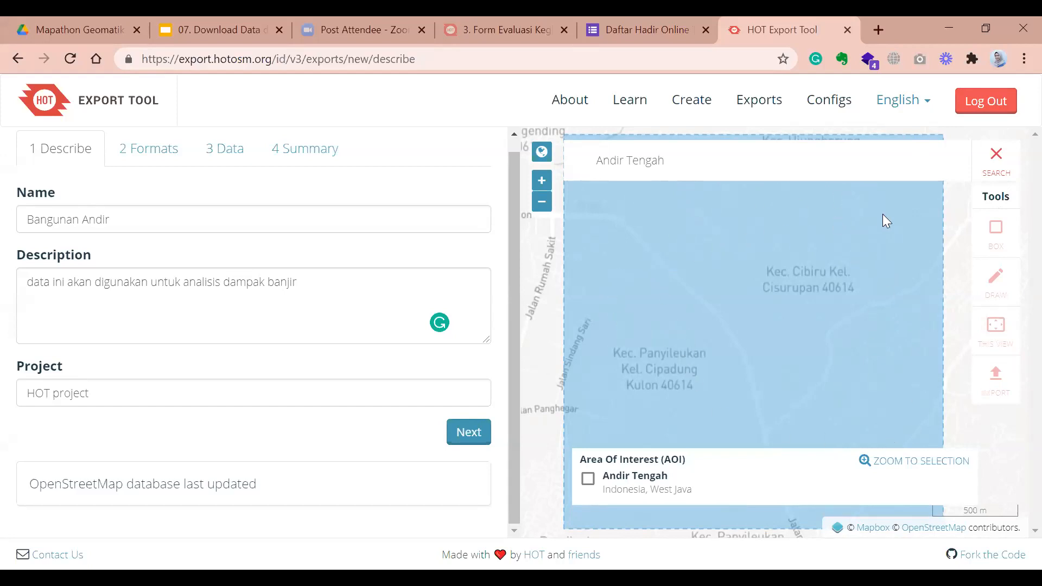
click(997, 156)
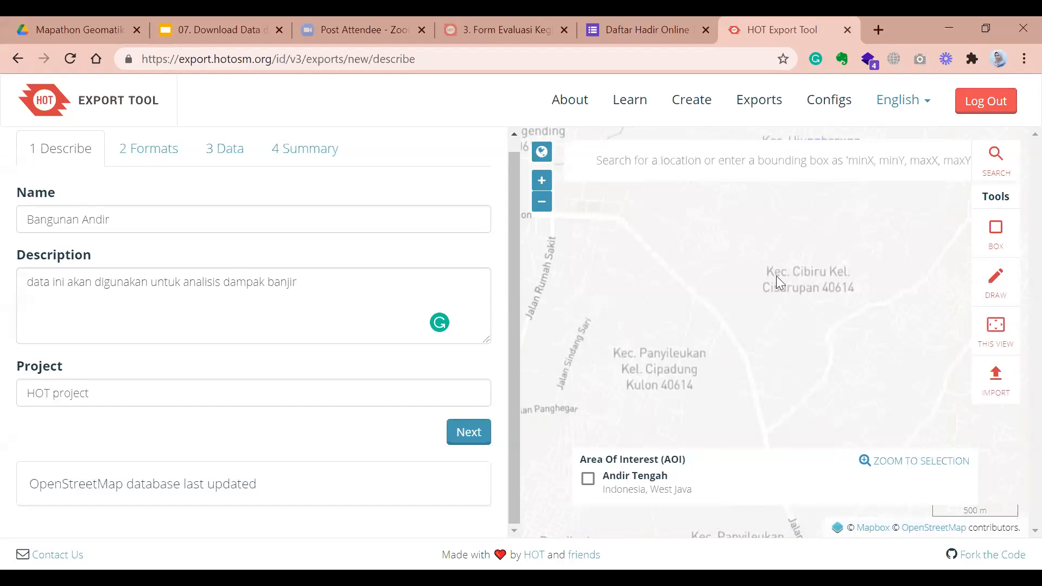
Try a rectangular box as the area of interest northeast of Jalan A.H. Nasution
scroll(795, 282, up, 3)
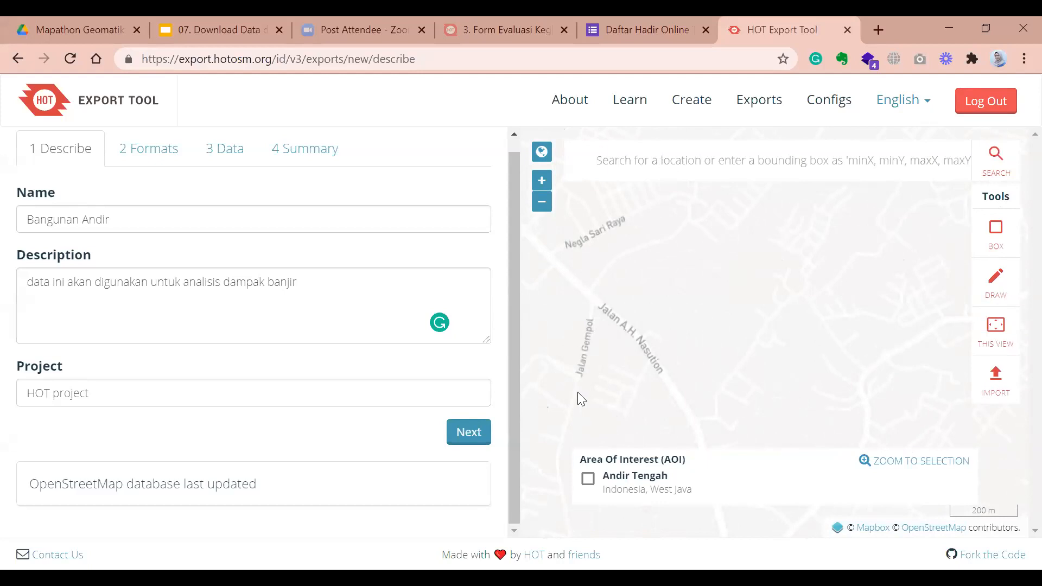
click(996, 231)
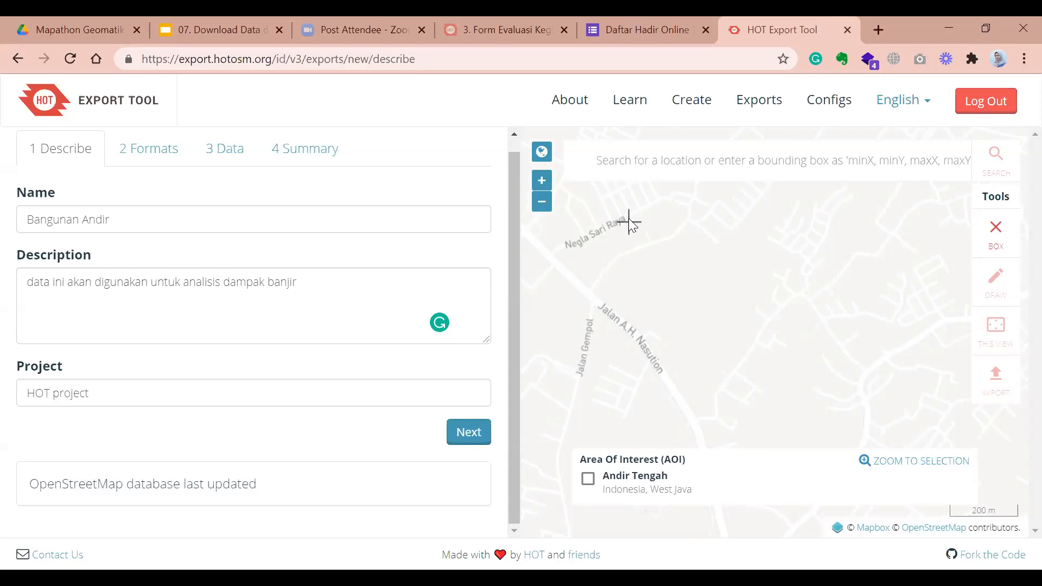
drag(628, 221, 825, 369)
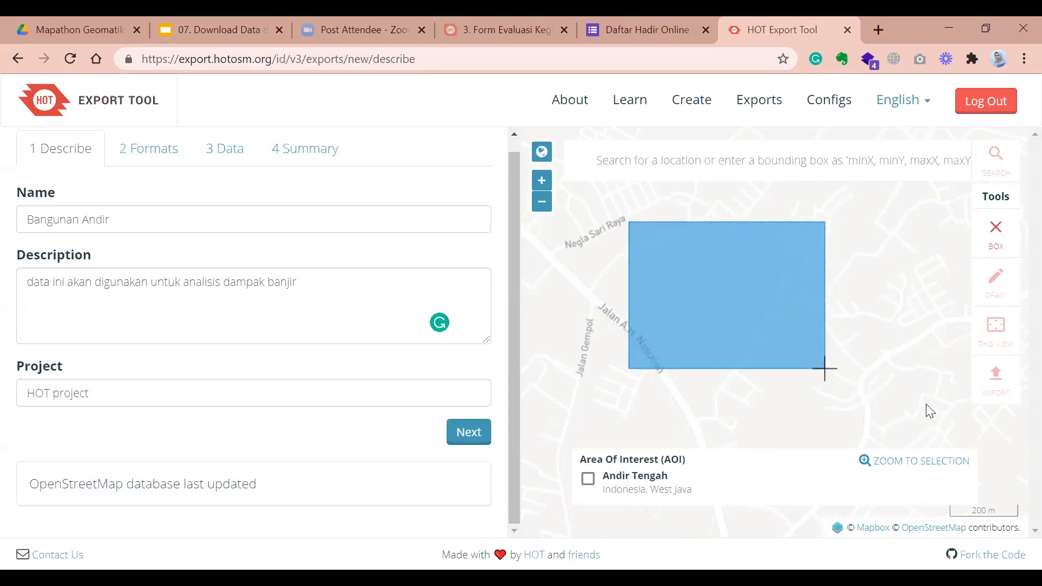
drag(952, 429, 911, 440)
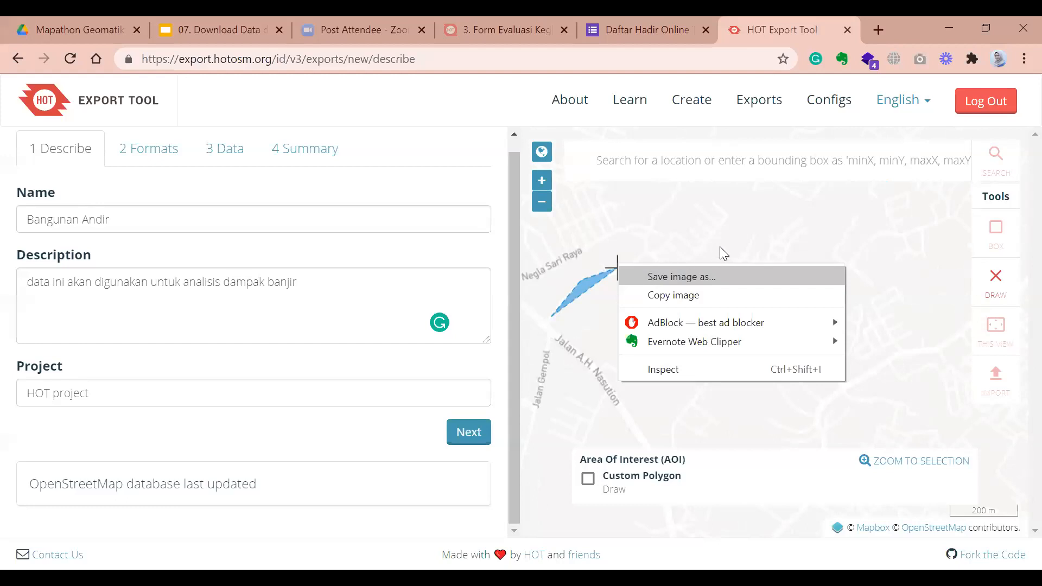
Try a custom polygon along Negla Sari Raya and Jalan A.H. Nasution as the area of interest, and remove it
click(728, 216)
click(781, 239)
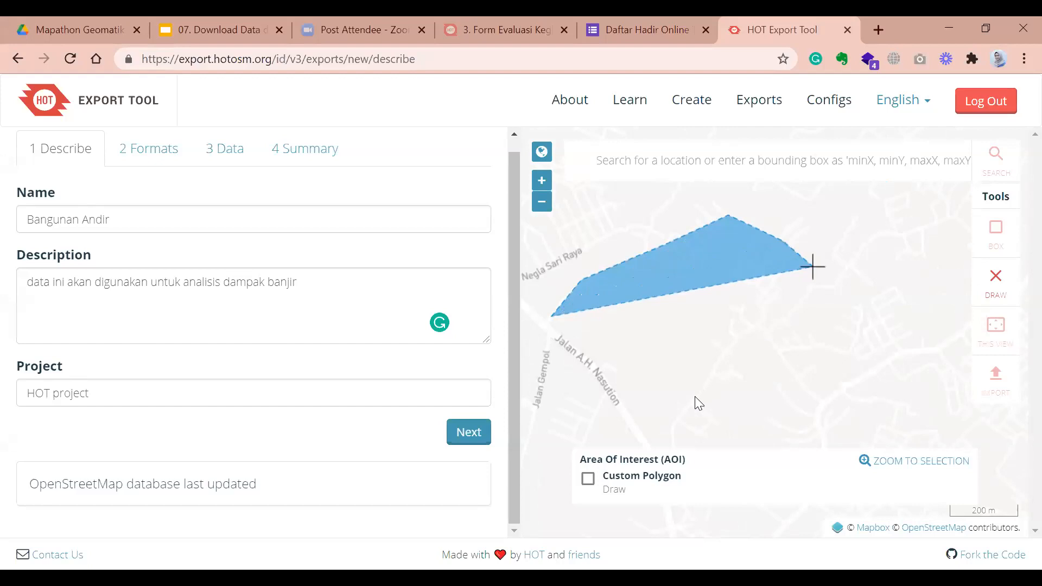
click(823, 276)
click(766, 331)
drag(732, 377, 806, 273)
right_click(805, 273)
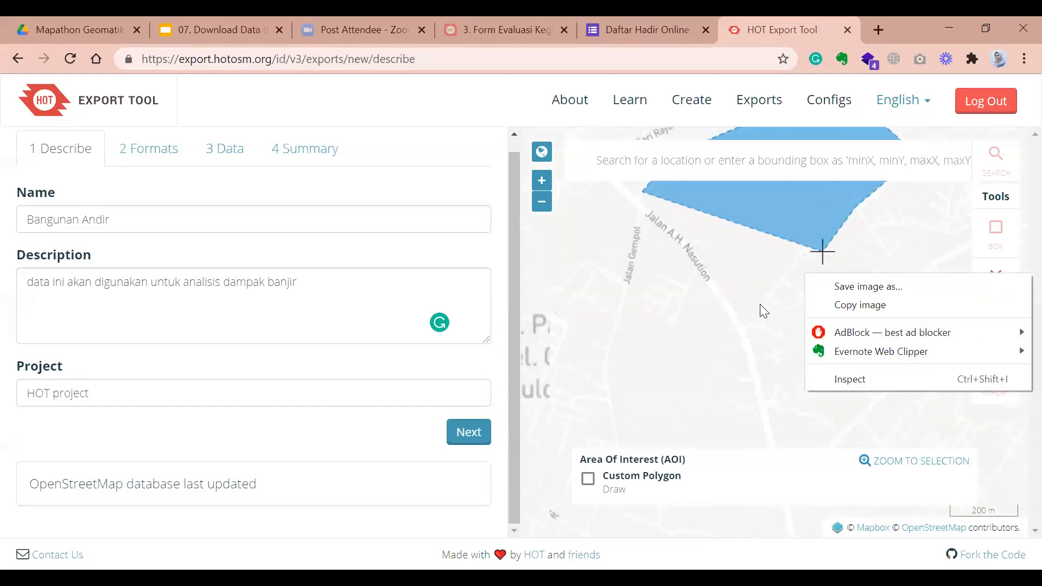
click(774, 281)
click(761, 311)
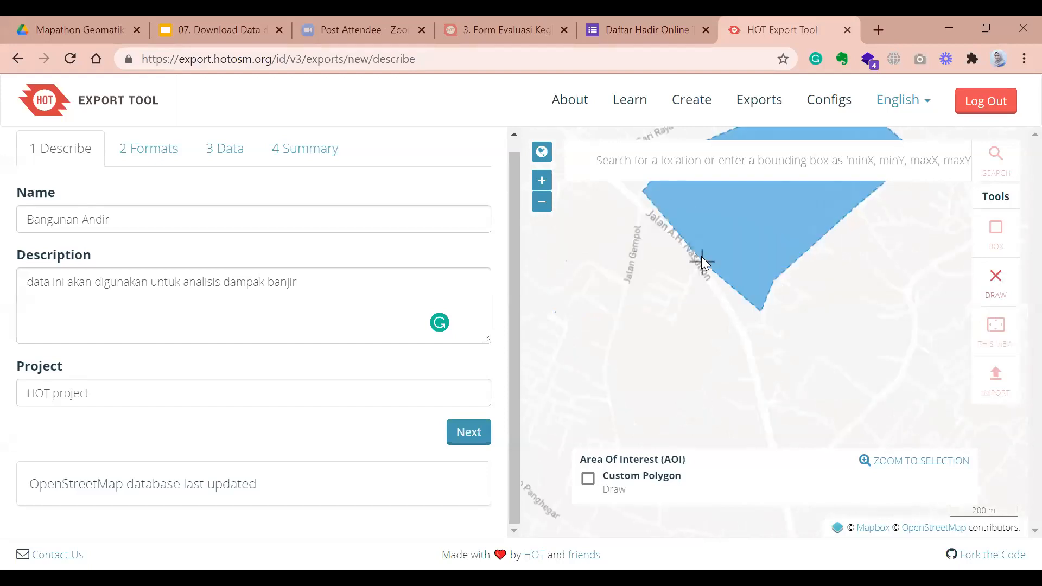
click(656, 211)
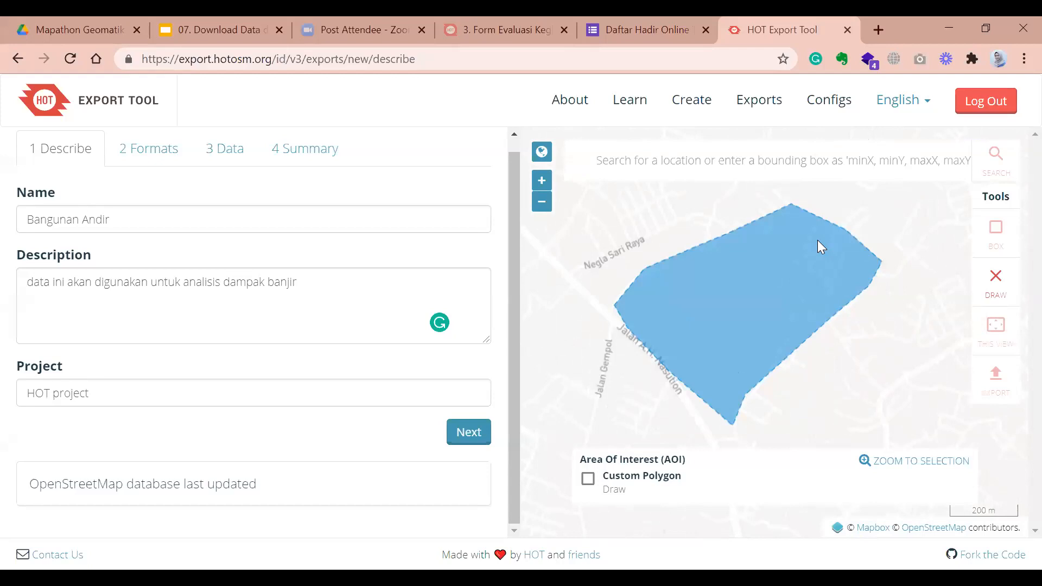
click(995, 278)
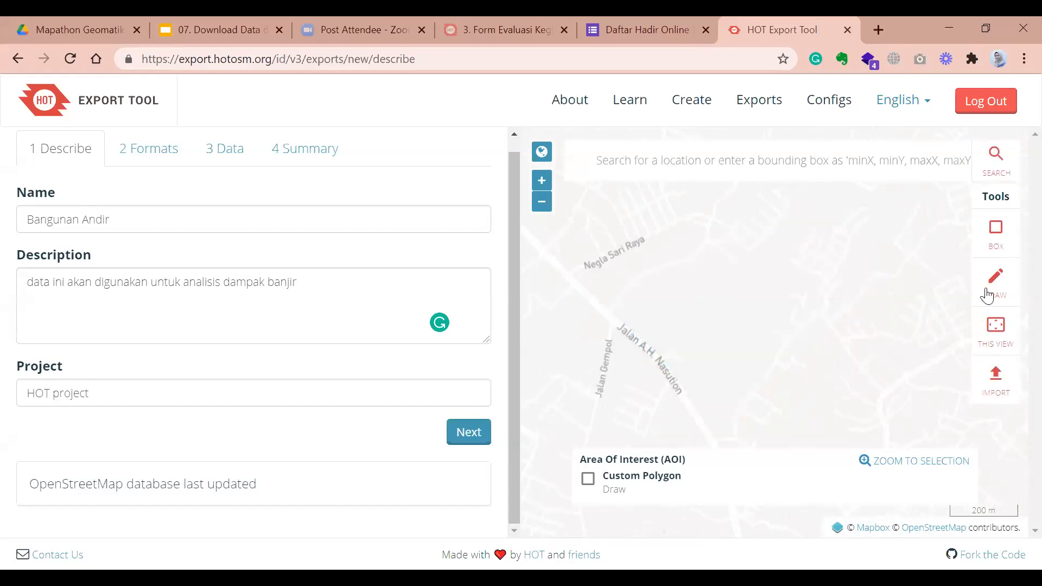
Use the current map view around Jalan A.H. Nasution as the area of interest and check its extent
click(995, 339)
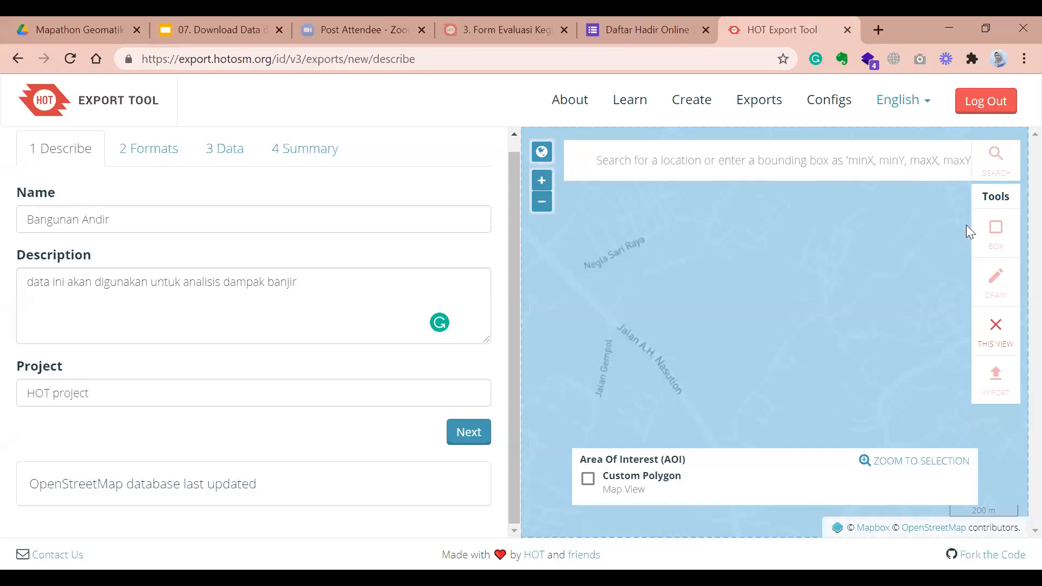
scroll(966, 223, down, 1)
scroll(878, 234, up, 1)
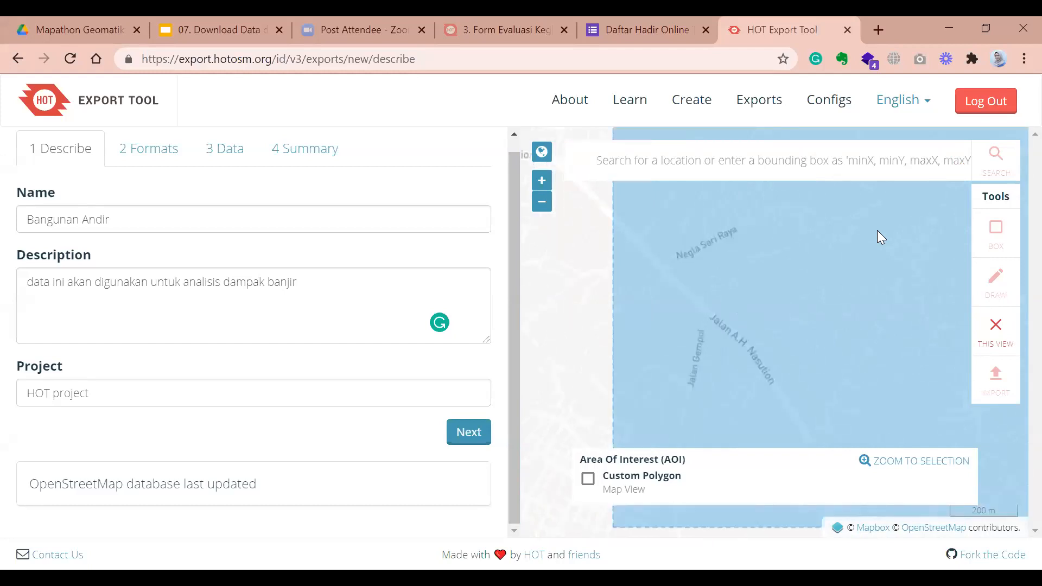
Check the extent of the map-view area of interest around Jalan A.H. Nasution and remove it
scroll(870, 213, up, 1)
scroll(870, 214, down, 1)
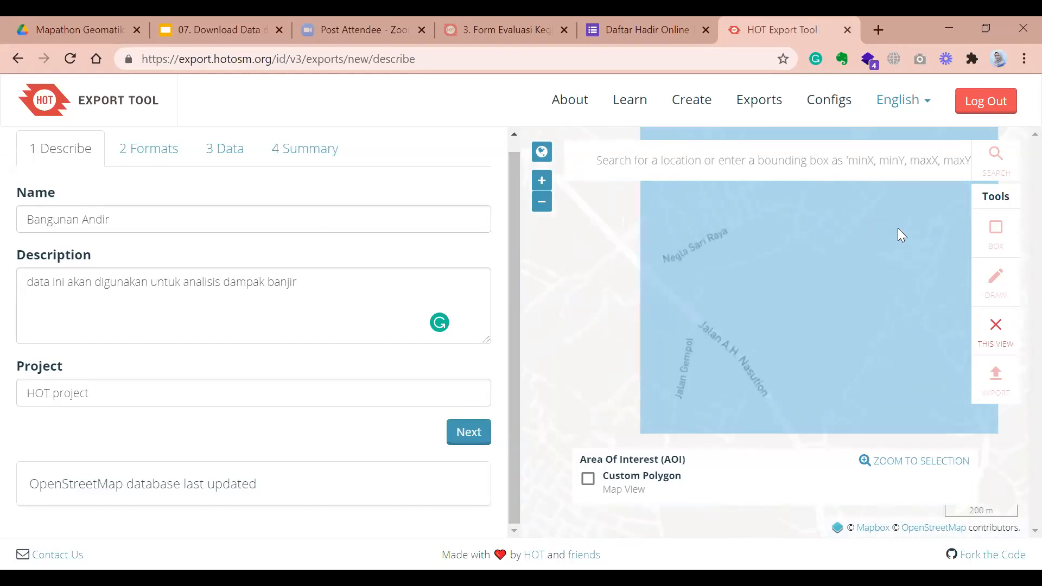
scroll(899, 233, up, 1)
scroll(899, 232, down, 1)
click(997, 331)
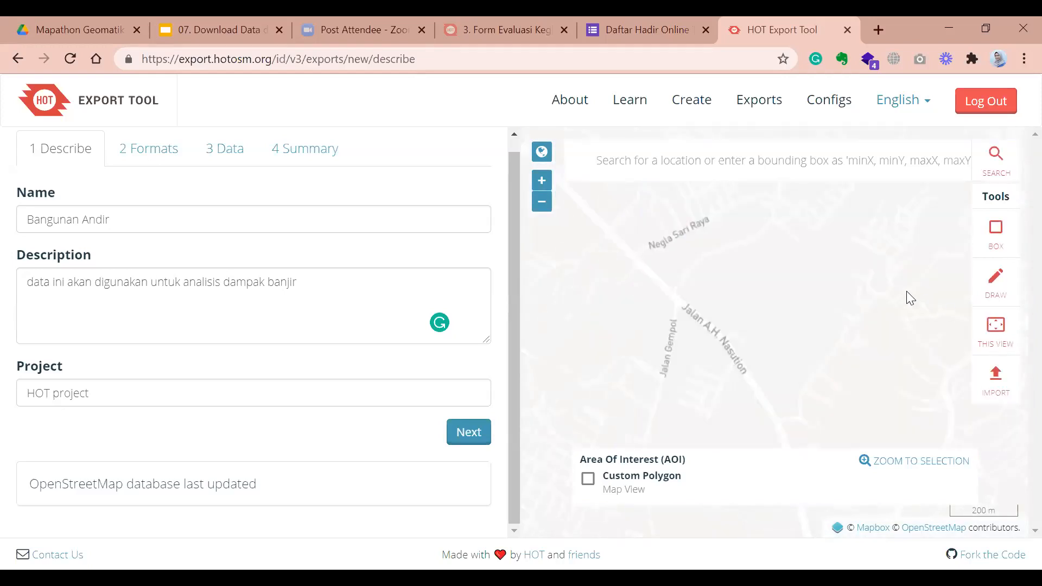
Try a close-up map view of individual buildings as the area of interest, check its extent, and remove it
scroll(904, 288, up, 2)
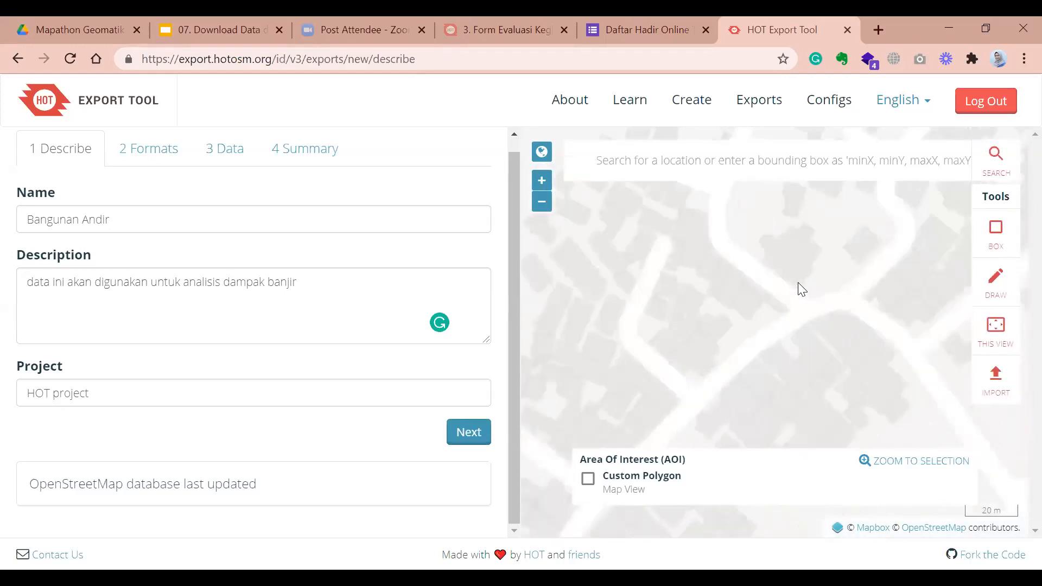
scroll(801, 282, up, 2)
drag(794, 273, 780, 263)
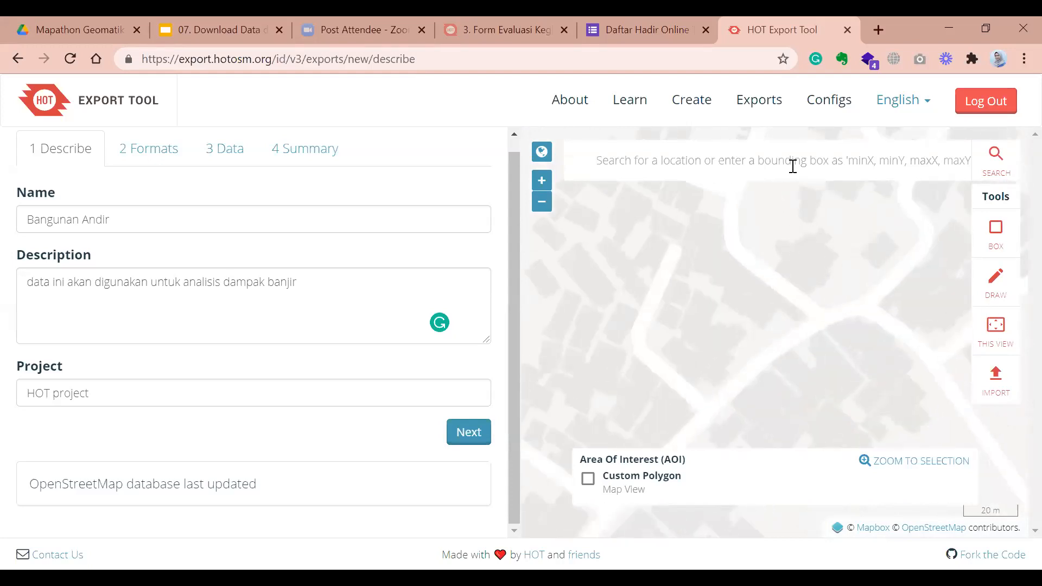
click(997, 336)
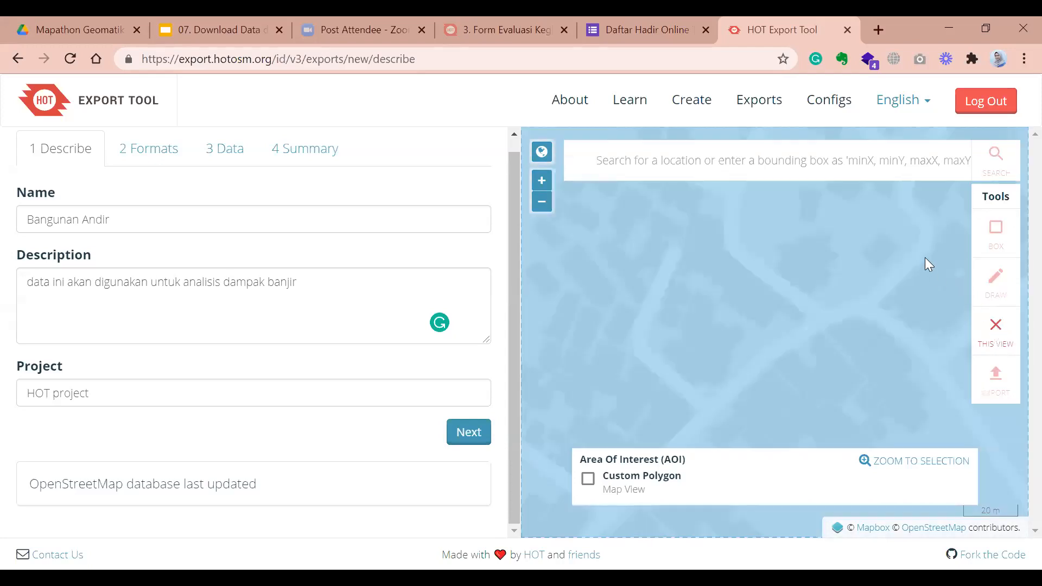
scroll(953, 240, down, 1)
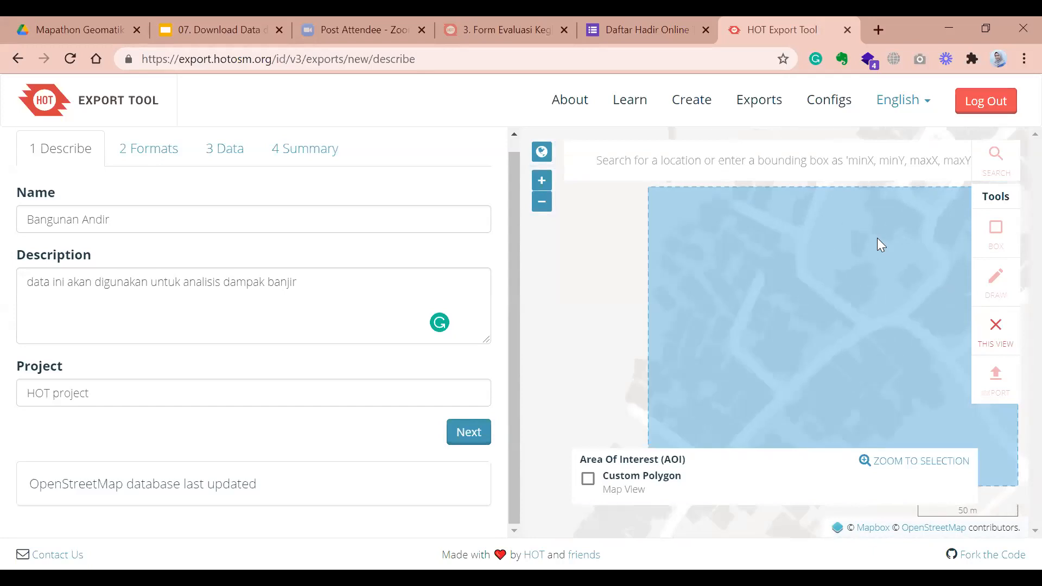
scroll(878, 238, up, 1)
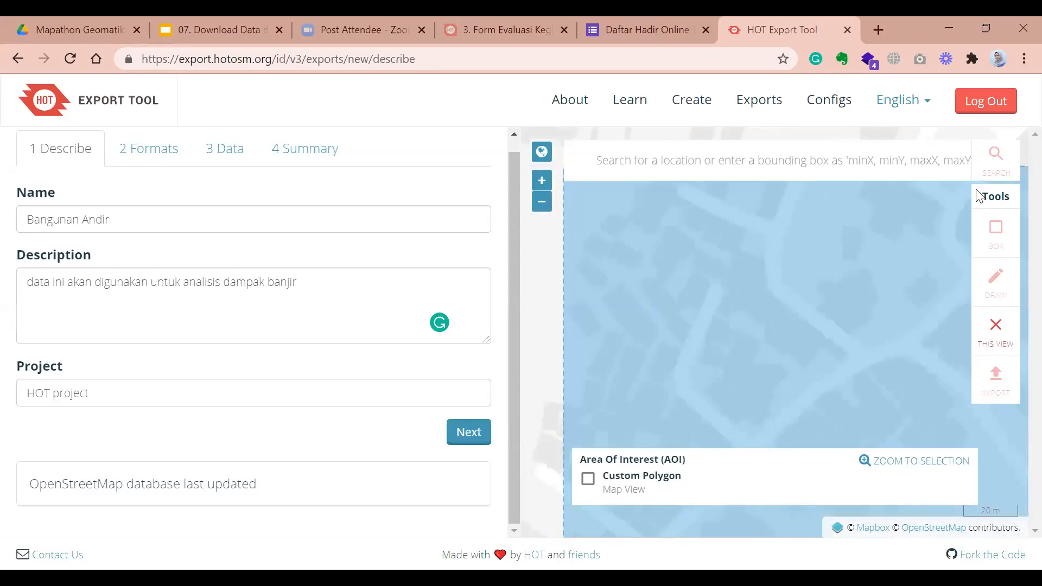
click(997, 327)
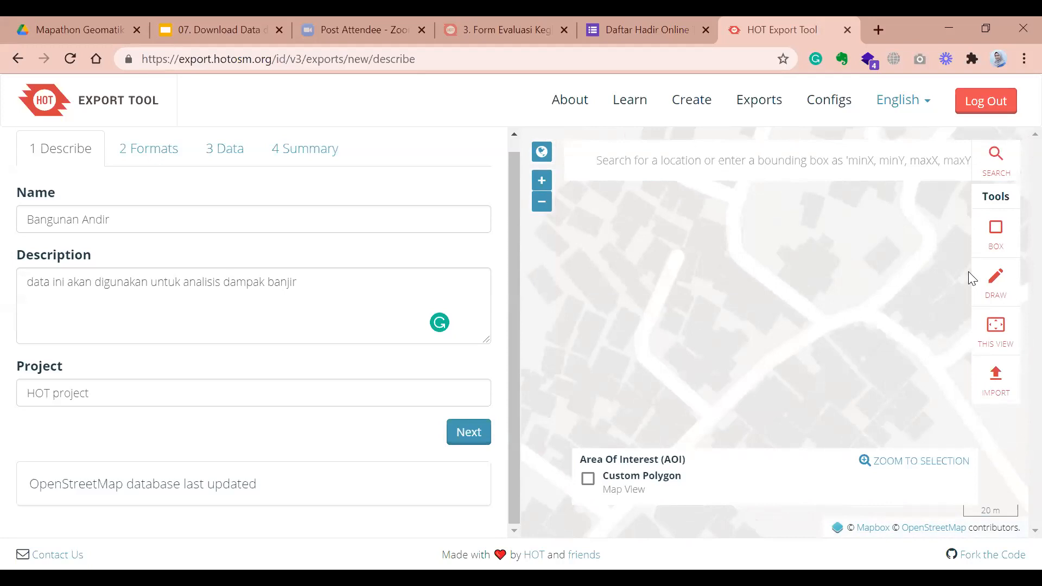
Start importing an area of interest from a GeoJSON file and browse to the pinned personal documents folder
click(1002, 377)
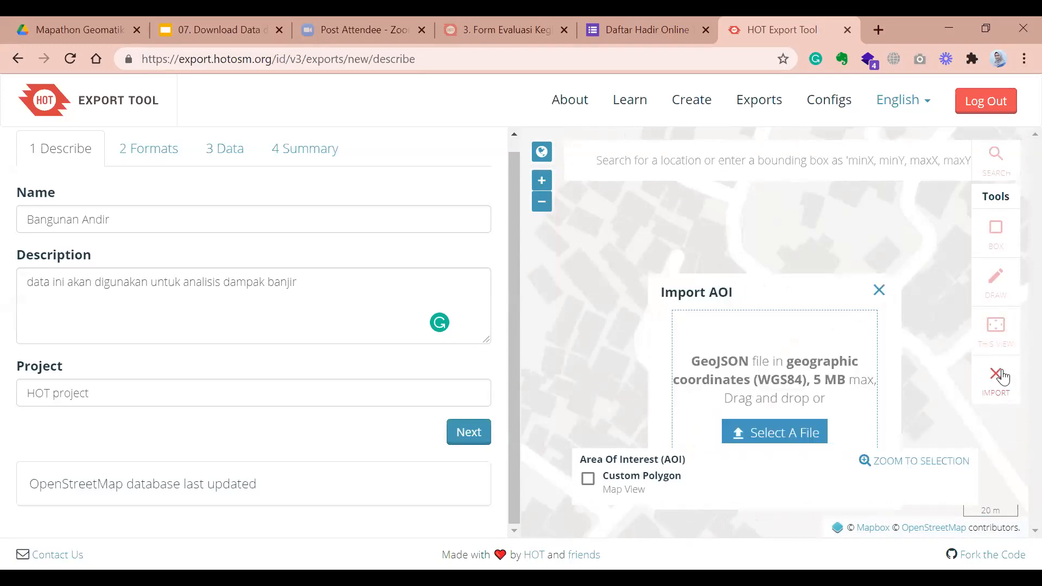
drag(779, 291, 774, 264)
click(792, 310)
click(801, 432)
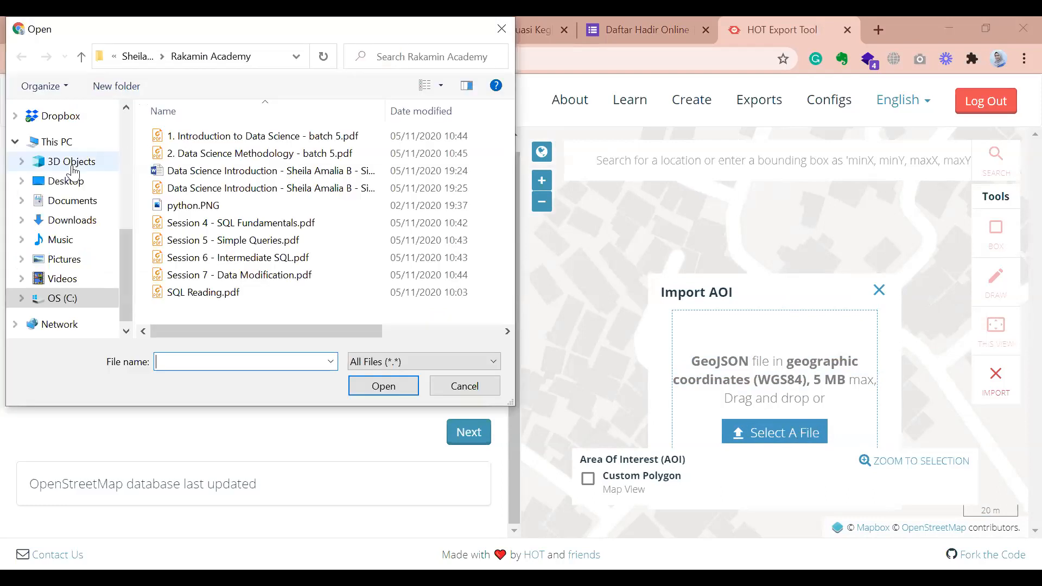
scroll(82, 215, up, 2)
click(82, 217)
scroll(81, 210, up, 3)
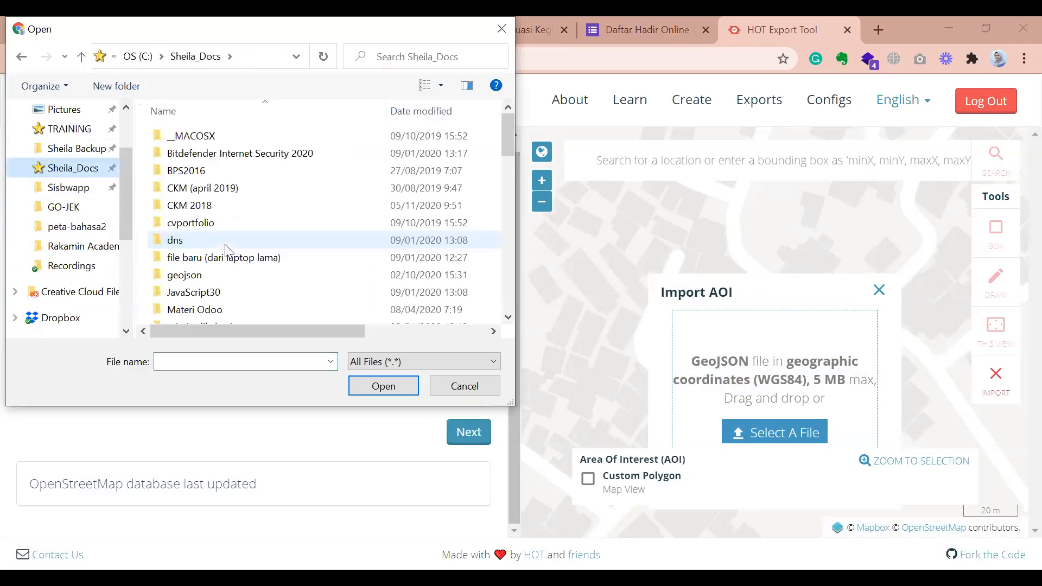
Enter "andir" as the file search term in the documents folder and clear it
click(392, 61)
text(andir)
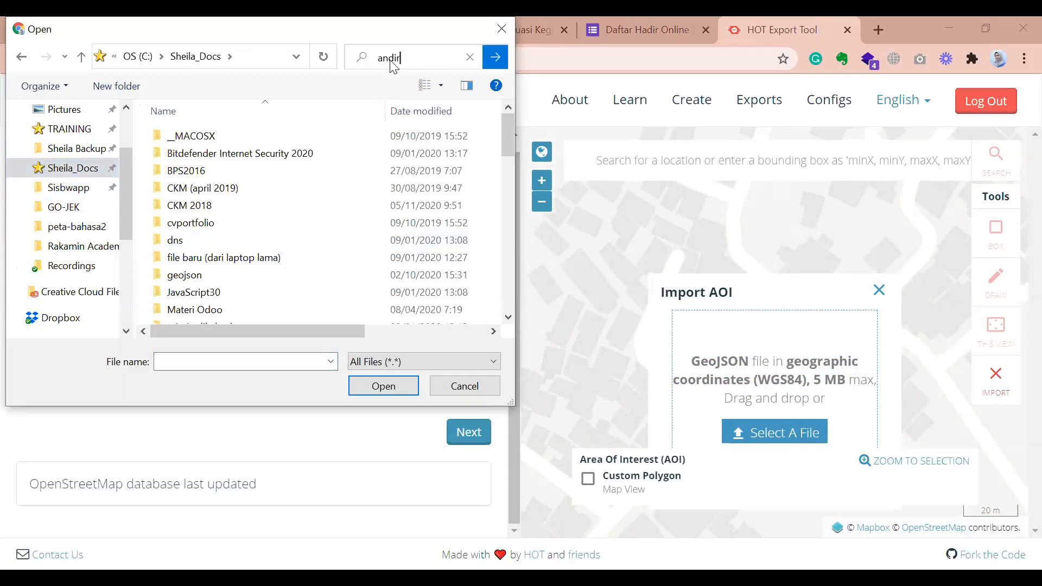
key(BackSpace)
key(BackSpace)
key(BackSpace)
key(BackSpace)
key(BackSpace)
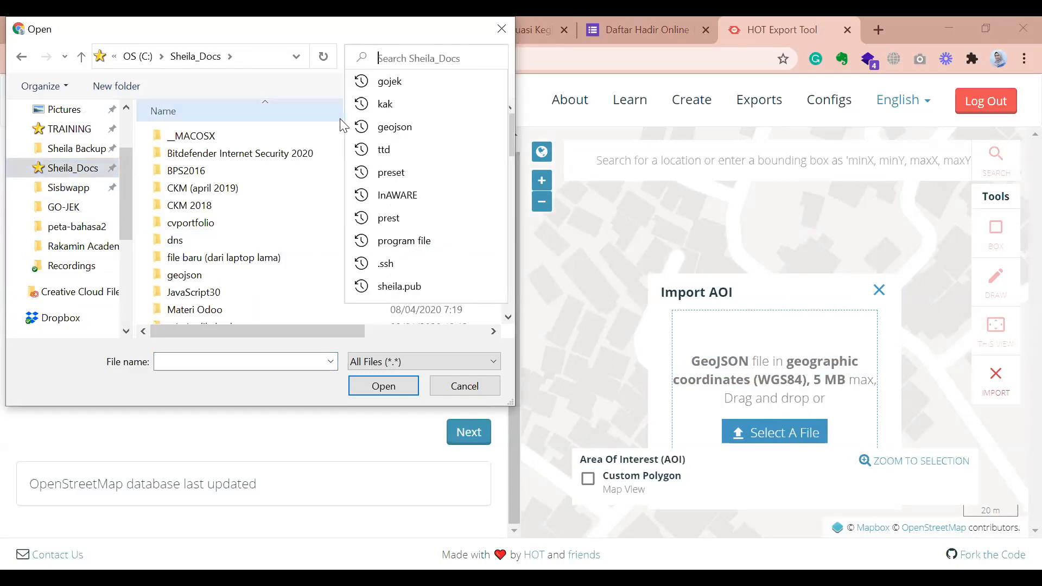
Search the folder for "geojson" and import a boundary file covering Campaka, Maleber, Garuda and Arjuna as the area of interest
text(ge)
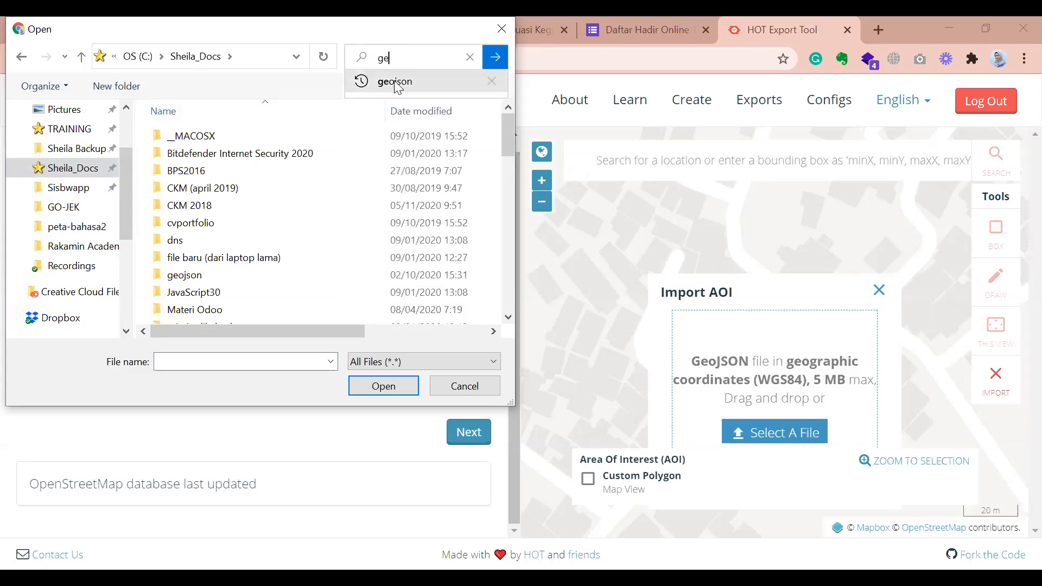
click(398, 82)
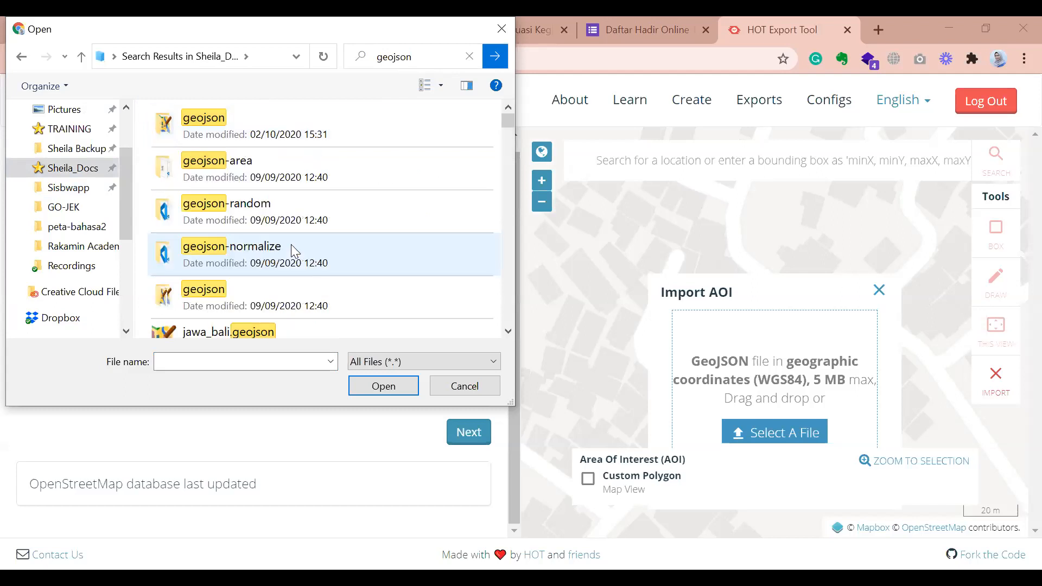
scroll(291, 244, down, 2)
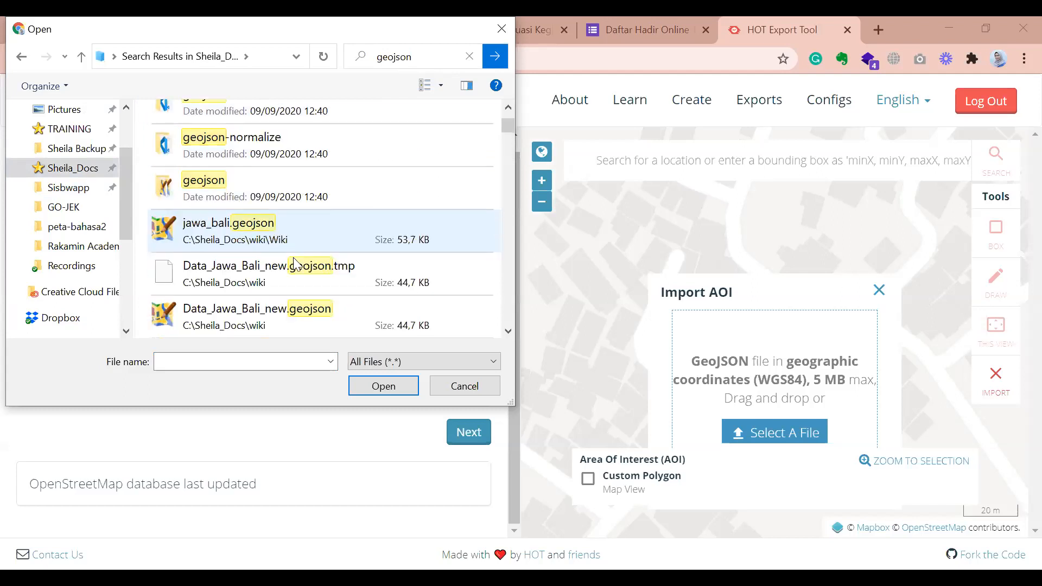
scroll(298, 243, down, 2)
scroll(279, 137, up, 4)
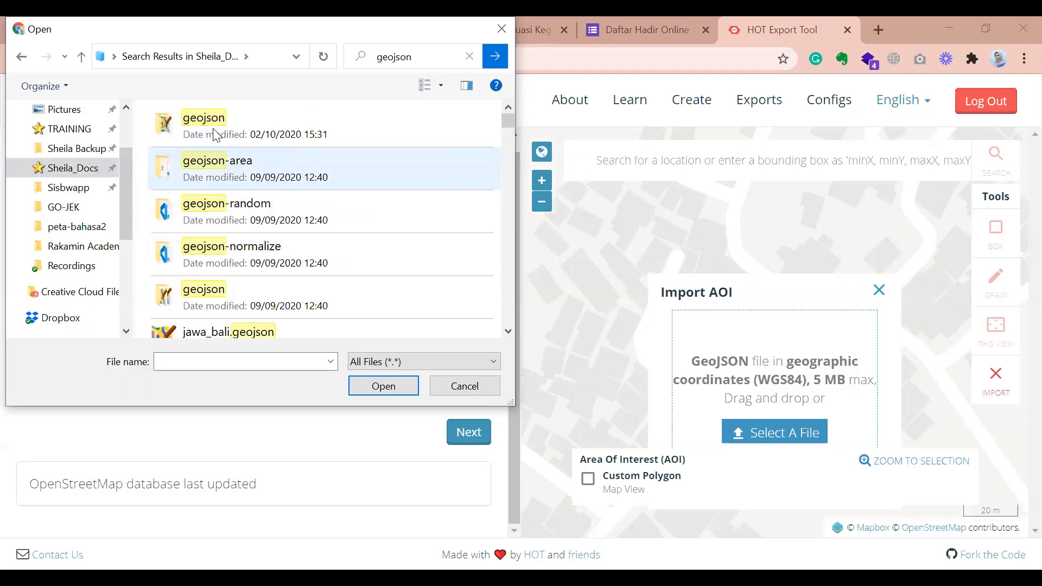
click(380, 378)
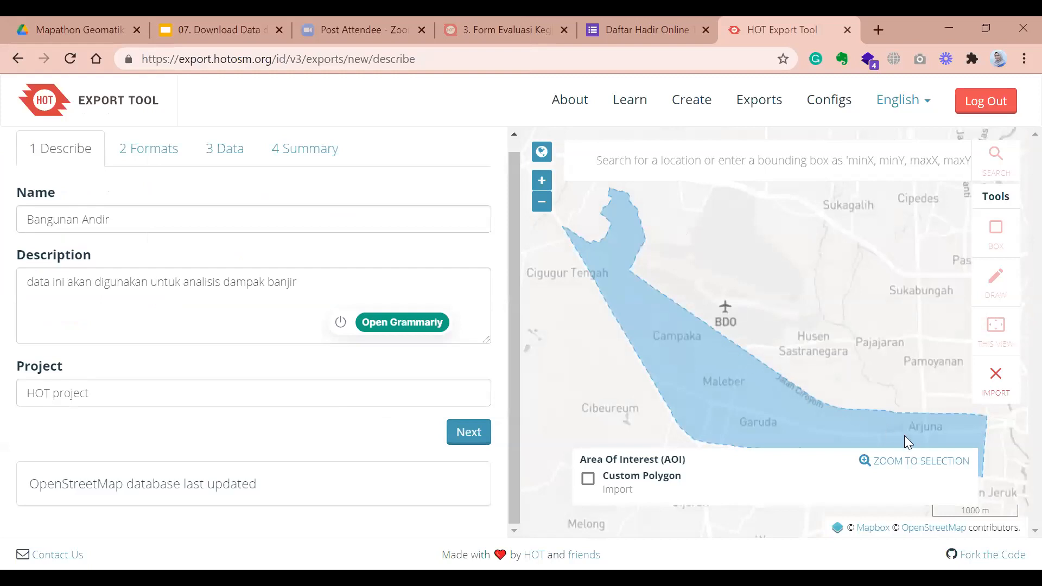
Examine the imported boundary in overview and close up, and remove it from the map
scroll(681, 275, up, 2)
scroll(652, 281, down, 2)
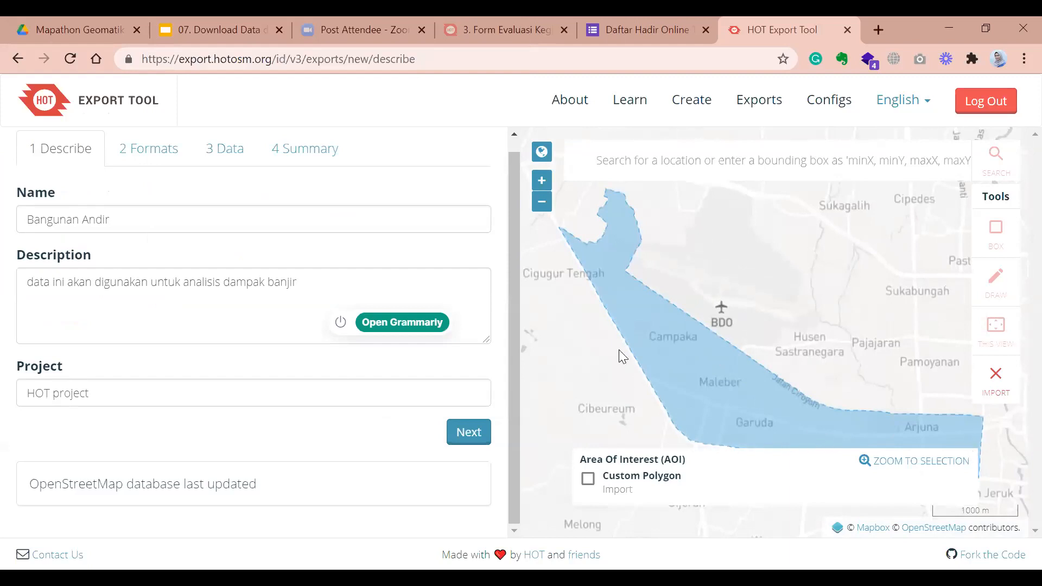
scroll(600, 220, up, 2)
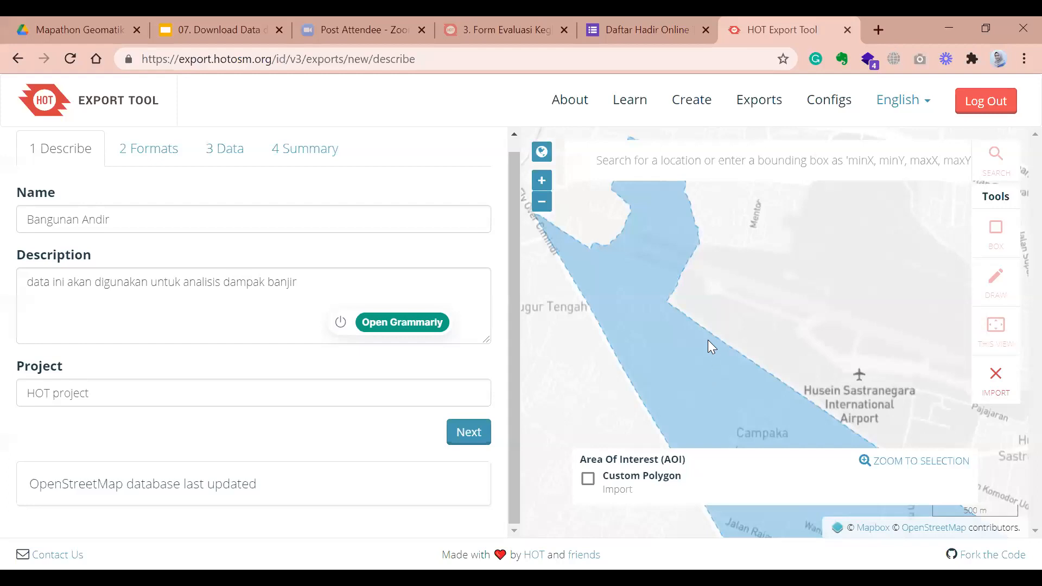
scroll(708, 340, up, 5)
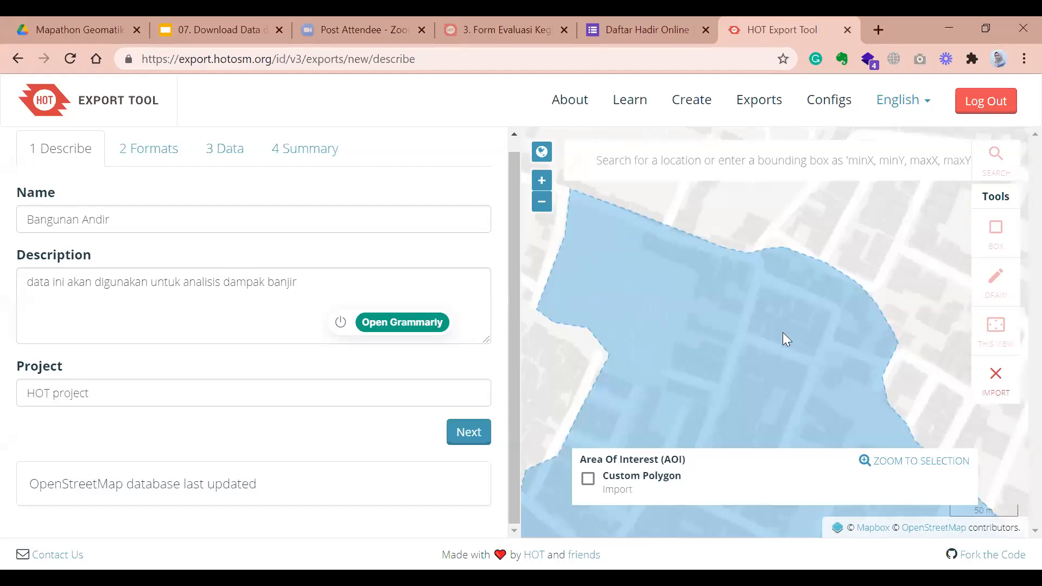
scroll(784, 308, down, 2)
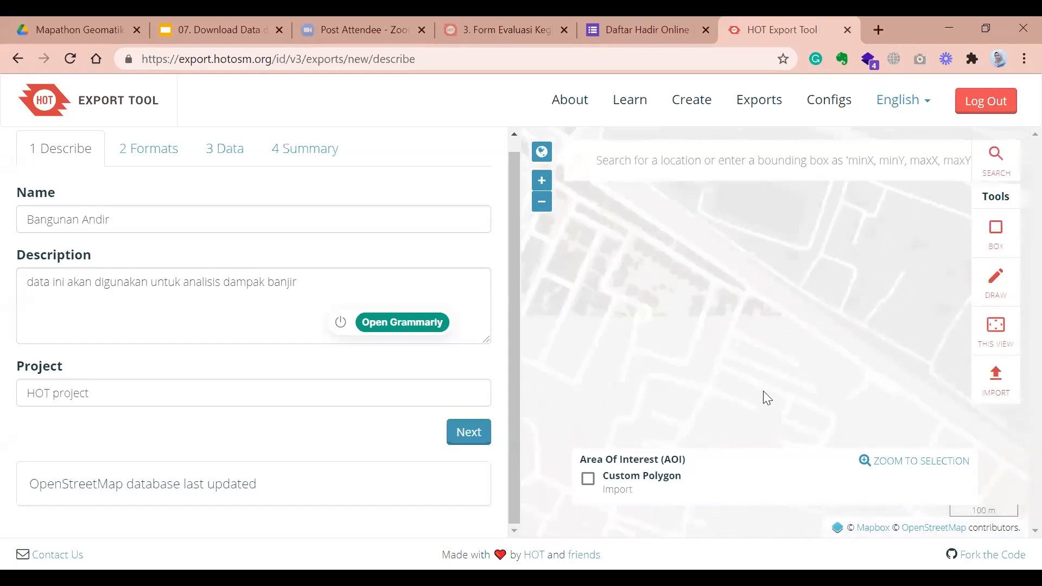
Draw a small rectangular box over the street blocks as the area of interest
scroll(846, 302, up, 1)
click(988, 232)
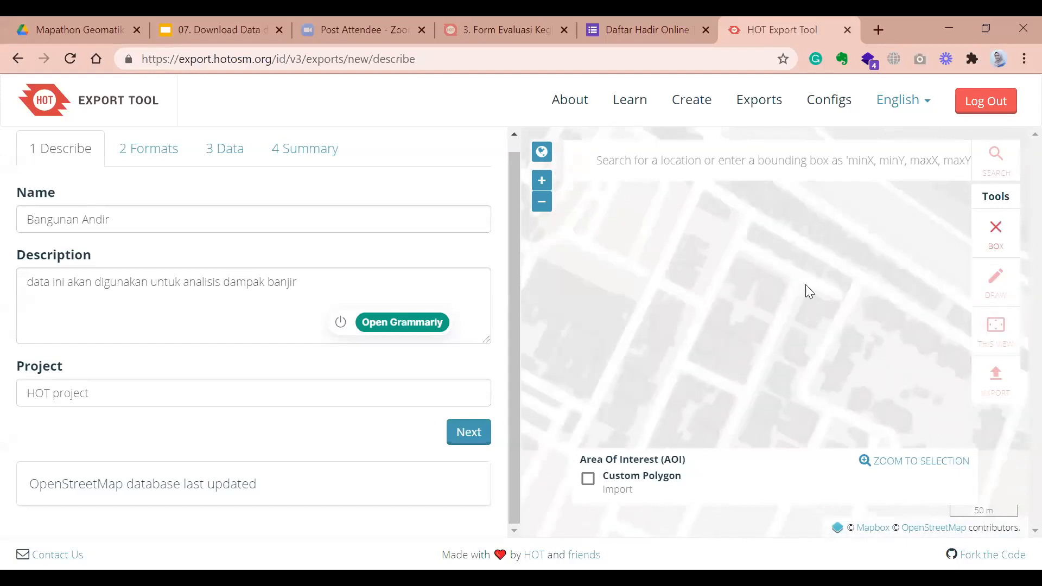
drag(611, 298, 661, 341)
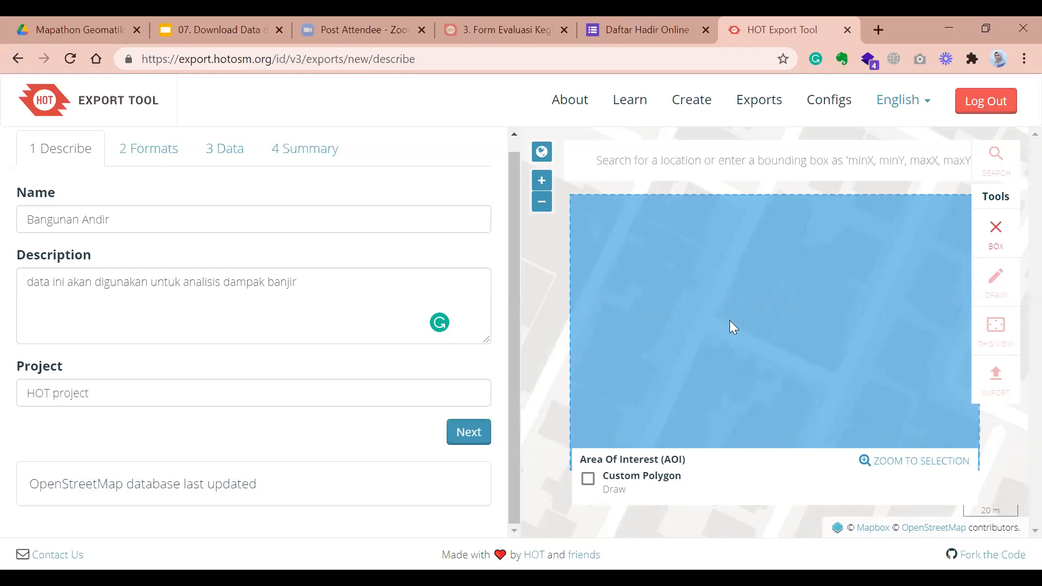
Choose Shapefile instead of GeoPackage as the export file format and continue to the data selection
click(474, 443)
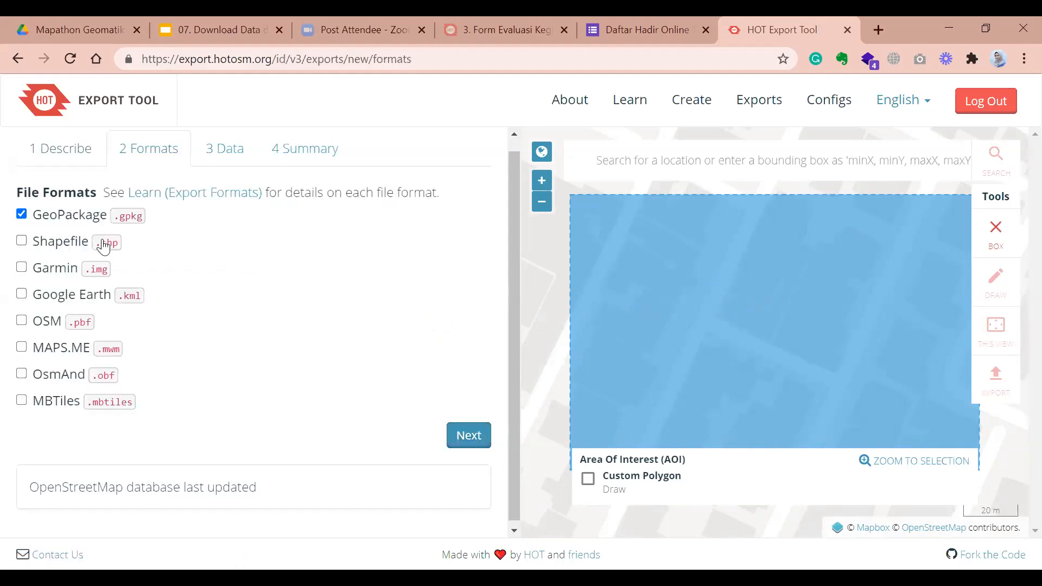
click(22, 215)
click(22, 243)
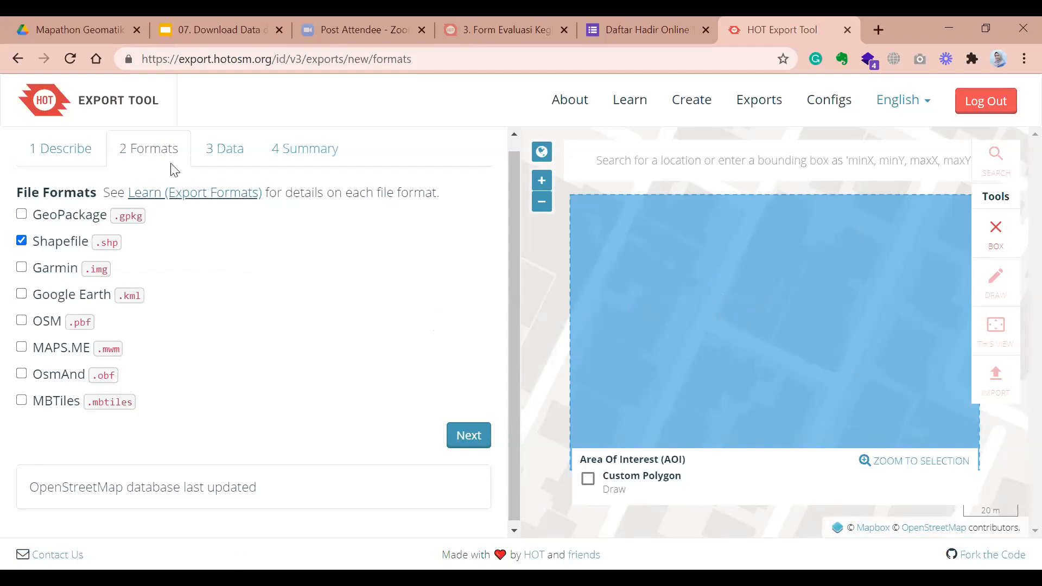
click(469, 435)
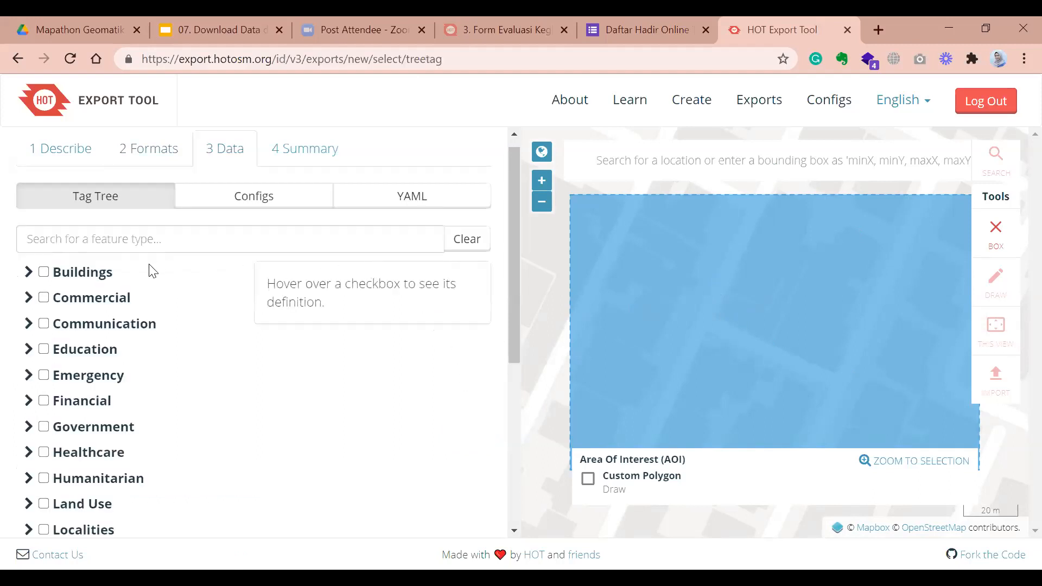
Select Buildings, Education and Transportation as the feature types to export
scroll(296, 312, down, 1)
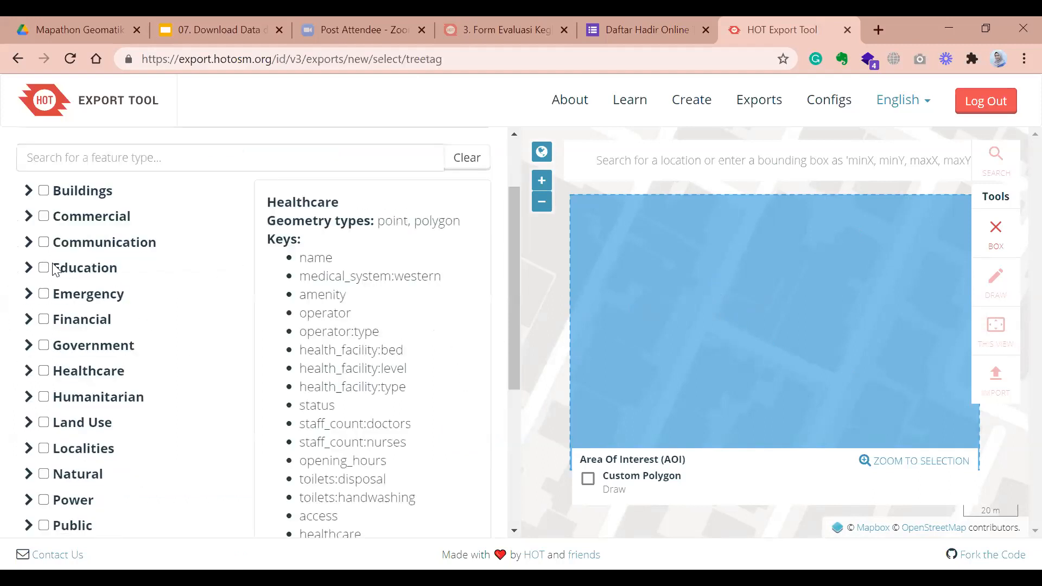
scroll(123, 280, up, 1)
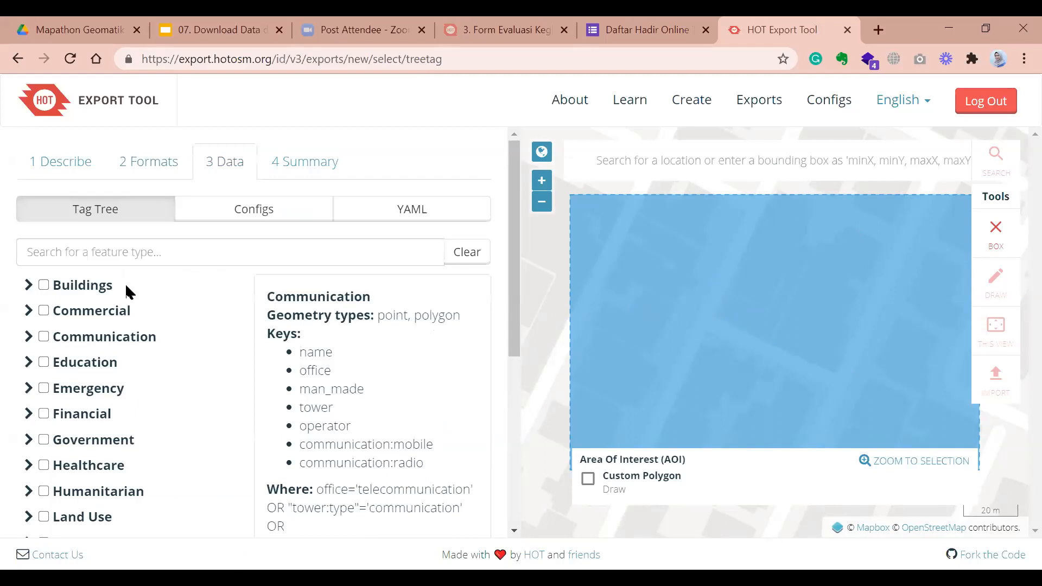
click(42, 286)
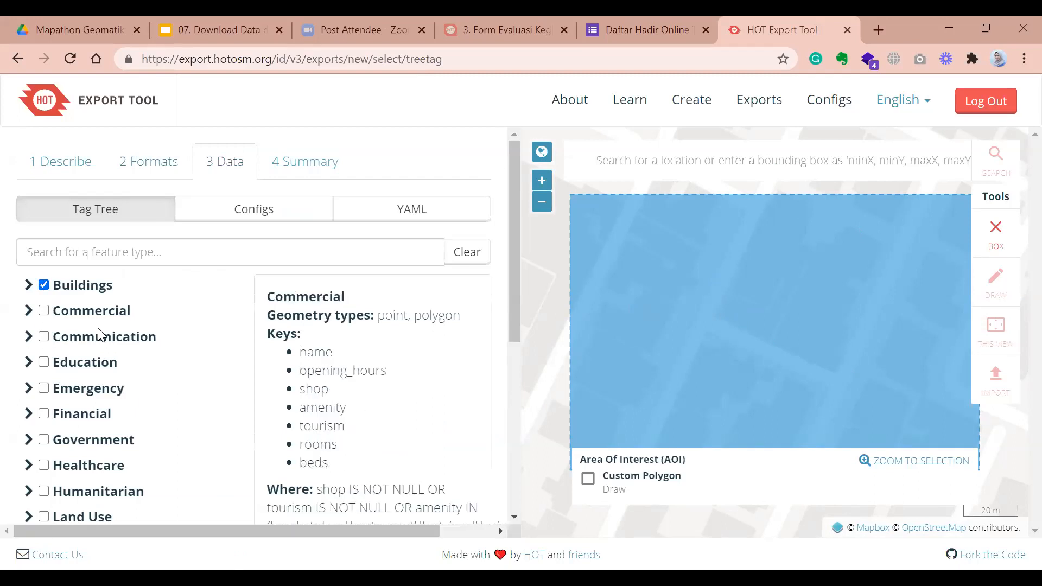
scroll(97, 416, down, 3)
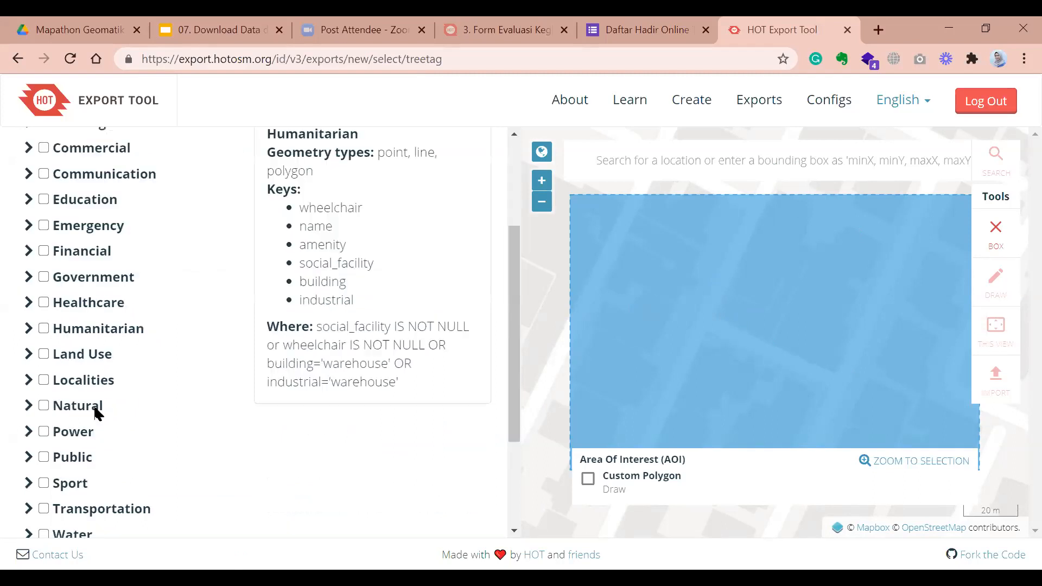
scroll(139, 349, up, 3)
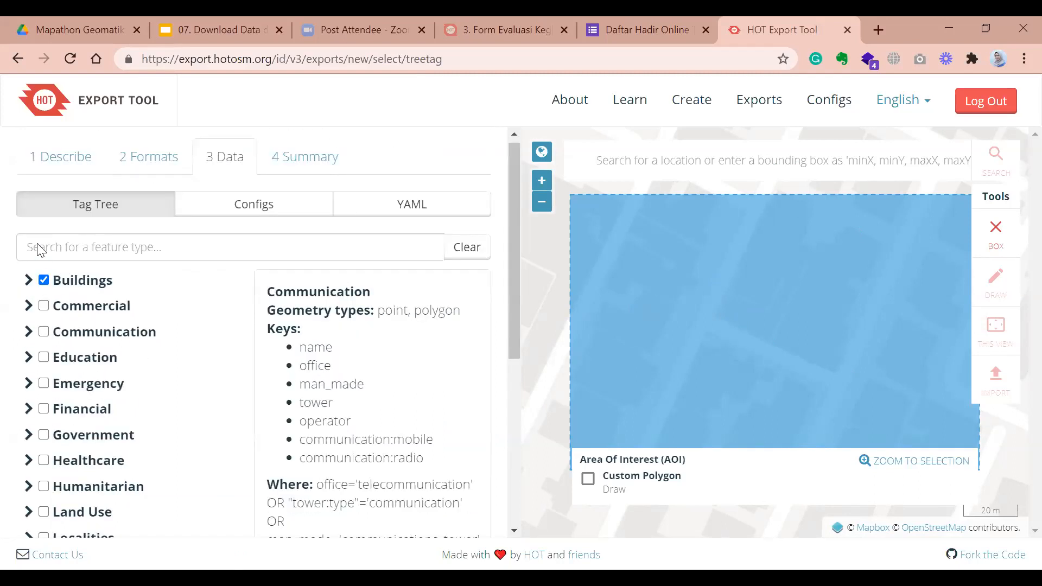
scroll(45, 203, down, 3)
click(44, 201)
scroll(349, 312, up, 3)
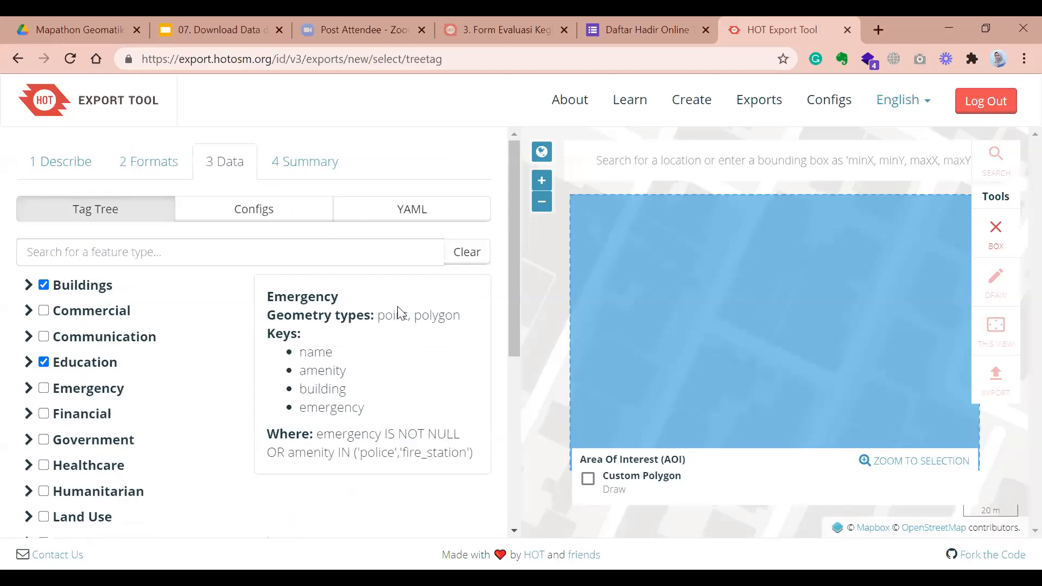
scroll(402, 315, down, 5)
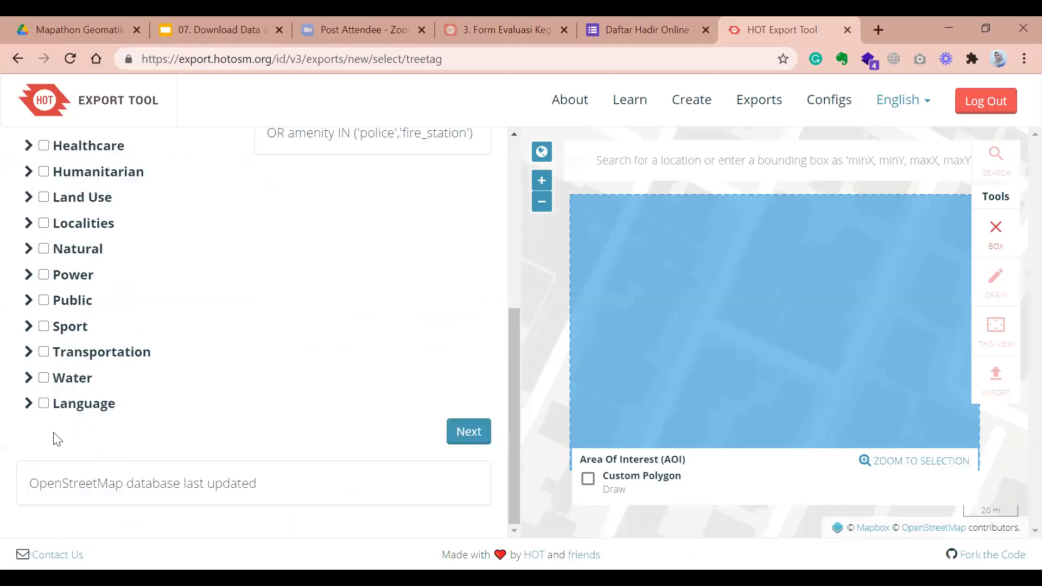
mouse_move(39, 359)
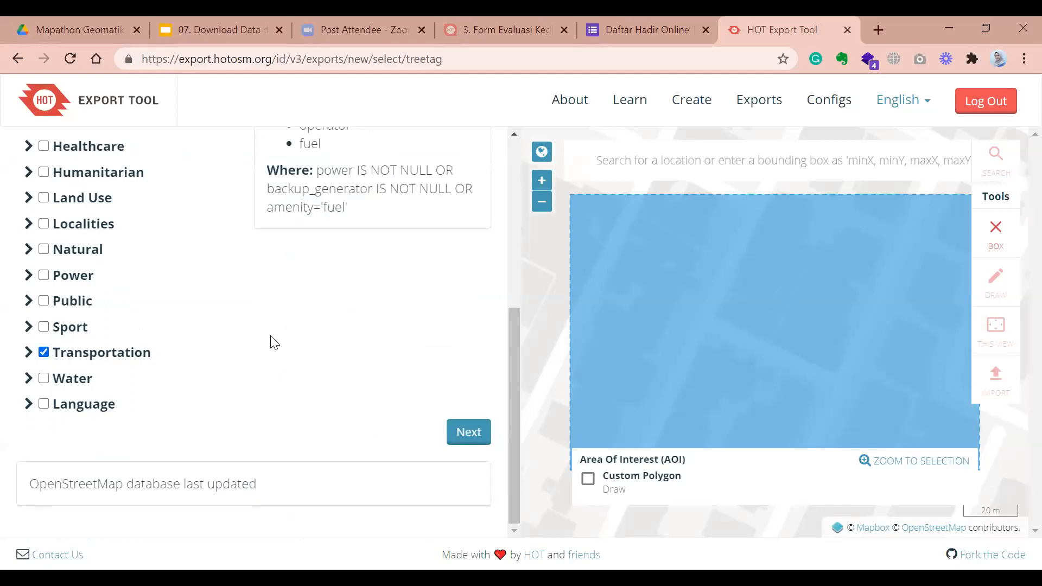
Limit the Transportation features to Road, excluding Airport, Ferry Terminal, Train Station, Bus Station, Footpath, Railway, Parking and Barrier
click(31, 356)
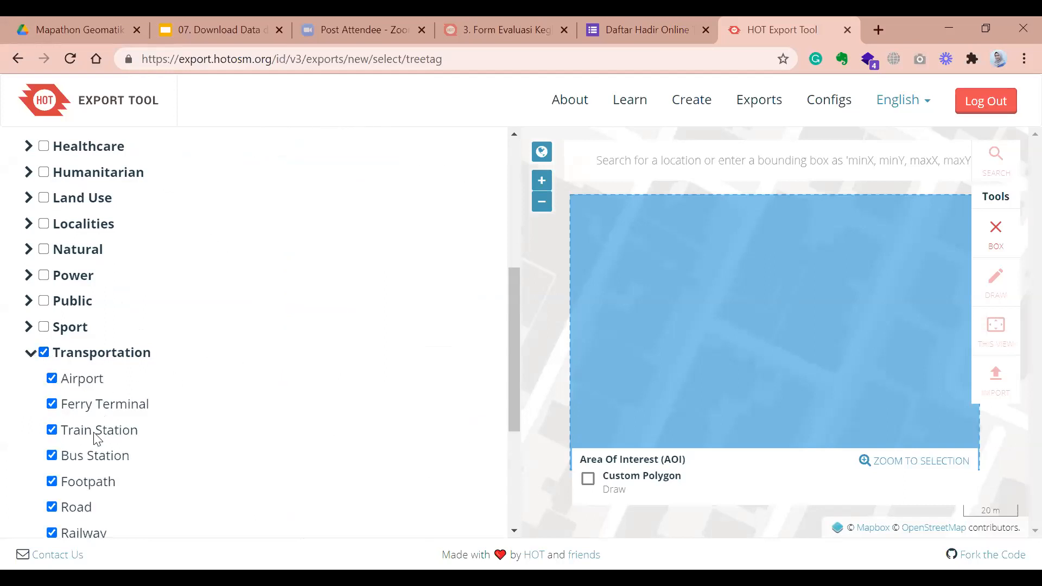
scroll(95, 434, down, 4)
scroll(54, 245, up, 1)
click(52, 229)
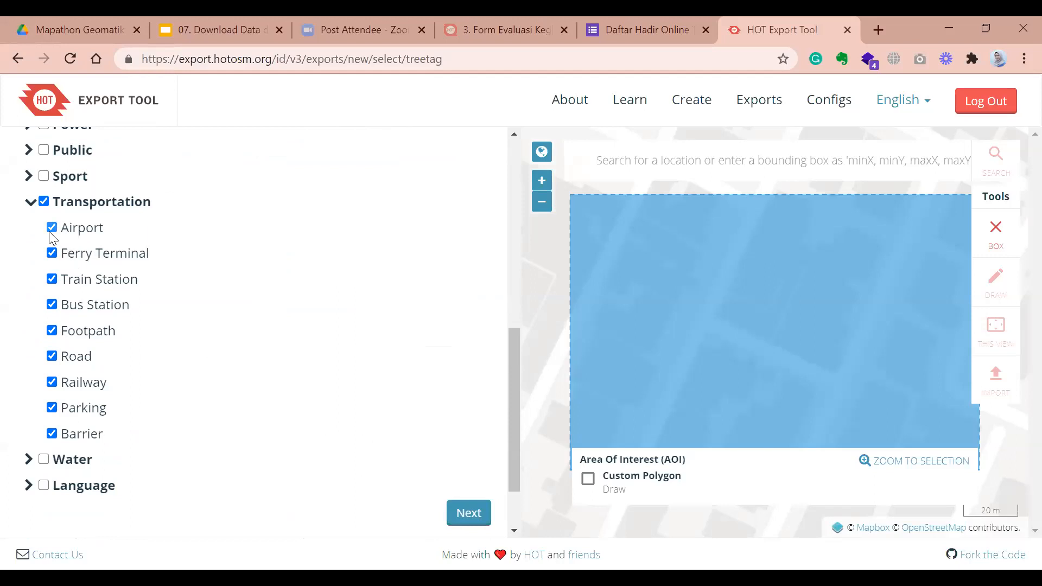
click(54, 255)
click(52, 280)
click(52, 305)
click(51, 330)
click(52, 383)
click(52, 408)
click(52, 433)
scroll(377, 324, up, 3)
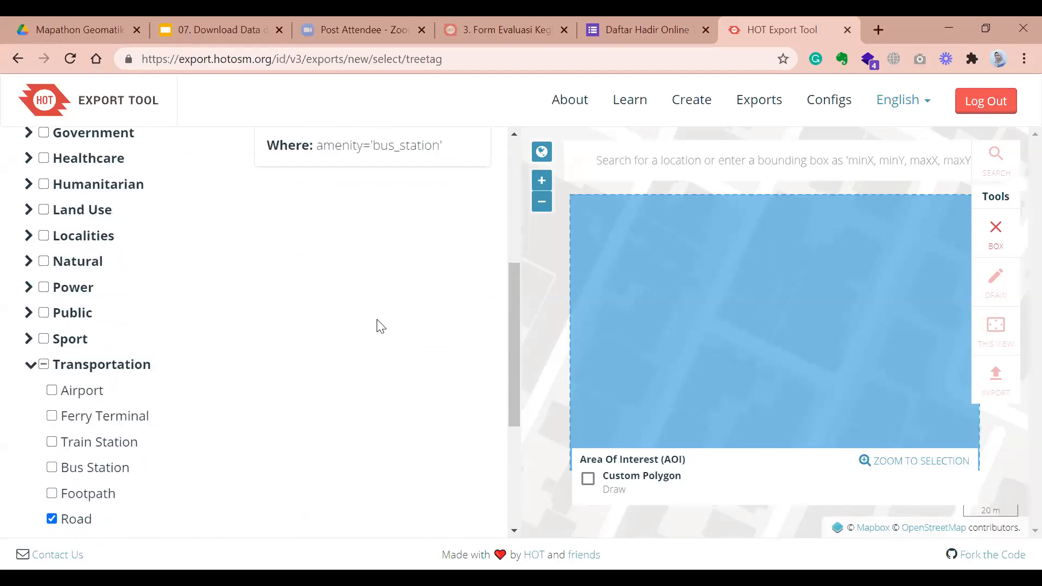
Examine the geometry types, keys and filter conditions listed for the Transportation feature type
mouse_move(259, 350)
scroll(242, 308, up, 4)
scroll(474, 442, down, 6)
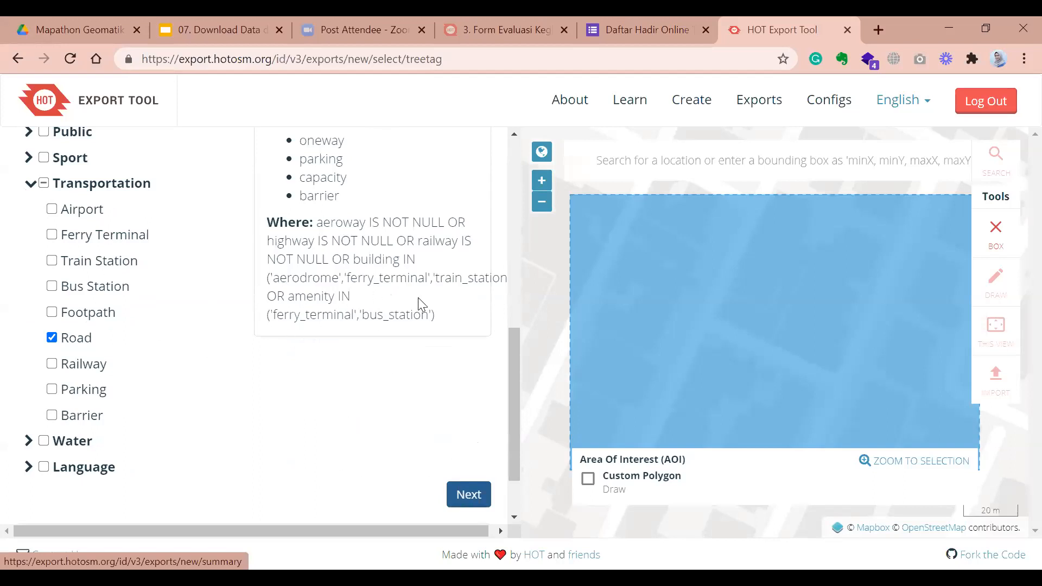
scroll(413, 380, up, 6)
scroll(378, 320, down, 1)
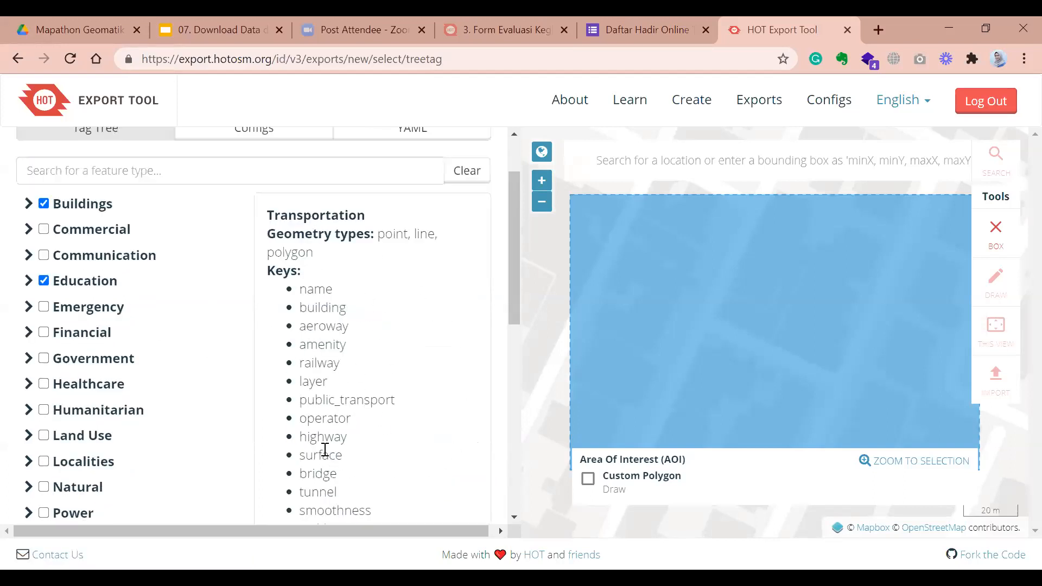
scroll(326, 412, down, 2)
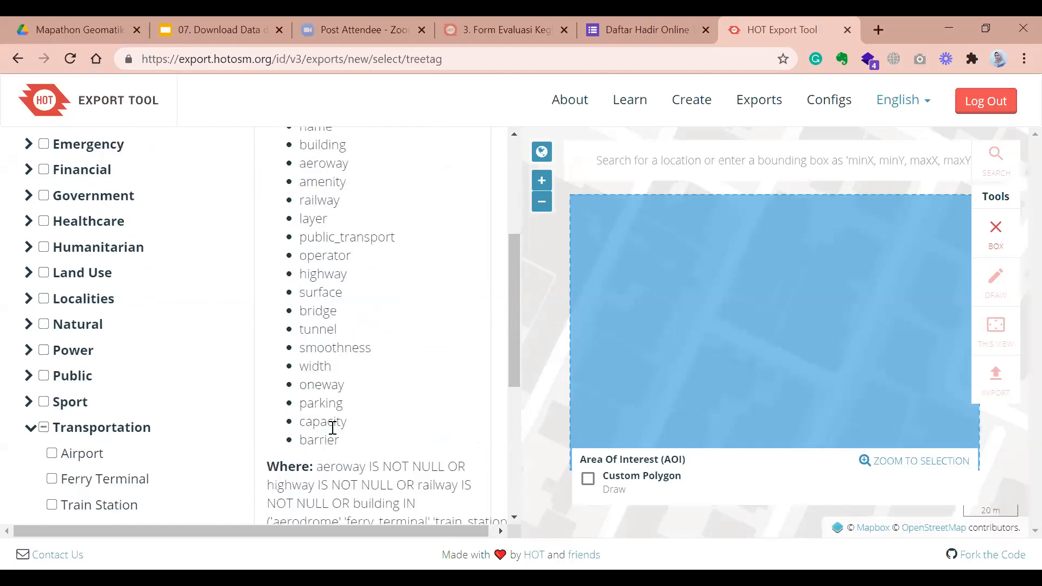
scroll(386, 428, down, 1)
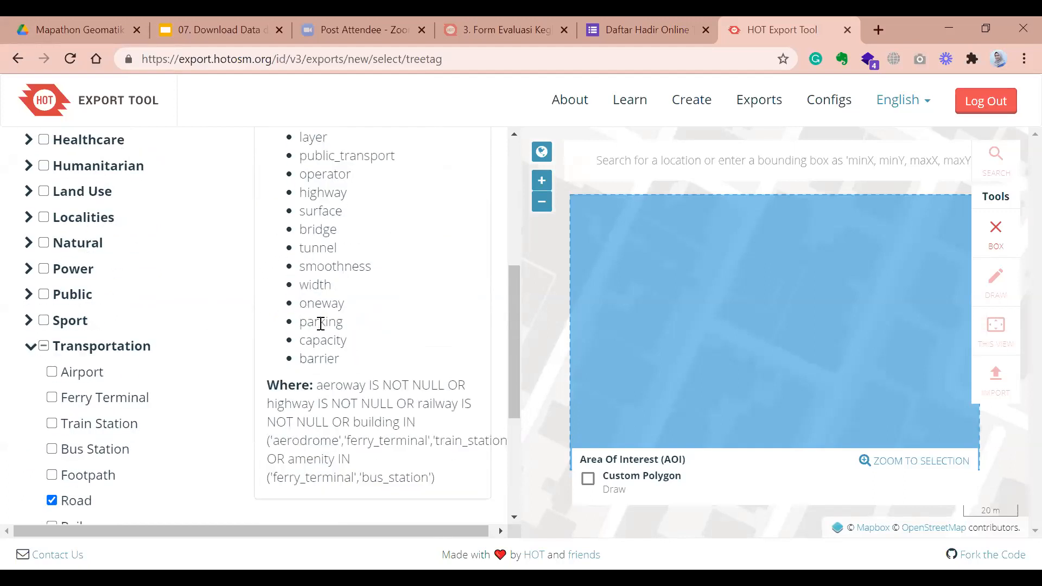
scroll(332, 326, up, 4)
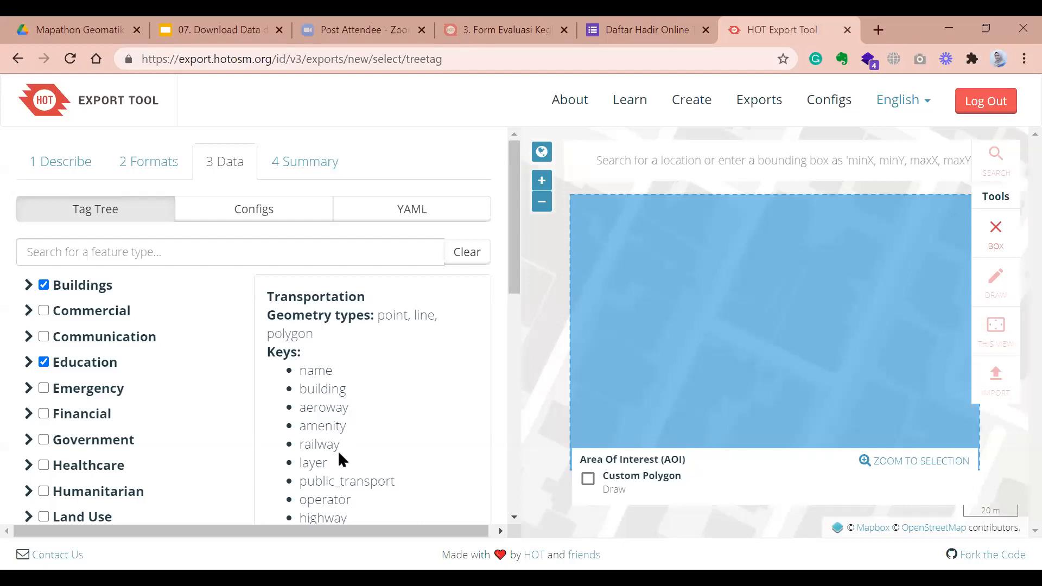
scroll(461, 434, down, 5)
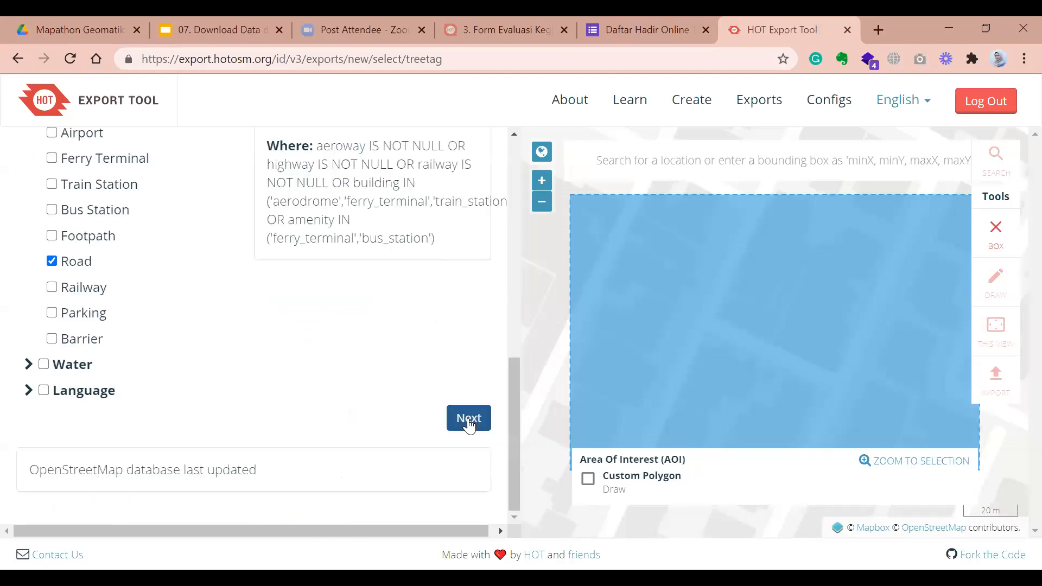
Continue to the summary and create the Bangunan Andir export with Publish this Export enabled
click(469, 423)
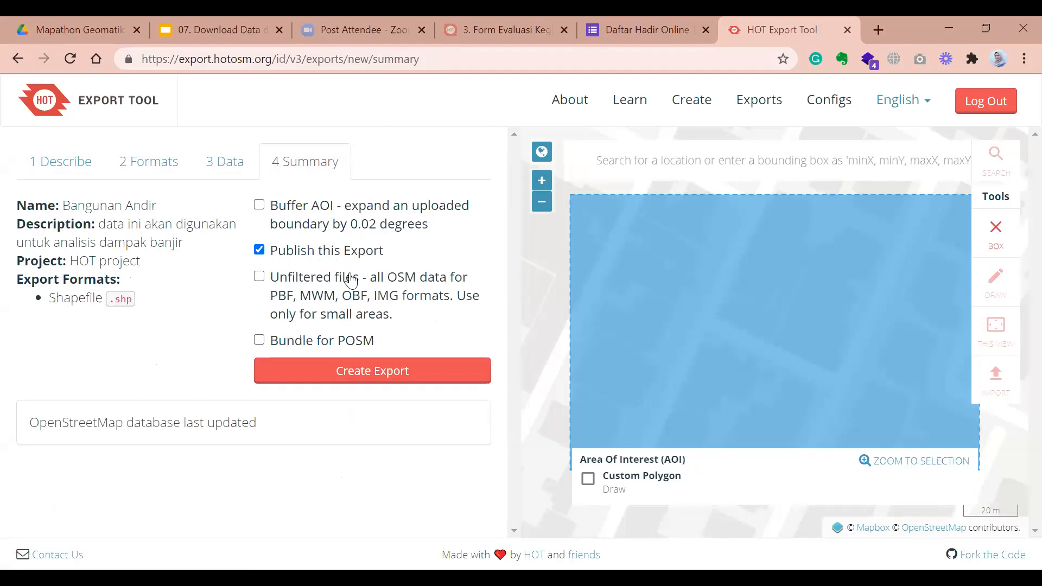
click(260, 251)
click(263, 253)
click(262, 253)
click(260, 252)
click(328, 372)
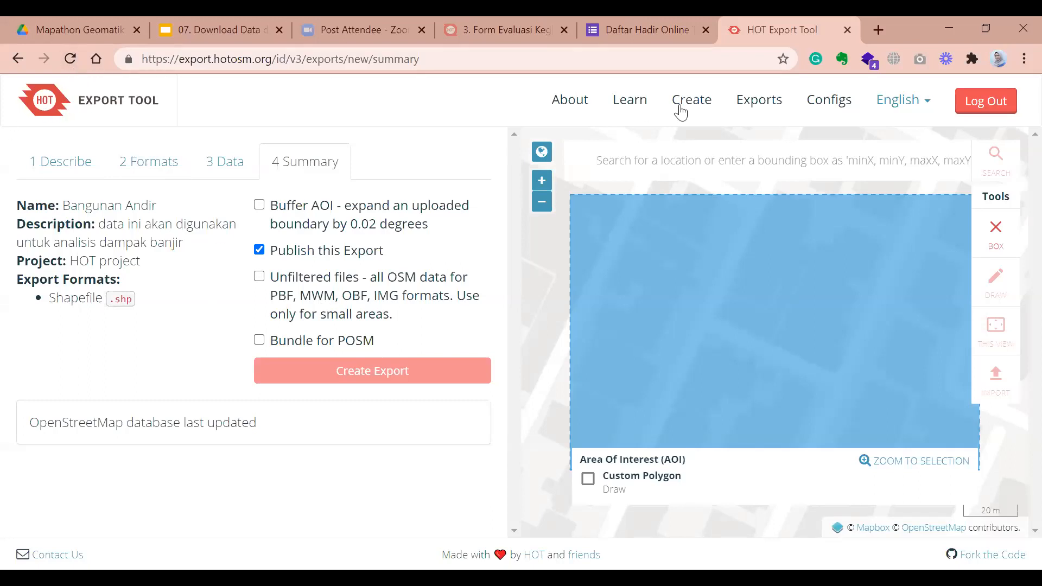
Duplicate the current browser tab and open the list of existing exports in the copy
right_click(771, 31)
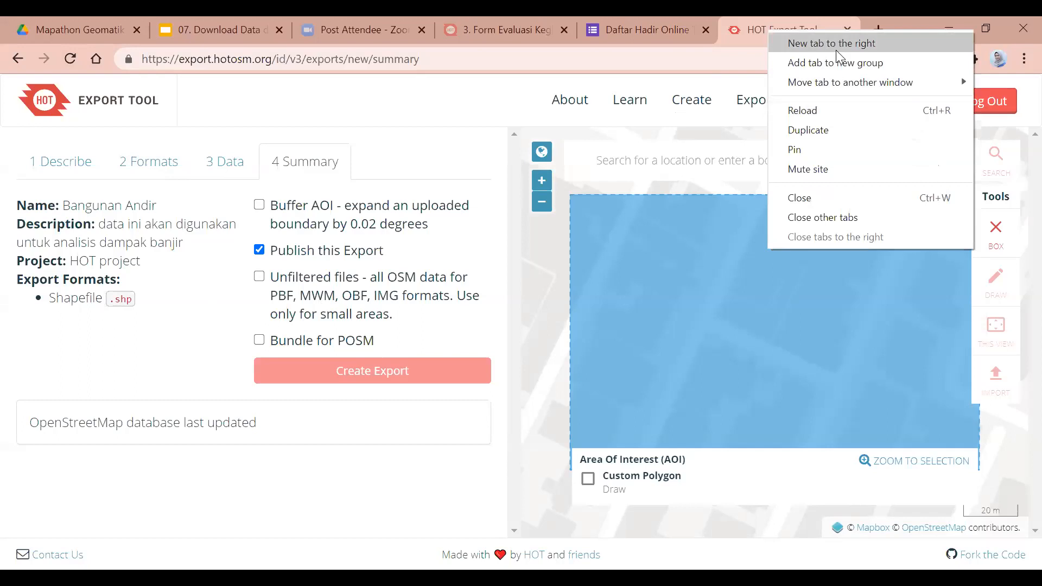
mouse_move(840, 85)
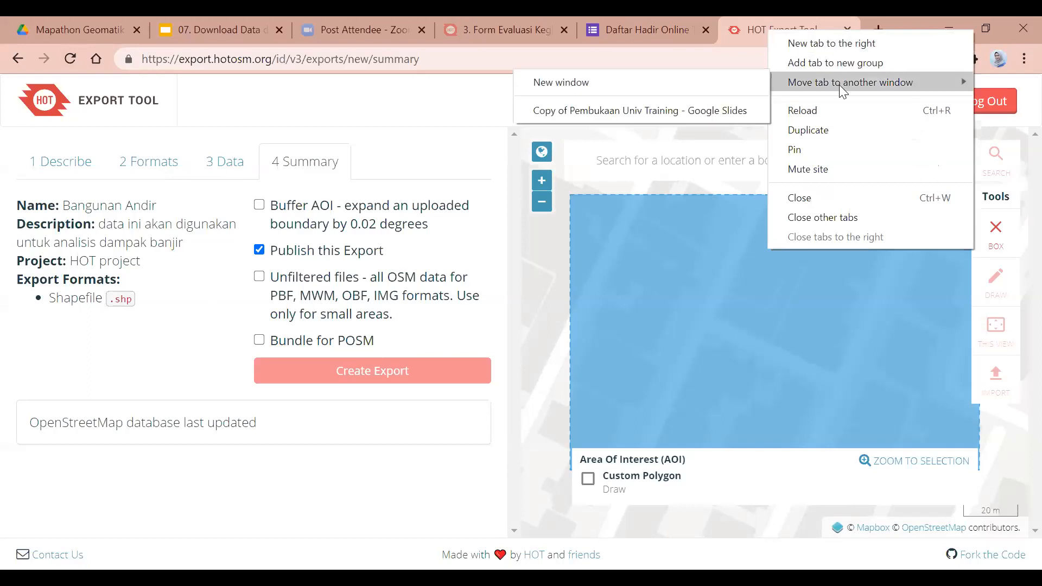
click(832, 131)
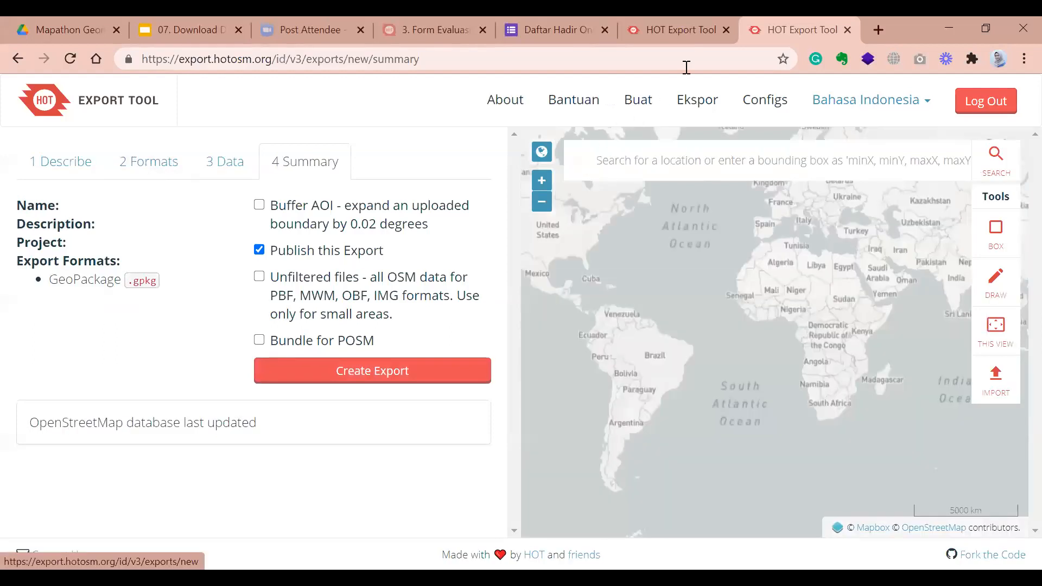
click(698, 106)
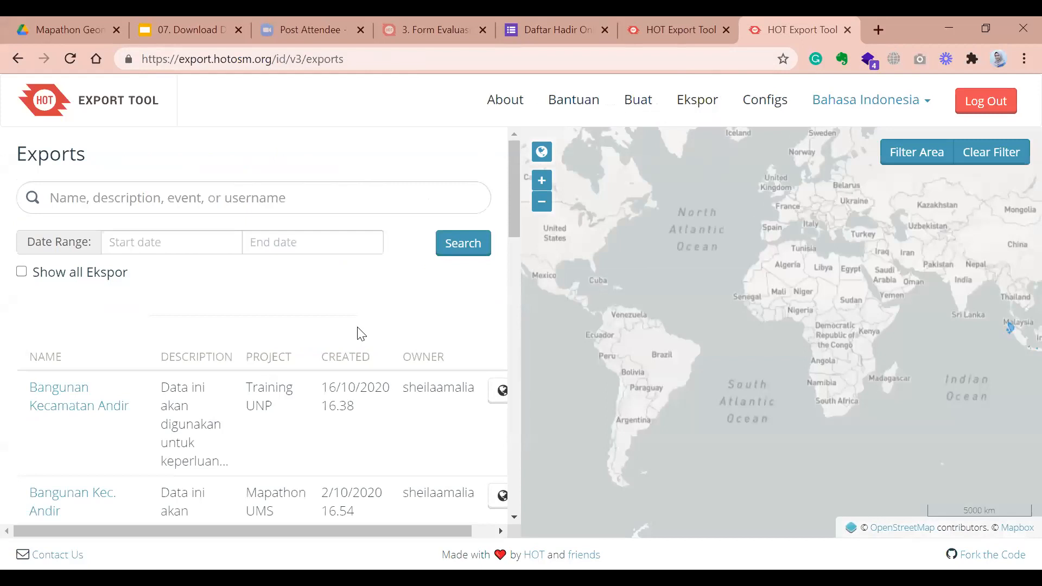
Review the list of previously created exports with their descriptions, projects and creation dates
scroll(366, 288, down, 5)
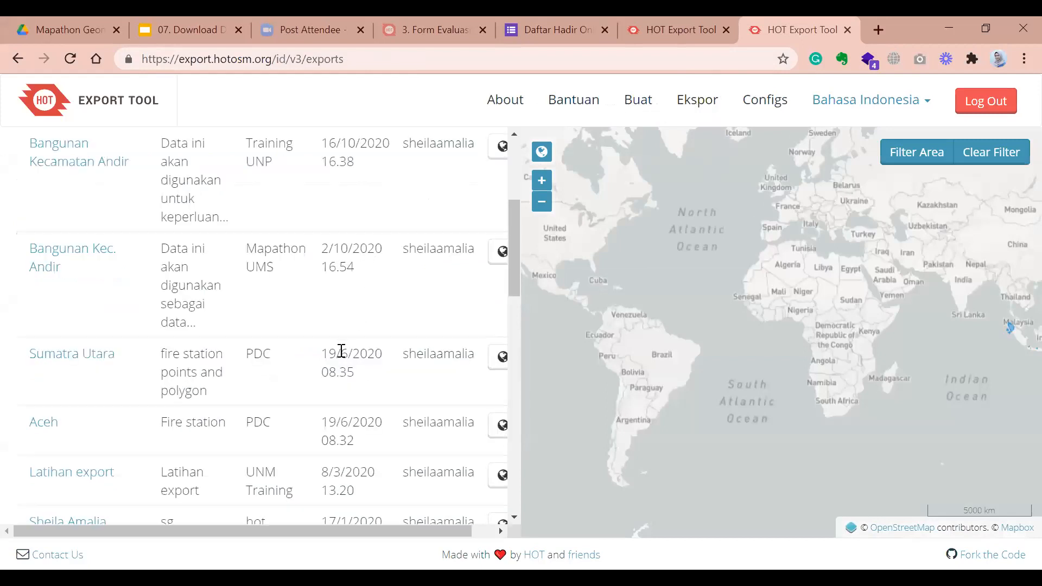
scroll(342, 352, down, 5)
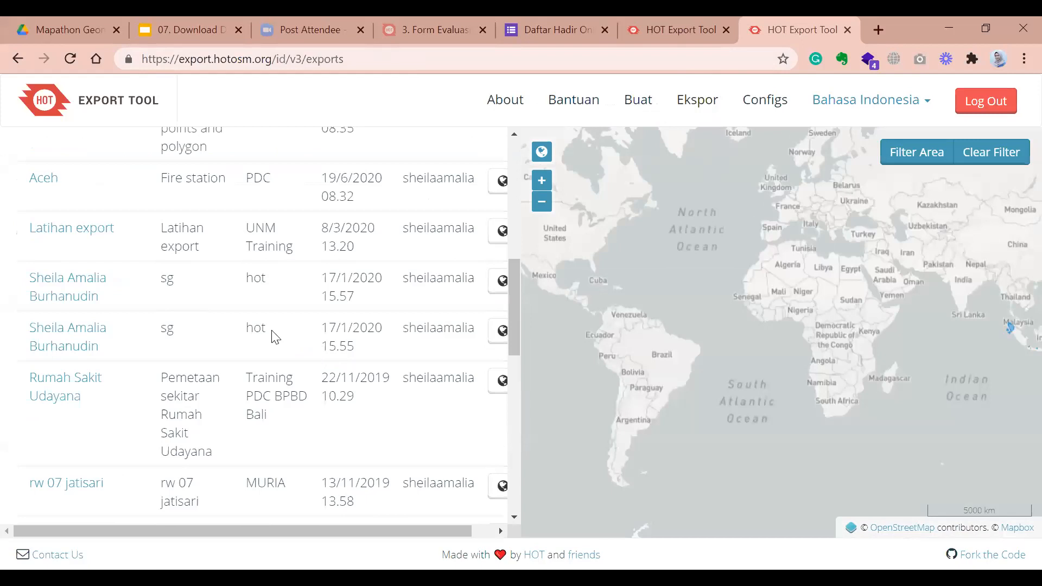
scroll(343, 353, up, 10)
scroll(194, 279, down, 6)
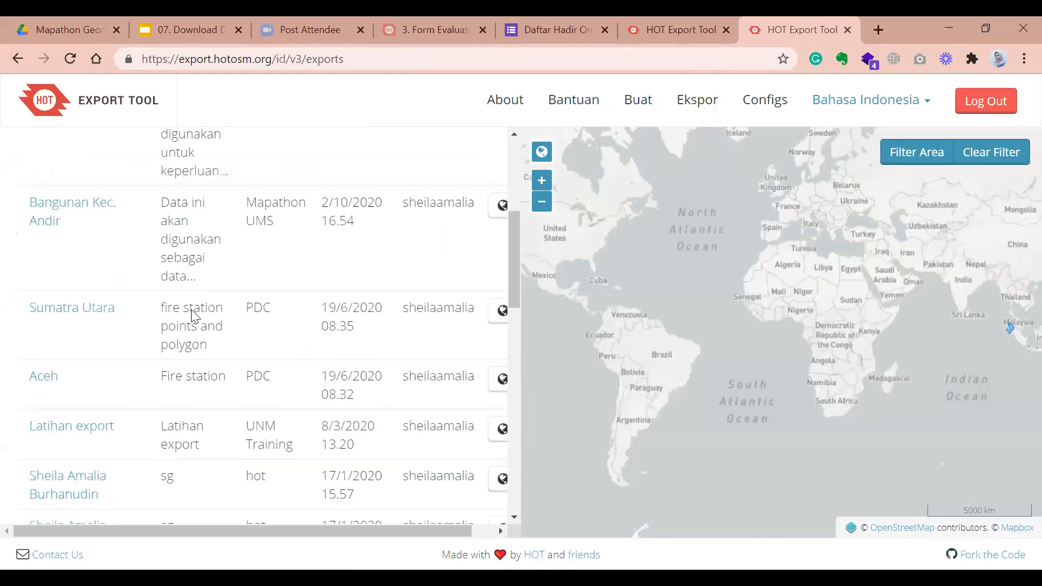
scroll(193, 321, down, 6)
scroll(191, 320, down, 9)
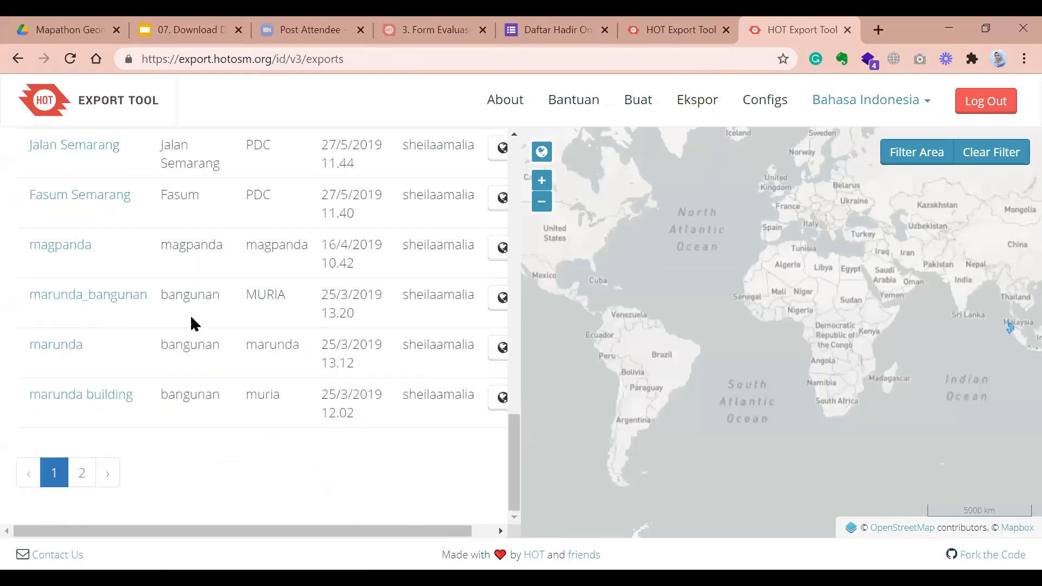
scroll(314, 402, up, 2)
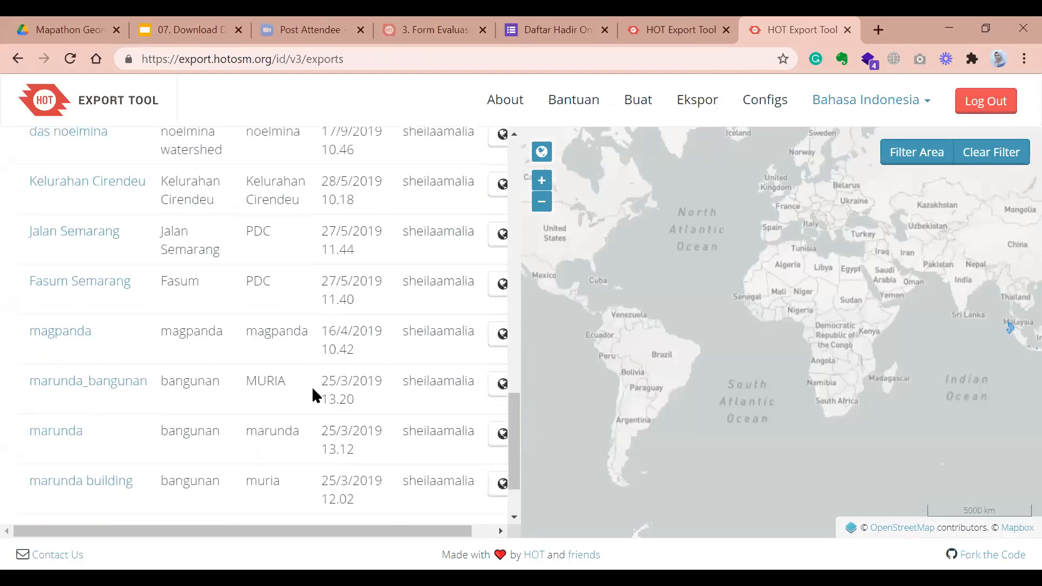
scroll(315, 396, up, 6)
scroll(313, 388, up, 6)
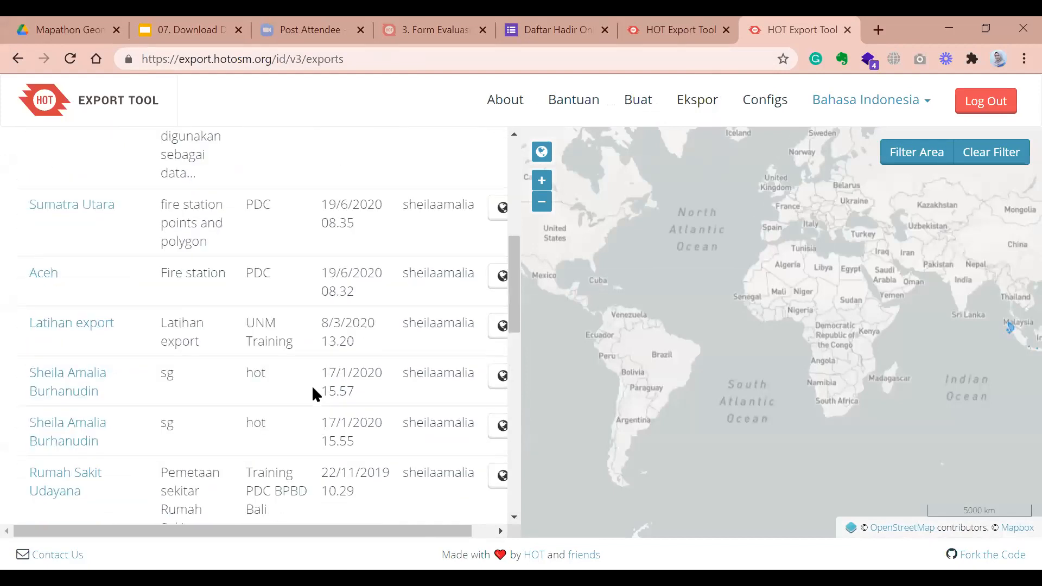
scroll(314, 388, up, 10)
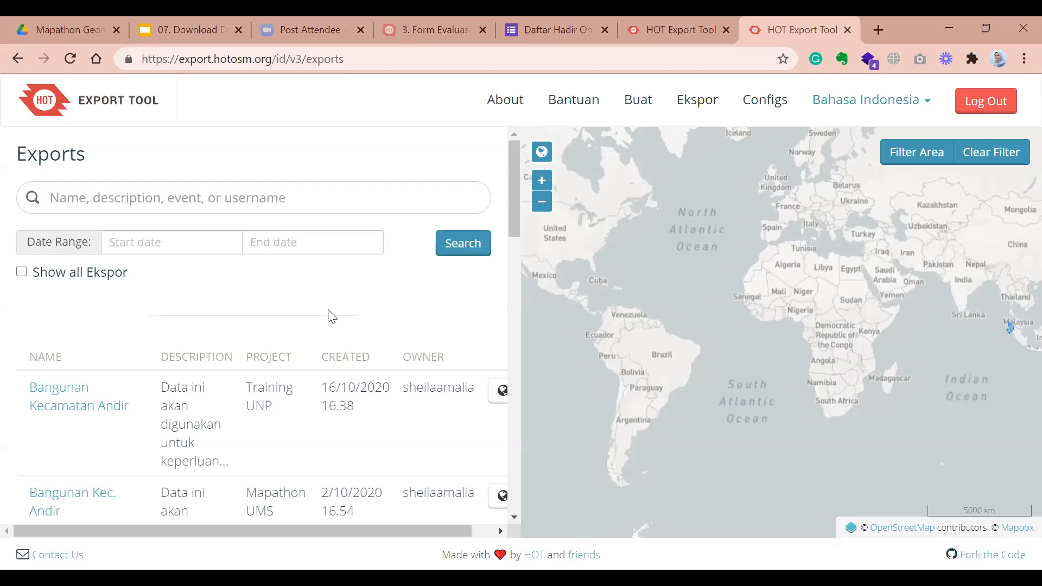
scroll(331, 317, down, 4)
scroll(331, 317, down, 10)
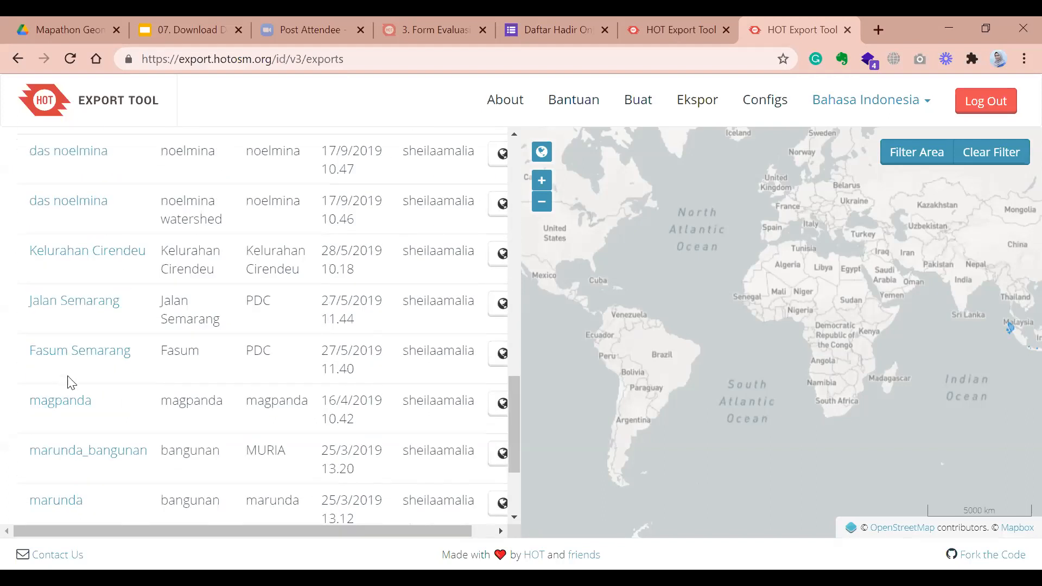
scroll(81, 380, down, 3)
scroll(130, 396, up, 3)
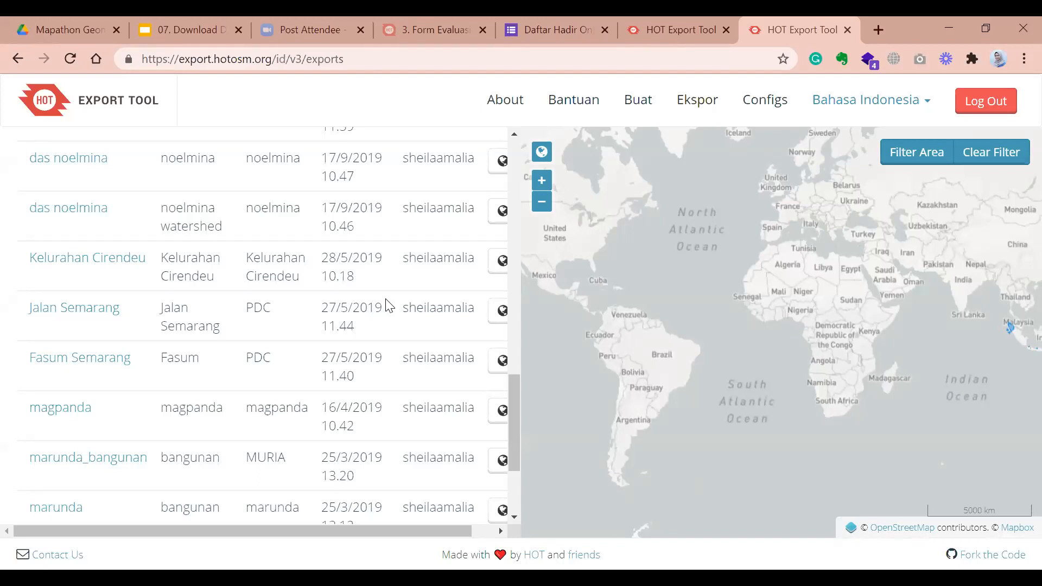
View the details of the Jalan Semarang export and return to the exports list
click(64, 317)
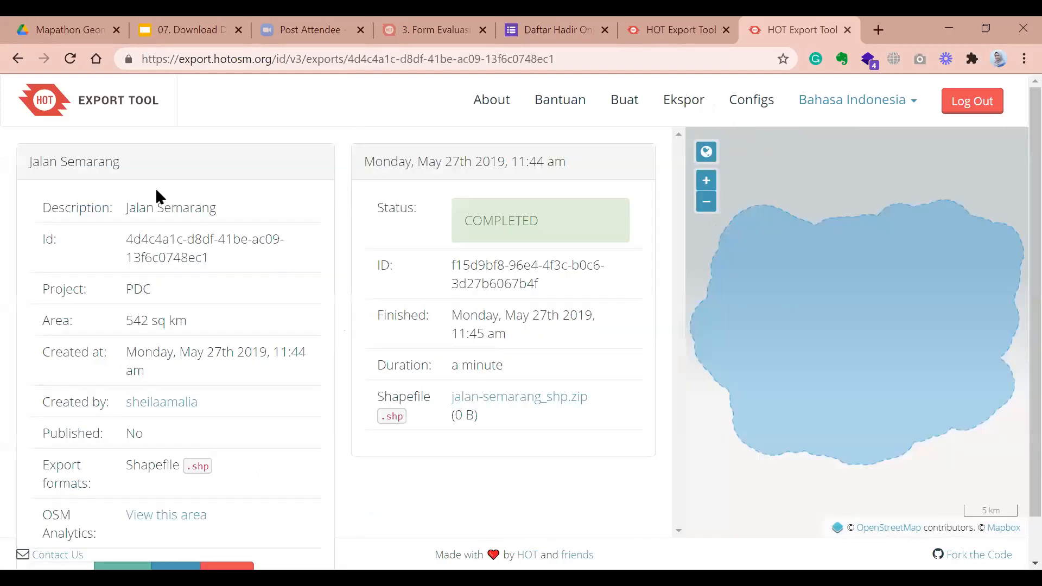
click(26, 57)
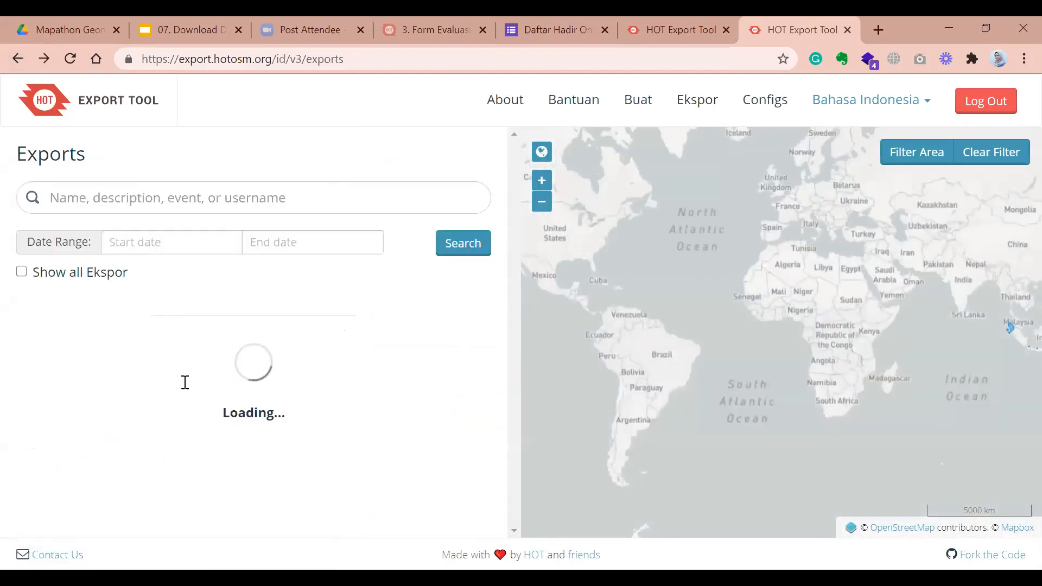
Open the rw 07 jatisari export created on 13/11/2019 and try to re-run it
scroll(212, 380, down, 5)
scroll(214, 373, down, 5)
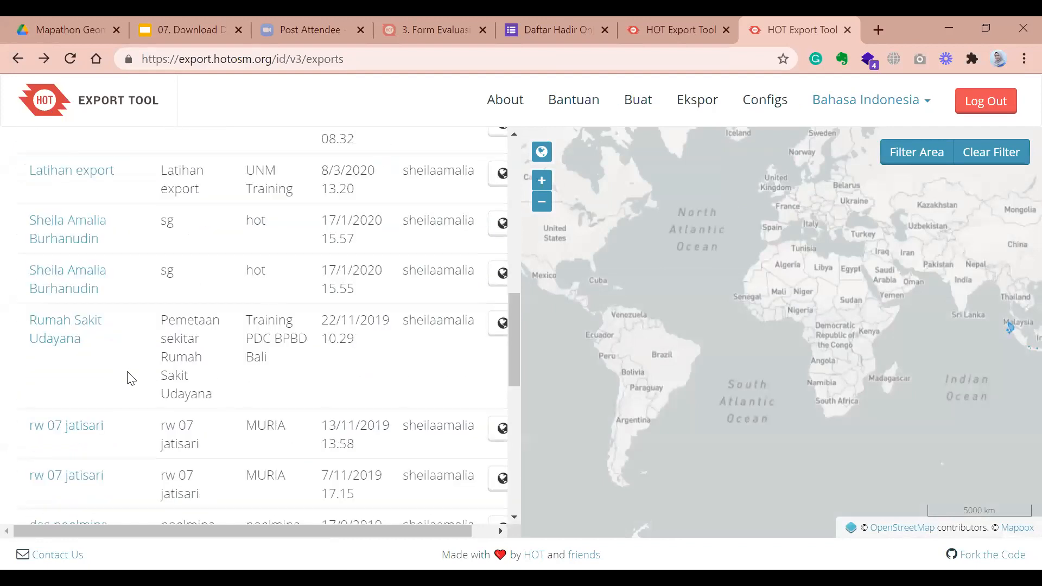
scroll(114, 353, down, 3)
click(83, 266)
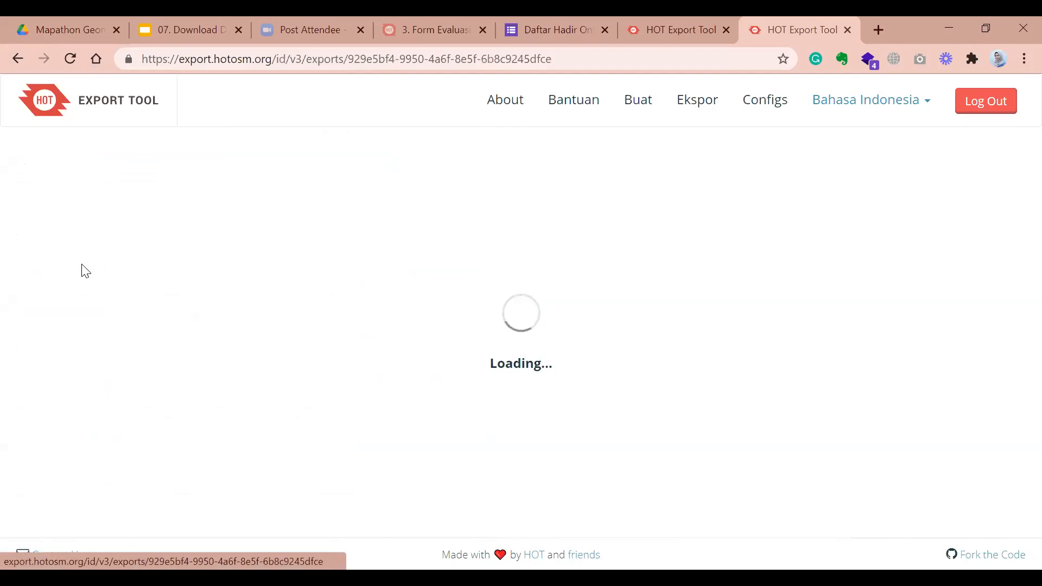
scroll(492, 288, down, 1)
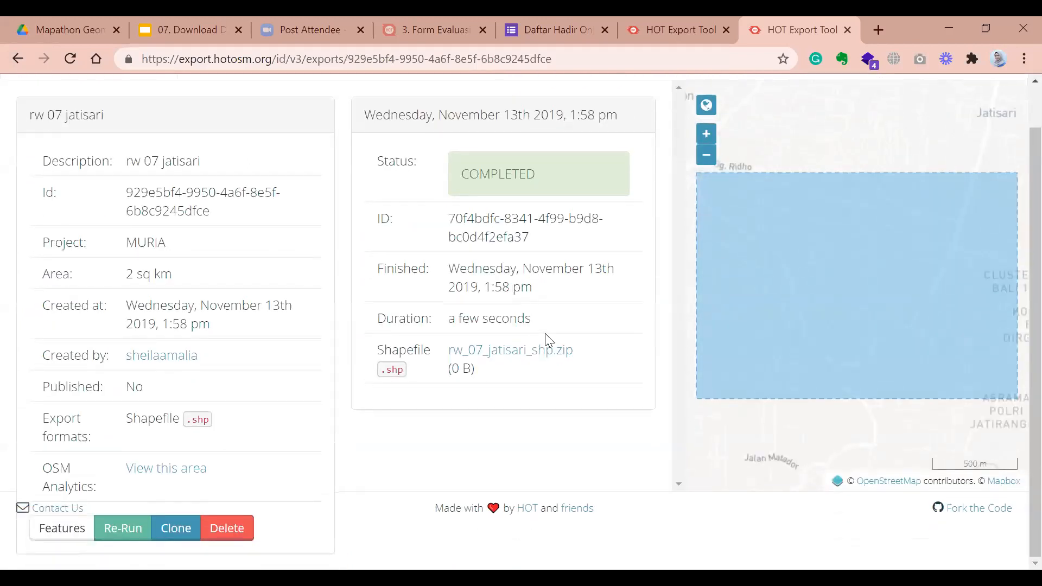
click(138, 539)
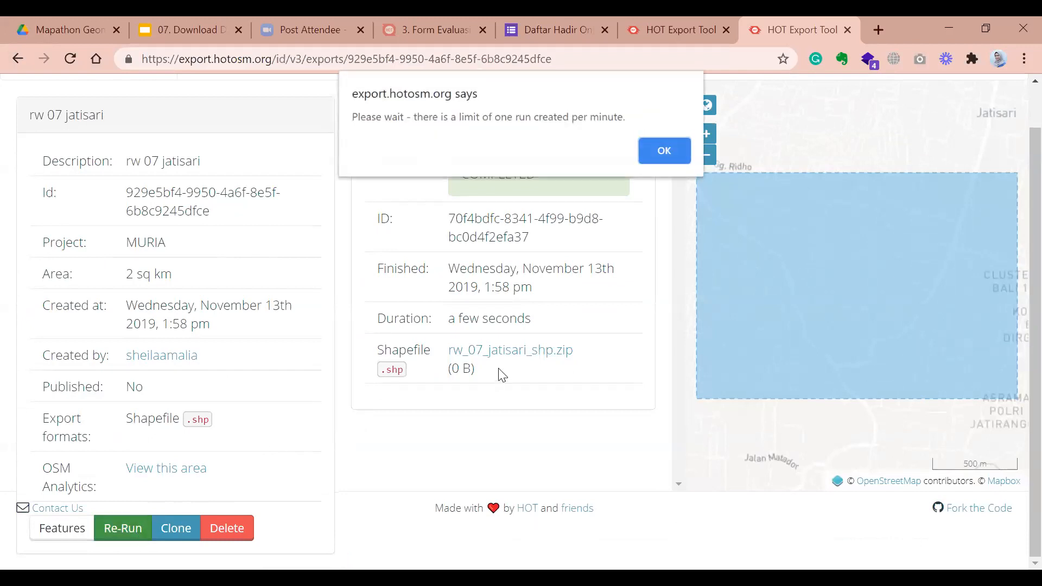
click(666, 148)
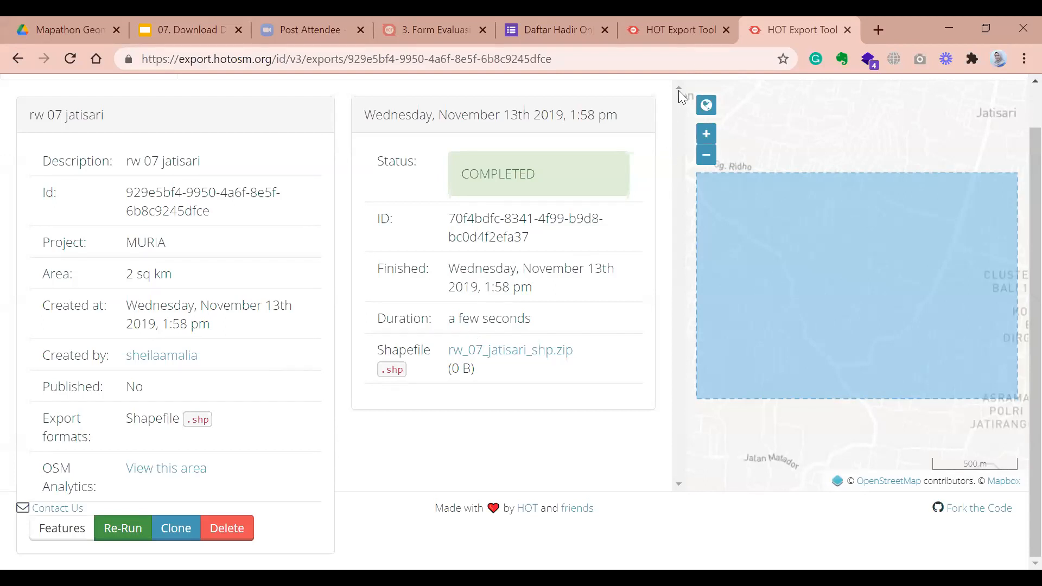
Return to the list of existing exports and filter it to the date range 2020-09-01 to 2020-09-30
click(703, 42)
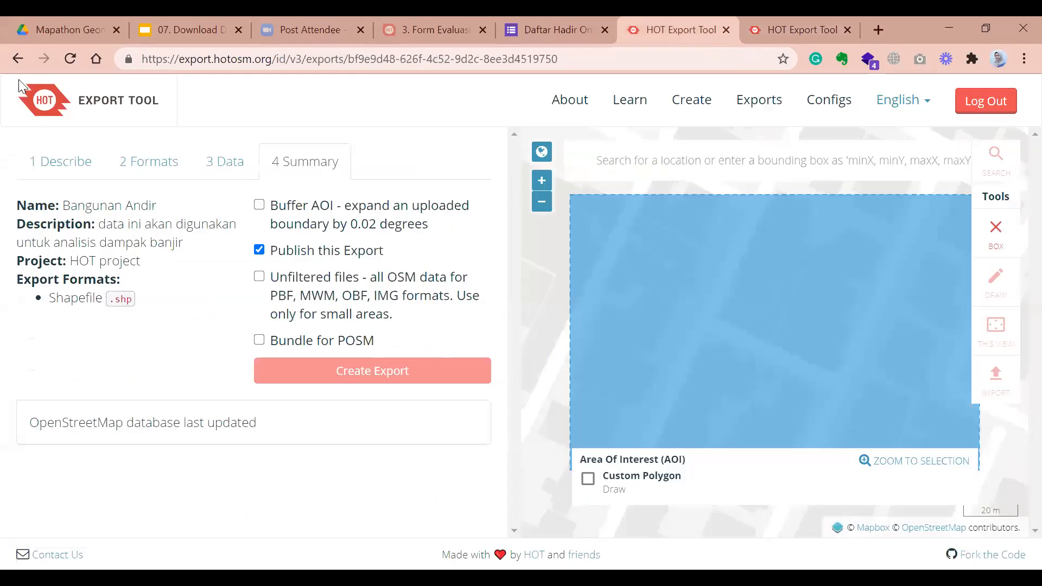
key(ctrl+Tab)
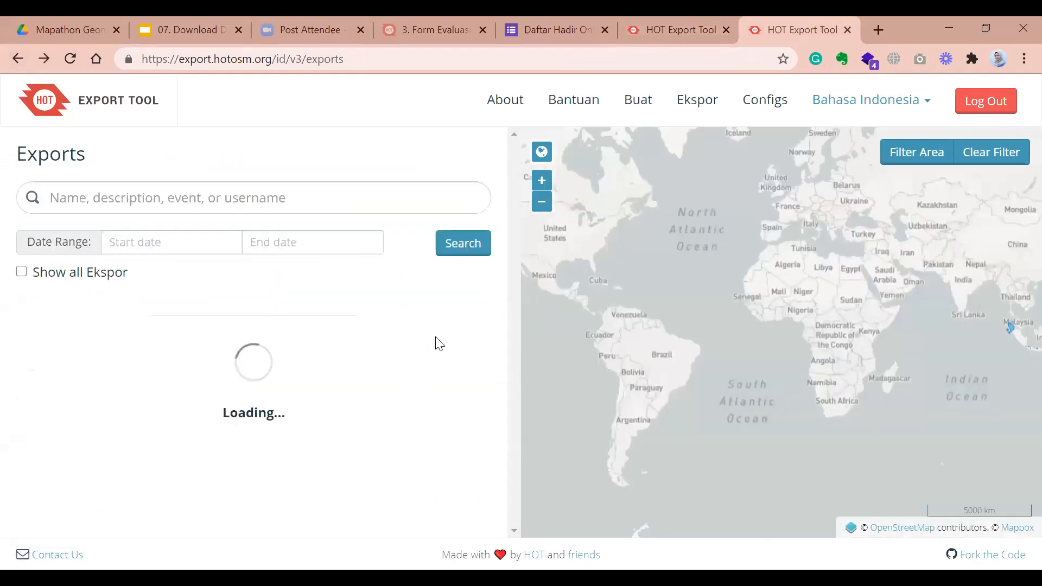
click(153, 243)
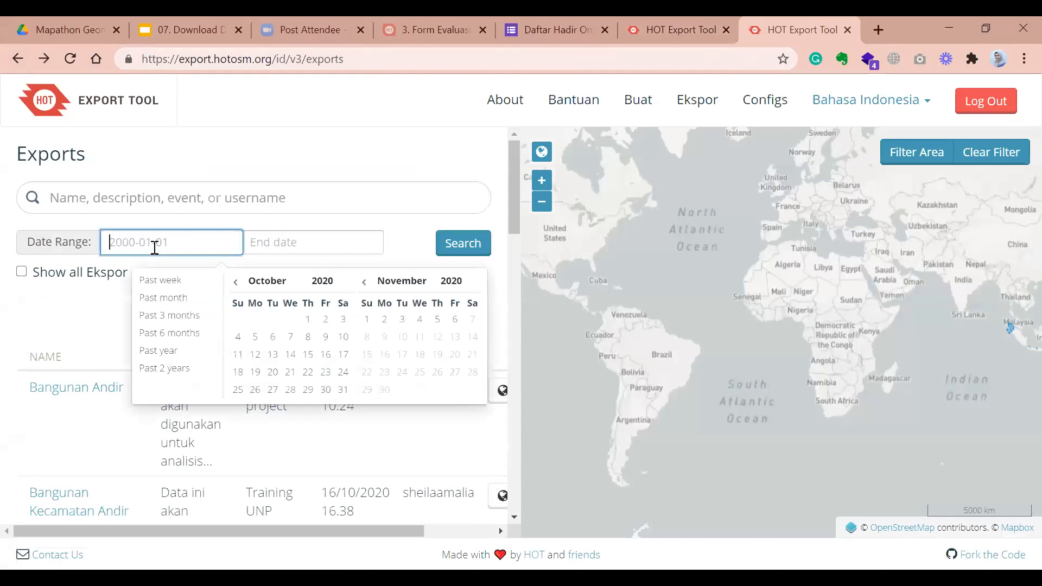
click(291, 345)
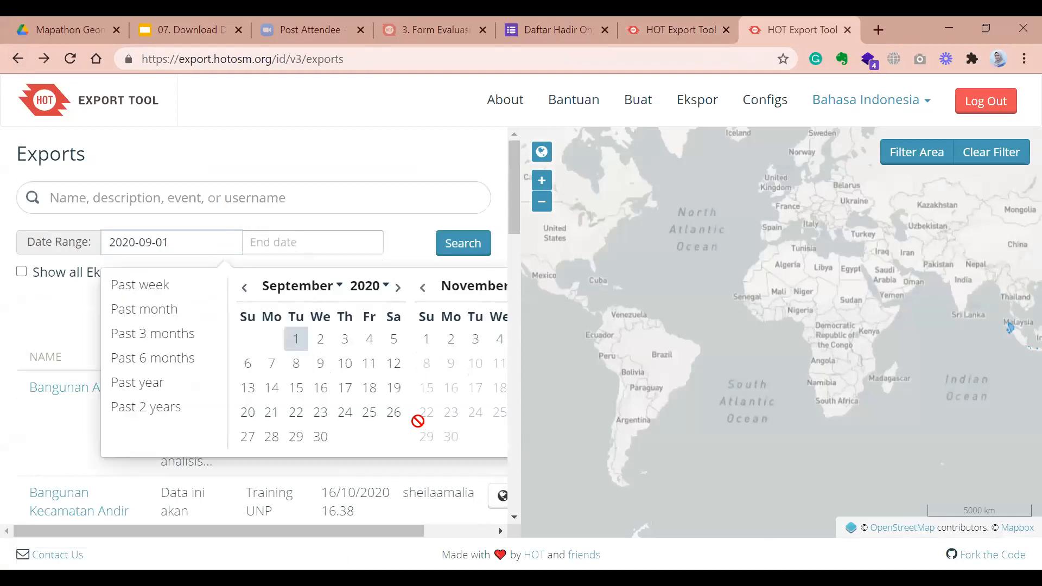
click(320, 412)
click(323, 441)
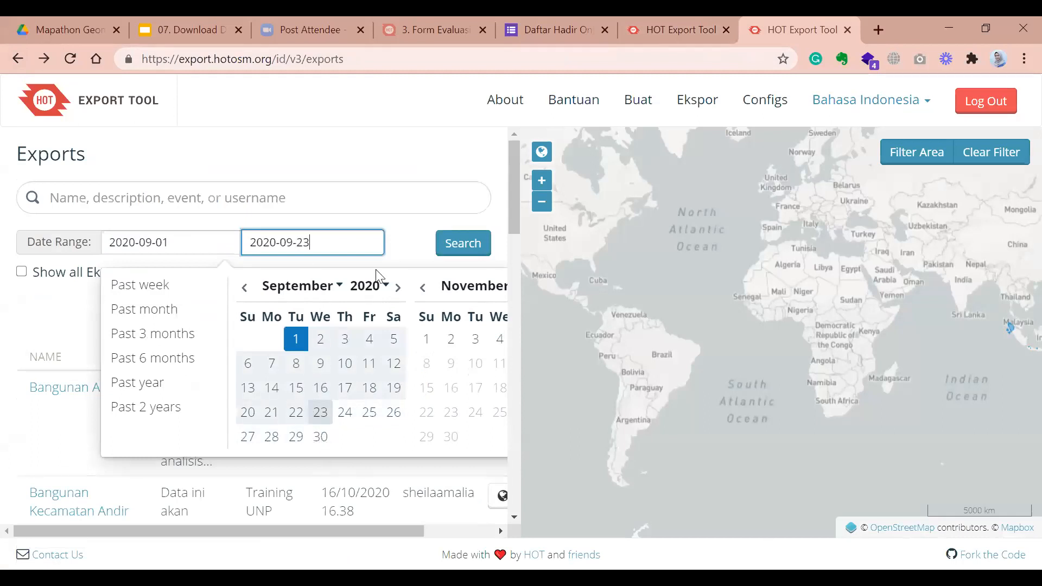
click(443, 250)
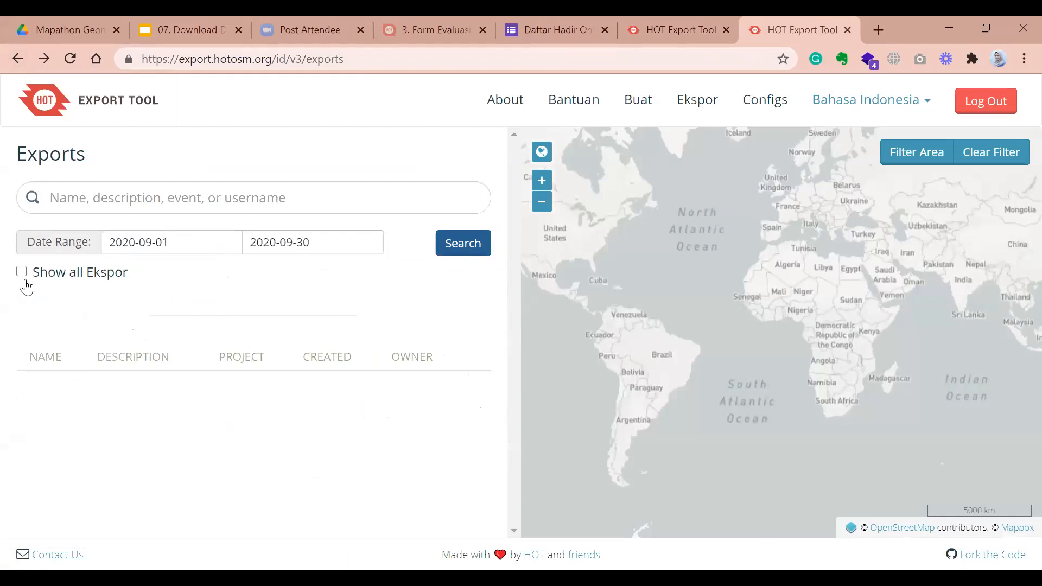
Show all exports for the chosen date range and look through their names, descriptions, projects, creation dates and owners
click(19, 274)
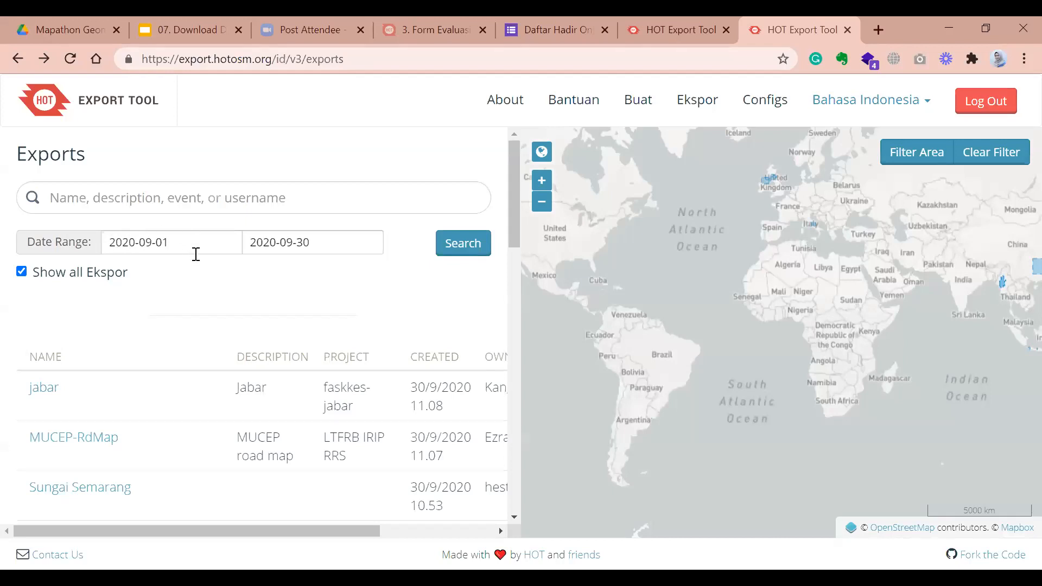
scroll(220, 295, down, 10)
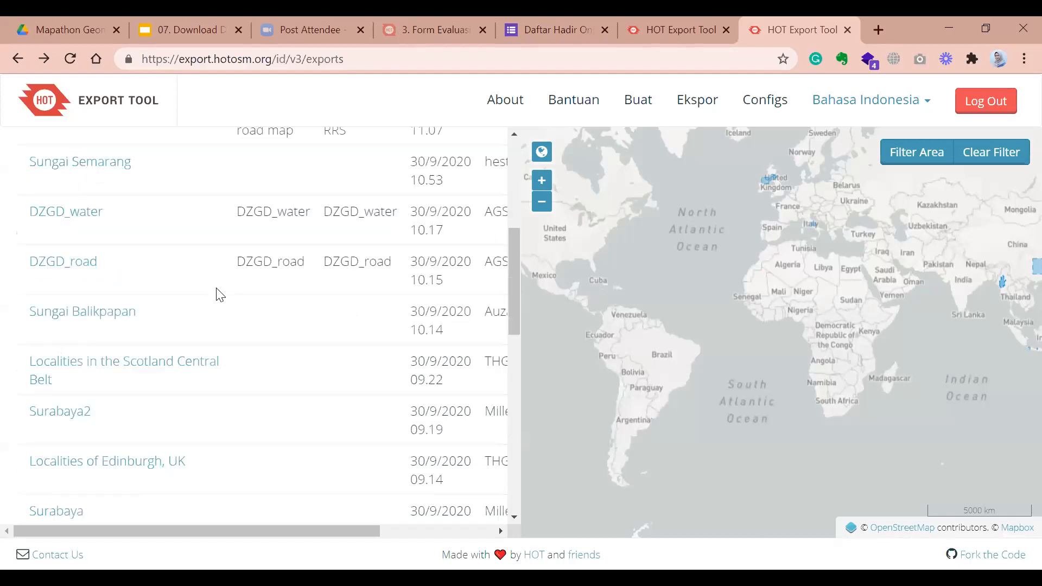
scroll(260, 385, down, 2)
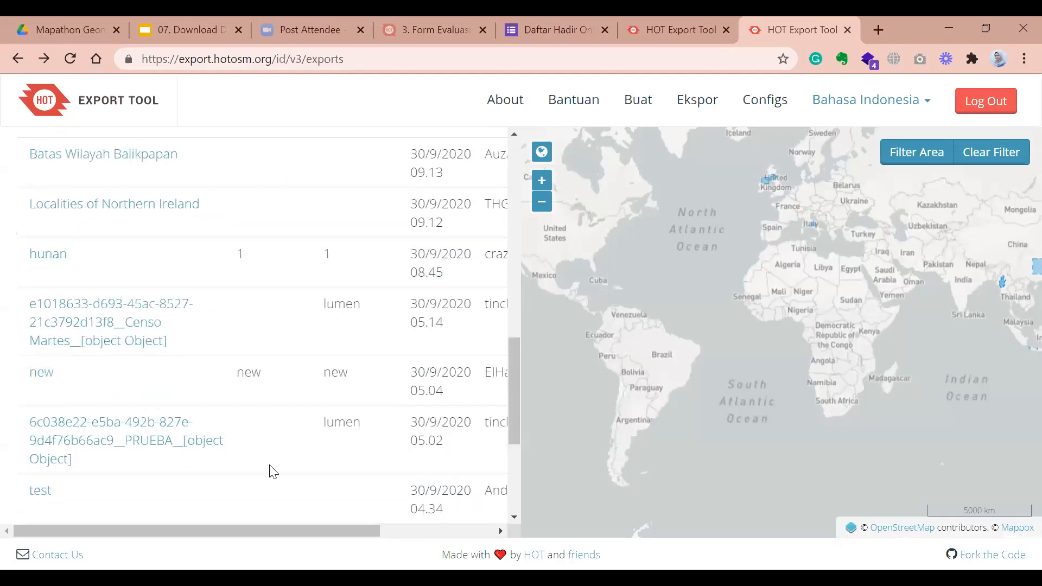
drag(311, 532, 256, 550)
scroll(269, 361, up, 7)
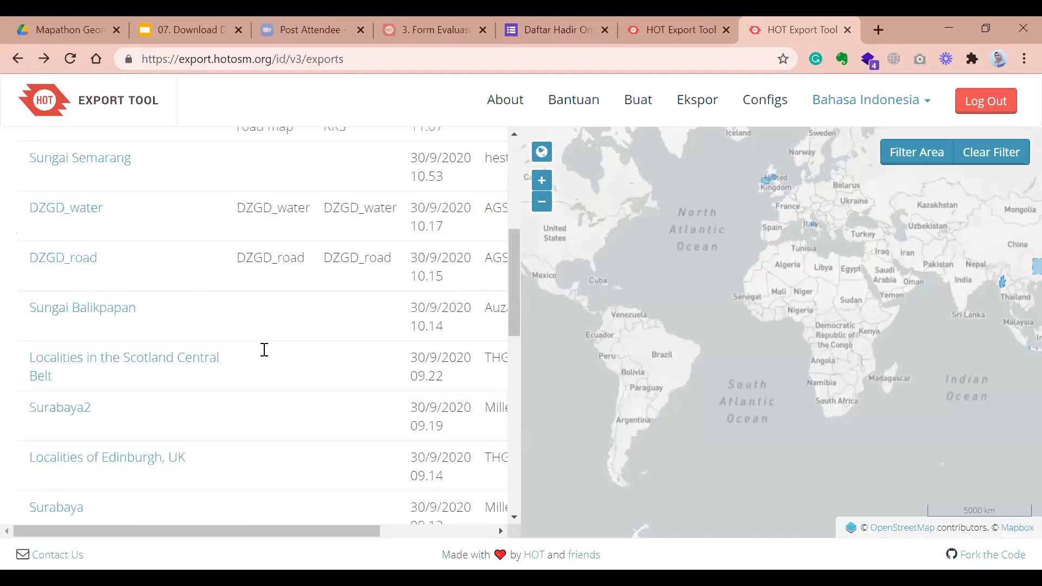
scroll(93, 281, up, 6)
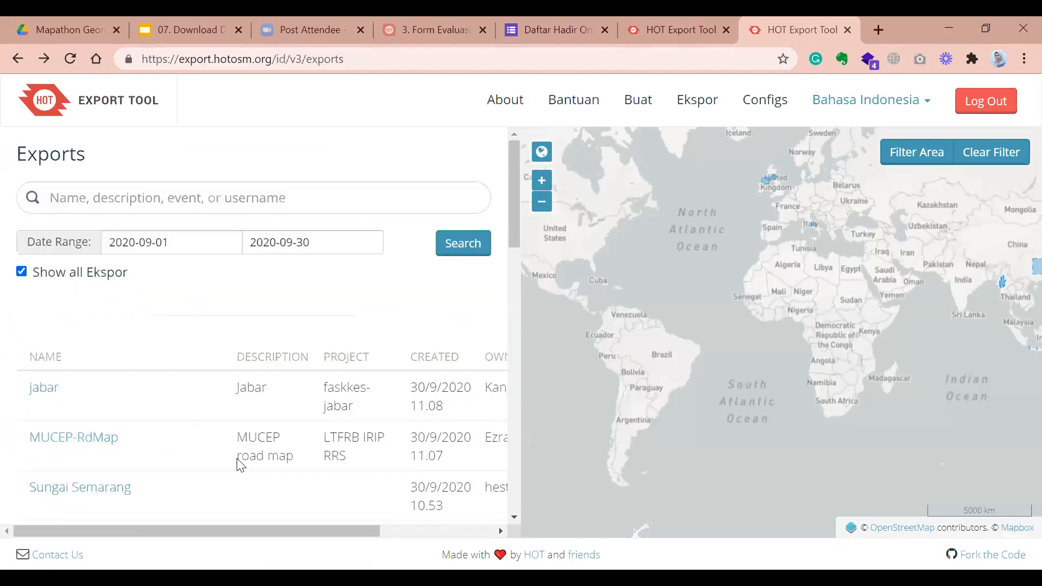
drag(258, 531, 310, 531)
scroll(194, 337, down, 3)
scroll(193, 348, up, 3)
drag(222, 529, 165, 520)
Search the listed exports for "jawa barat"
click(199, 207)
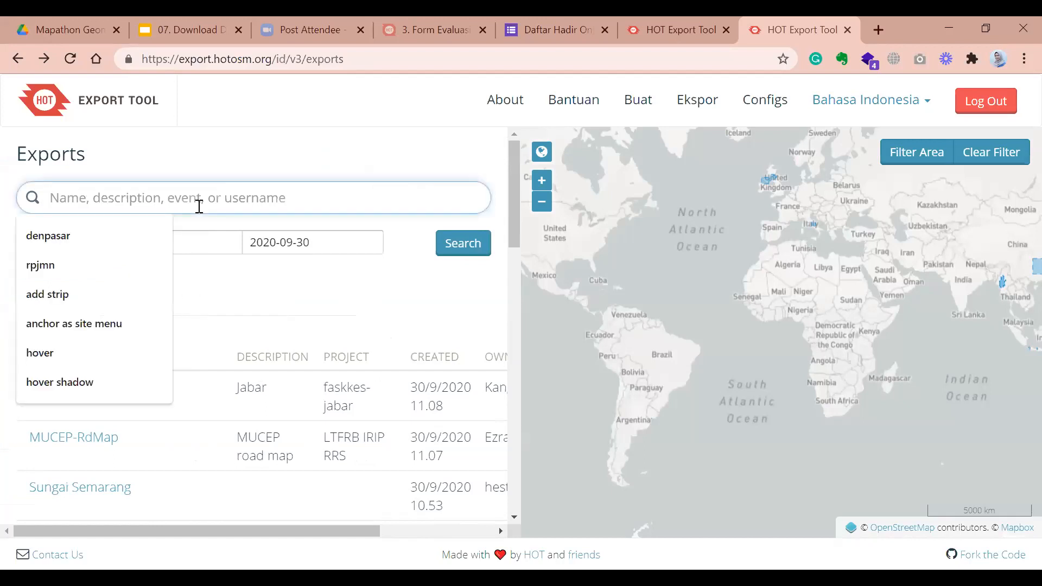
text(jawa barat)
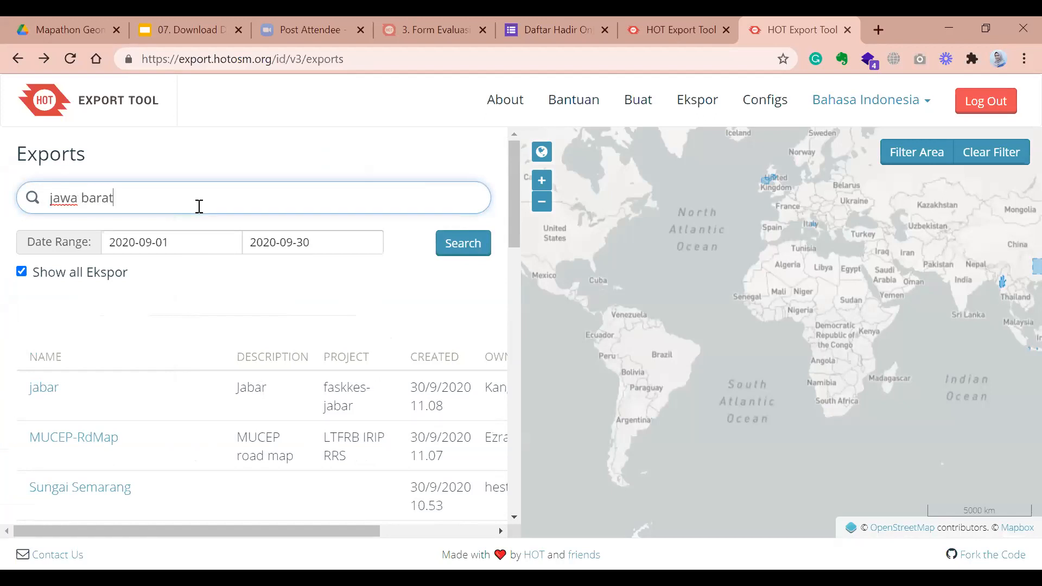
key(Return)
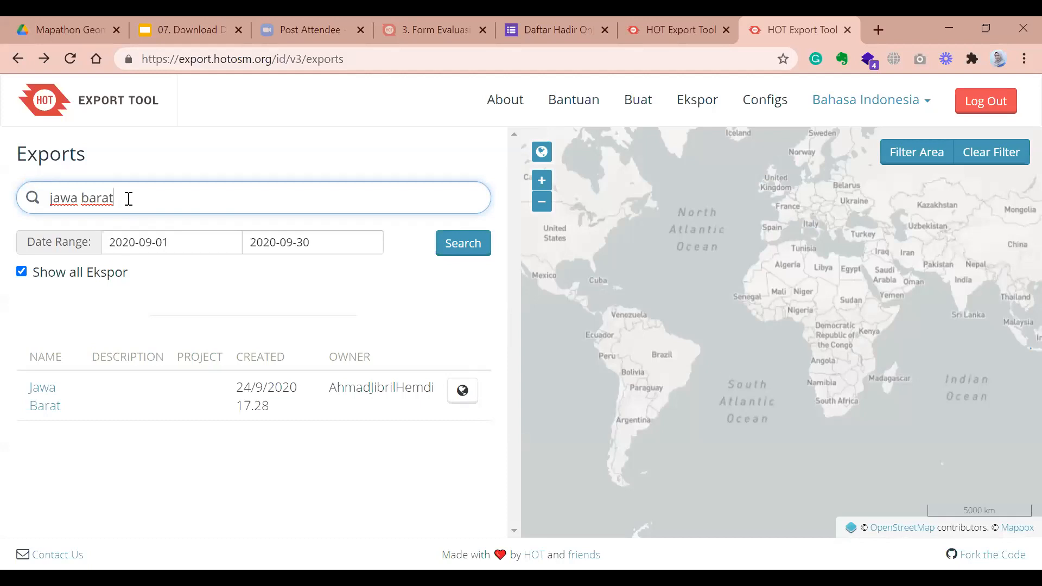
Replace the search term with "andir" to look for exports of that area
key(BackSpace)
key(BackSpace)
key(BackSpace)
key(BackSpace)
key(BackSpace)
key(BackSpace)
key(BackSpace)
key(BackSpace)
key(BackSpace)
key(BackSpace)
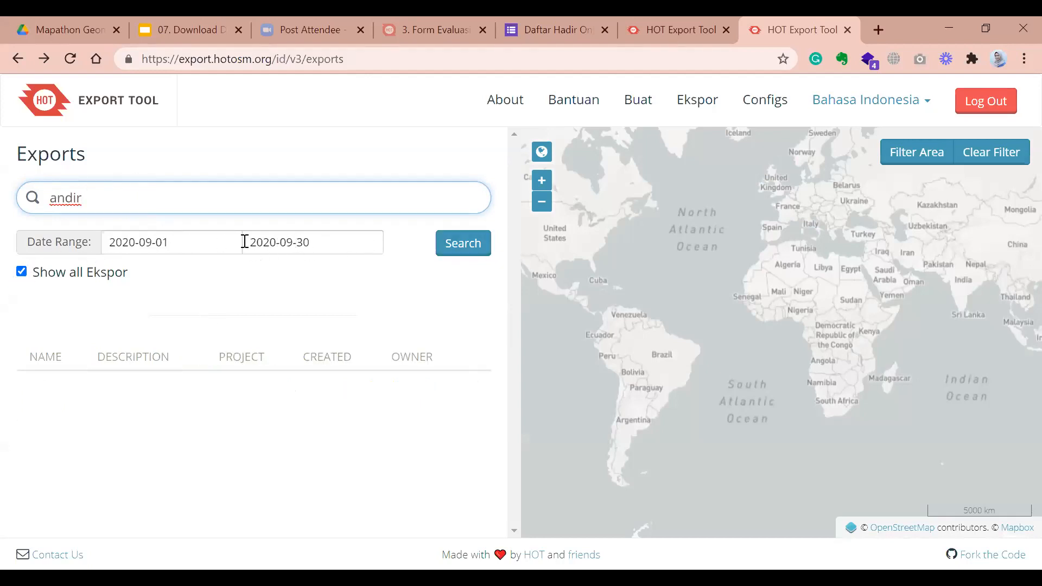
Set the date range to the past year, turn off showing all exports, and review the matching Andir exports
click(210, 242)
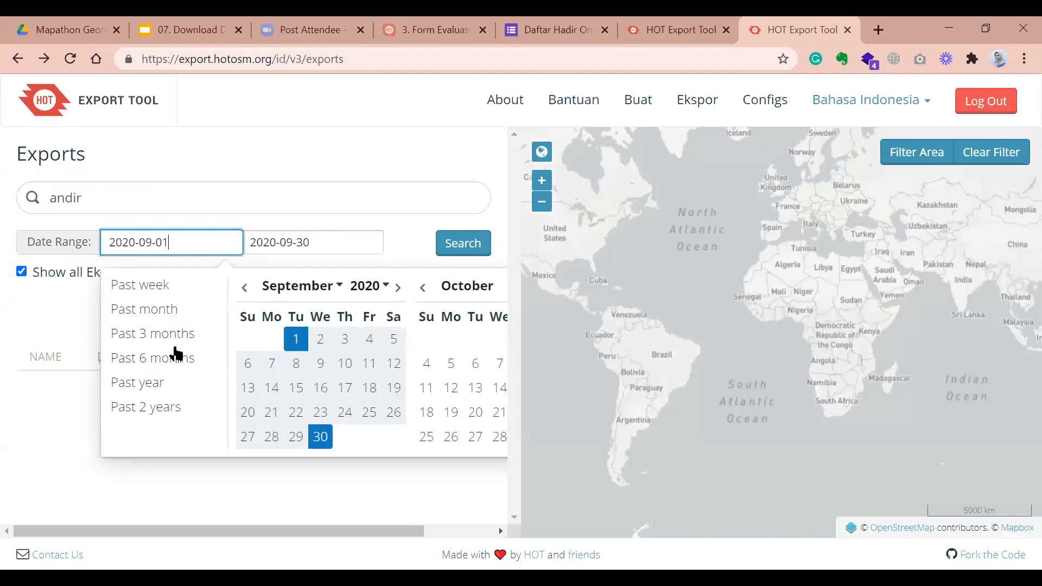
click(160, 383)
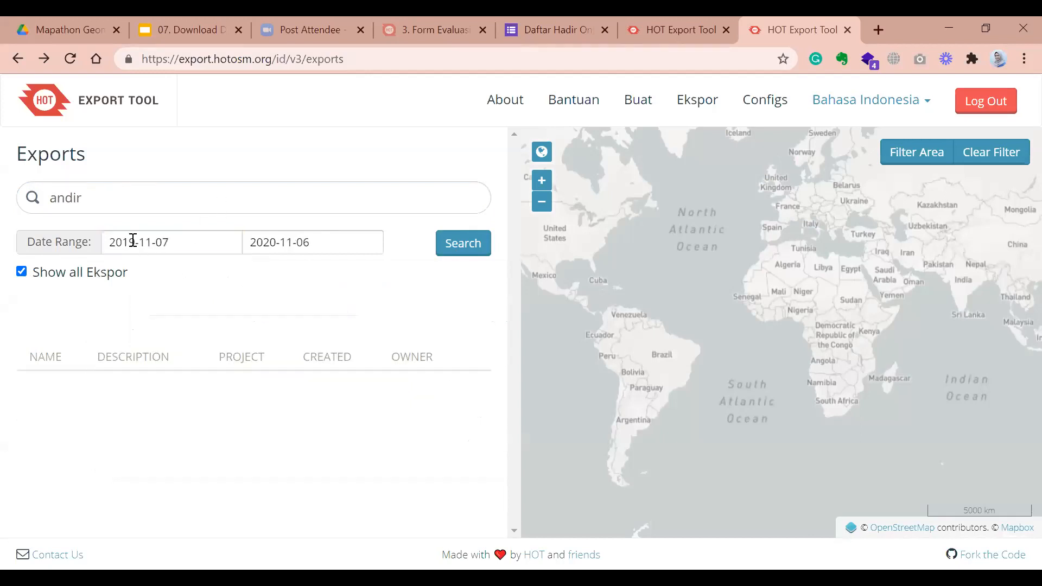
click(22, 272)
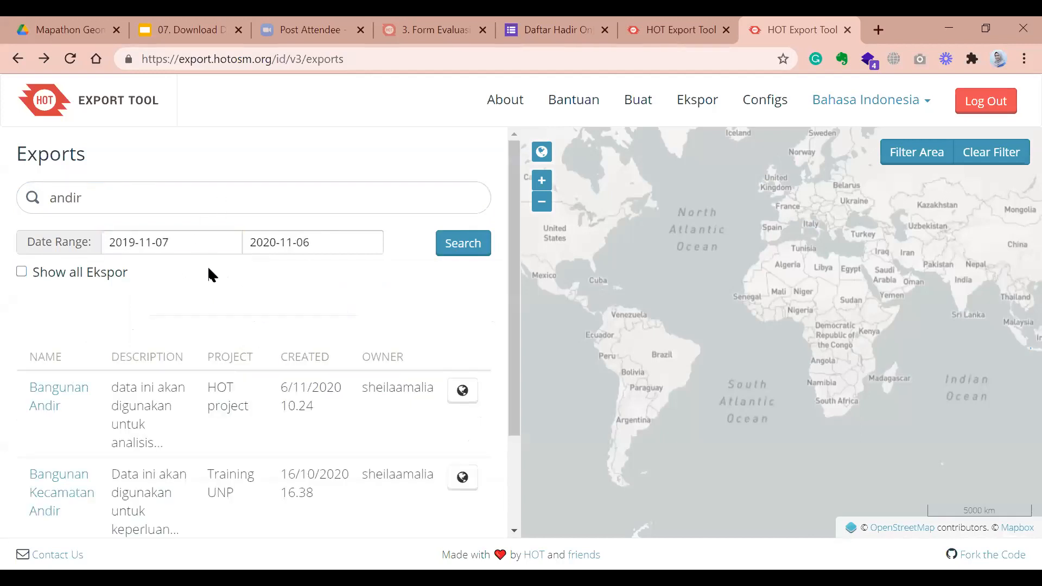
scroll(210, 274, down, 2)
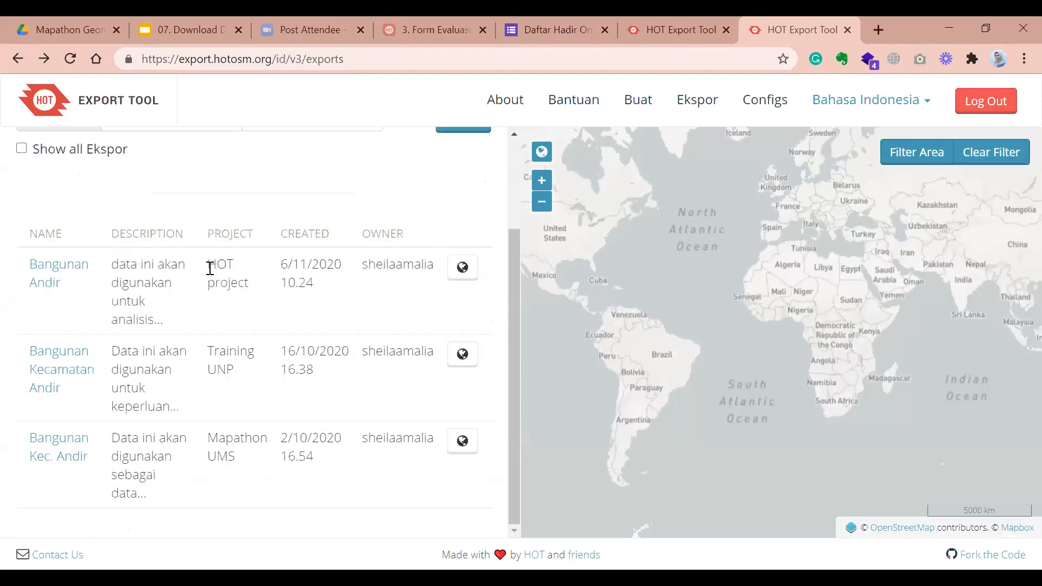
scroll(210, 268, up, 2)
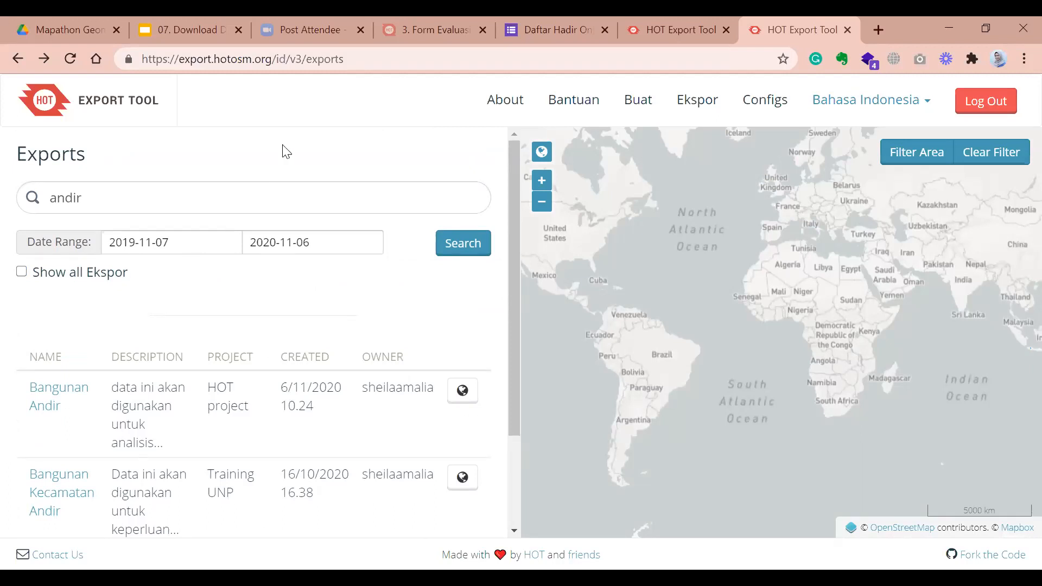
scroll(317, 282, down, 2)
scroll(317, 282, up, 2)
Download Bangunan_Andir_shp.zip from the completed Bangunan Andir export into the Downloads folder and open the archive
click(676, 42)
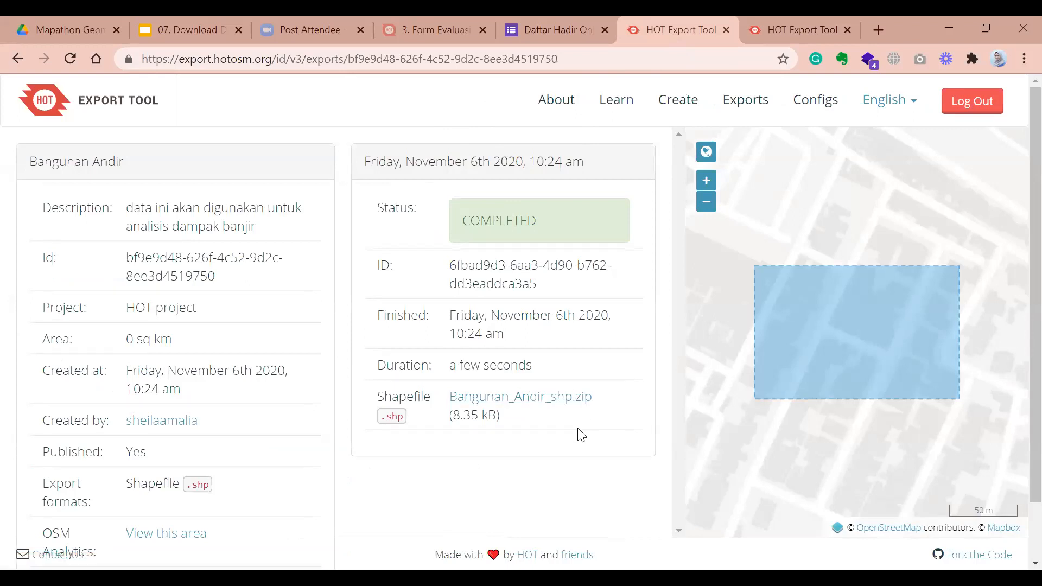
click(565, 407)
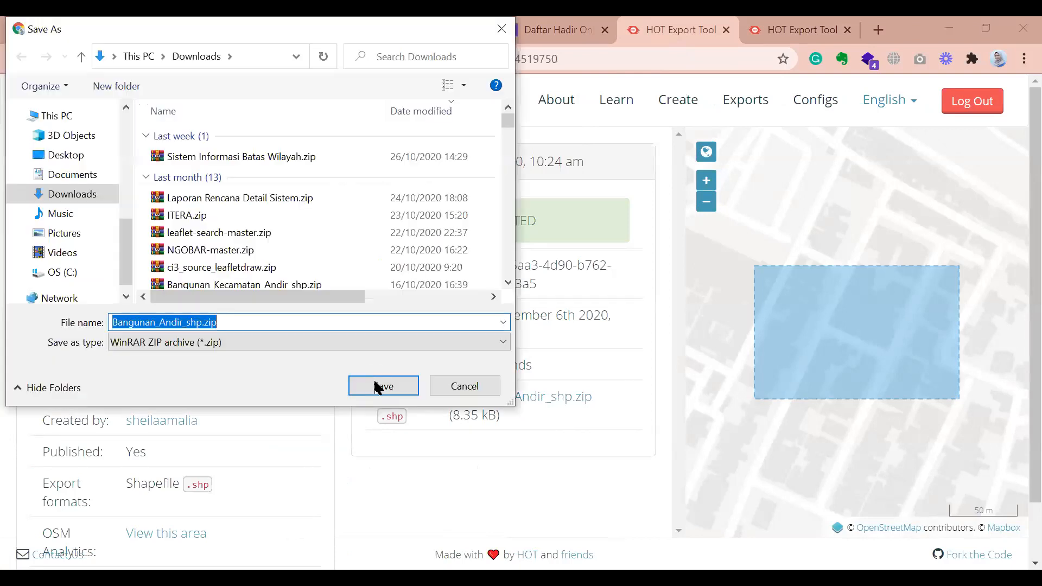
click(382, 386)
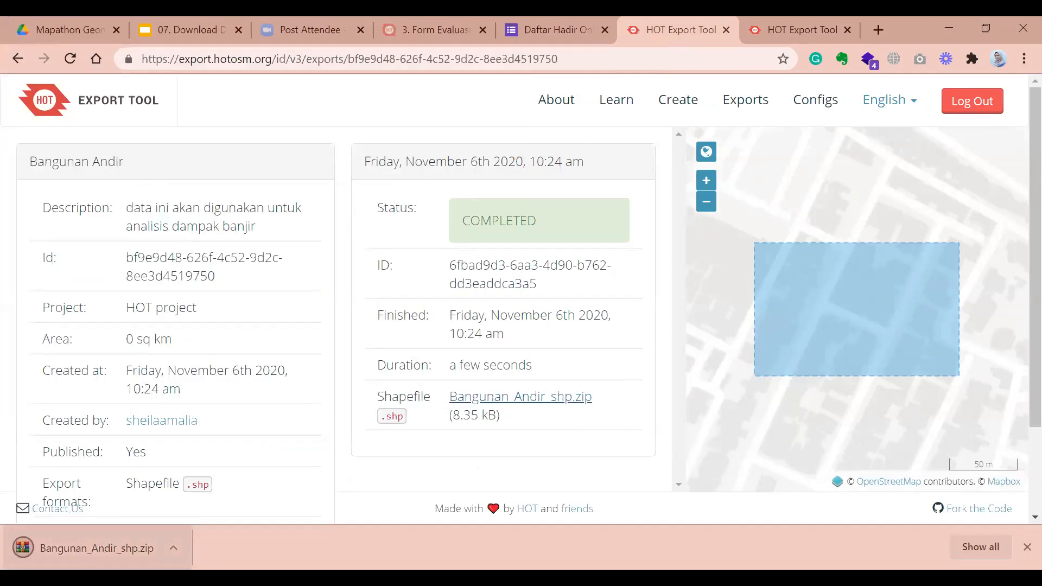
click(171, 548)
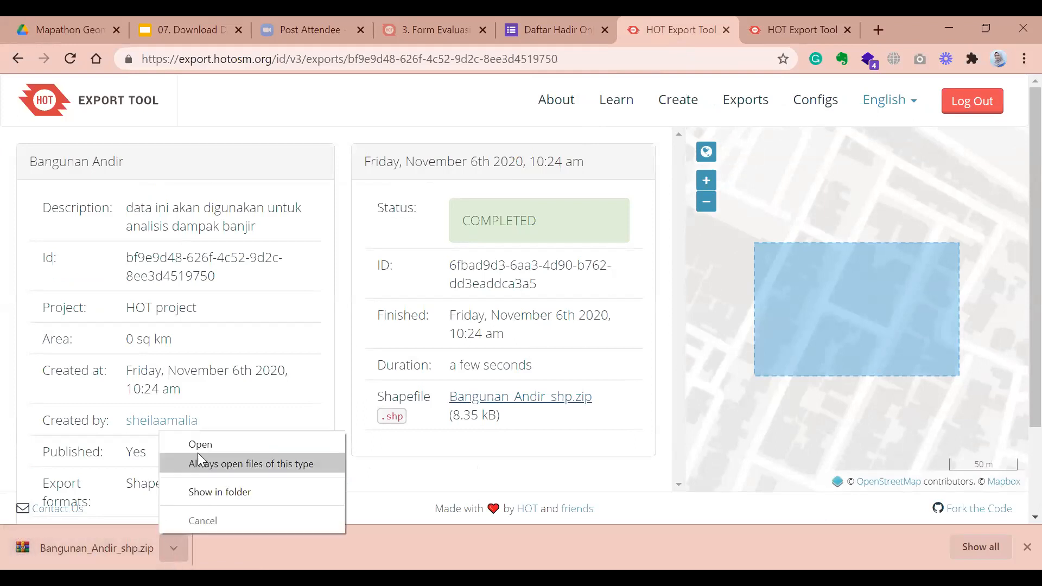
click(195, 444)
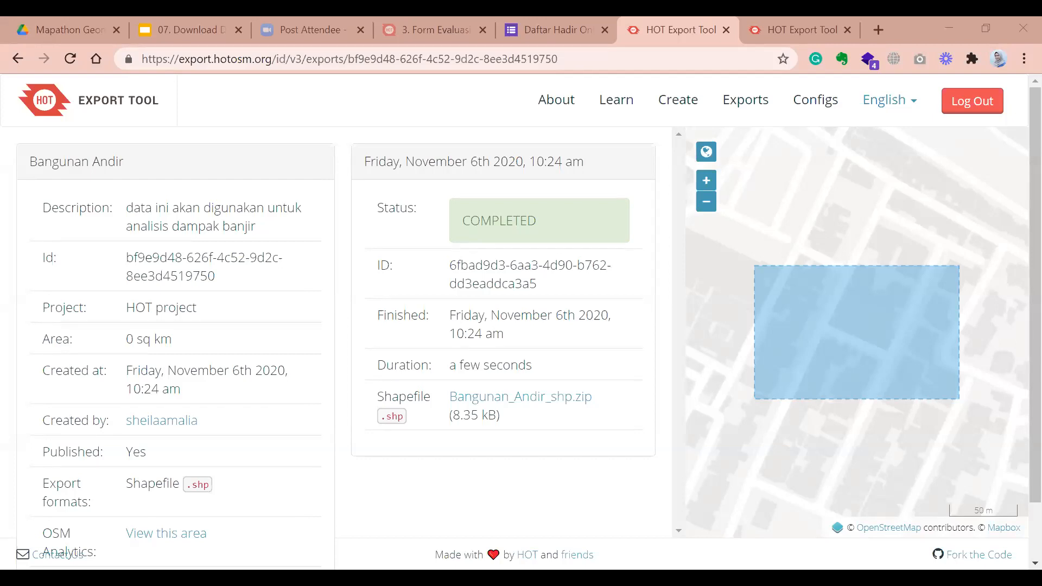
Switch to QGIS and browse the Downloads folder for file-based vector datasets to add
key(super+e)
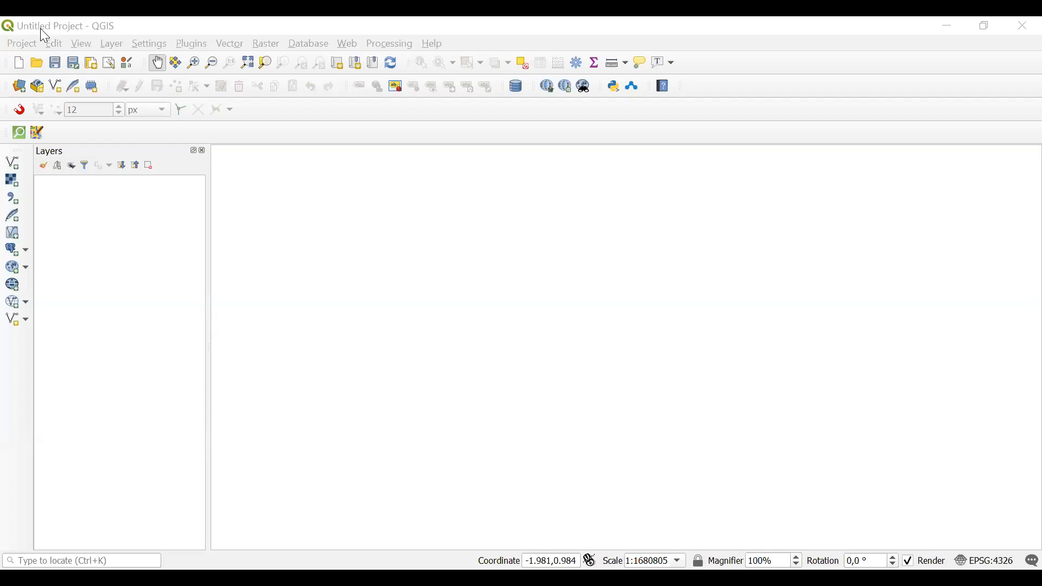
click(22, 44)
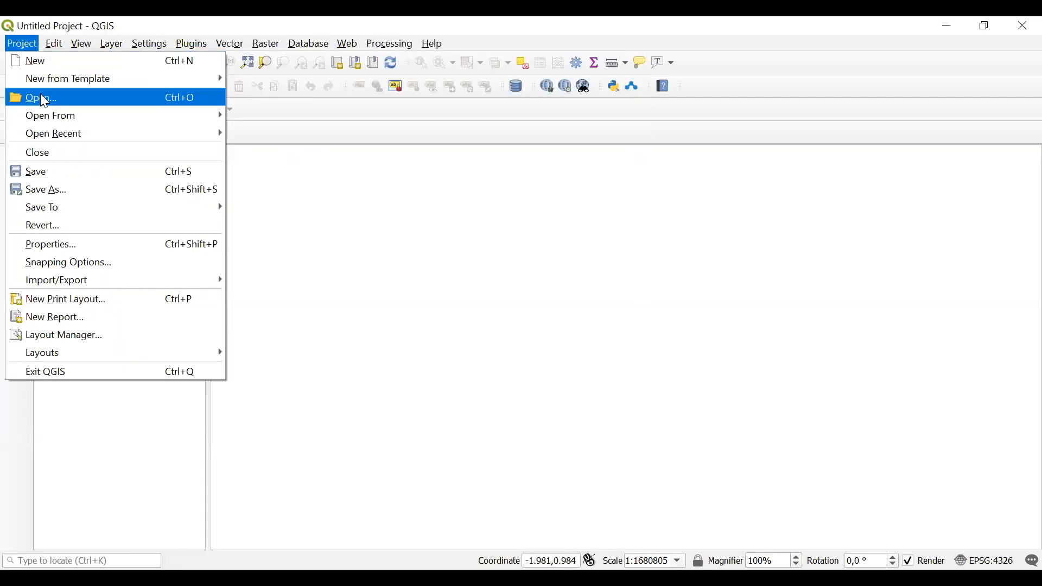
click(342, 150)
click(13, 164)
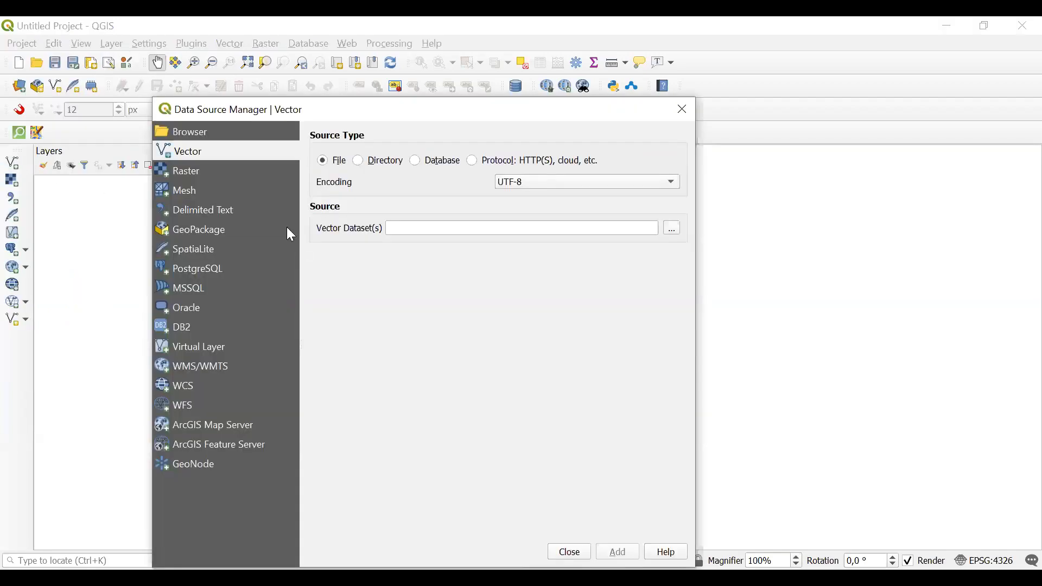
click(678, 228)
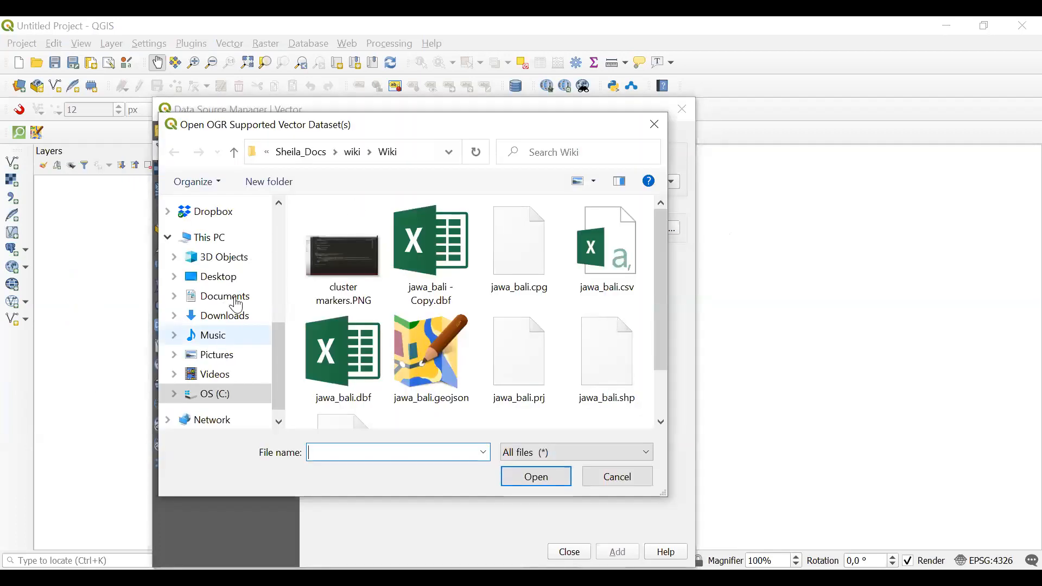
click(217, 316)
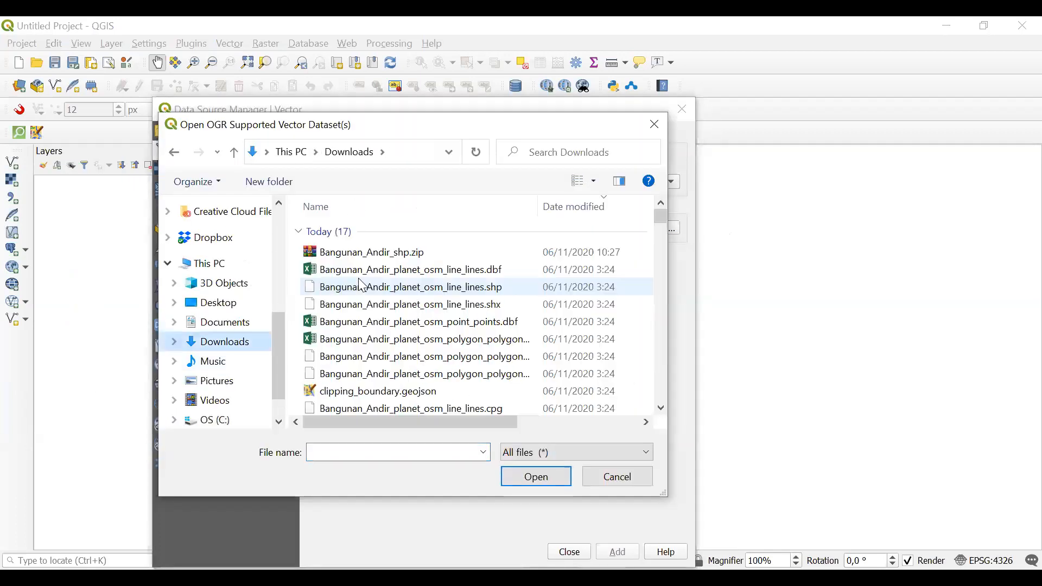
Add Bangunan_Andir_planet_osm_line_lines.shp and Bangunan_Andir_planet_osm_polygon_polygons.shp together as vector layers
click(389, 271)
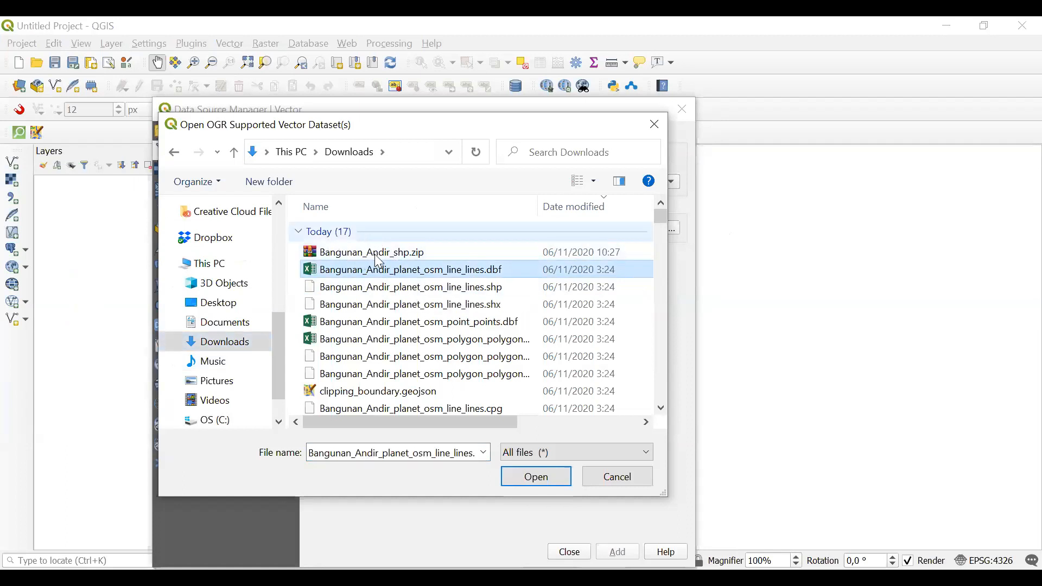
click(473, 293)
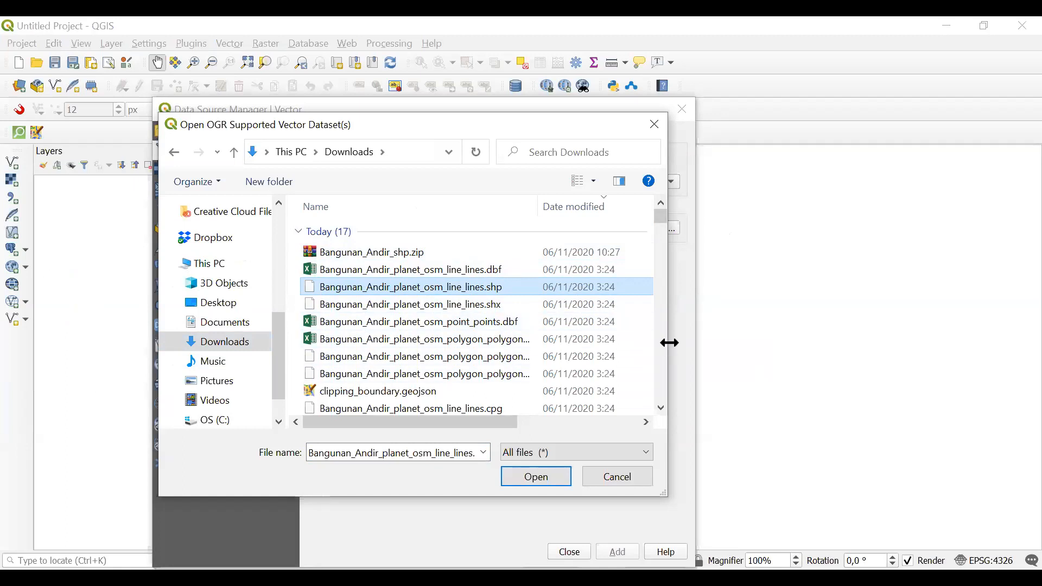
drag(671, 343, 726, 343)
drag(538, 207, 574, 207)
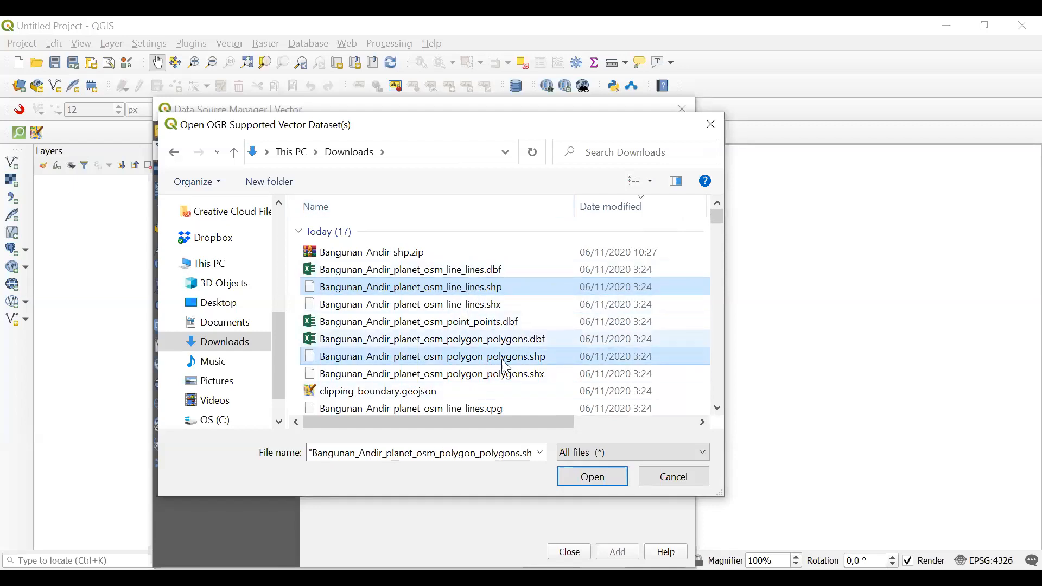
click(595, 480)
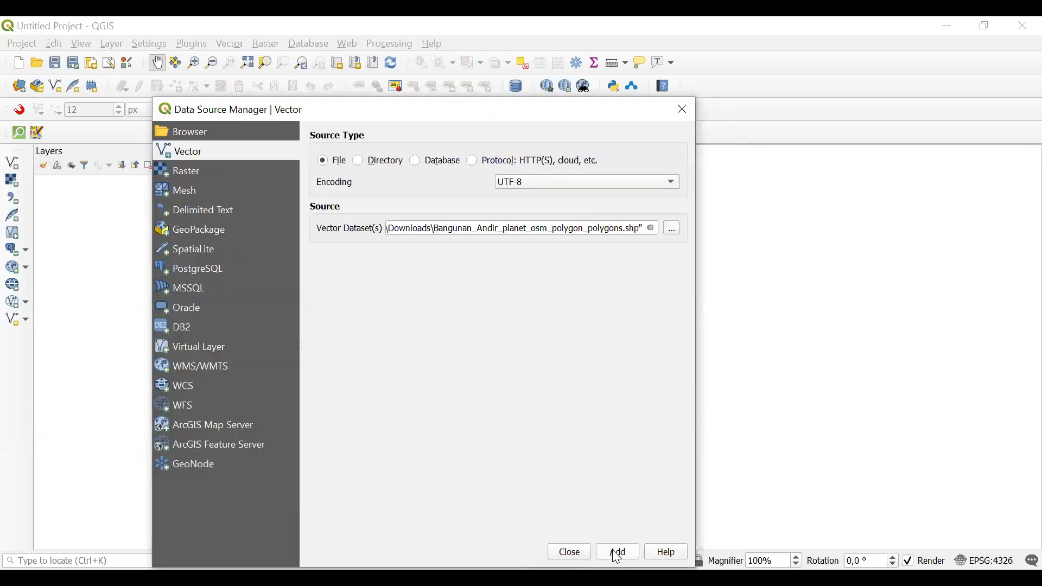
click(619, 552)
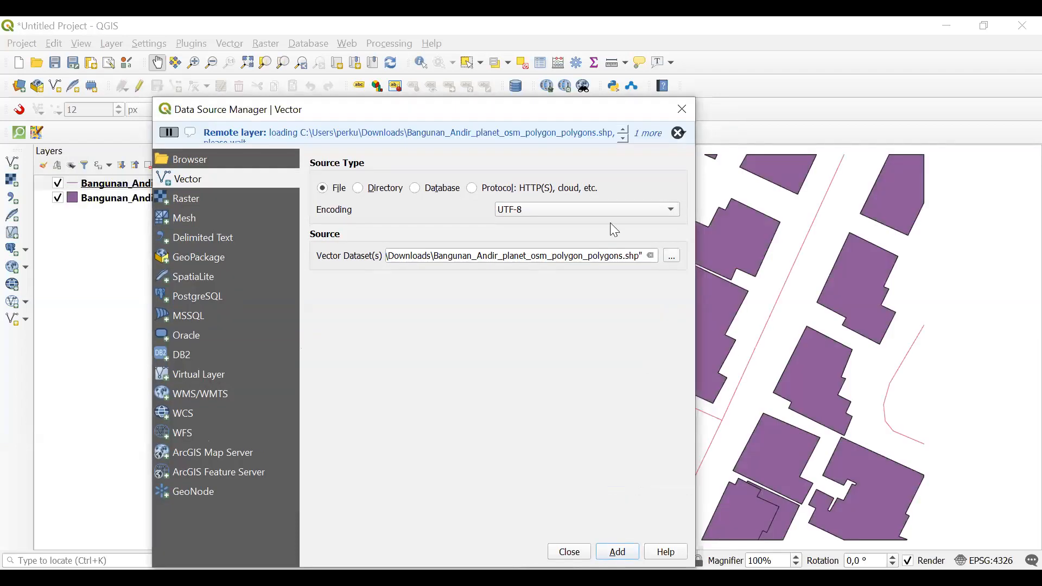
Close the data source dialog and review the attribute tables of the Bangunan_Andir polygon layer and the line layer
click(682, 109)
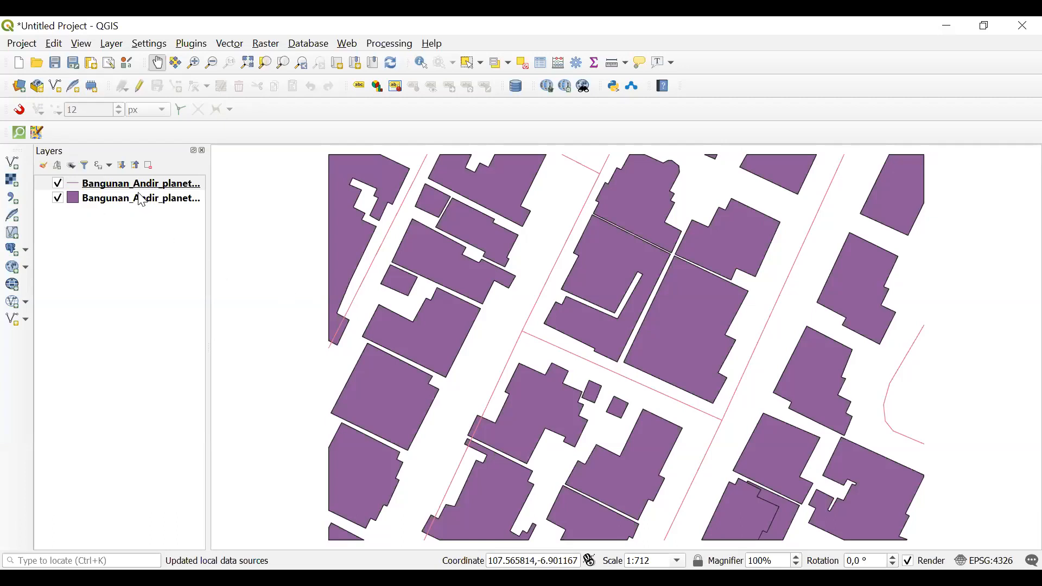
mouse_move(142, 201)
click(120, 200)
mouse_move(132, 202)
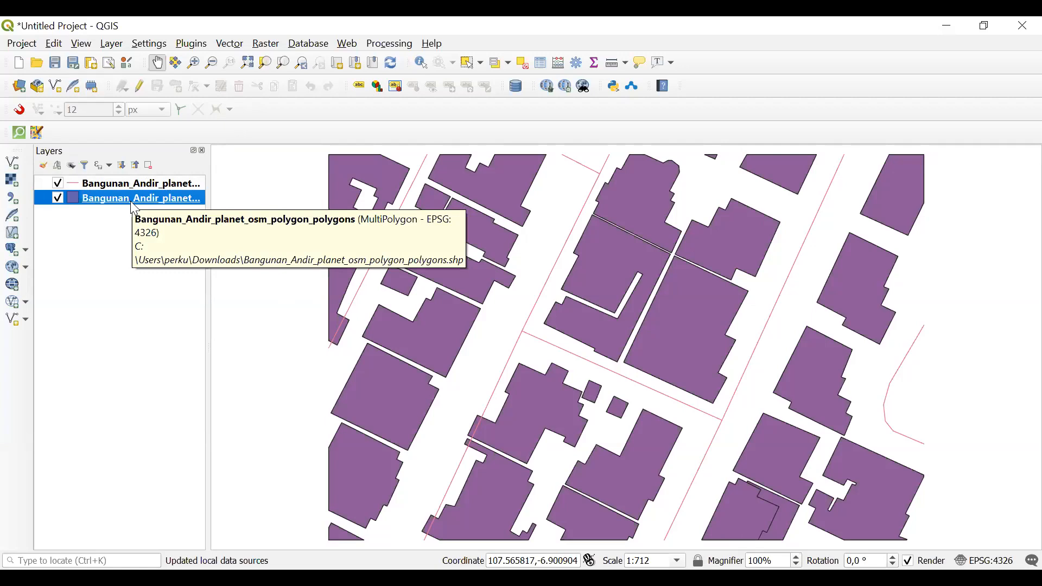
right_click(131, 202)
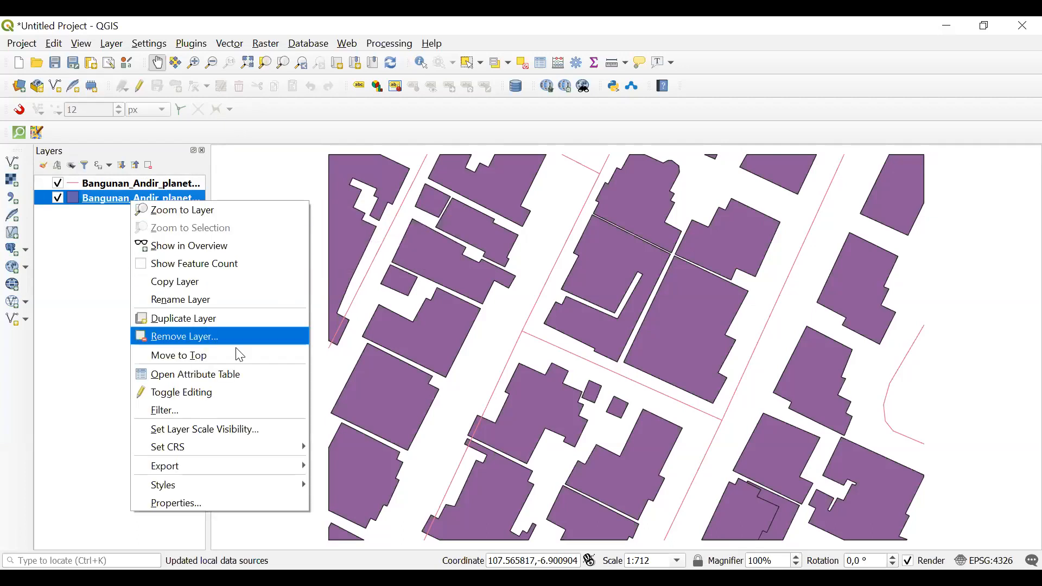
click(242, 369)
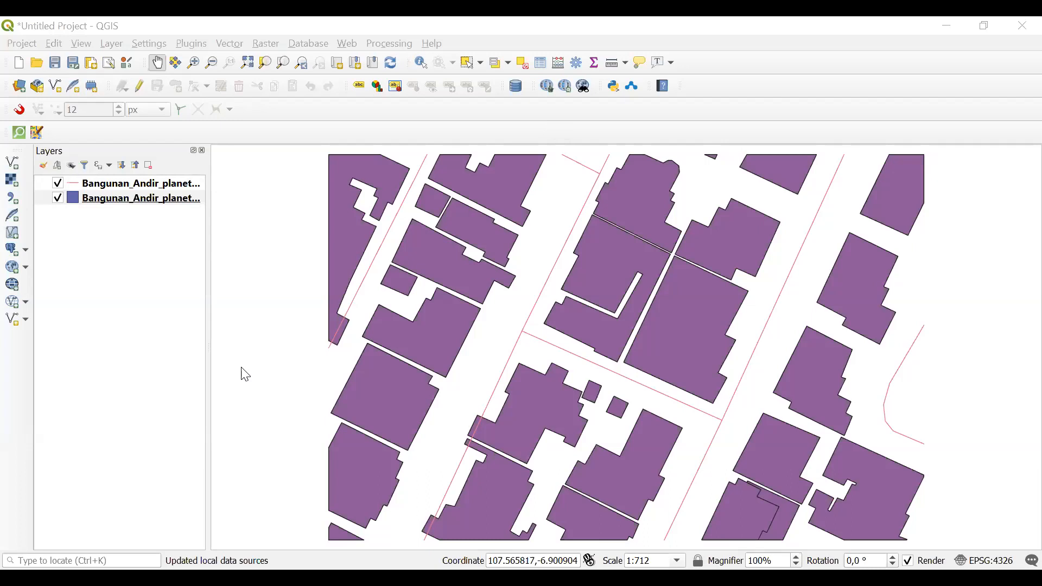
right_click(82, 184)
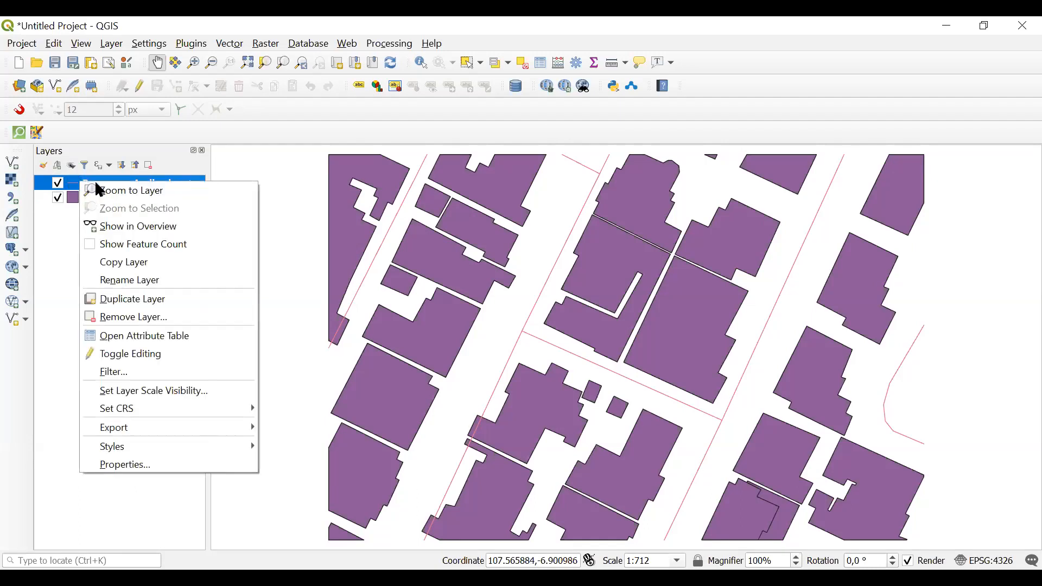
click(148, 337)
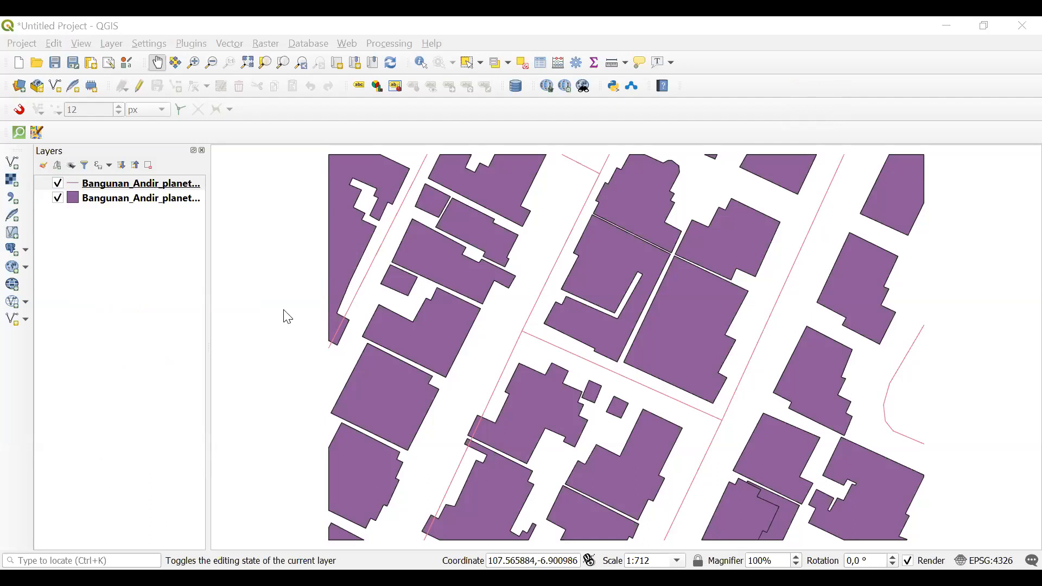
Examine the loaded Andir building polygons and lines across the map, both as a whole and close up
scroll(612, 240, down, 2)
scroll(613, 241, up, 2)
scroll(613, 240, down, 1)
scroll(612, 241, up, 1)
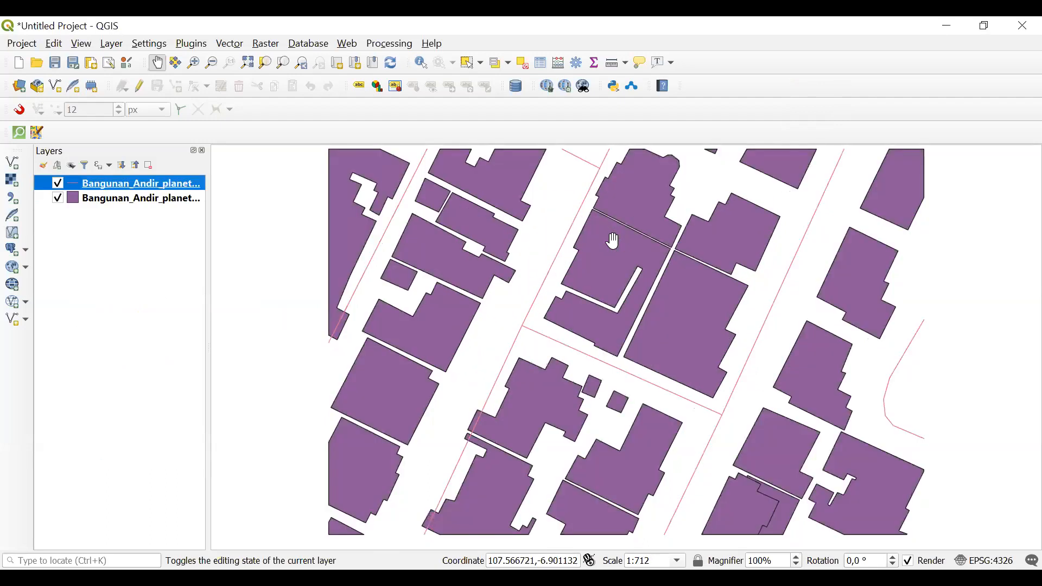
scroll(613, 241, down, 2)
scroll(612, 240, up, 1)
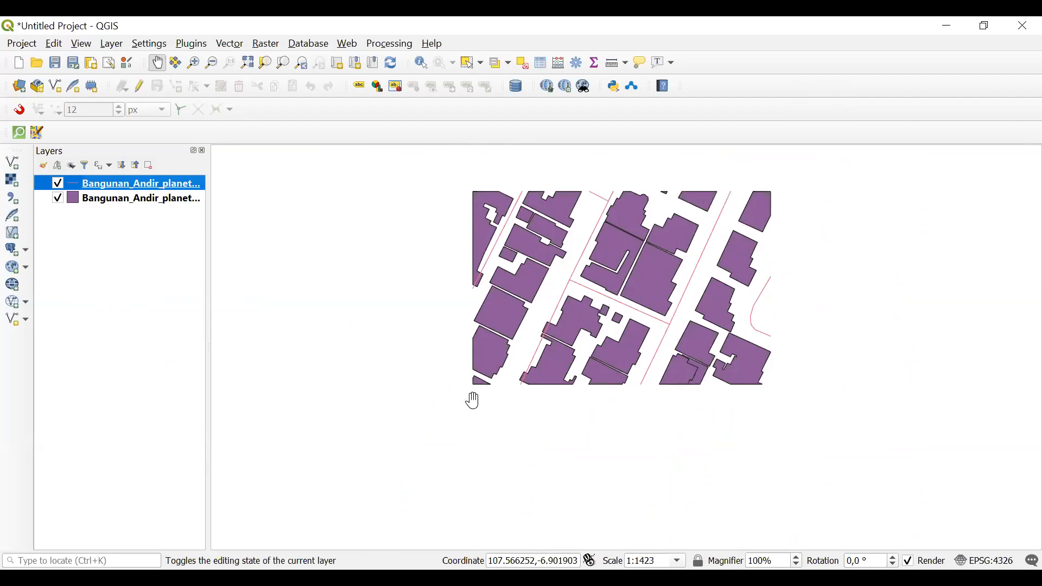
scroll(666, 321, up, 2)
scroll(666, 321, down, 1)
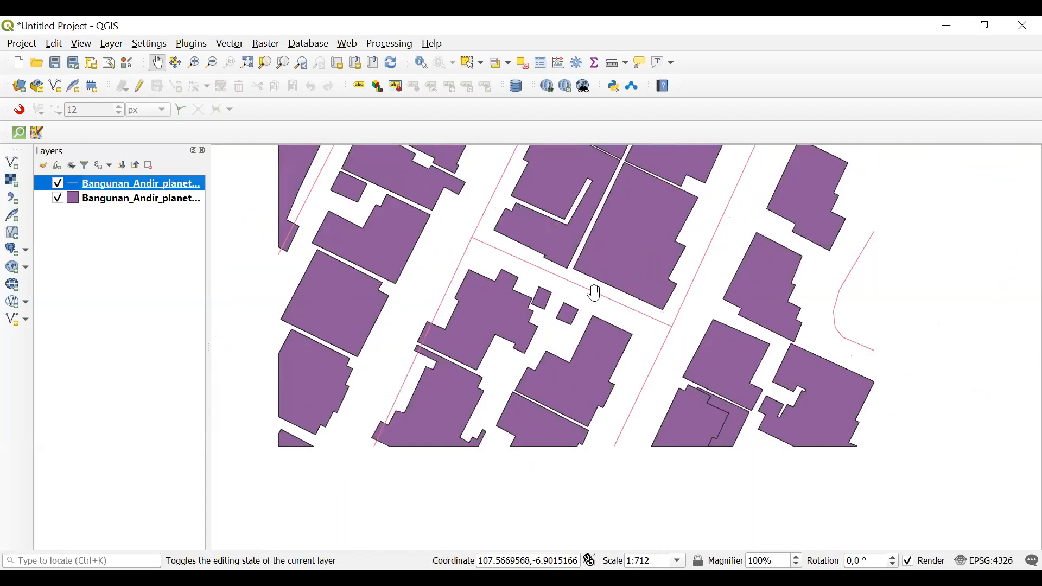
drag(623, 251, 632, 287)
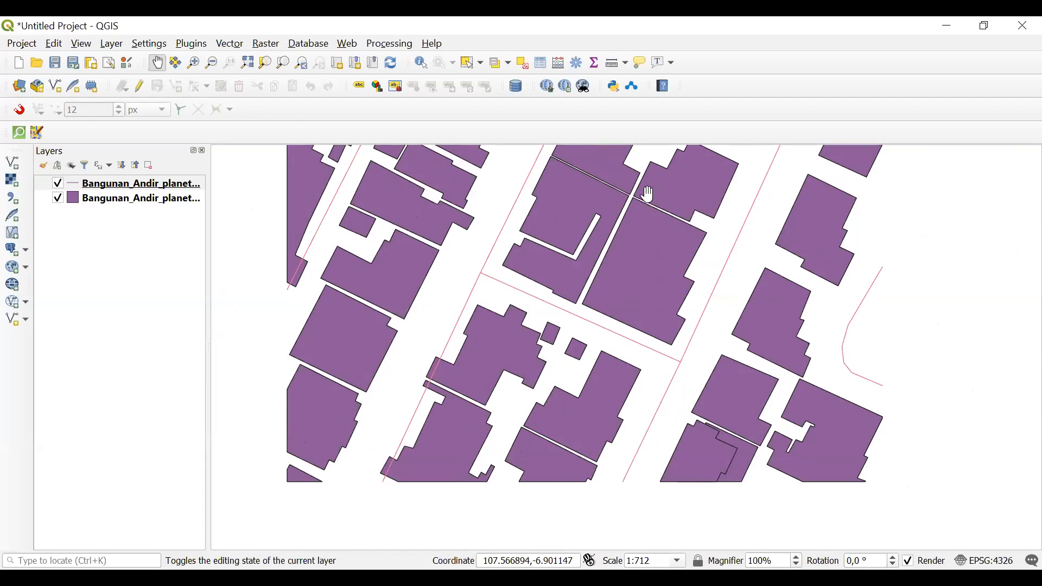
drag(650, 194, 643, 227)
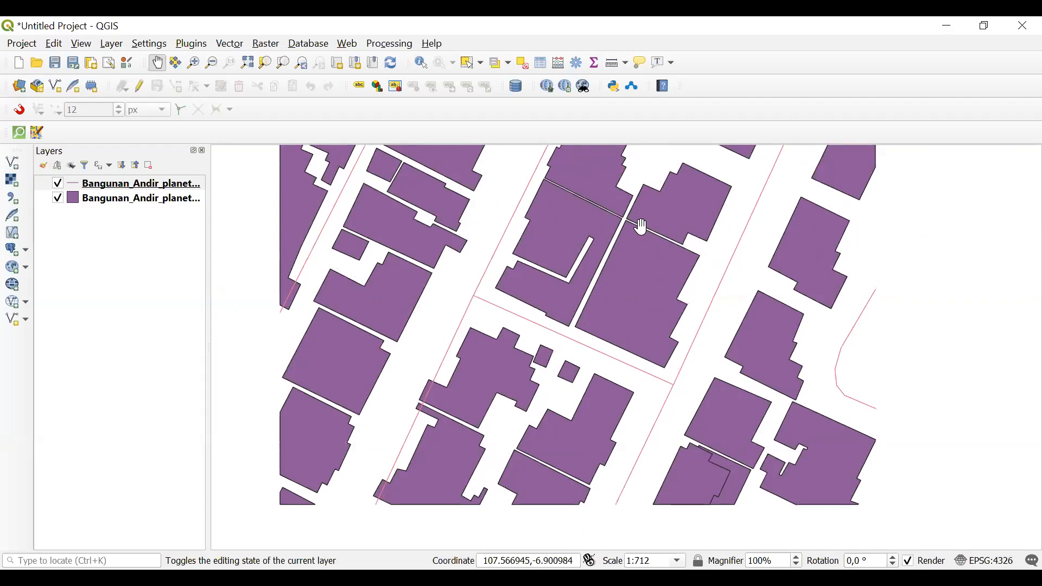